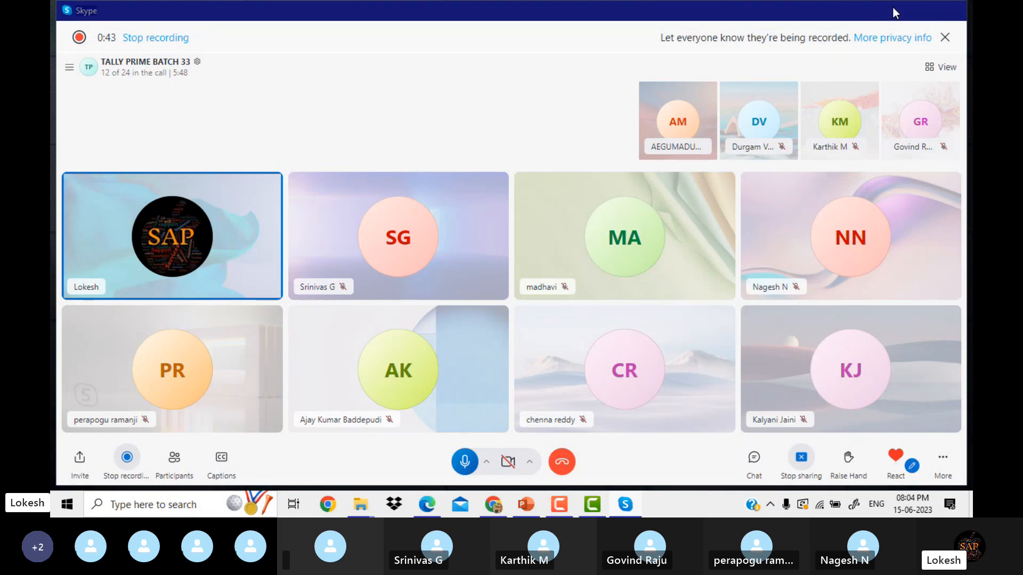
Minimize the Skype call and restore Chrome showing the YouTube channel page.
{"action": "left_click", "coordinate": [893, 7]}
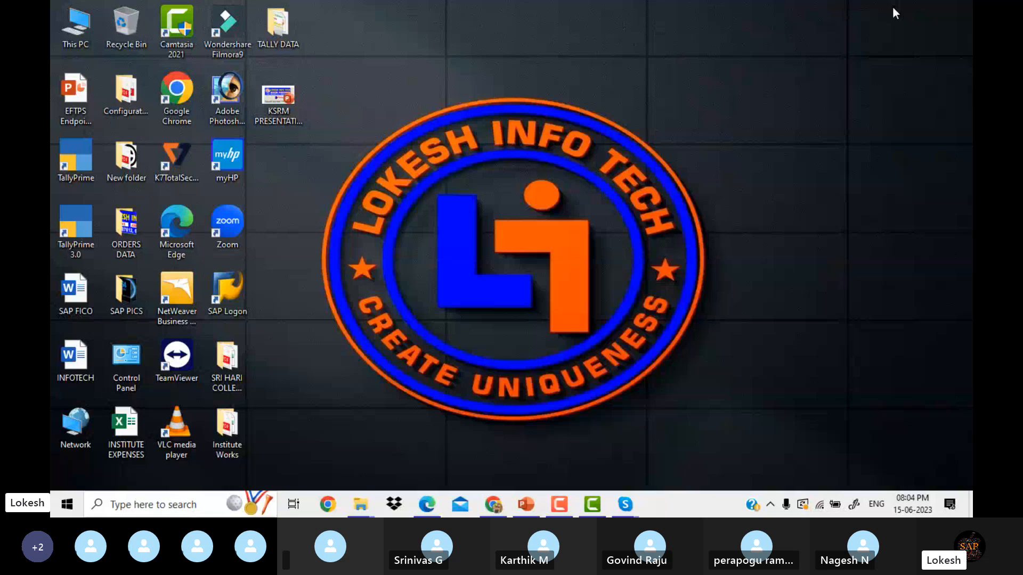
{"action": "left_click", "coordinate": [493, 505]}
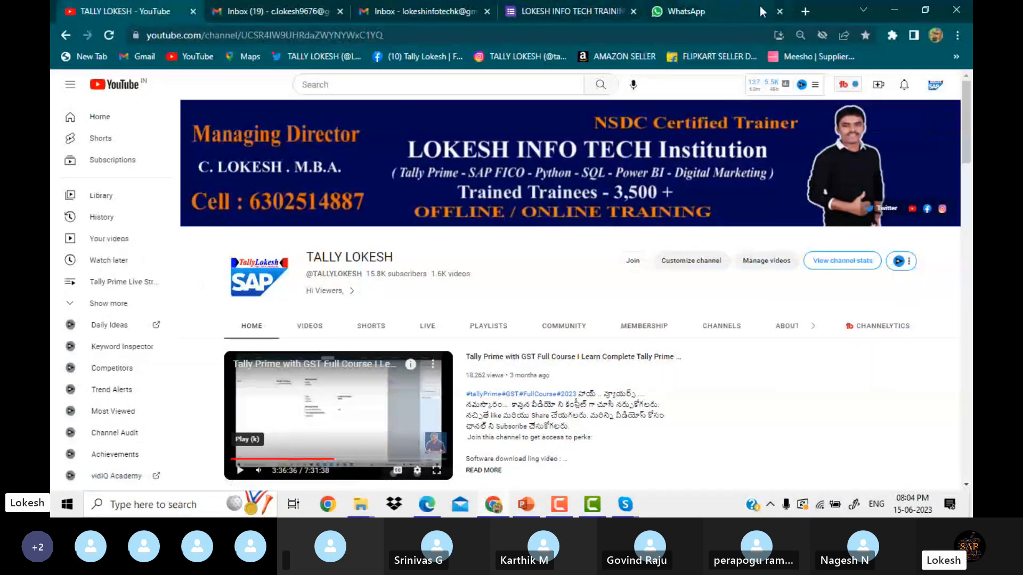
Load tallysolutions.com in a new tab and go to its Download page.
{"action": "left_click", "coordinate": [804, 12]}
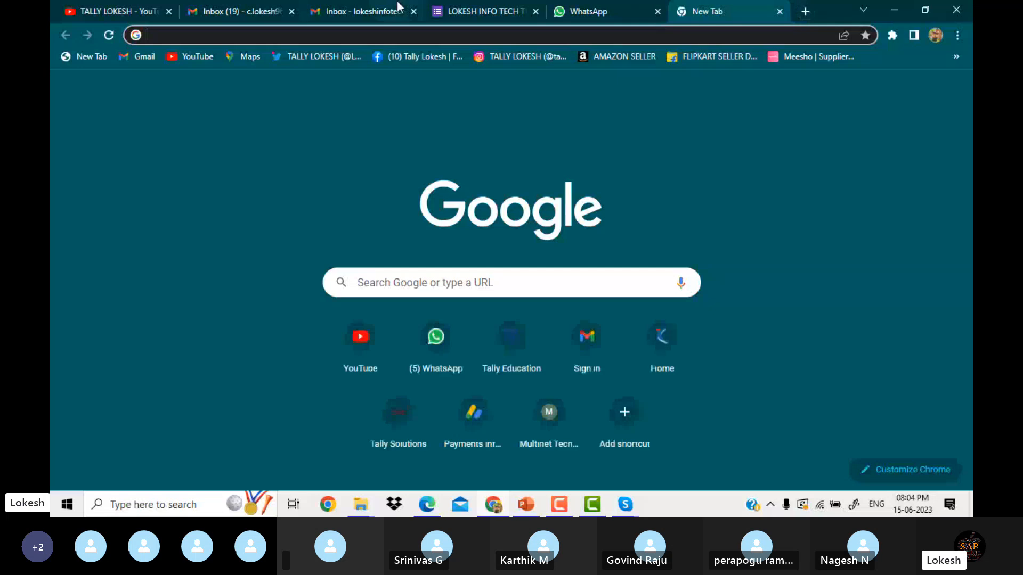
{"action": "type", "text": "tall"}
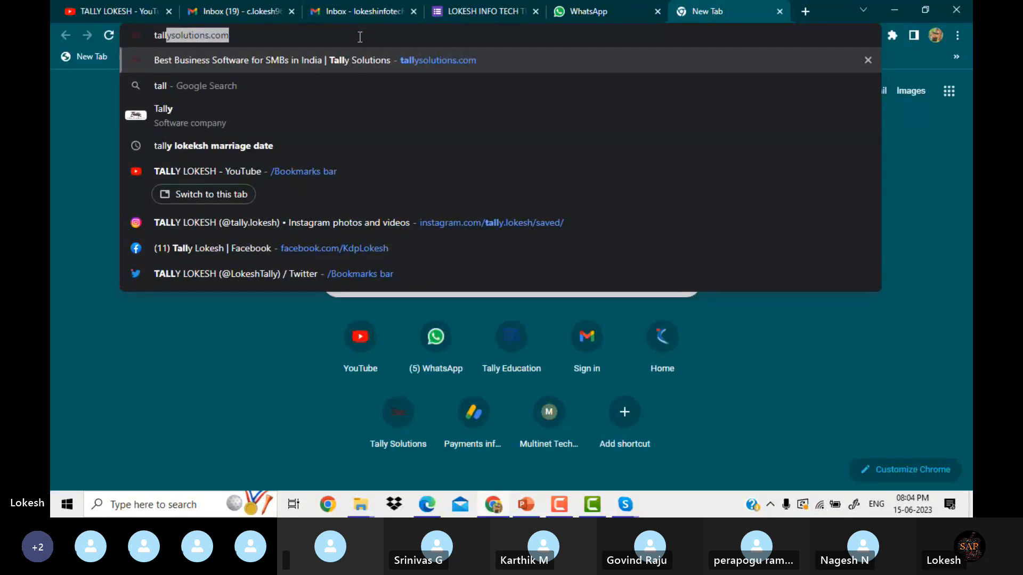
{"action": "type", "text": "ysolutions.com"}
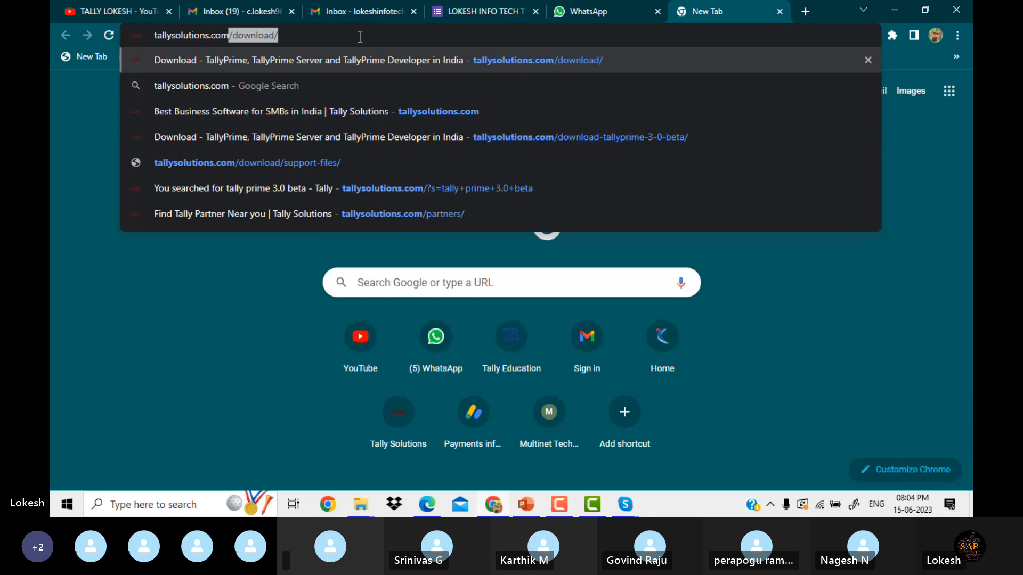
{"action": "type", "text": "/down"}
{"action": "key", "text": "BackSpace"}
{"action": "key", "text": "BackSpace"}
{"action": "key", "text": "BackSpace"}
{"action": "key", "text": "BackSpace"}
{"action": "key", "text": "BackSpace"}
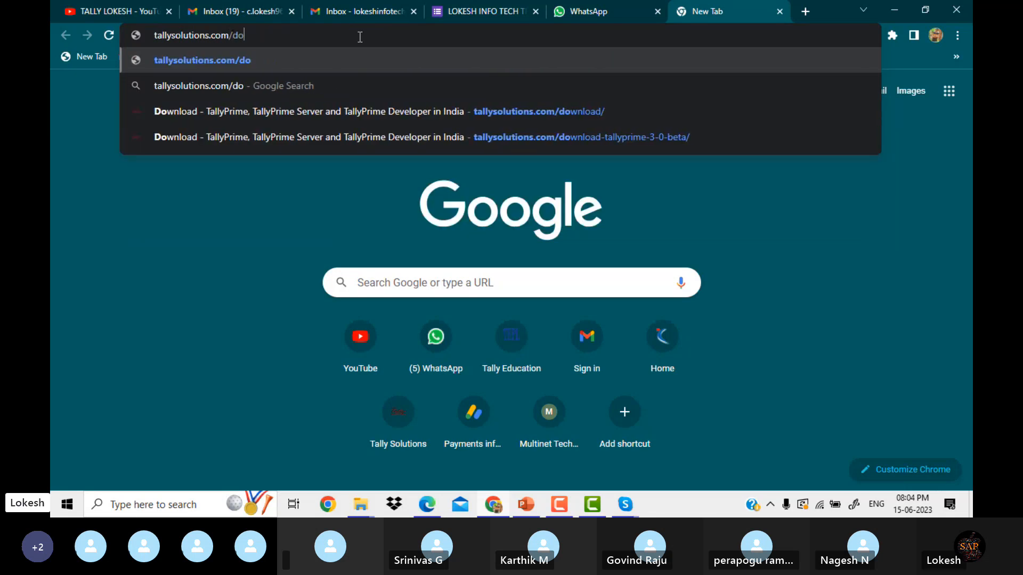
{"action": "key", "text": "Return"}
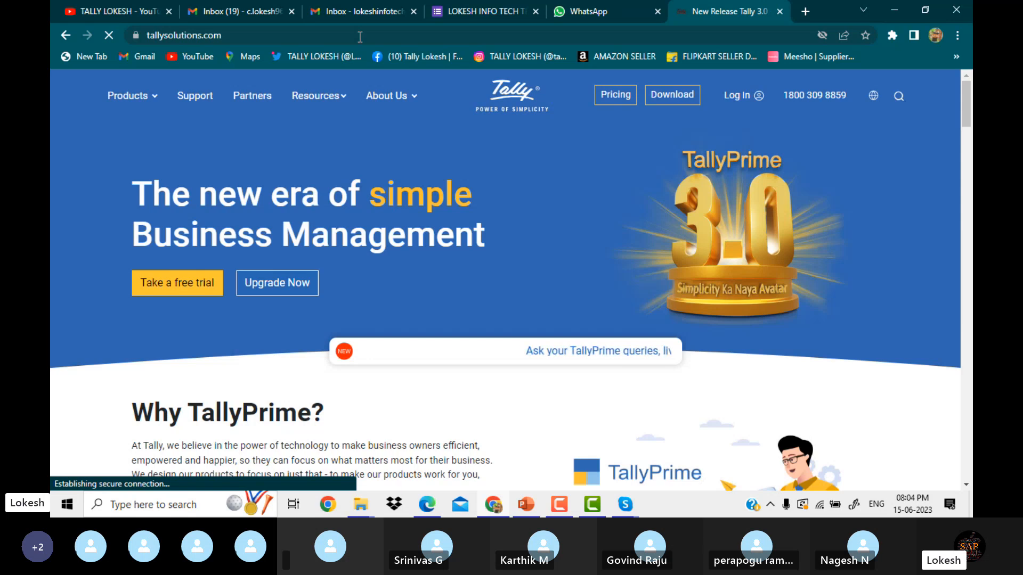
{"action": "left_click", "coordinate": [670, 101]}
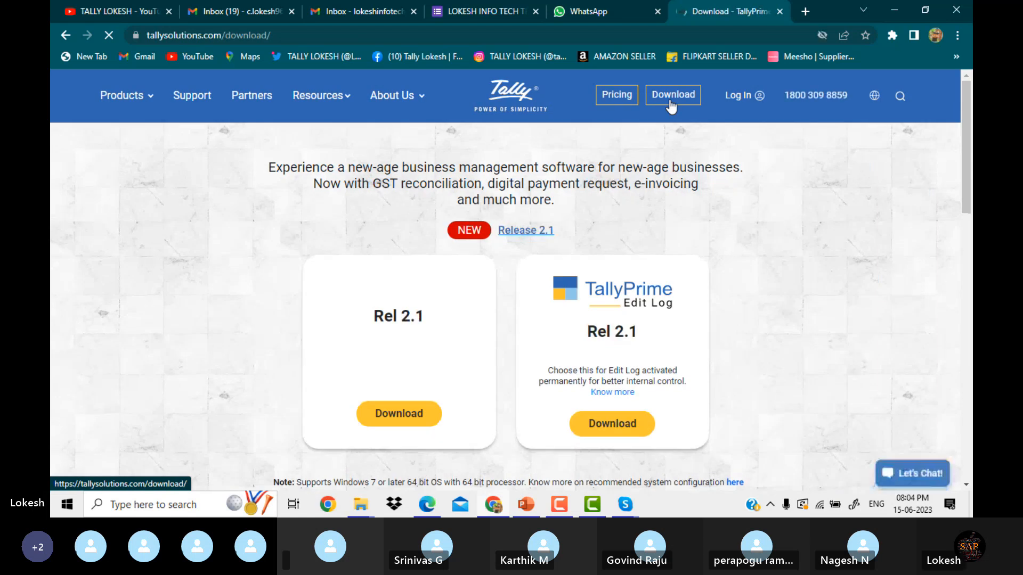
{"action": "mouse_move", "coordinate": [968, 128]}
{"action": "left_mouse_down"}
{"action": "mouse_move", "coordinate": [968, 146]}
{"action": "mouse_move", "coordinate": [966, 131]}
{"action": "left_mouse_up"}
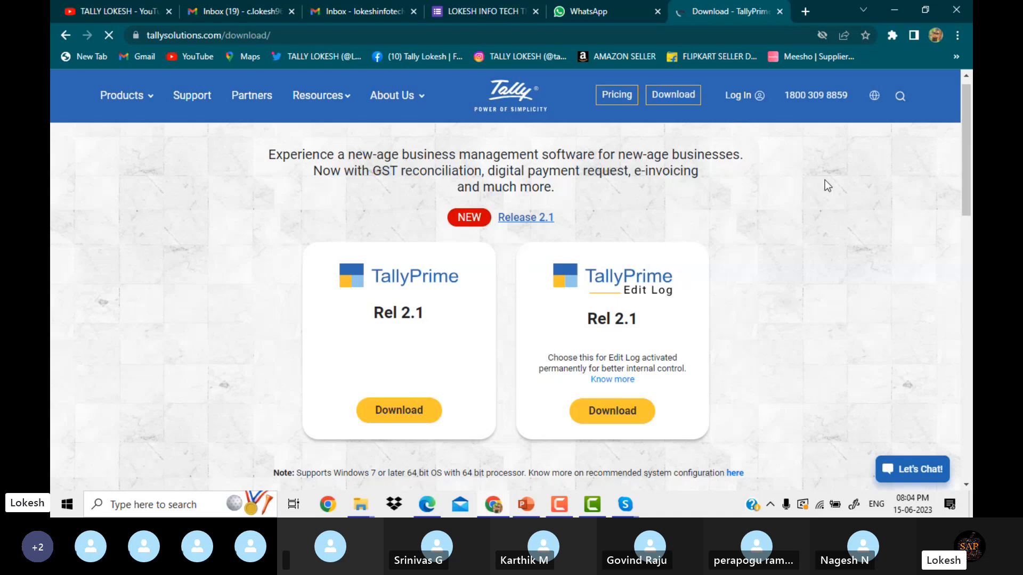
{"action": "left_click_drag", "start_coordinate": [963, 138], "coordinate": [963, 165]}
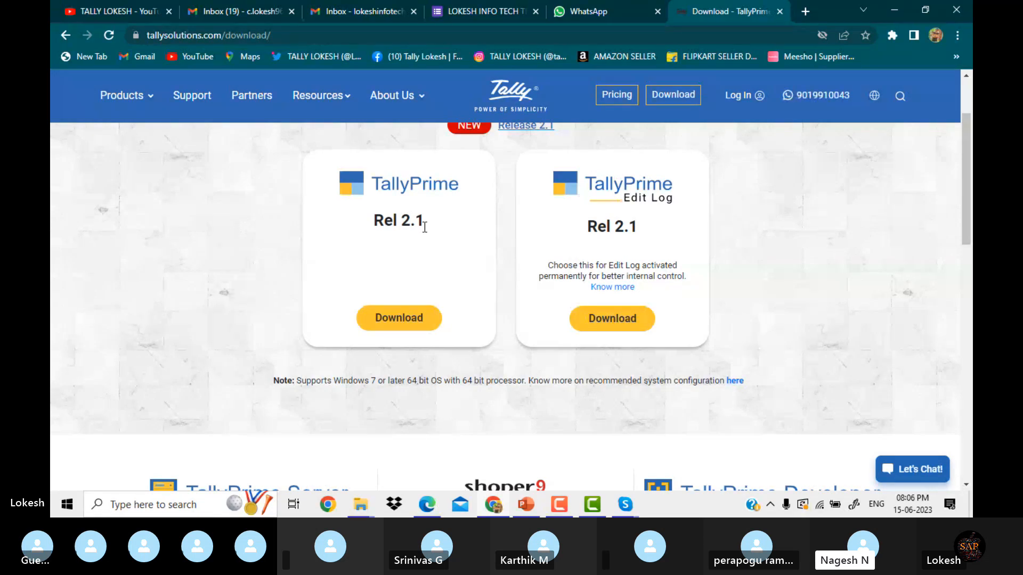
{"action": "left_click", "coordinate": [335, 32]}
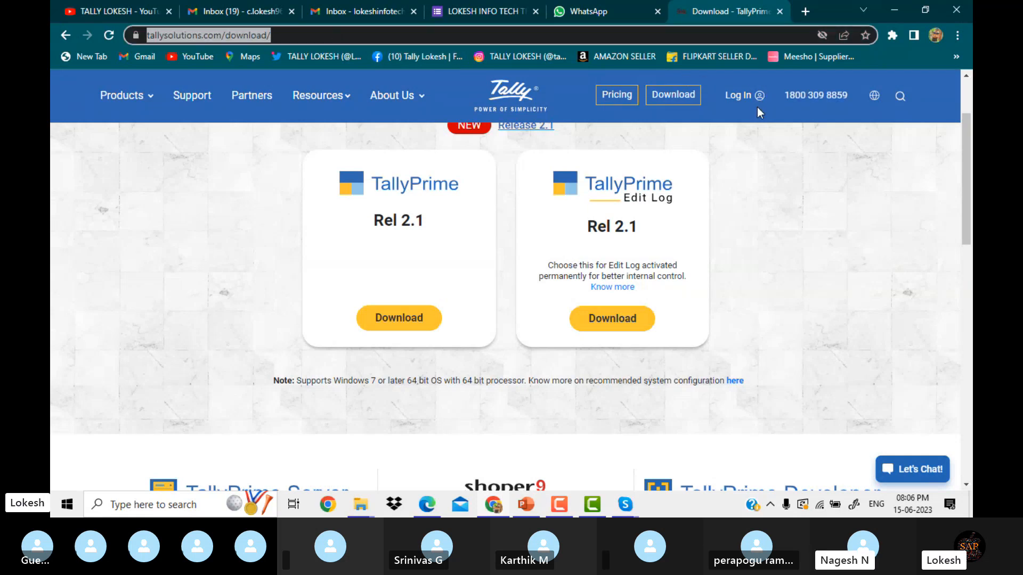
{"action": "left_click", "coordinate": [900, 97]}
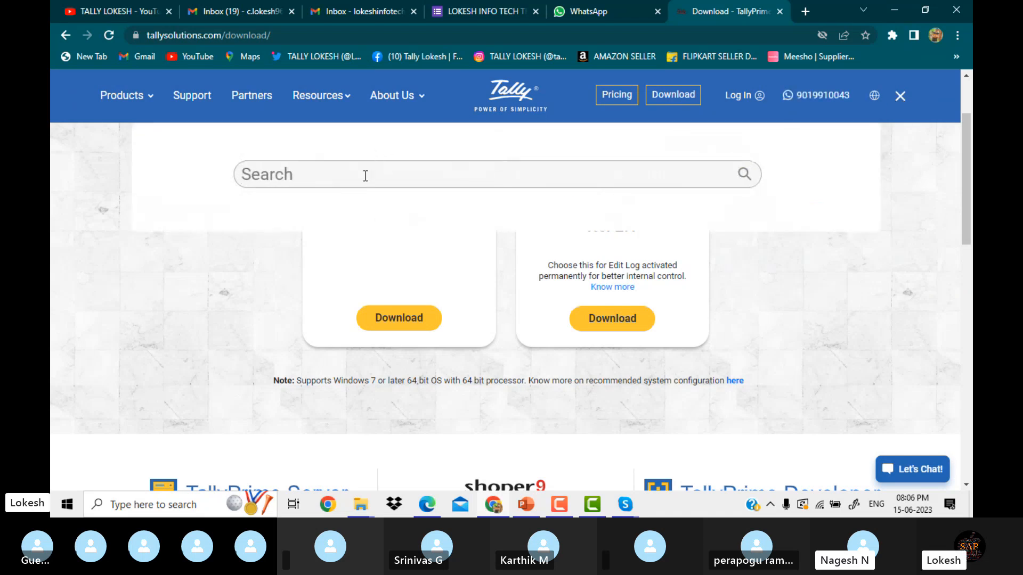
{"action": "type", "text": "tall"}
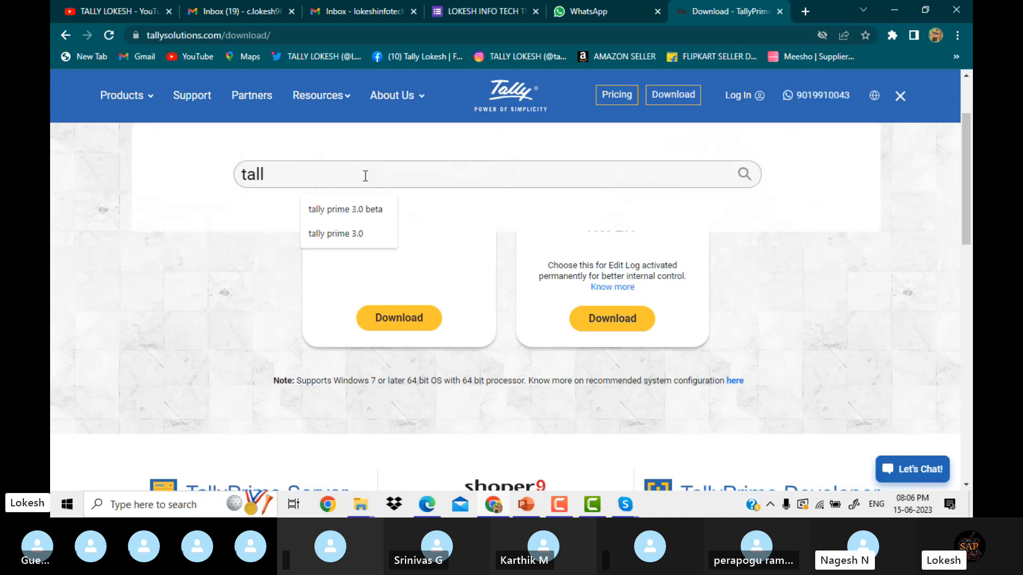
{"action": "type", "text": "y"}
{"action": "left_click", "coordinate": [375, 211]}
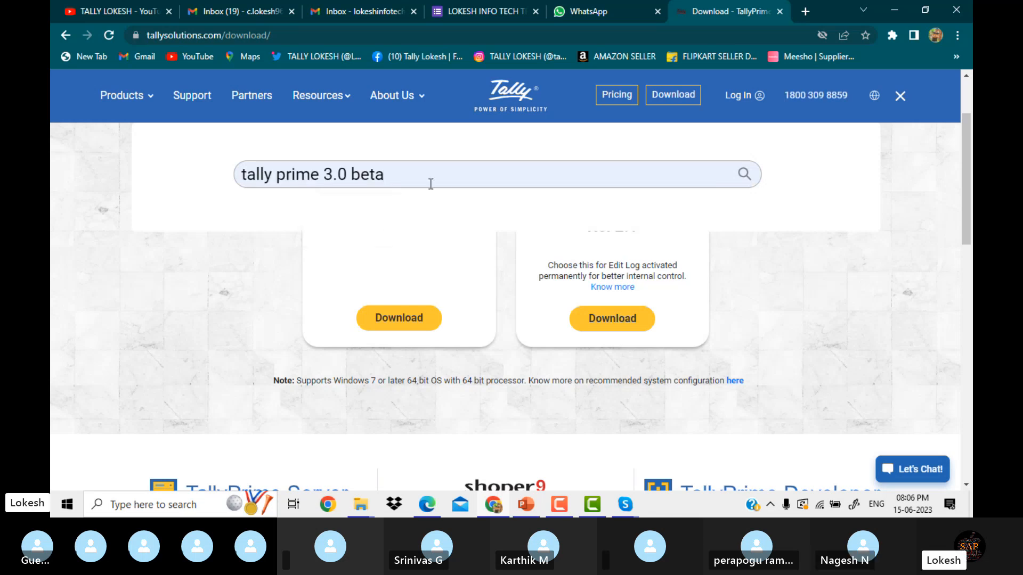
{"action": "key", "text": "Return"}
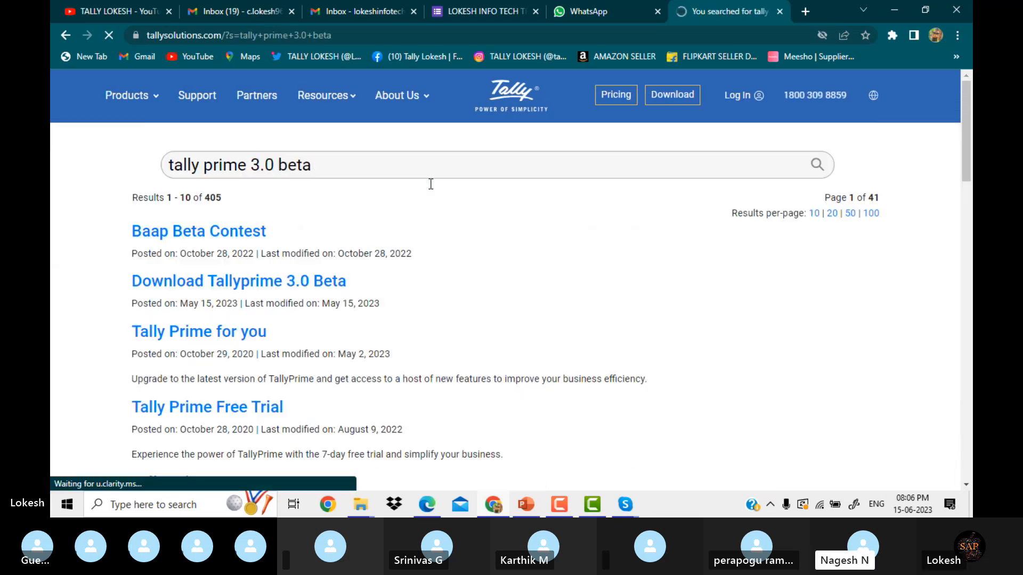
{"action": "left_click", "coordinate": [289, 283]}
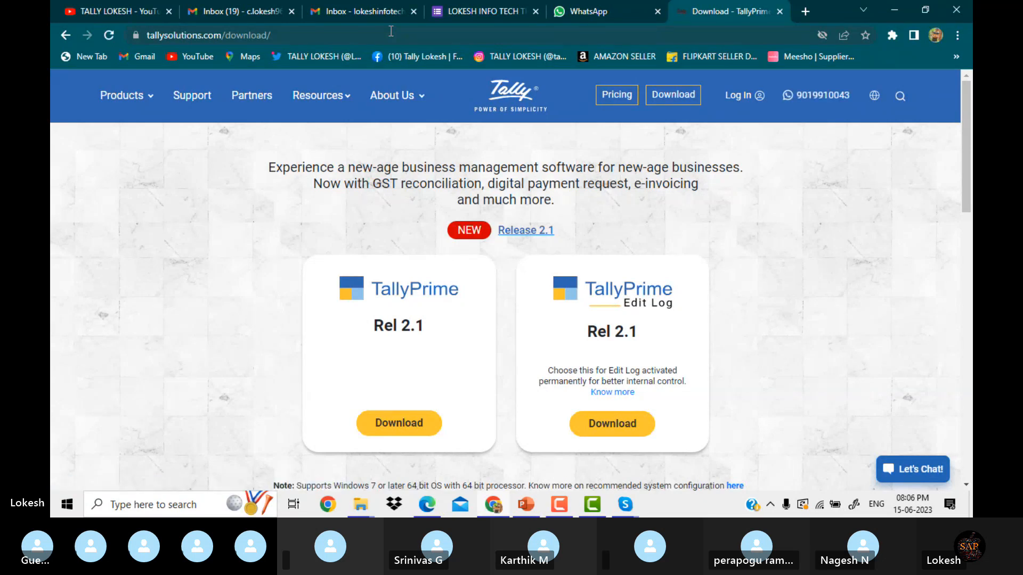
Reload the download page and start downloading the TallyPrime Rel 2.1 setup.exe installer.
{"action": "left_click", "coordinate": [390, 31]}
{"action": "key", "text": "Return"}
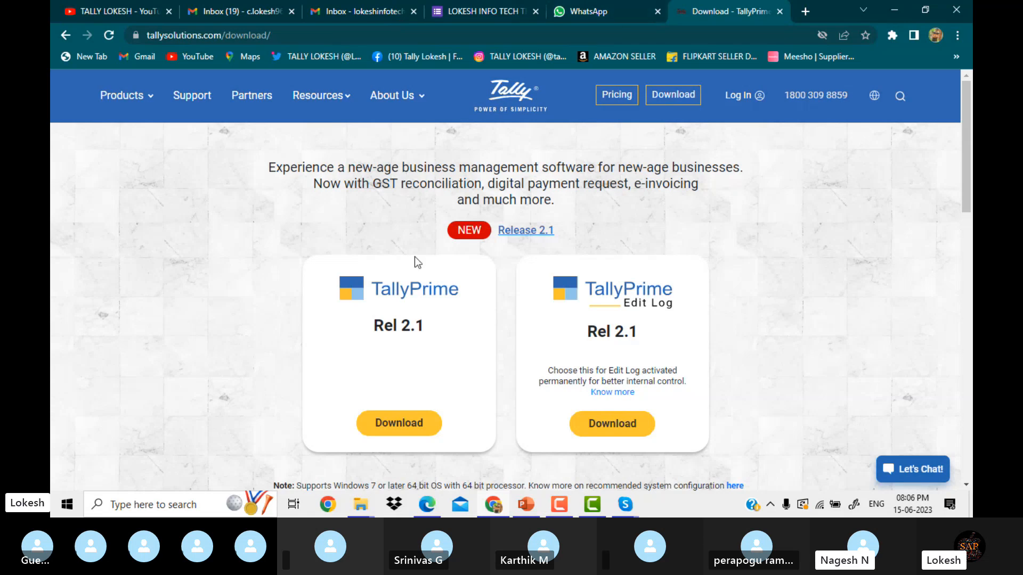
{"action": "left_click", "coordinate": [408, 431]}
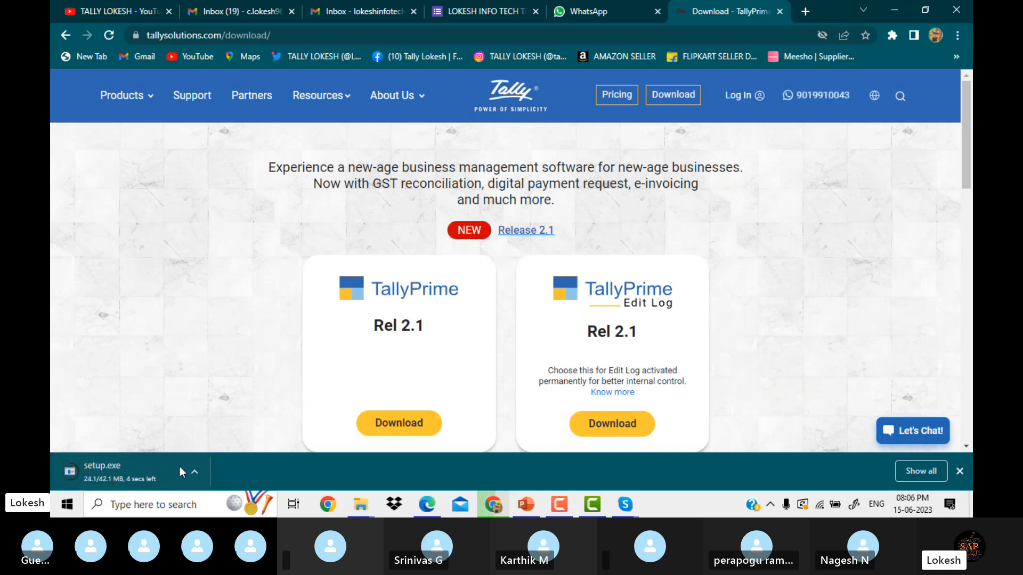
Reveal the downloaded setup.exe in the Downloads folder via the download bar's Show in folder.
{"action": "left_click", "coordinate": [194, 469]}
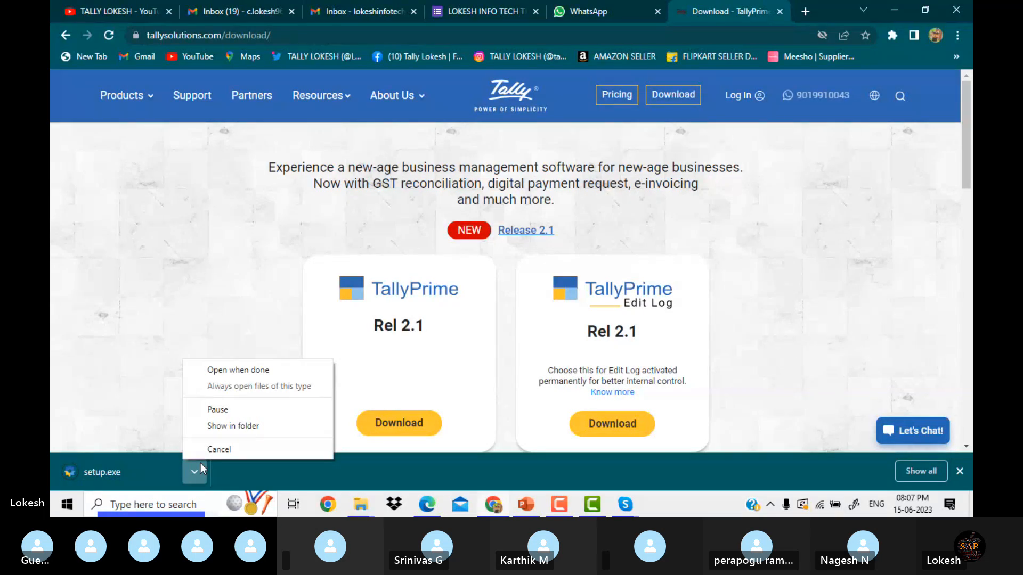
{"action": "left_click", "coordinate": [236, 426]}
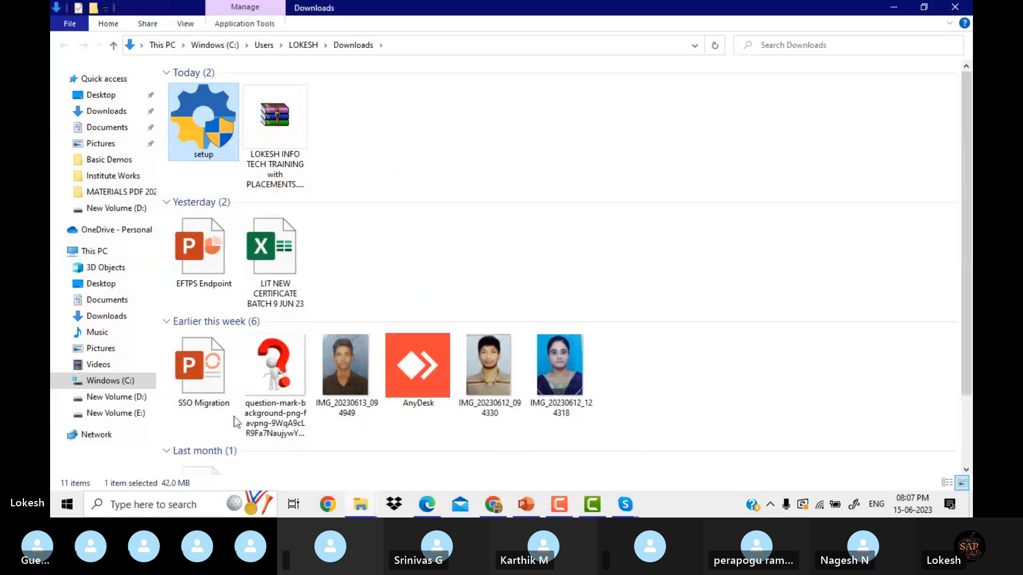
Run setup from Downloads to launch the TallyPrime Setup Manager, then minimise it.
{"action": "double_click", "coordinate": [217, 133]}
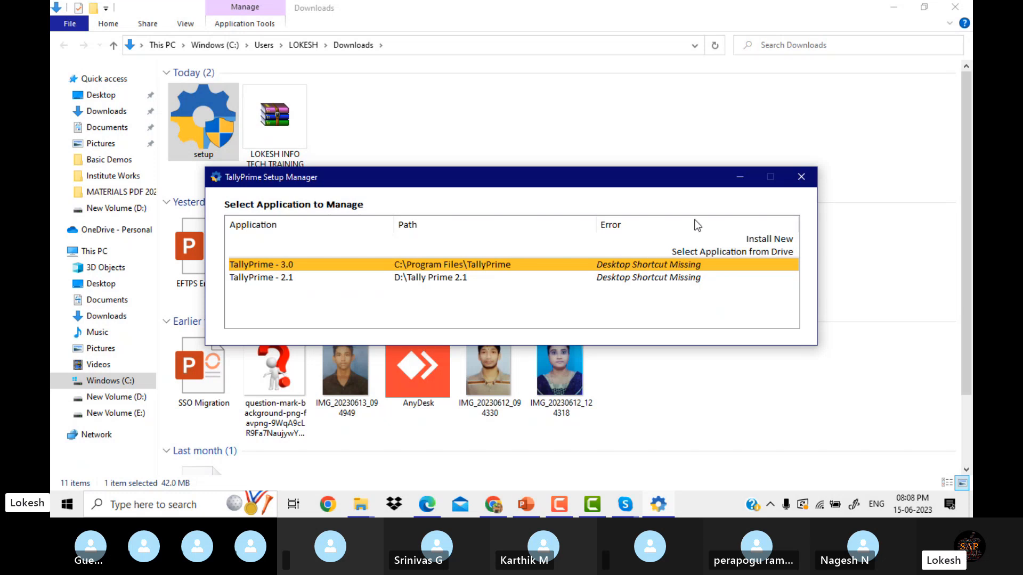
{"action": "left_click", "coordinate": [740, 179]}
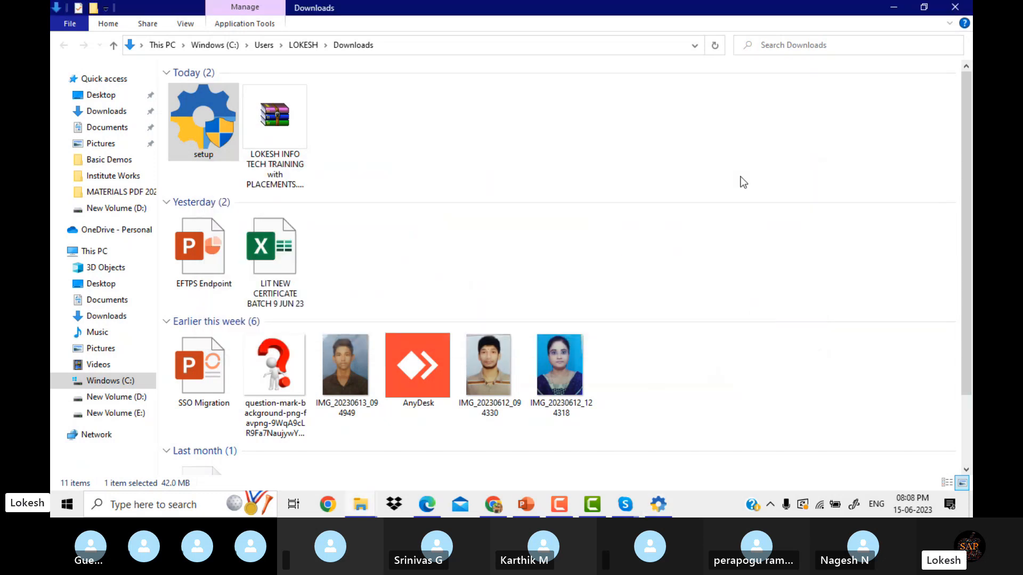
Minimise Explorer and Chrome, then place the TallyPrime shortcut just above SAP Logon.
{"action": "left_click", "coordinate": [892, 10]}
{"action": "left_click", "coordinate": [893, 10]}
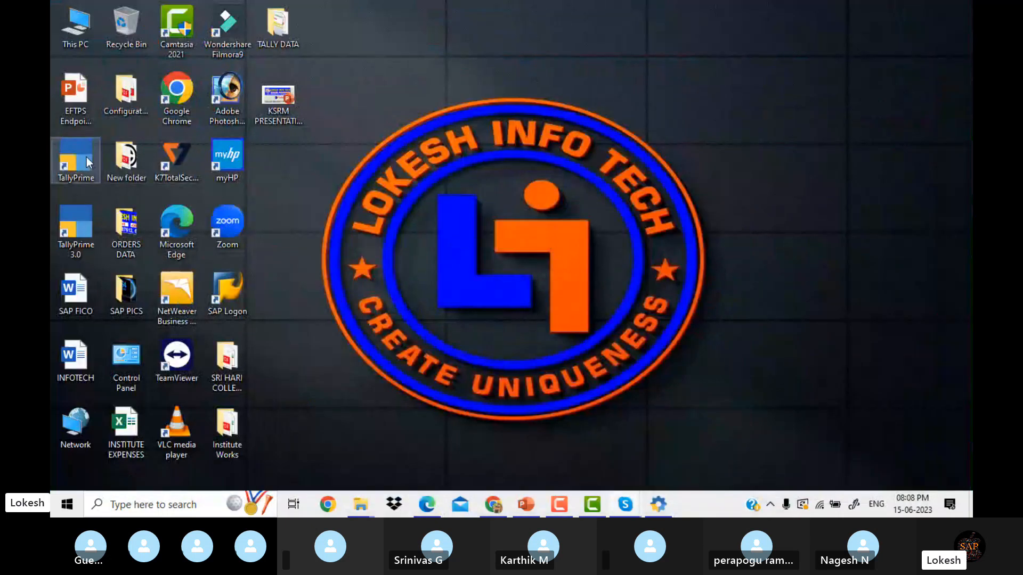
{"action": "left_click_drag", "start_coordinate": [86, 156], "coordinate": [378, 93]}
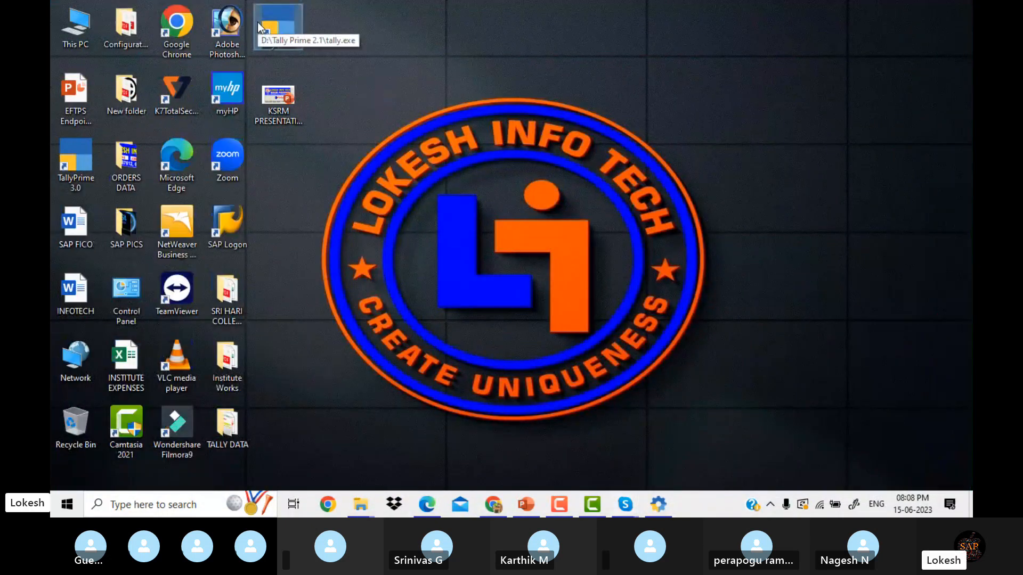
{"action": "left_click_drag", "start_coordinate": [257, 26], "coordinate": [275, 184]}
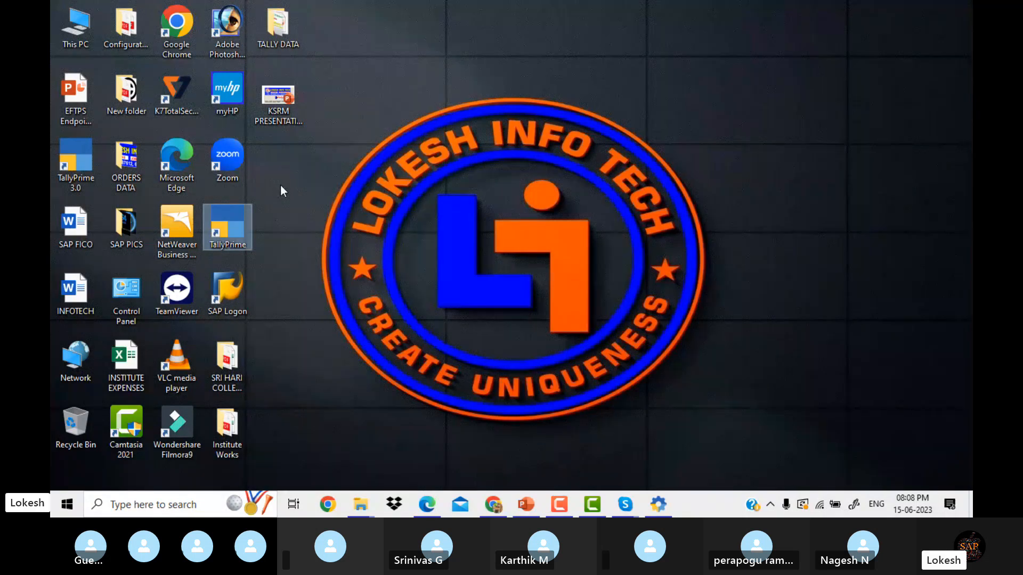
{"action": "left_click", "coordinate": [280, 184]}
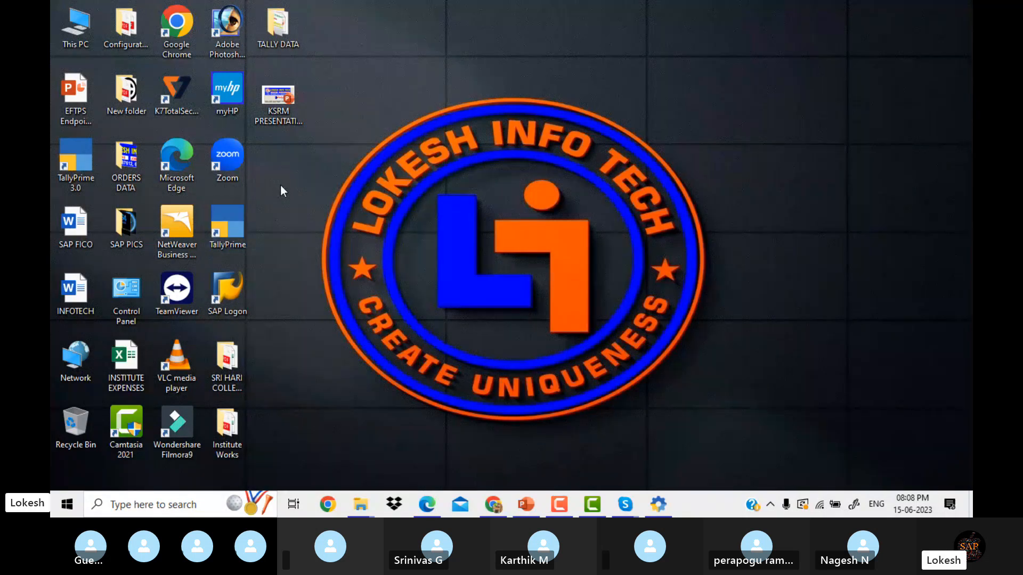
Launch TallyPrime from its desktop shortcut and wait for the License prompt.
{"action": "double_click", "coordinate": [238, 233]}
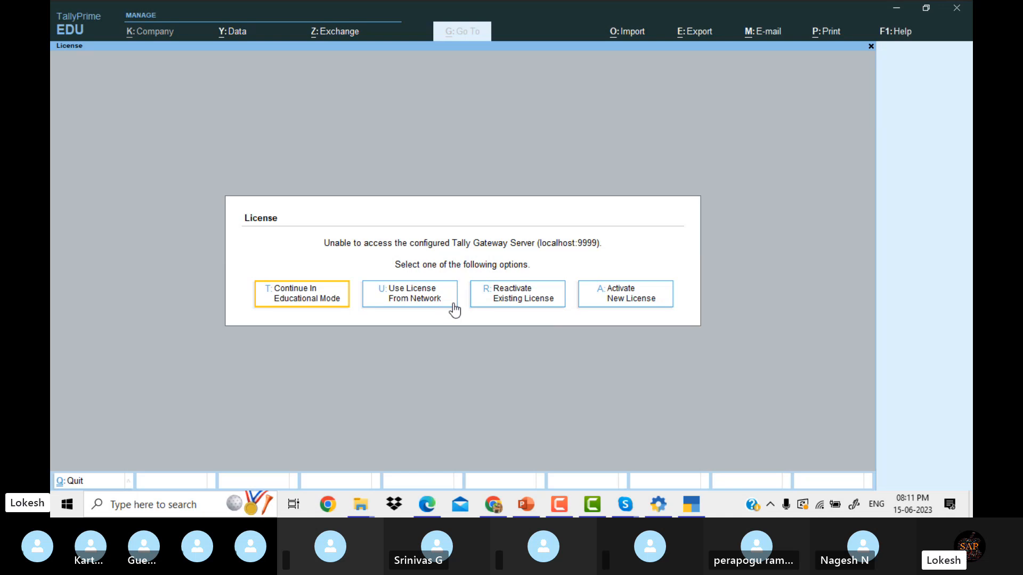
Continue in educational mode, then shut the open company Raj to reach the company list.
{"action": "left_click", "coordinate": [326, 308]}
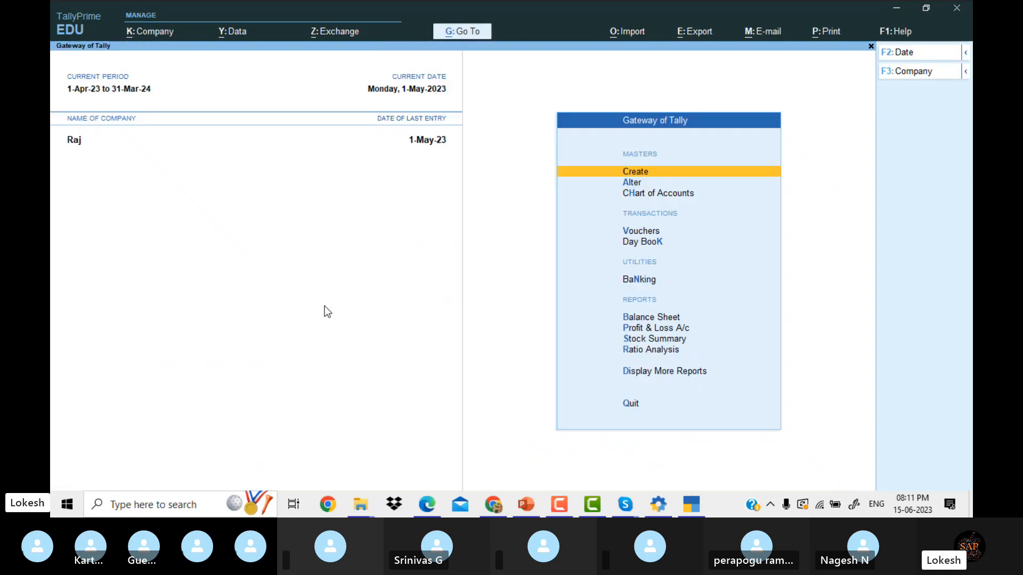
{"action": "left_click", "coordinate": [914, 75]}
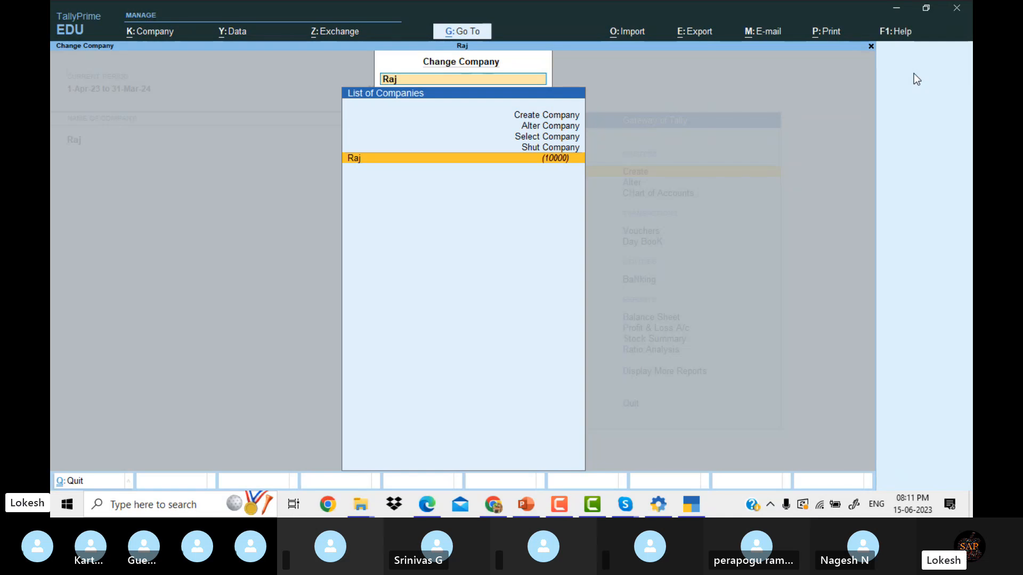
{"action": "key", "text": "Up"}
{"action": "key", "text": "Return"}
{"action": "key", "text": "Return"}
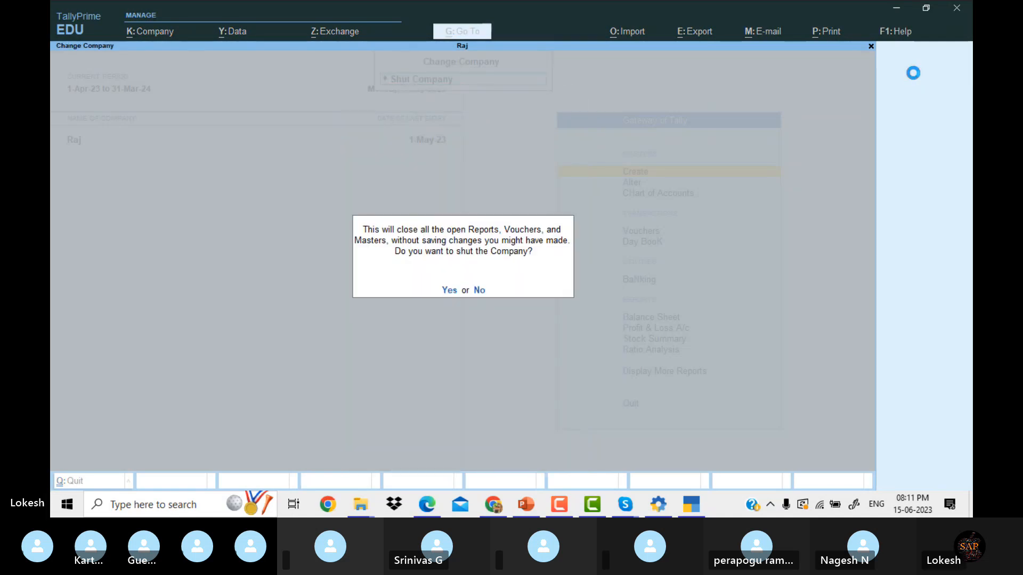
{"action": "key", "text": "y"}
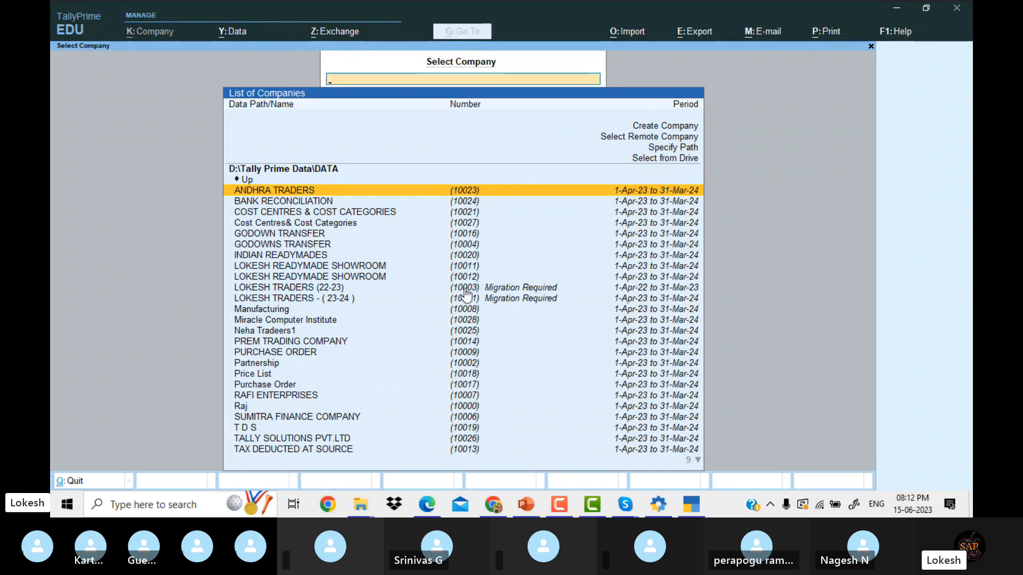
Browse the List of Companies options and settle on Create Company.
{"action": "key", "text": "Down"}
{"action": "key", "text": "Down"}
{"action": "key", "text": "Down"}
{"action": "key", "text": "Down"}
{"action": "key", "text": "Down"}
{"action": "key", "text": "Down"}
{"action": "key", "text": "Down"}
{"action": "key", "text": "Down"}
{"action": "key", "text": "Down"}
{"action": "key", "text": "Down"}
{"action": "key", "text": "Down"}
{"action": "key", "text": "Down"}
{"action": "key", "text": "Down"}
{"action": "key", "text": "Down"}
{"action": "key", "text": "Down"}
{"action": "key", "text": "Down"}
{"action": "key", "text": "Down"}
{"action": "key", "text": "Down"}
{"action": "key", "text": "Down"}
{"action": "key", "text": "Down"}
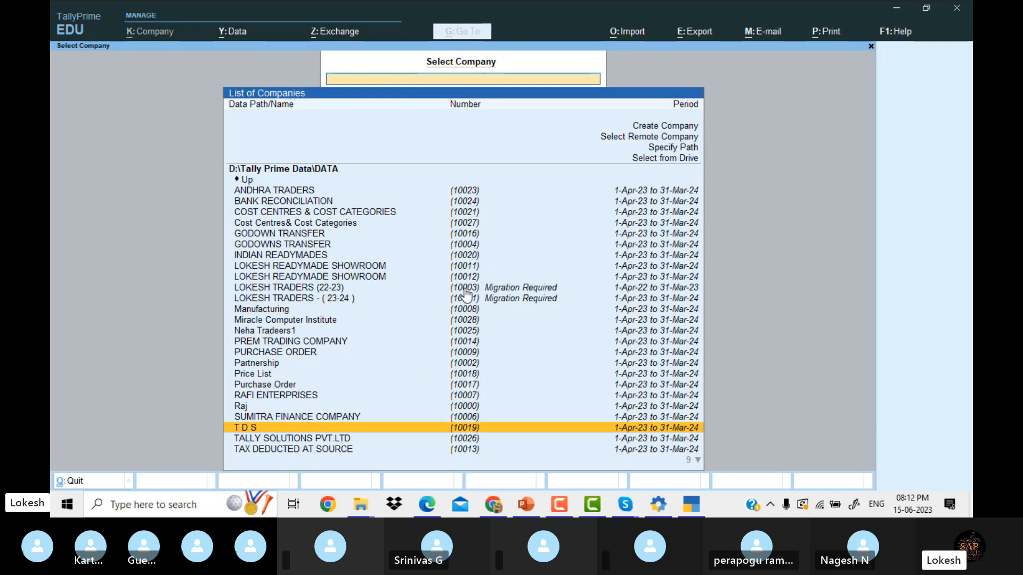
{"action": "key", "text": "Up"}
{"action": "key", "text": "Up"}
{"action": "key", "text": "Up"}
{"action": "key", "text": "Up"}
{"action": "key", "text": "Up"}
{"action": "key", "text": "Up"}
{"action": "key", "text": "Up"}
{"action": "key", "text": "Up"}
{"action": "key", "text": "Up"}
{"action": "key", "text": "Up"}
{"action": "key", "text": "Up"}
{"action": "key", "text": "Up"}
{"action": "key", "text": "Up"}
{"action": "key", "text": "Up"}
{"action": "key", "text": "Up"}
{"action": "key", "text": "Up"}
{"action": "key", "text": "Up"}
{"action": "key", "text": "Up"}
{"action": "key", "text": "Up"}
{"action": "key", "text": "Up"}
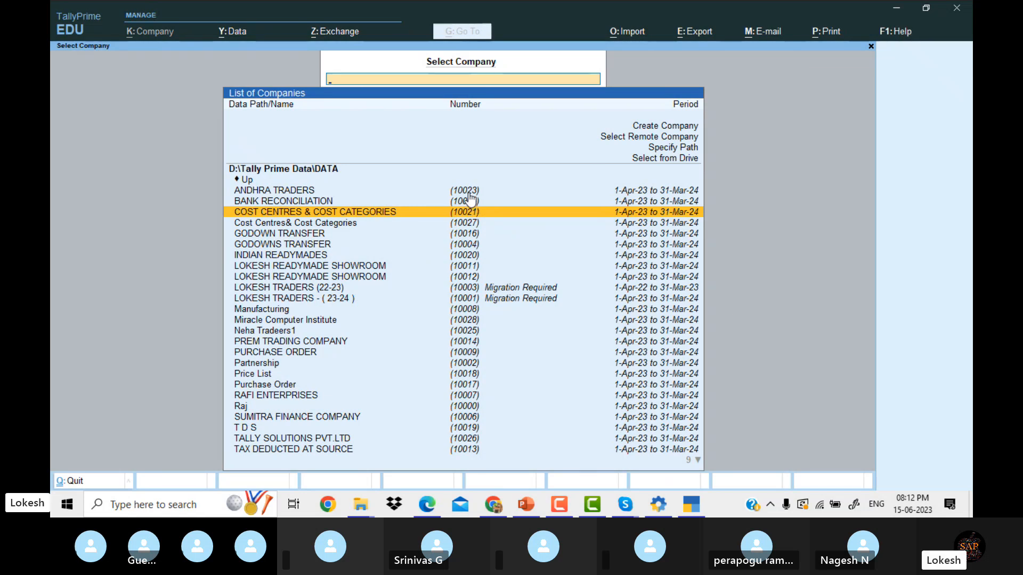
{"action": "key", "text": "Up"}
{"action": "key", "text": "Up"}
{"action": "key", "text": "Up"}
{"action": "key", "text": "Up"}
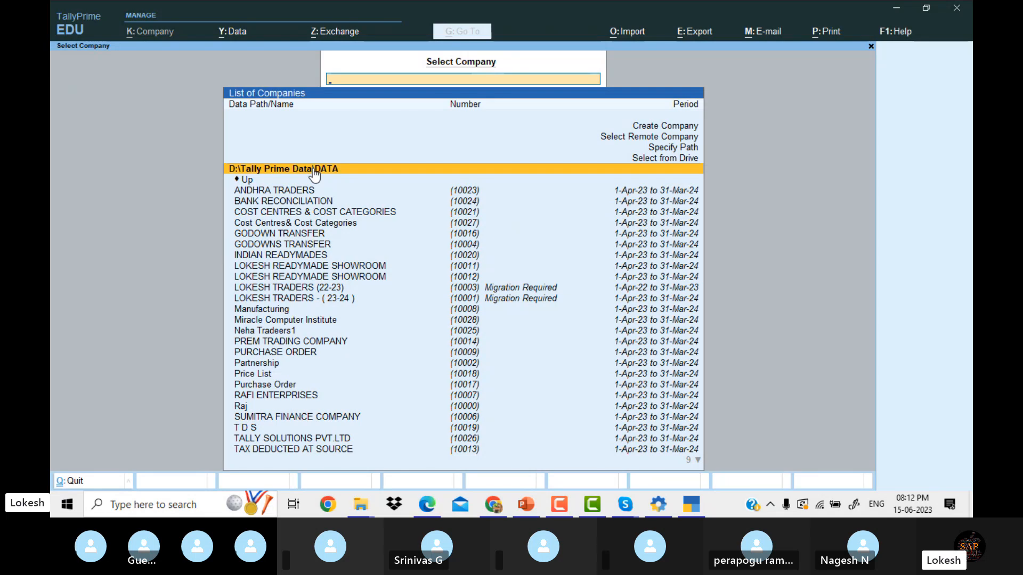
{"action": "key", "text": "Up"}
{"action": "key", "text": "Up"}
{"action": "key", "text": "Up"}
{"action": "key", "text": "Up"}
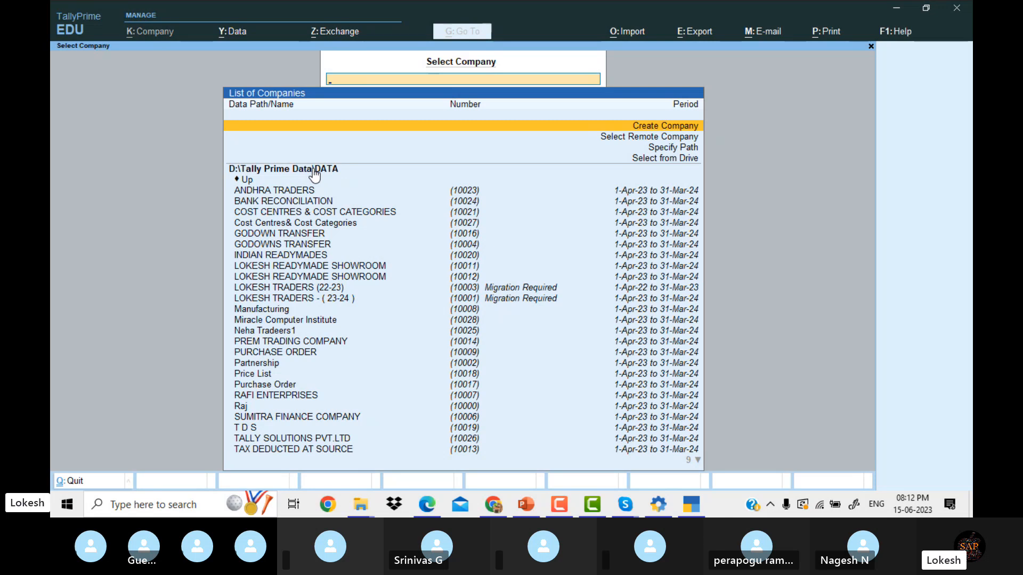
{"action": "key", "text": "Down"}
{"action": "key", "text": "Down"}
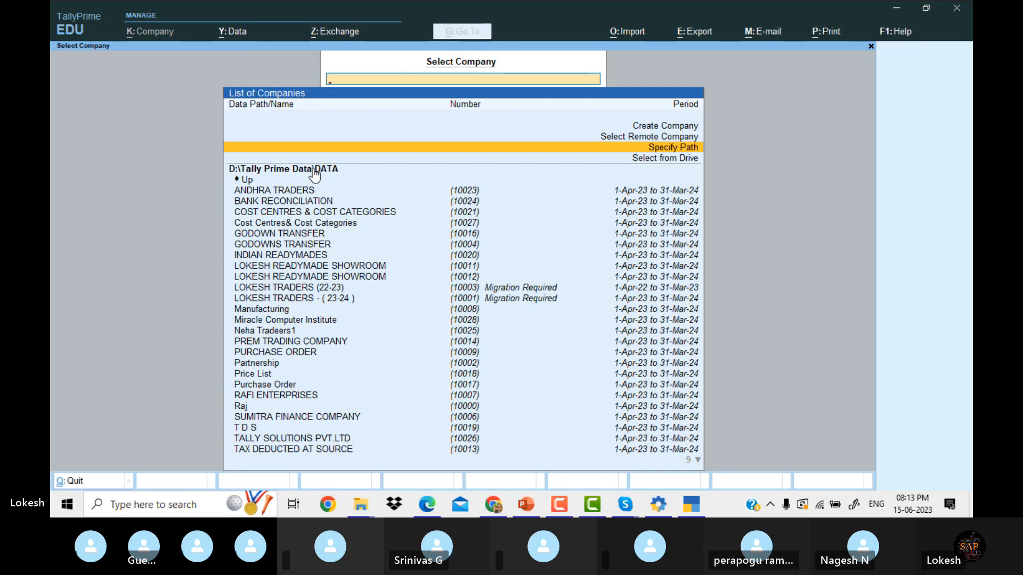
{"action": "key", "text": "Down"}
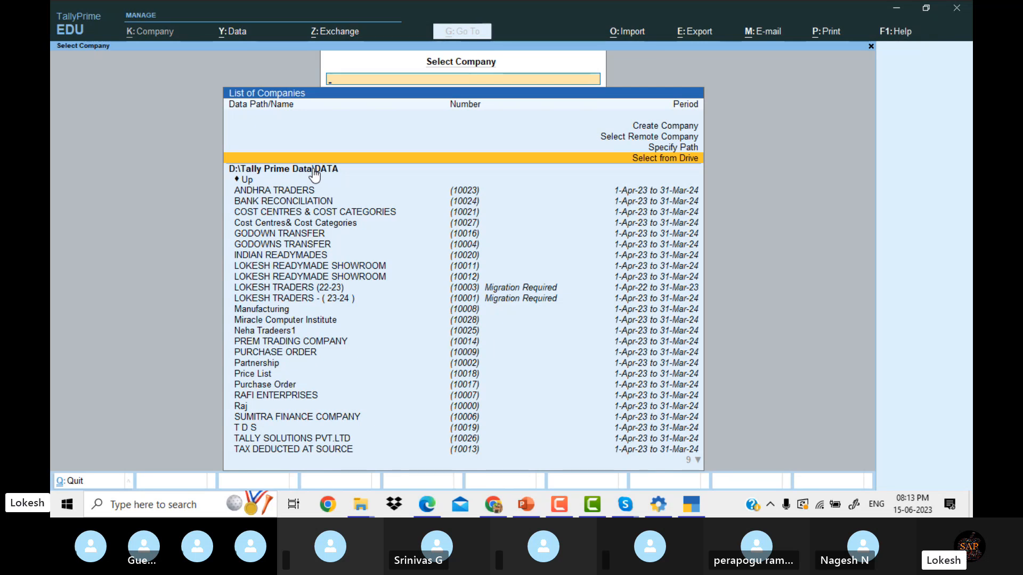
{"action": "key", "text": "Up"}
{"action": "key", "text": "Up"}
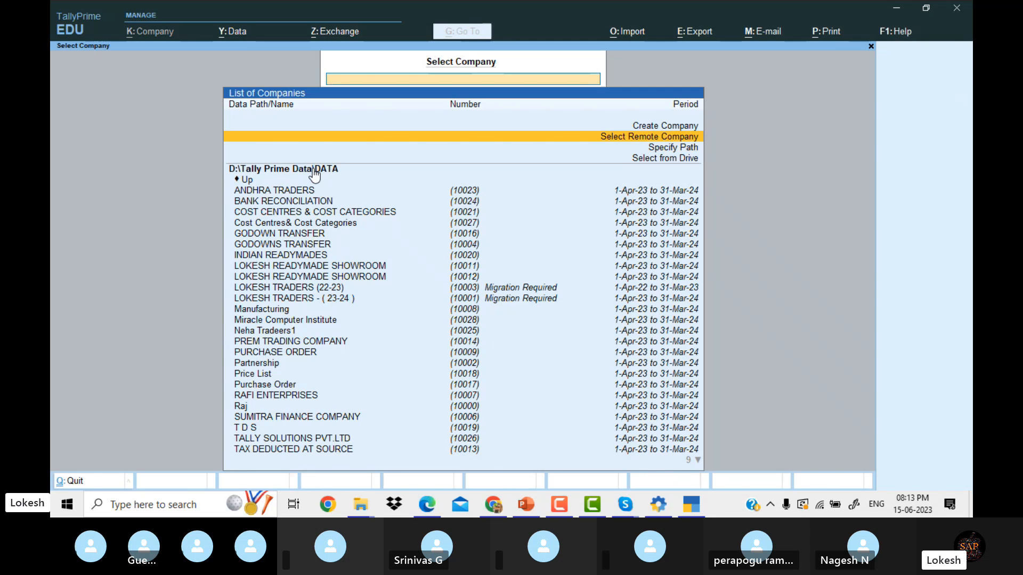
{"action": "key", "text": "Up"}
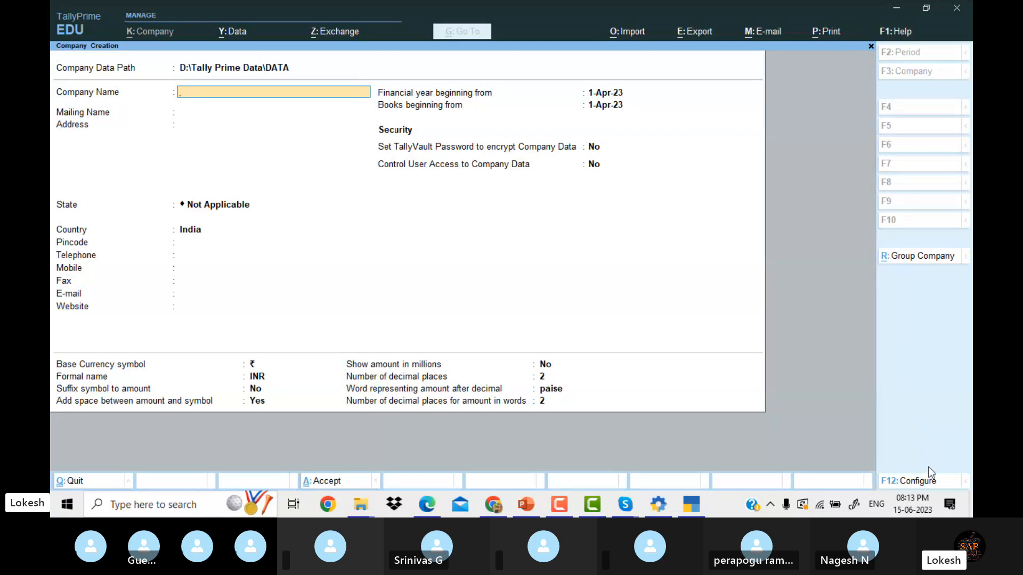
{"action": "left_click", "coordinate": [923, 486]}
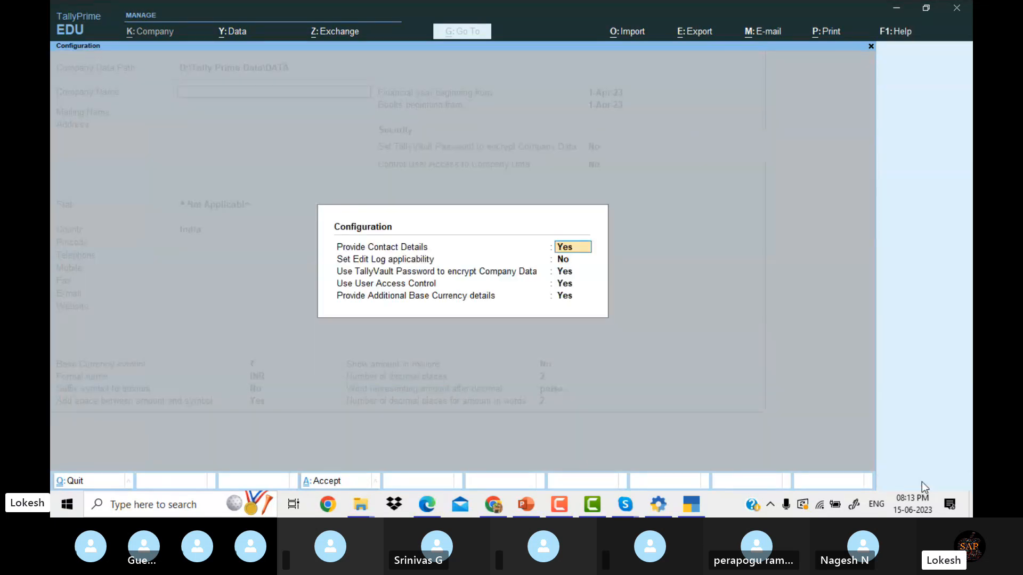
{"action": "type", "text": "n"}
{"action": "key", "text": "Return"}
{"action": "type", "text": "n"}
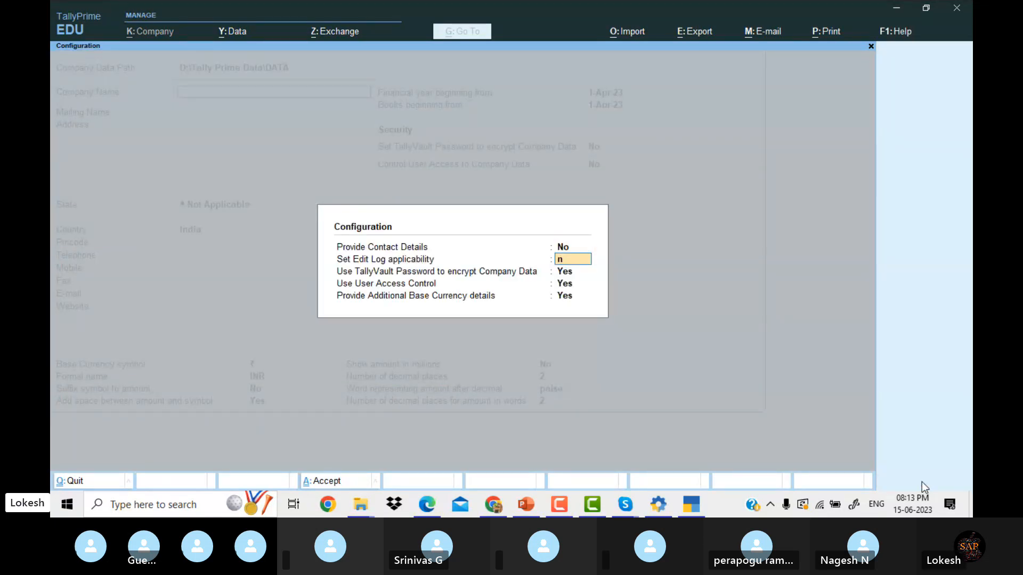
{"action": "key", "text": "Return"}
{"action": "type", "text": "n"}
{"action": "key", "text": "Return"}
{"action": "type", "text": "n"}
{"action": "key", "text": "Return"}
{"action": "type", "text": "n"}
{"action": "key", "text": "Return"}
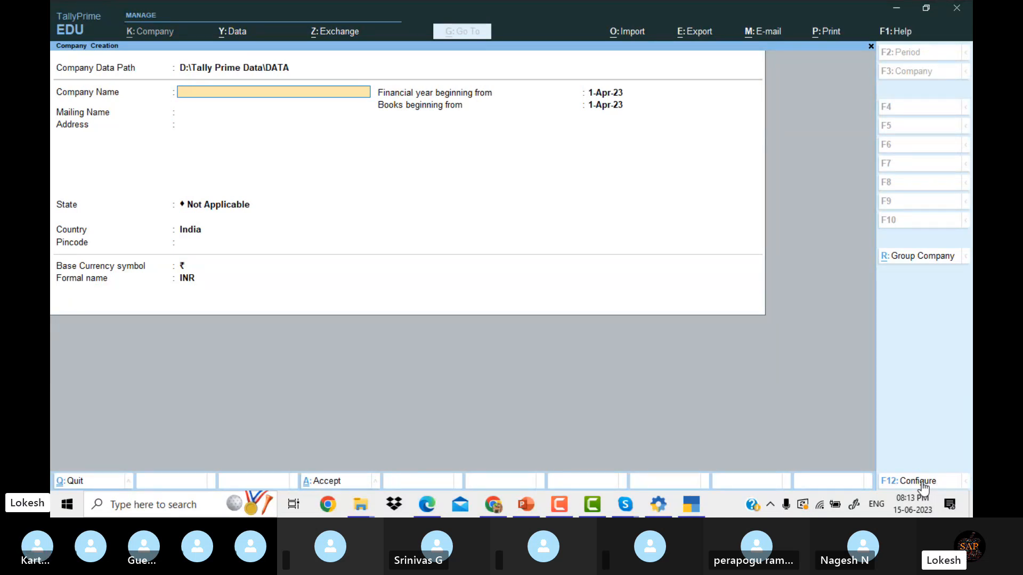
{"action": "left_click", "coordinate": [921, 482]}
{"action": "type", "text": "y"}
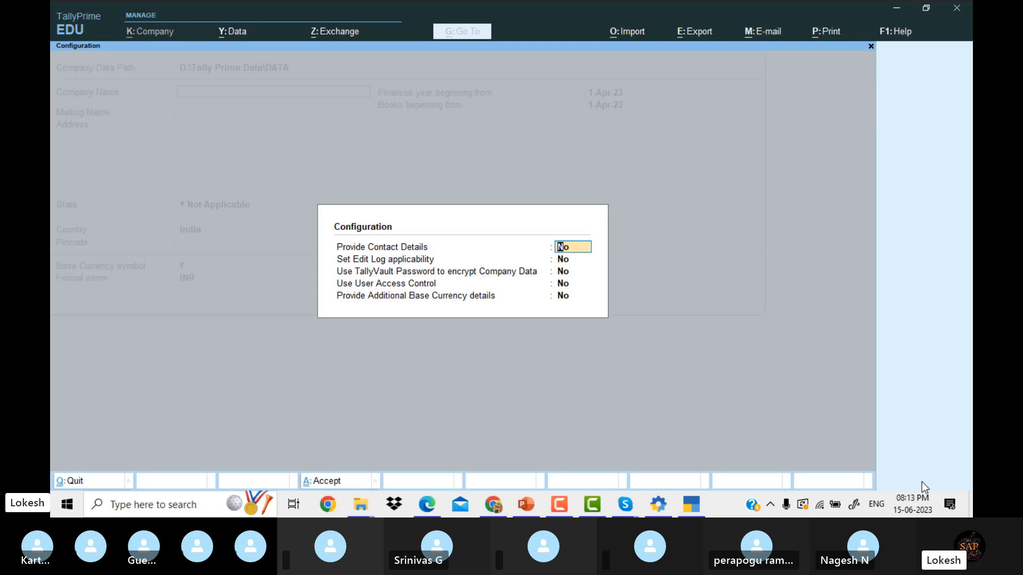
{"action": "key", "text": "Return"}
{"action": "key", "text": "Return"}
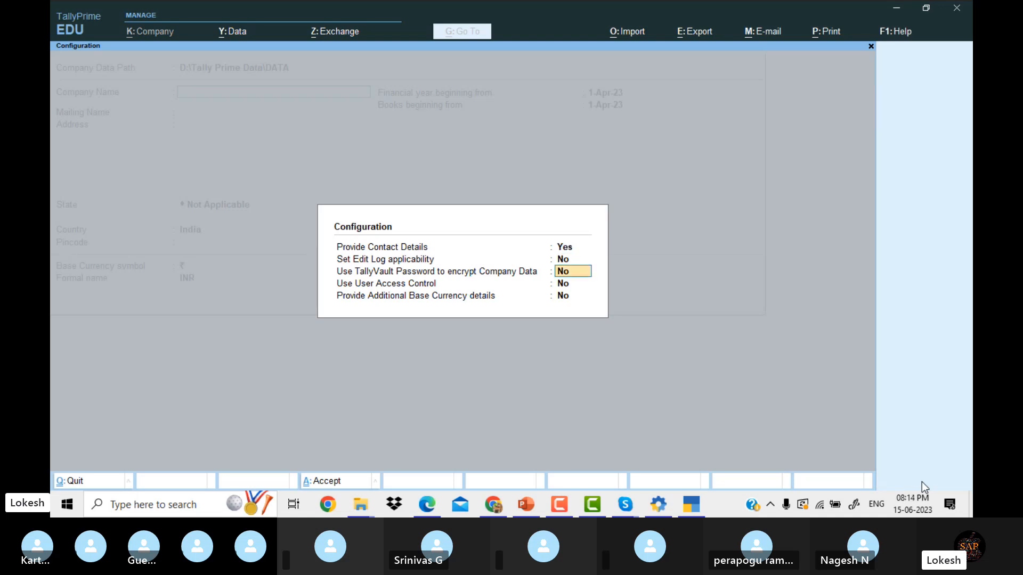
{"action": "key", "text": "Return"}
{"action": "key", "text": "Return"}
{"action": "key", "text": "Return"}
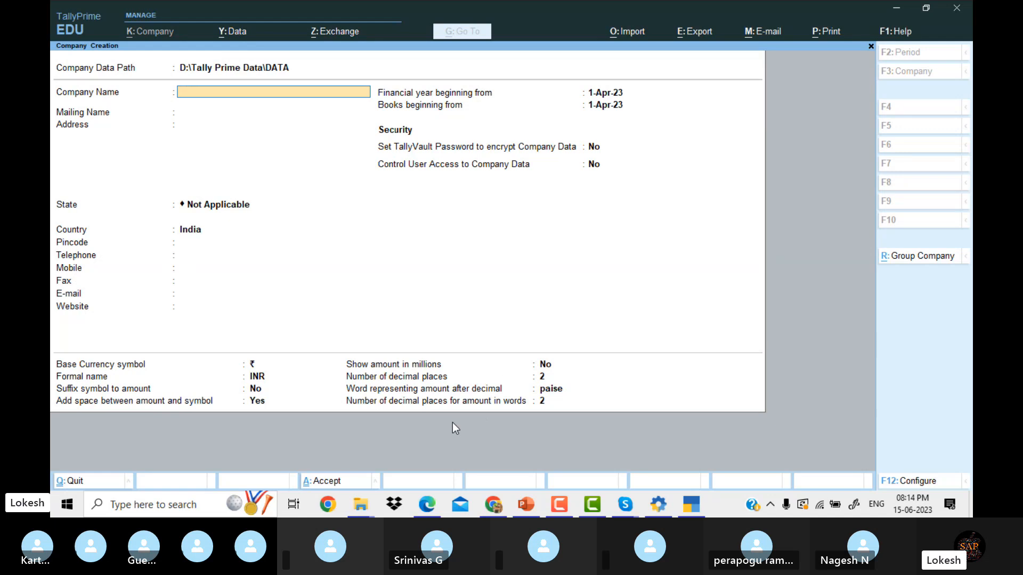
{"action": "left_click", "coordinate": [430, 509]}
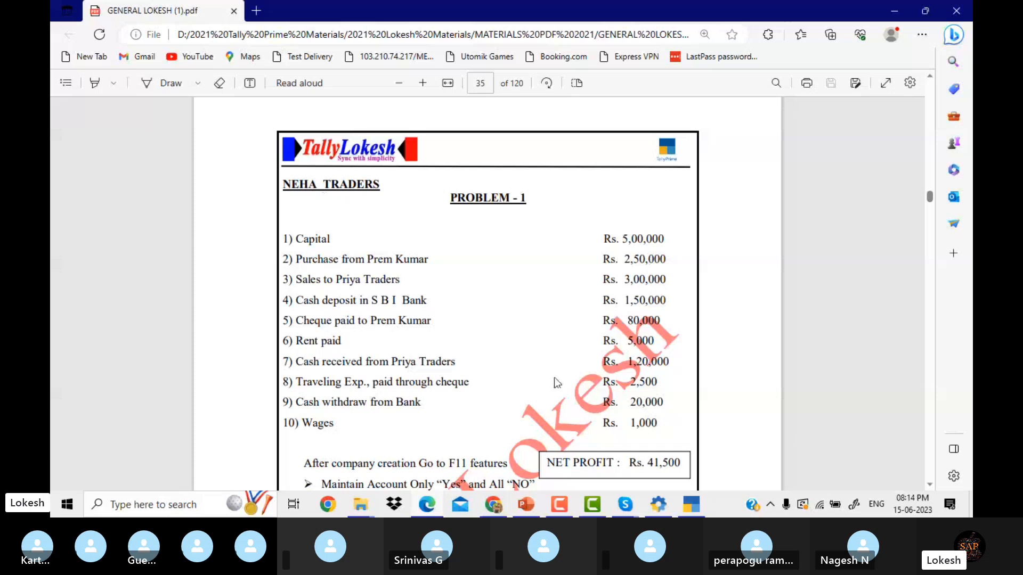
{"action": "left_click", "coordinate": [695, 509]}
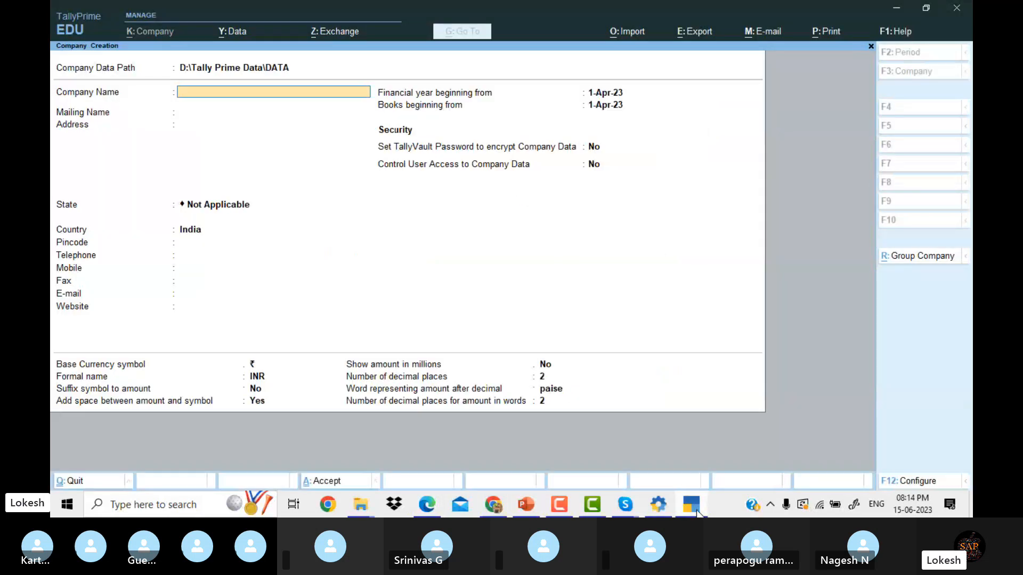
Name the company Neha Traders4 and accept the matching mailing name.
{"action": "type", "text": "Neha Traders"}
{"action": "type", "text": "4"}
{"action": "key", "text": "Return"}
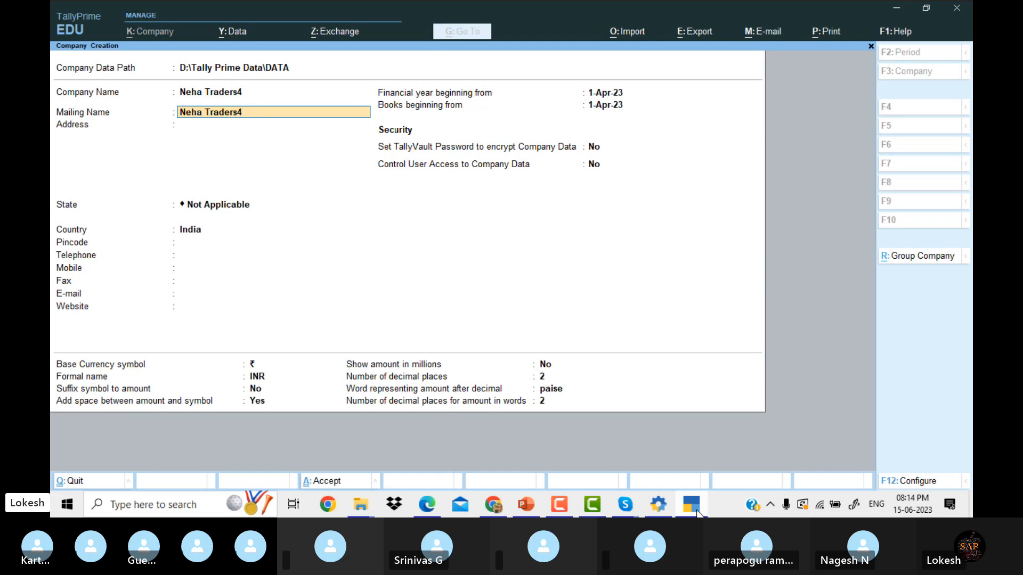
{"action": "key", "text": "Return"}
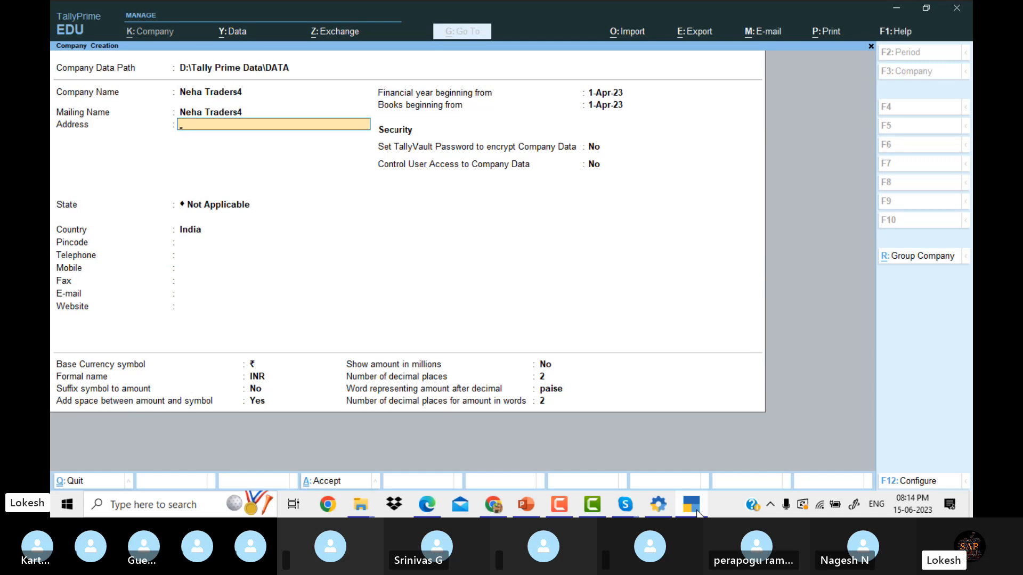
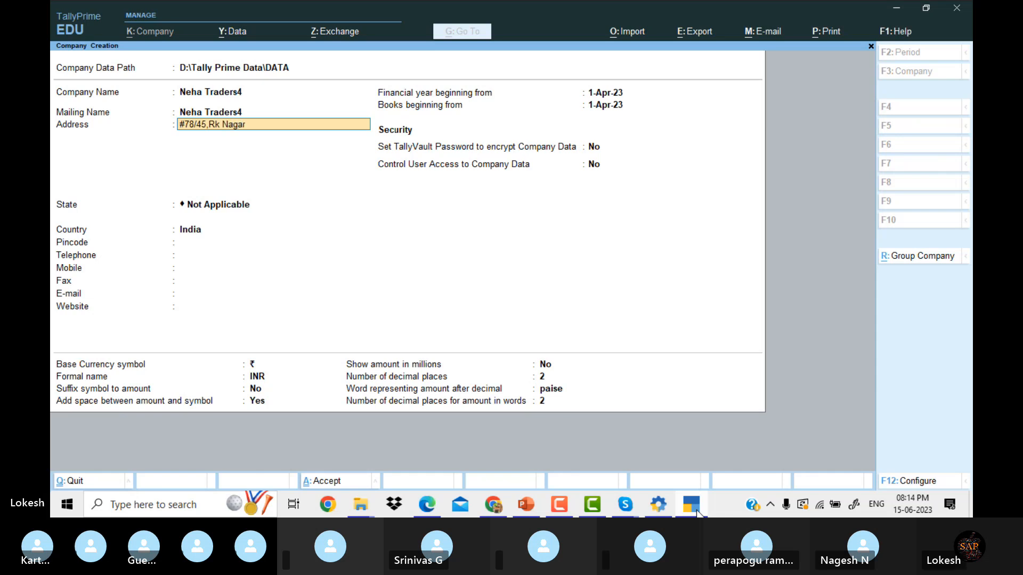
Enter the company address: street and city line, a cell number line, and a pincode line.
{"action": "key", "text": "Return"}
{"action": "type", "text": "Cell No"}
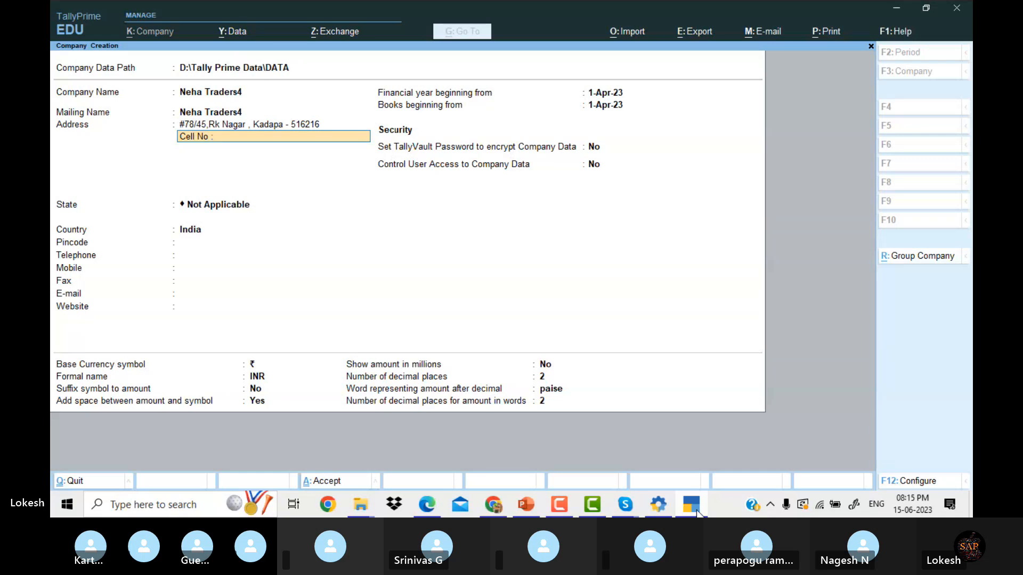
{"action": "key", "text": "Return"}
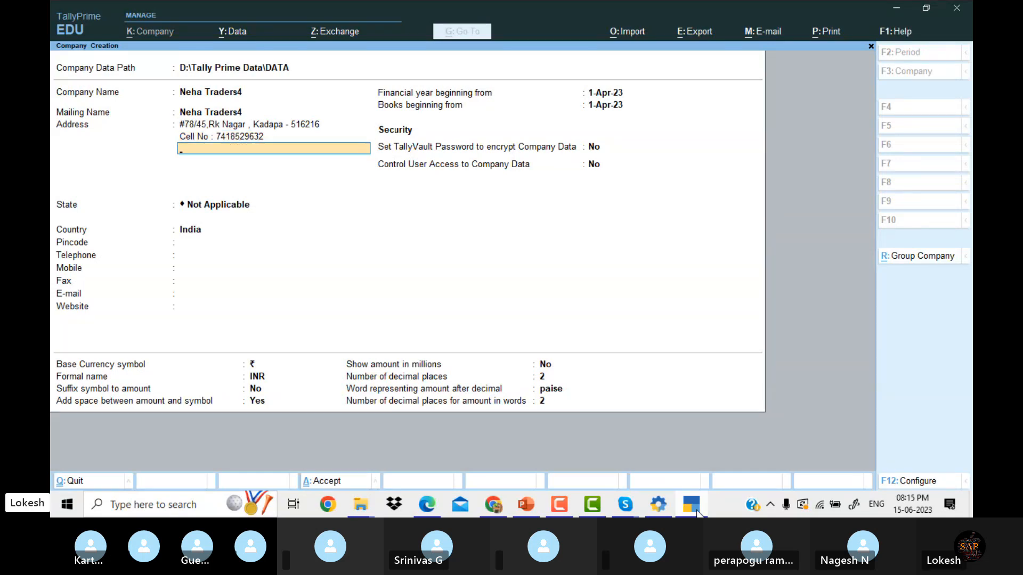
{"action": "type", "text": "JPi"}
{"action": "key", "text": "BackSpace"}
{"action": "key", "text": "BackSpace"}
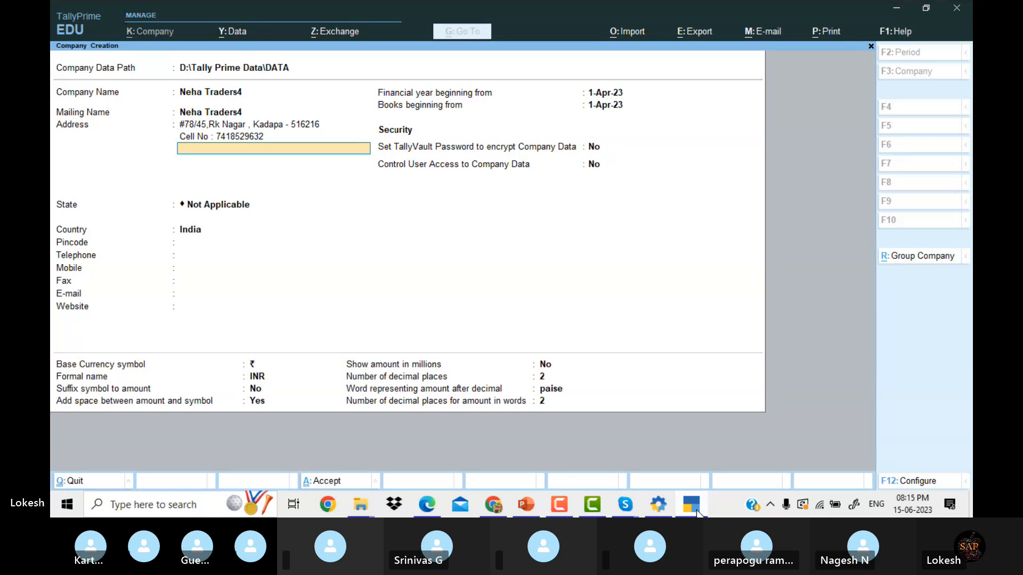
{"action": "type", "text": "Pl"}
{"action": "type", "text": "ncod"}
{"action": "type", "text": "e : 5162"}
{"action": "type", "text": "16"}
Set the company's state to Andhra Pradesh.
{"action": "key", "text": "Return"}
{"action": "key", "text": "Return"}
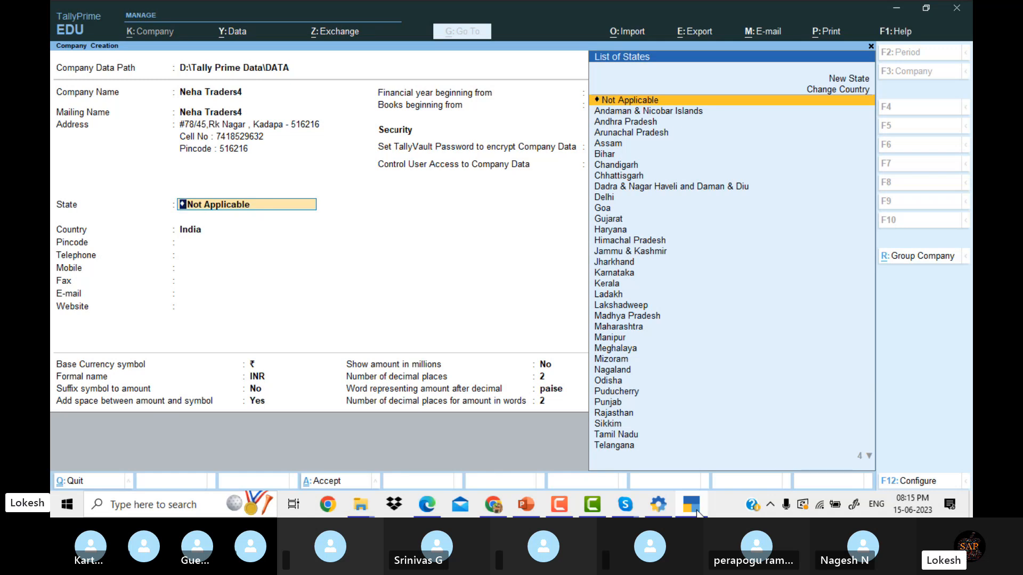
{"action": "key", "text": "Up"}
{"action": "key", "text": "Up"}
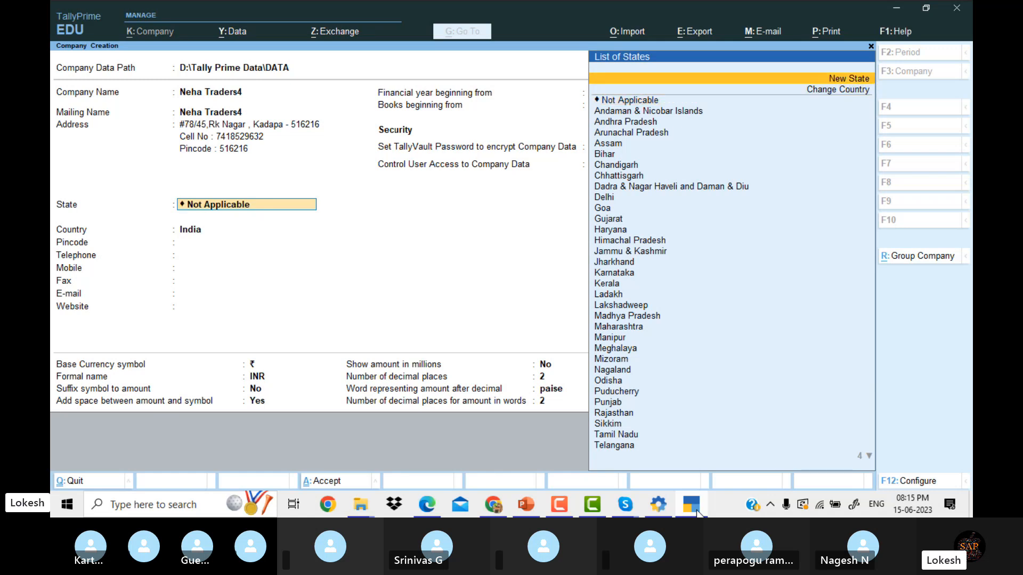
{"action": "key", "text": "Down"}
{"action": "key", "text": "Down"}
{"action": "key", "text": "Down"}
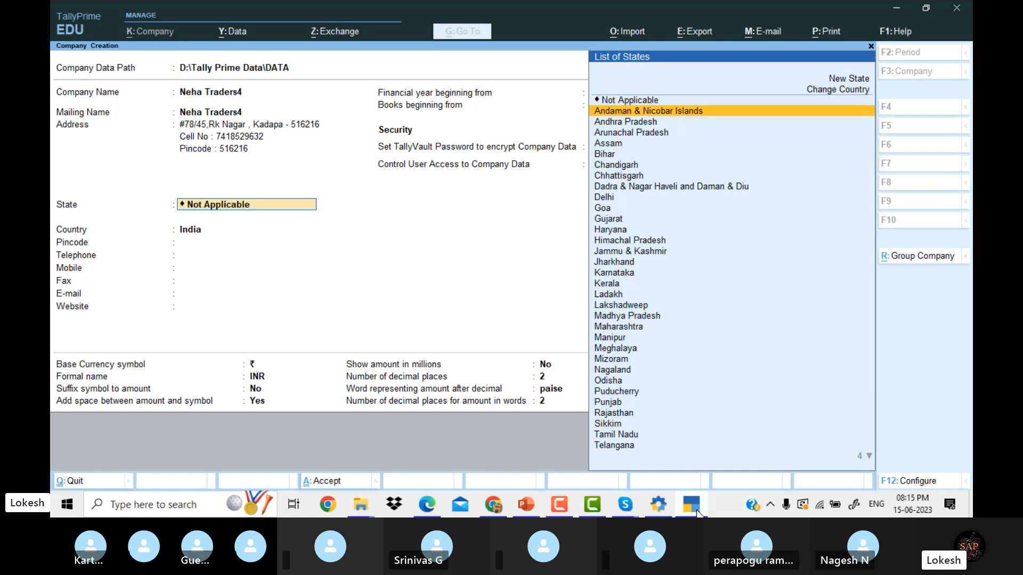
{"action": "key", "text": "Down"}
{"action": "key", "text": "Return"}
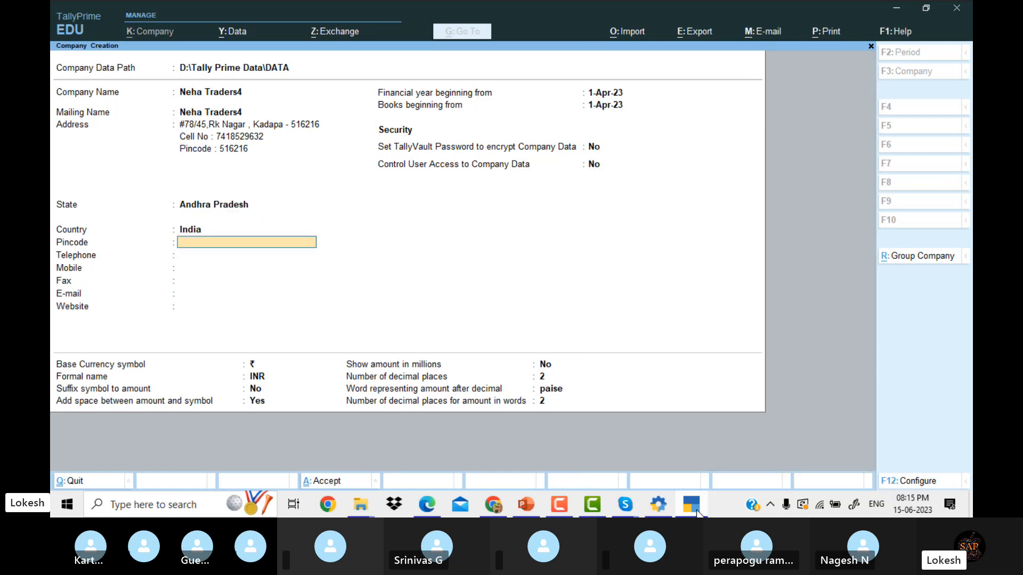
Fill in the company's pincode, telephone, mobile and fax numbers.
{"action": "type", "text": "516216"}
{"action": "key", "text": "Return"}
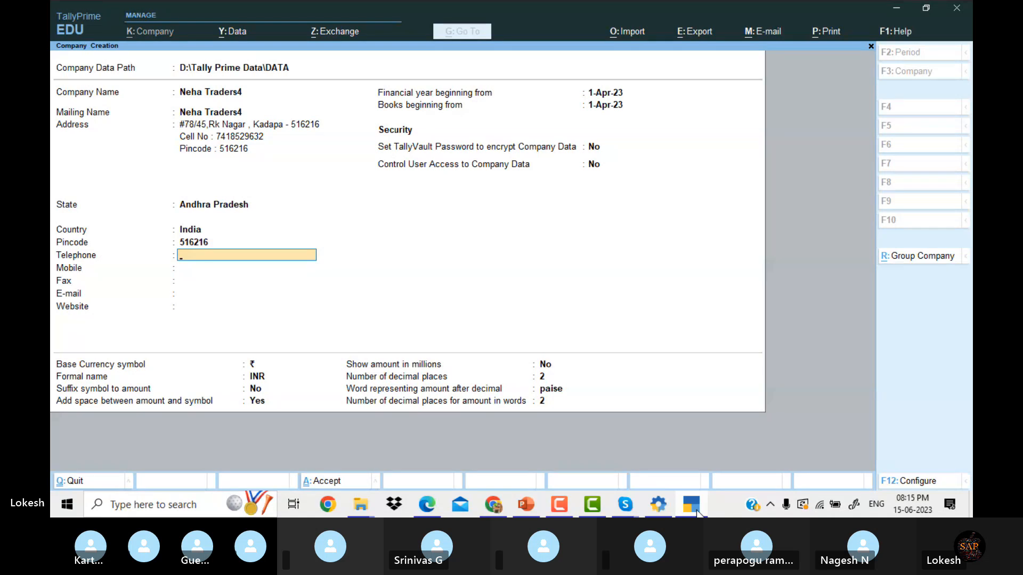
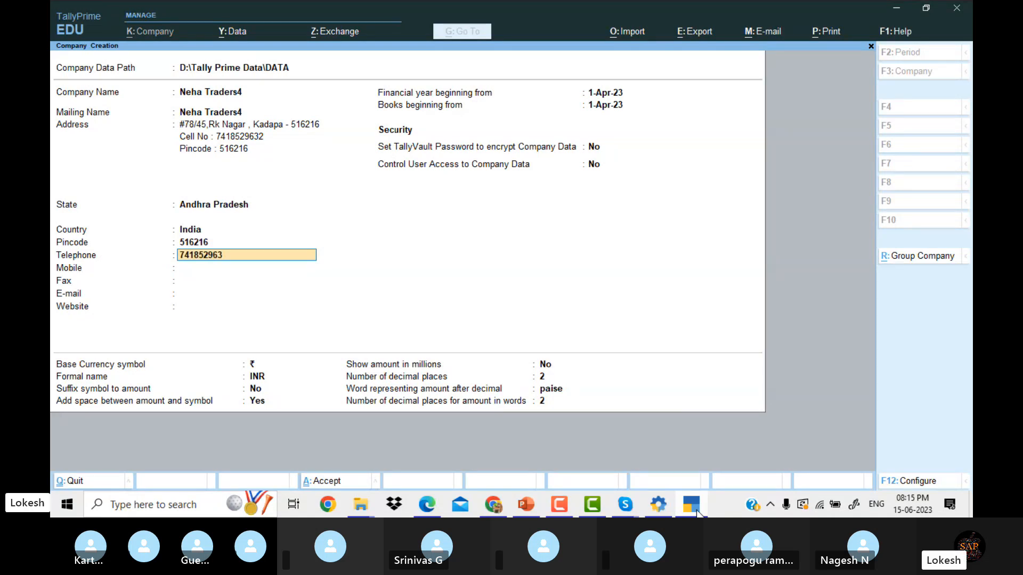
{"action": "key", "text": "Return"}
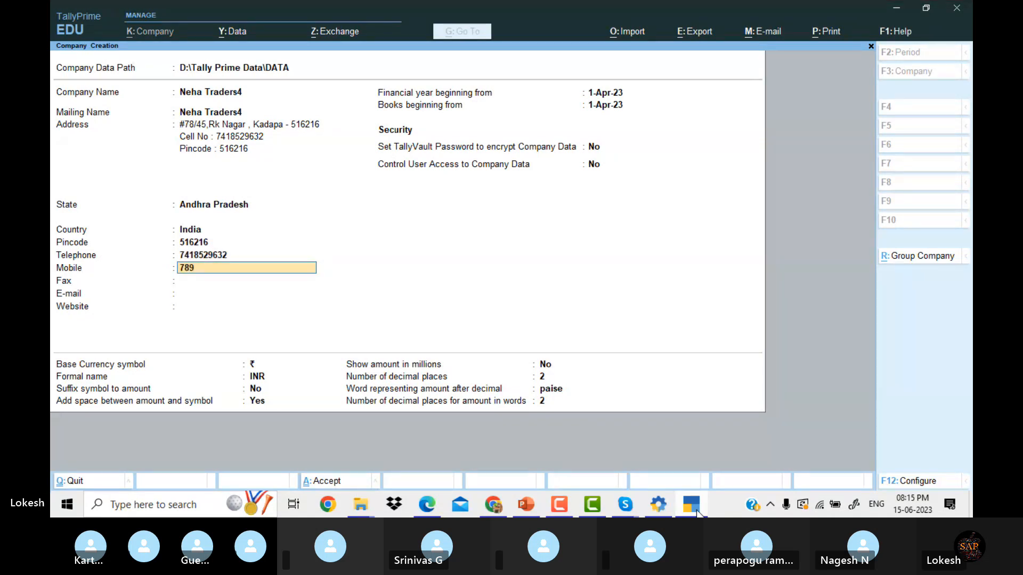
{"action": "key", "text": "Return"}
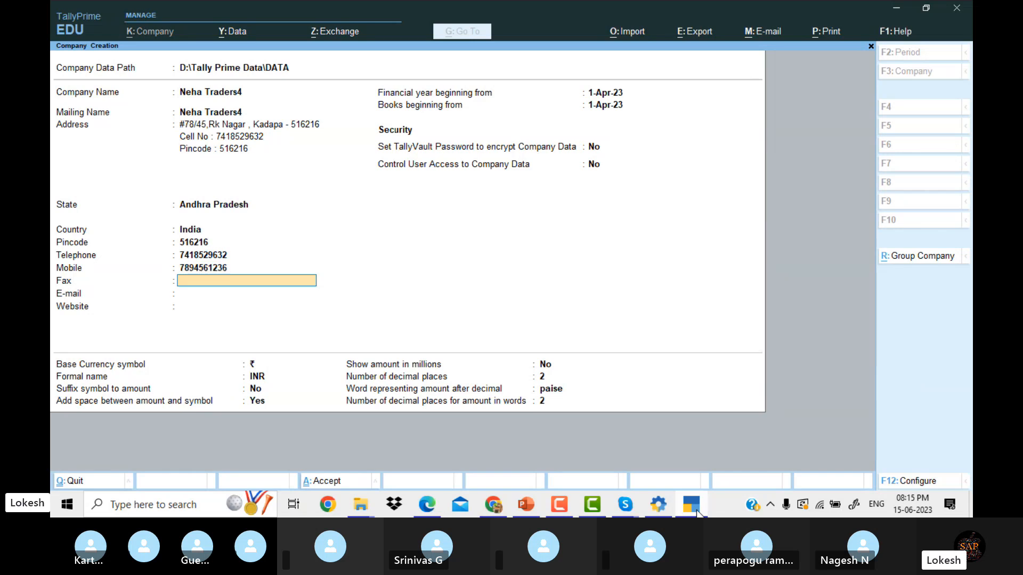
{"action": "type", "text": "78954"}
{"action": "key", "text": "Return"}
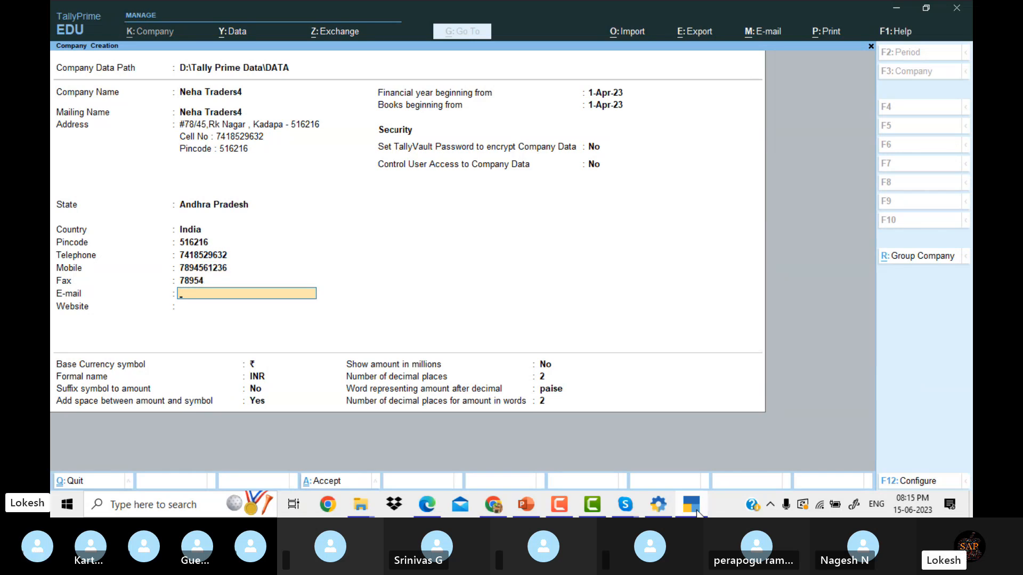
{"action": "type", "text": "nehatrades"}
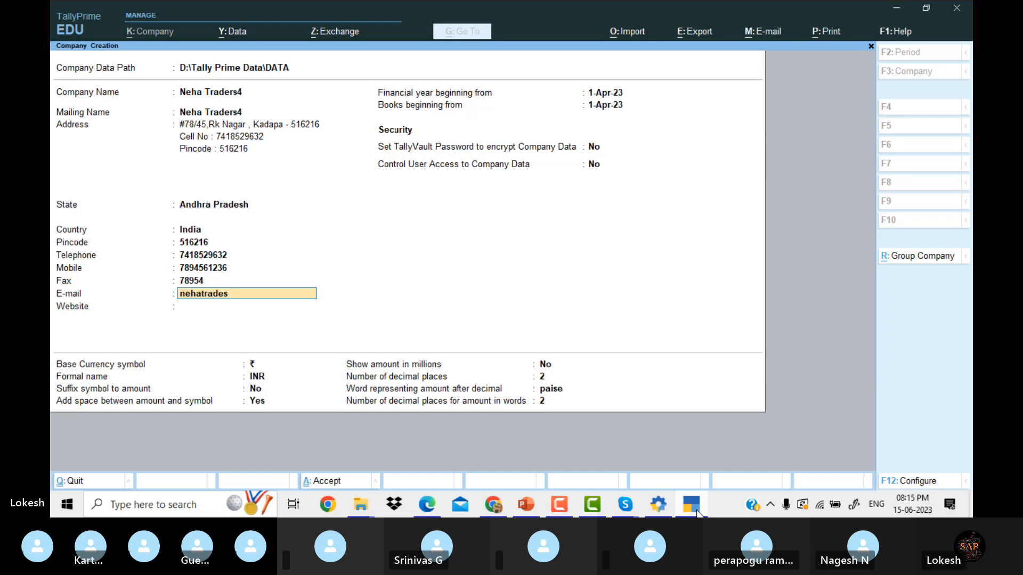
{"action": "type", "text": ".com"}
{"action": "key", "text": "Return"}
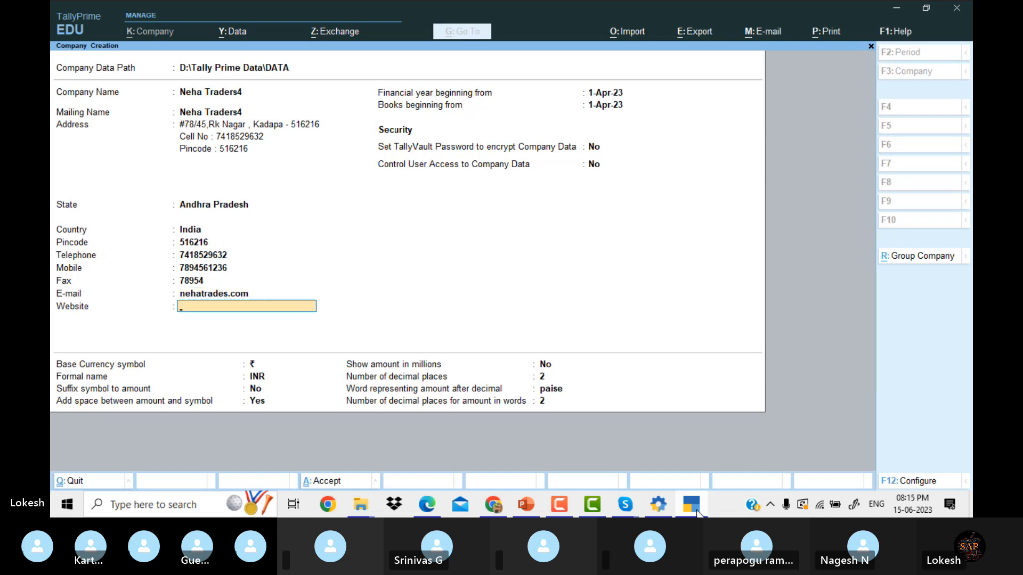
{"action": "type", "text": "wwww"}
{"action": "key", "text": "BackSpace"}
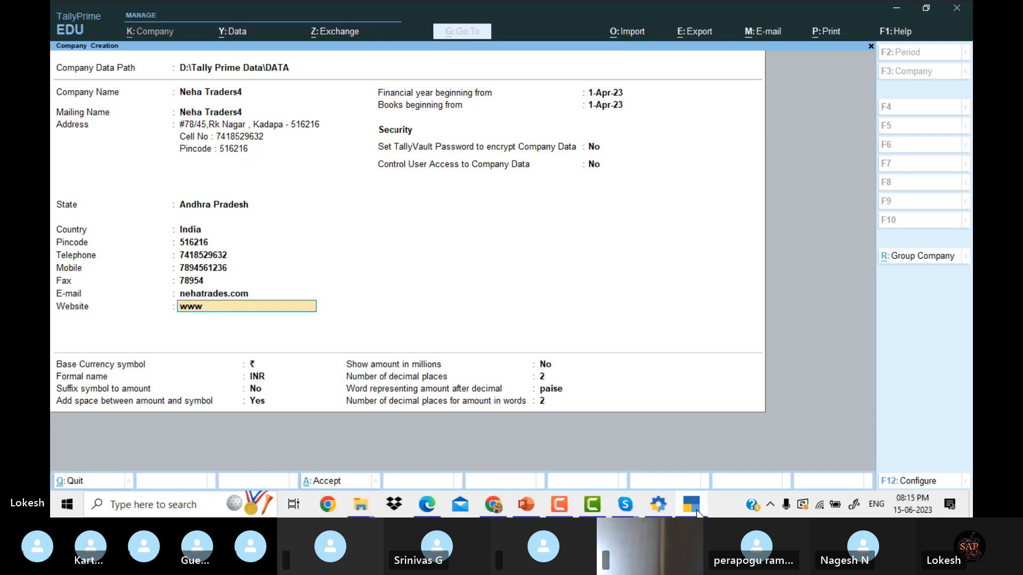
{"action": "type", "text": ".ta"}
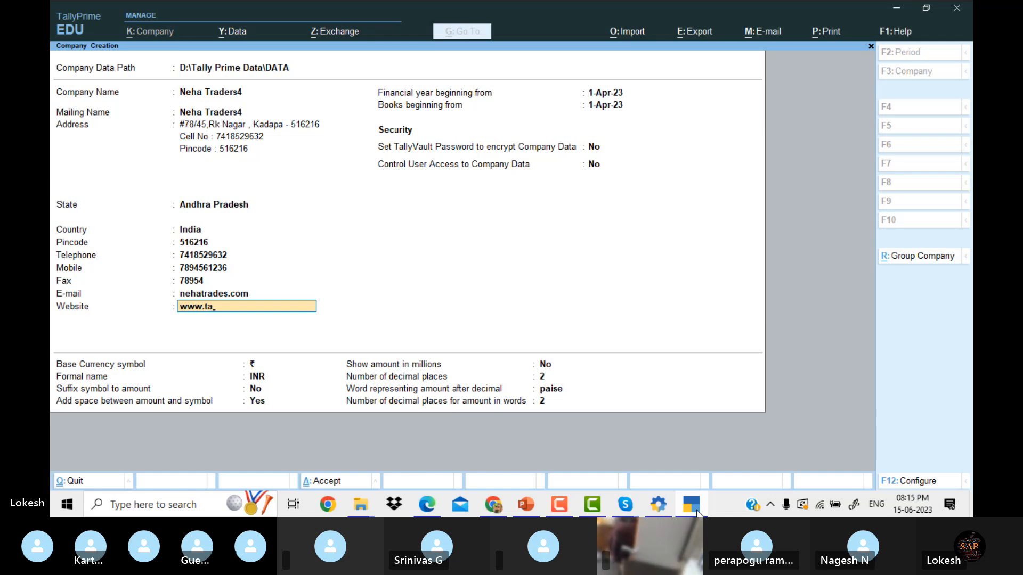
{"action": "key", "text": "BackSpace"}
{"action": "key", "text": "BackSpace"}
{"action": "type", "text": "nehat"}
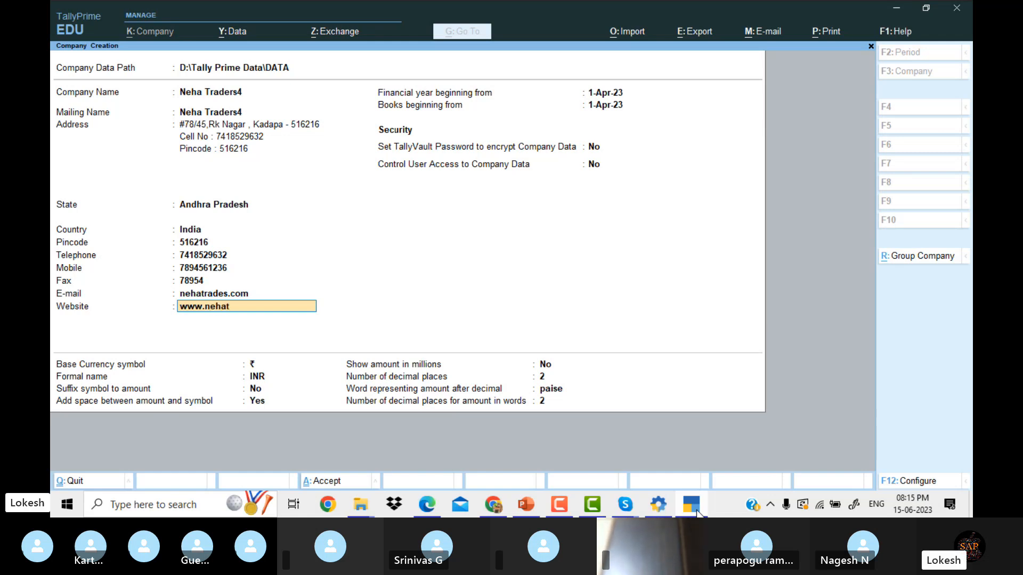
{"action": "type", "text": "raders"}
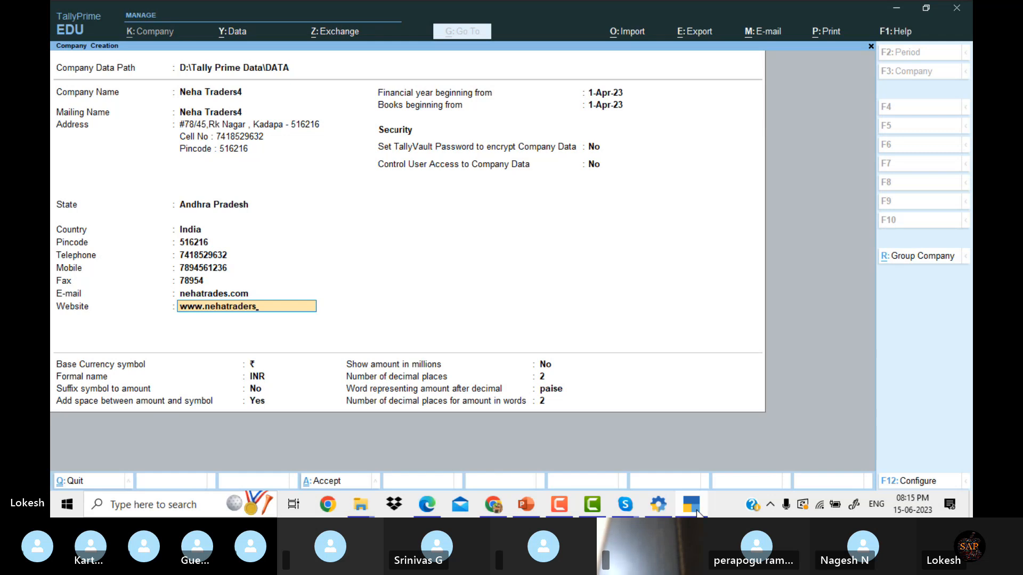
{"action": "type", "text": ".com"}
Confirm the website, accept the remaining default fields and create Neha Traders4.
{"action": "key", "text": "Return"}
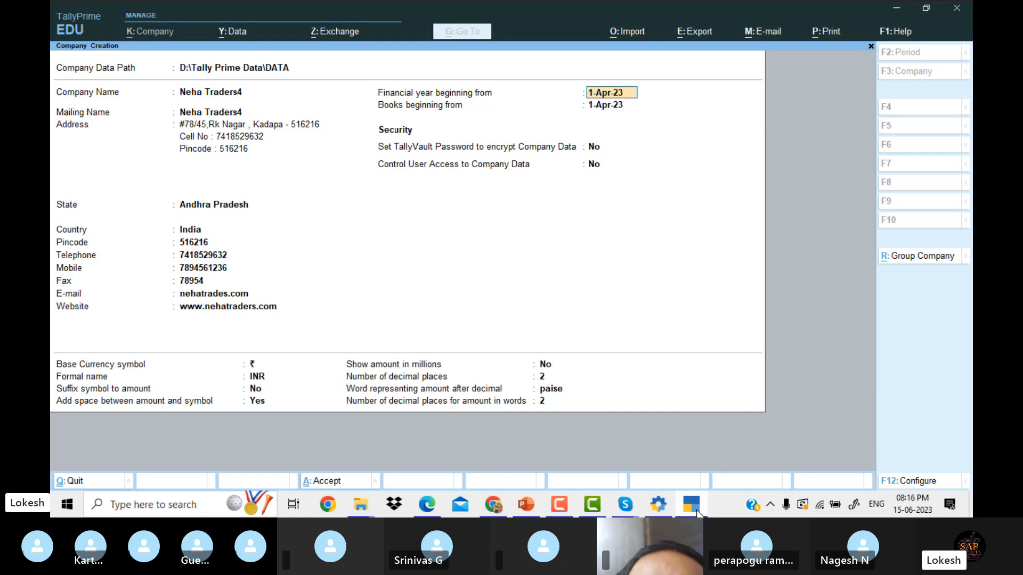
{"action": "key", "text": "Return"}
{"action": "key", "text": "Return"}
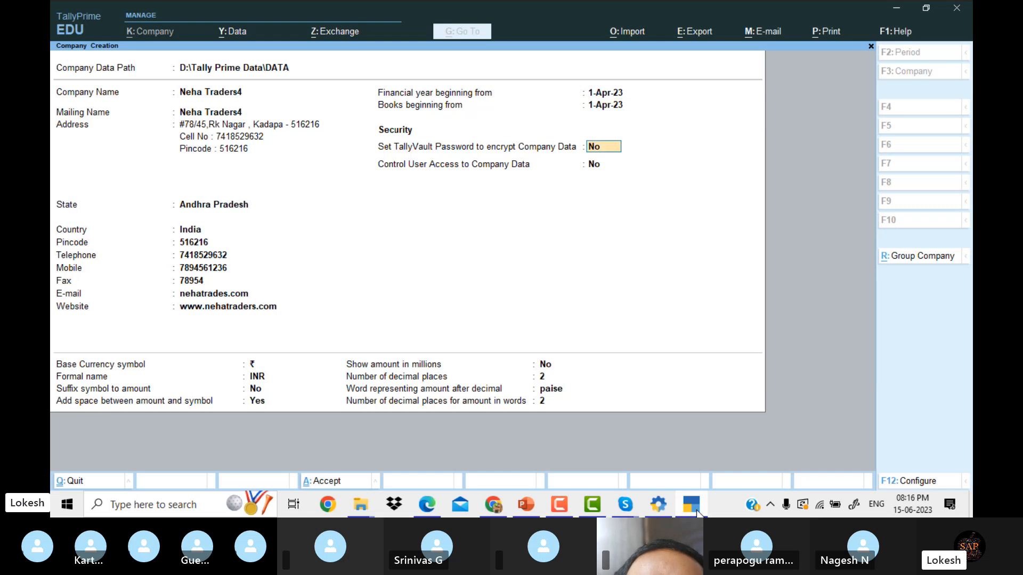
{"action": "key", "text": "Return"}
{"action": "key", "text": "Return"}
{"action": "key", "text": "Return"}
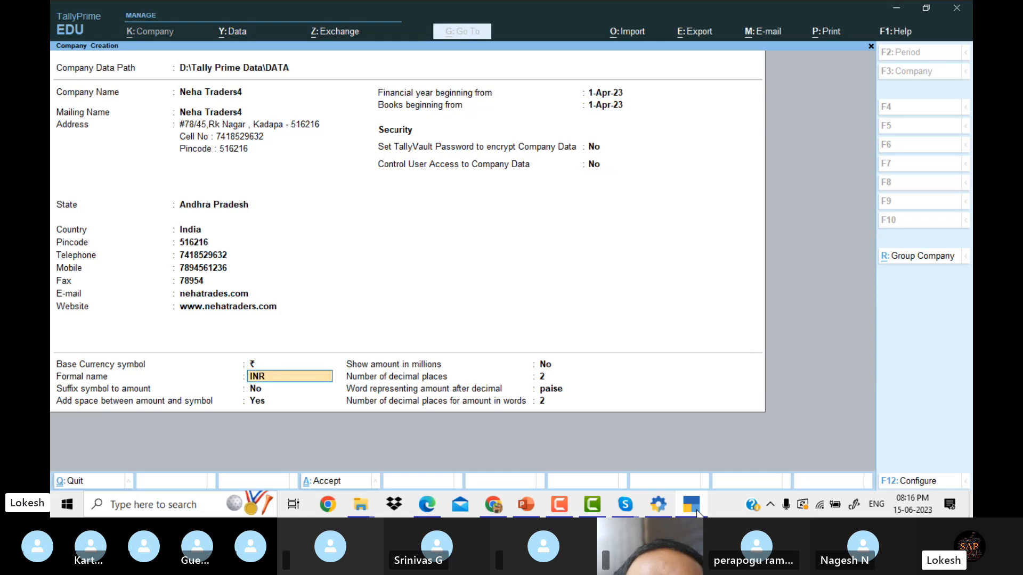
{"action": "key", "text": "Return"}
{"action": "key", "text": "Return"}
{"action": "key", "text": "Return"}
{"action": "key", "text": "Return"}
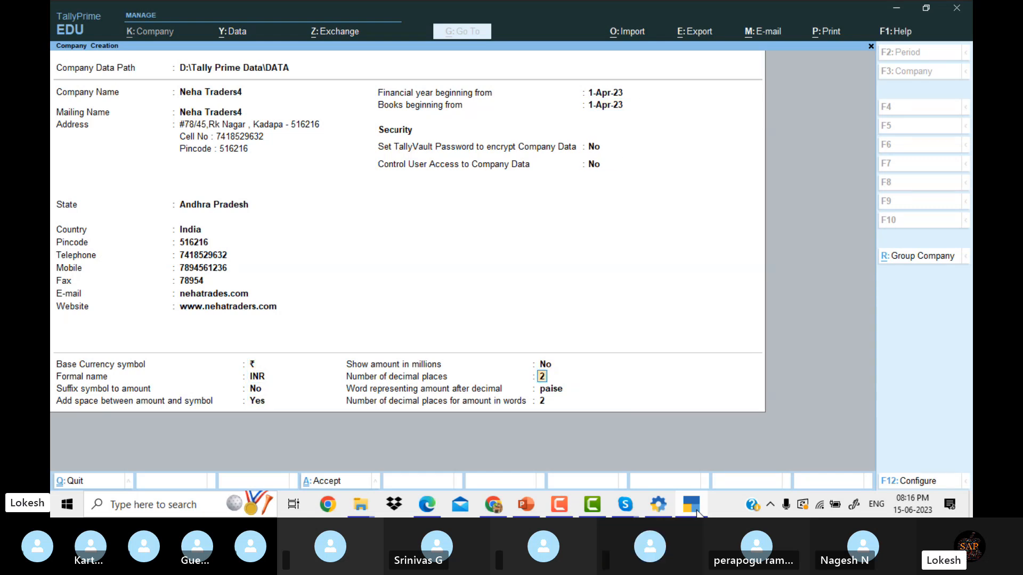
{"action": "key", "text": "Return"}
{"action": "key", "text": "Return"}
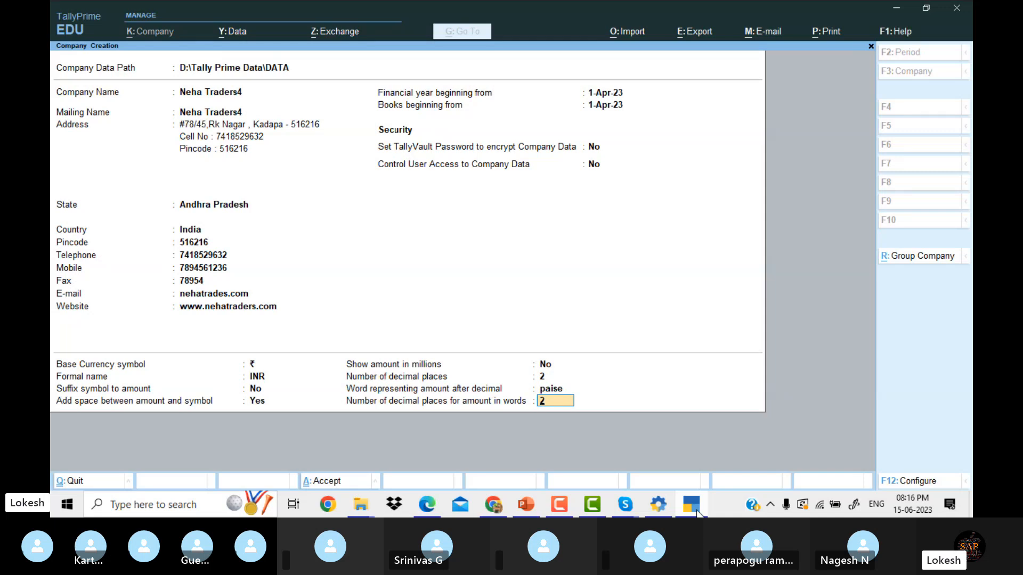
{"action": "key", "text": "Return"}
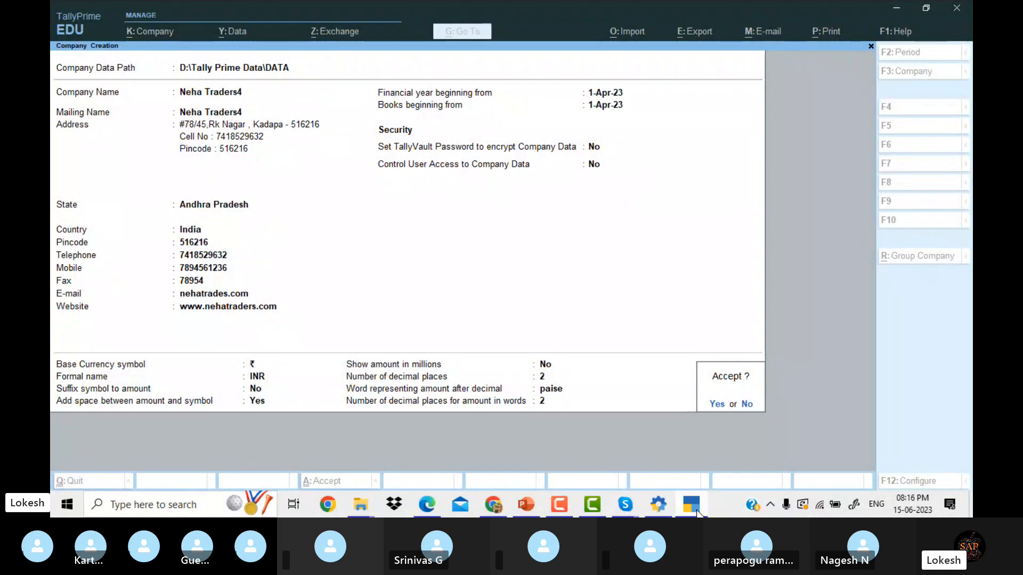
{"action": "key", "text": "Return"}
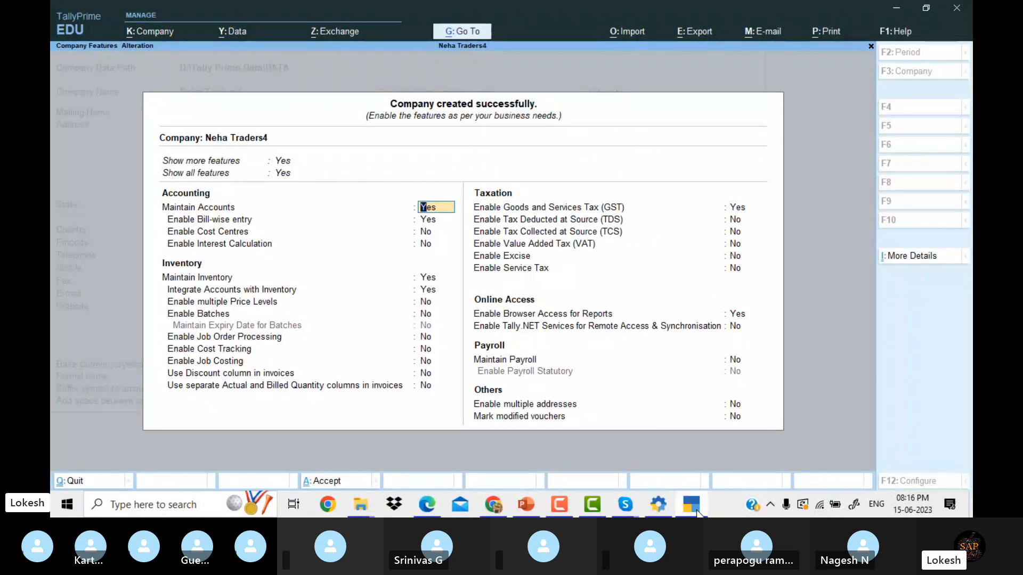
Set the Company Features screen to show all features.
{"action": "key", "text": "Up"}
{"action": "key", "text": "Up"}
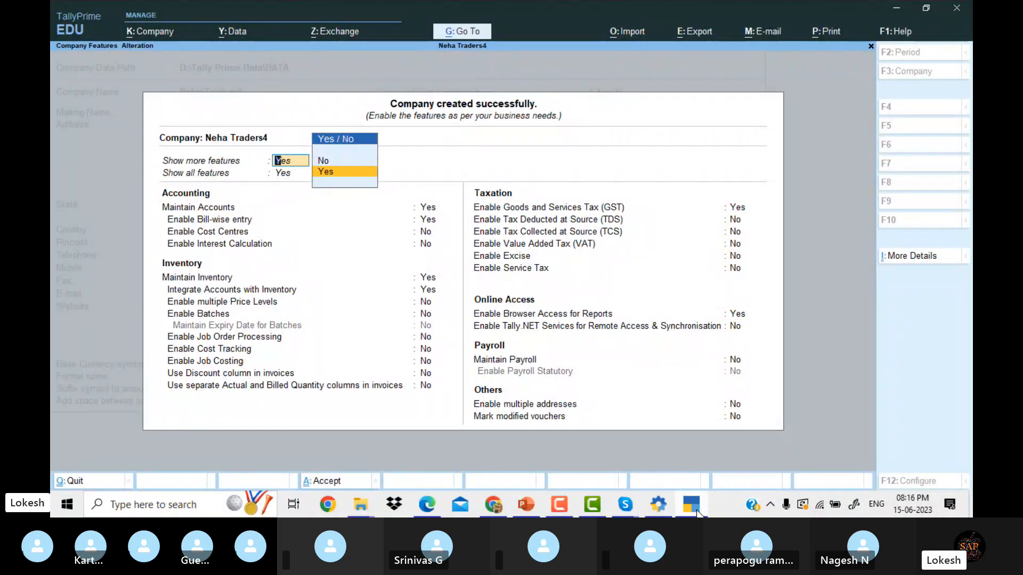
{"action": "key", "text": "Up"}
{"action": "key", "text": "Return"}
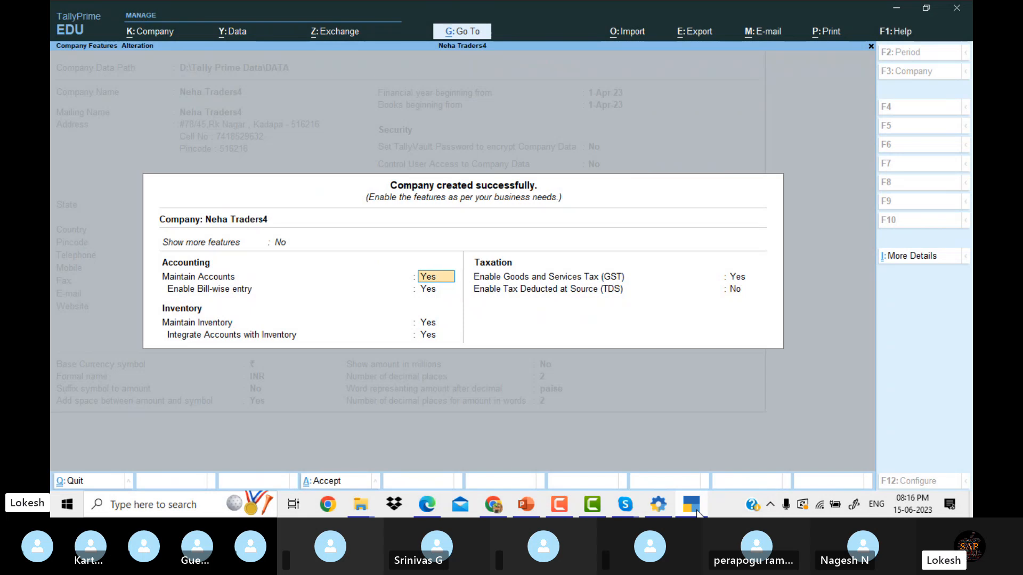
{"action": "key", "text": "Up"}
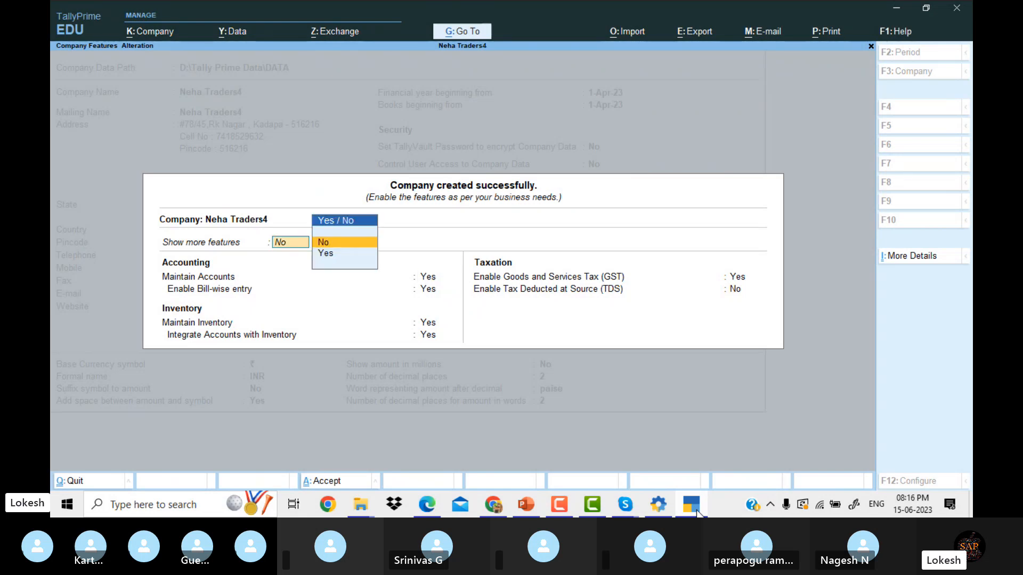
{"action": "key", "text": "Down"}
{"action": "key", "text": "Return"}
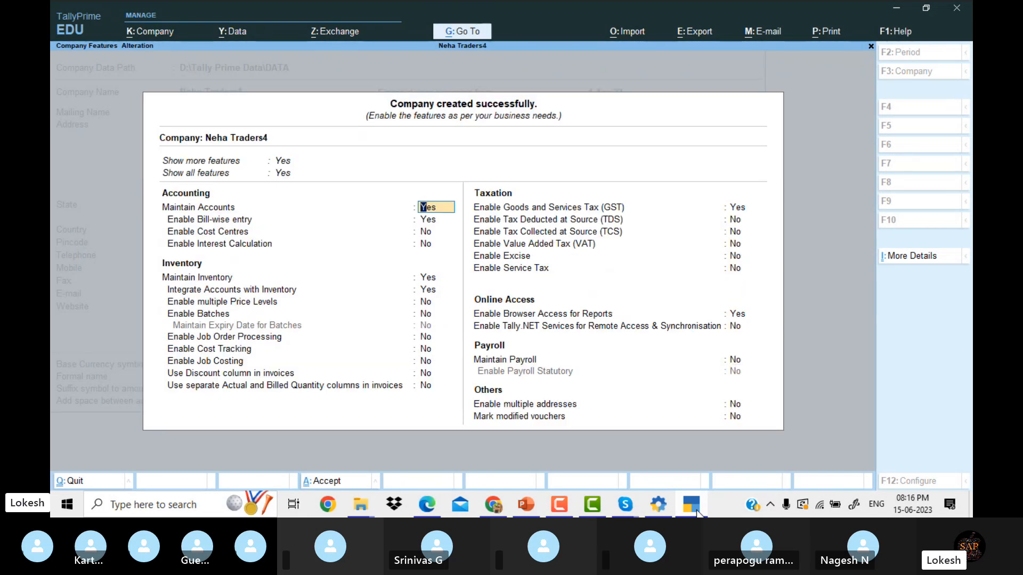
{"action": "key", "text": "Up"}
{"action": "key", "text": "Up"}
{"action": "key", "text": "Return"}
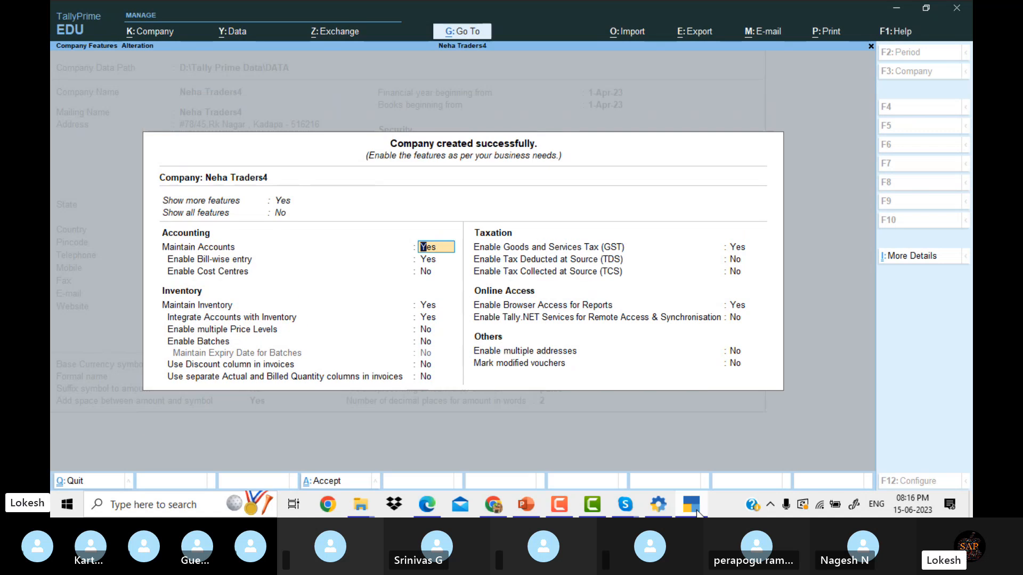
{"action": "key", "text": "Up"}
{"action": "key", "text": "Down"}
{"action": "key", "text": "Return"}
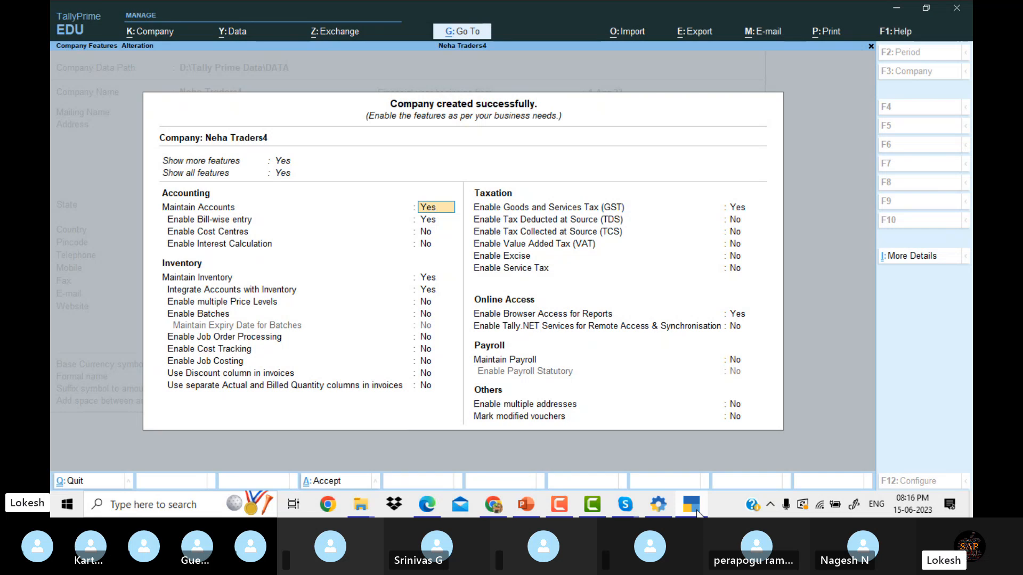
Set bill-wise entry, inventory, GST and browser access to No.
{"action": "key", "text": "Return"}
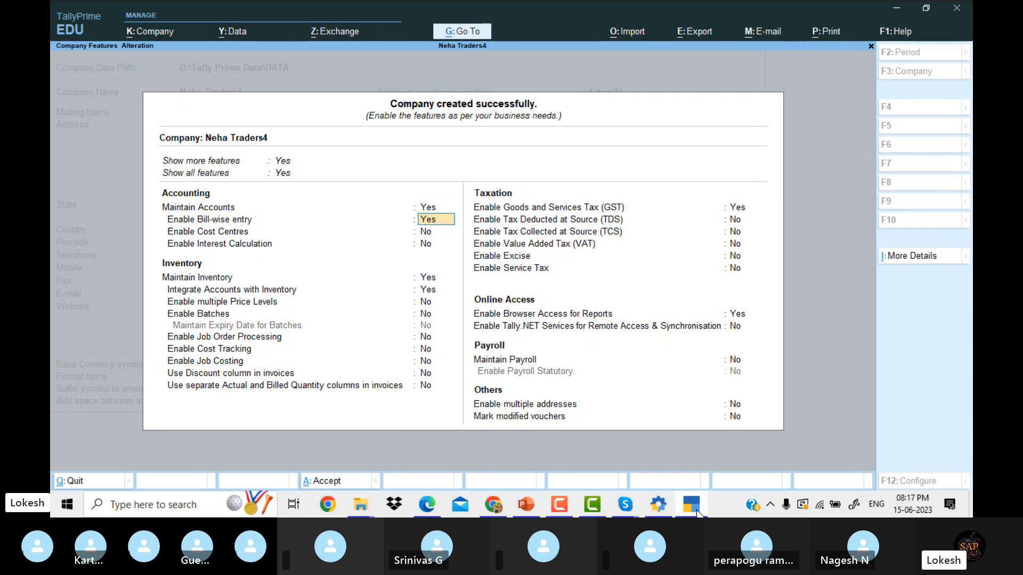
{"action": "type", "text": "n"}
{"action": "key", "text": "Return"}
{"action": "key", "text": "Return"}
{"action": "key", "text": "Return"}
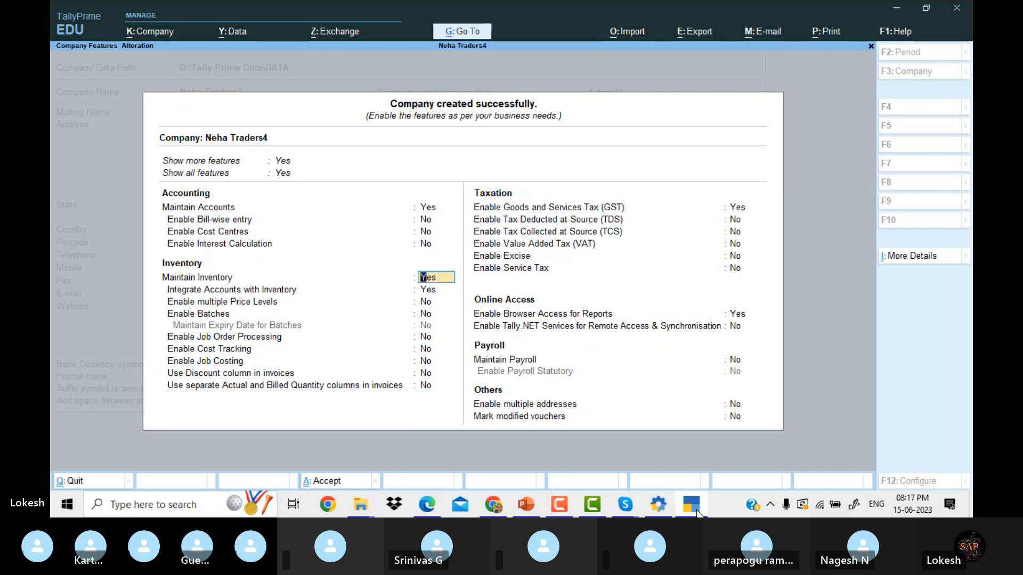
{"action": "type", "text": "n"}
{"action": "key", "text": "Return"}
{"action": "type", "text": "n"}
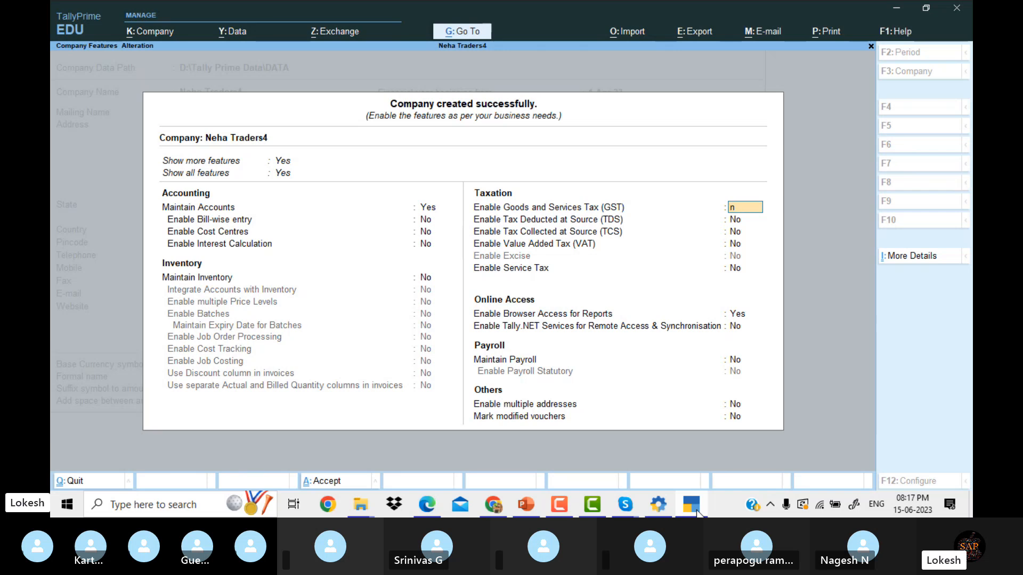
{"action": "key", "text": "Return"}
{"action": "key", "text": "Return"}
{"action": "key", "text": "Return"}
{"action": "key", "text": "Return"}
{"action": "key", "text": "Return"}
{"action": "type", "text": "n"}
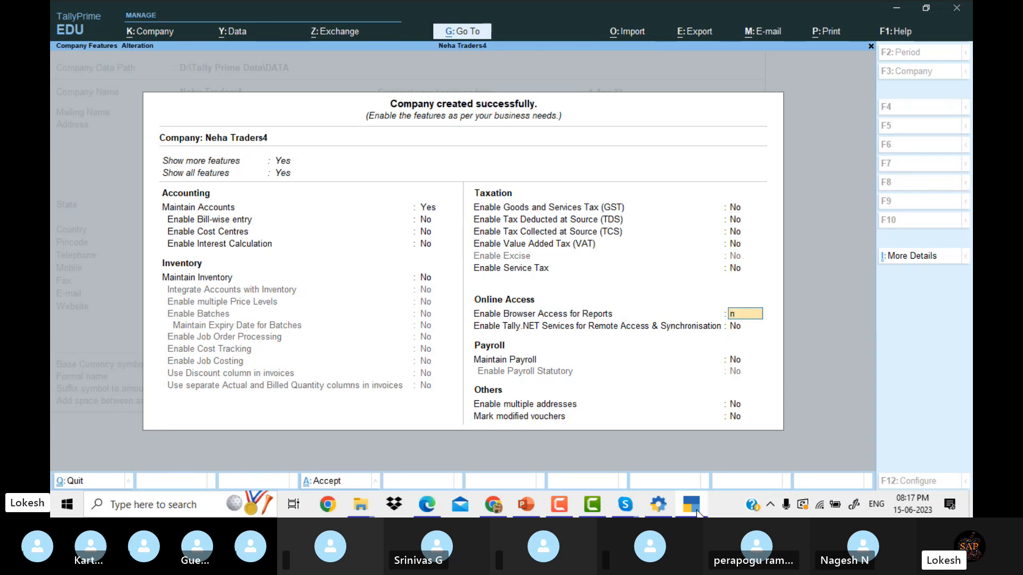
{"action": "key", "text": "Return"}
{"action": "key", "text": "Return"}
{"action": "key", "text": "Return"}
{"action": "key", "text": "Return"}
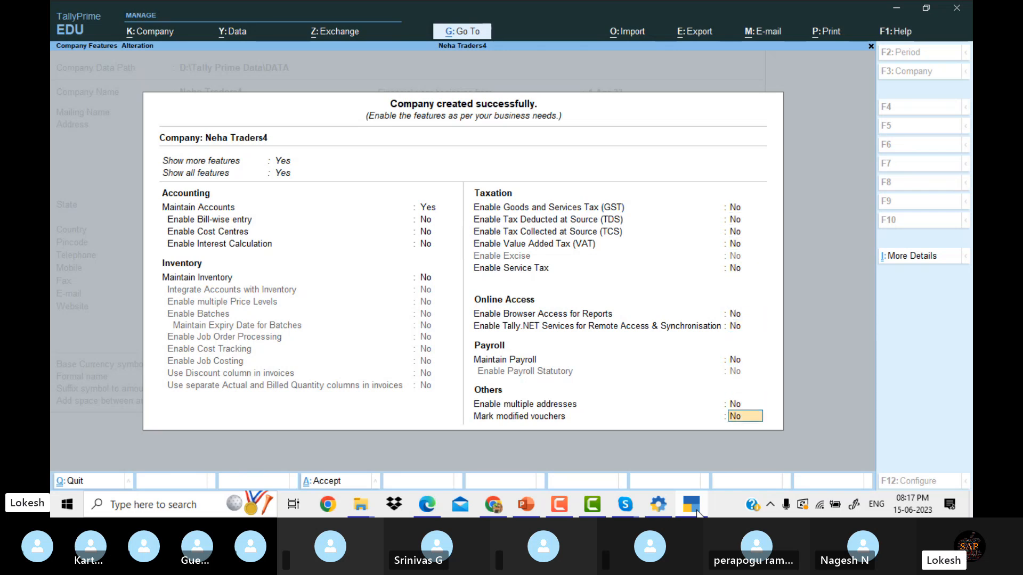
{"action": "key", "text": "Return"}
{"action": "key", "text": "Return"}
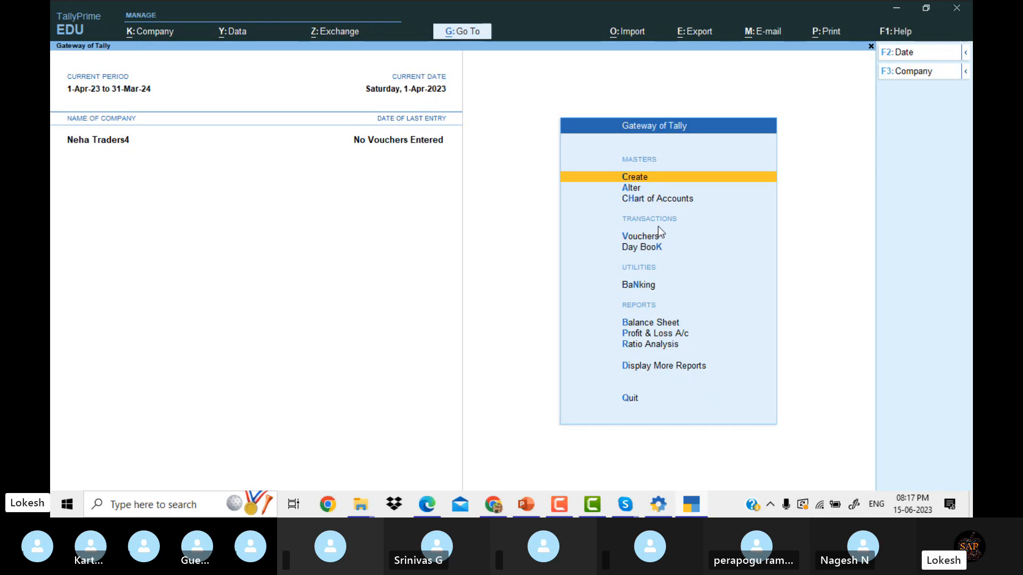
Browse the existing groups and ledgers in Master Alteration.
{"action": "key", "text": "Down"}
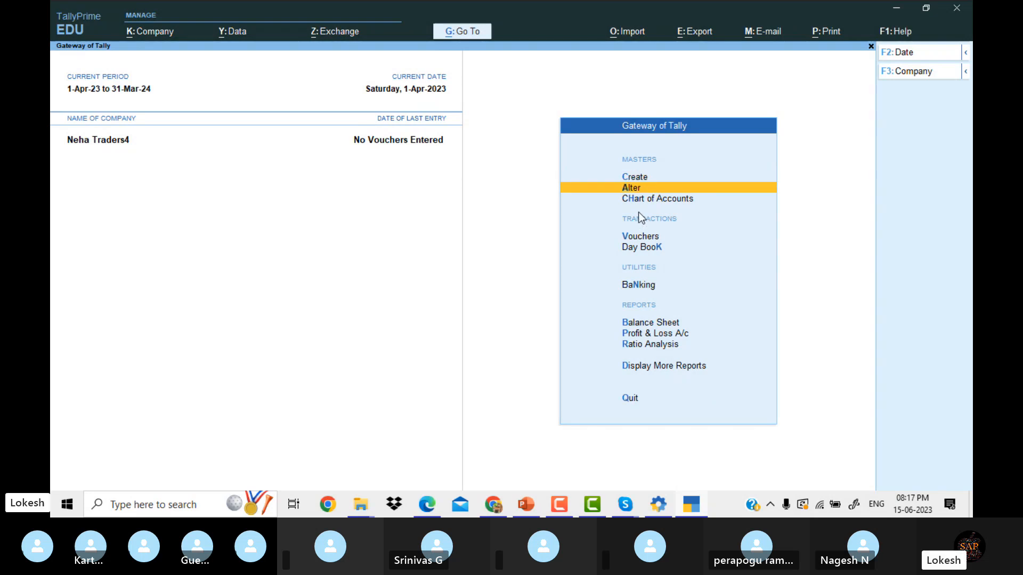
{"action": "key", "text": "Return"}
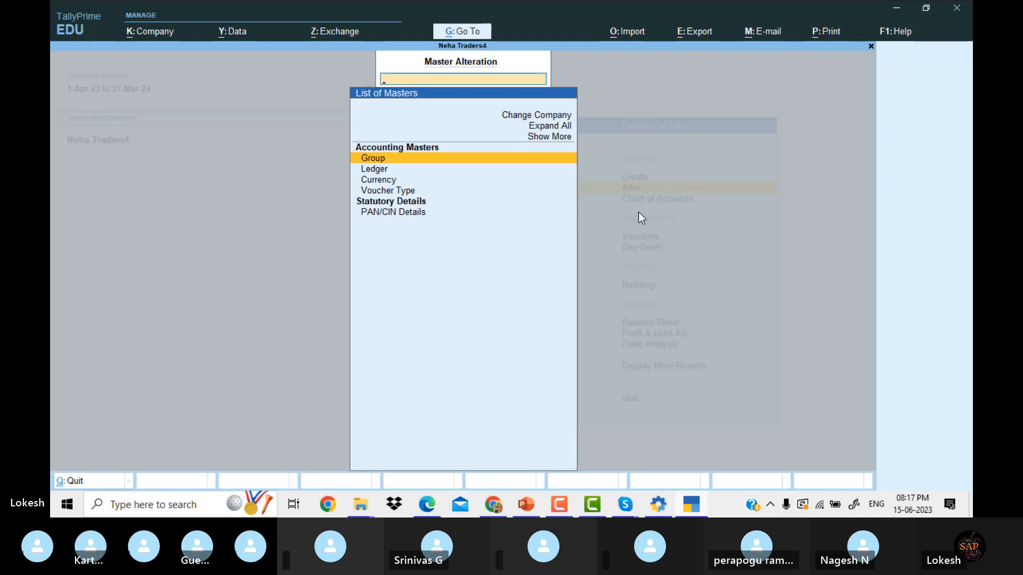
{"action": "key", "text": "Return"}
{"action": "key", "text": "Down"}
{"action": "key", "text": "Down"}
{"action": "key", "text": "Down"}
{"action": "key", "text": "Down"}
{"action": "key", "text": "Down"}
{"action": "key", "text": "Down"}
{"action": "key", "text": "Down"}
{"action": "key", "text": "Down"}
{"action": "key", "text": "Down"}
{"action": "key", "text": "Down"}
{"action": "key", "text": "Down"}
{"action": "key", "text": "Down"}
{"action": "key", "text": "Down"}
{"action": "key", "text": "Down"}
{"action": "key", "text": "Down"}
{"action": "key", "text": "Down"}
{"action": "key", "text": "Down"}
{"action": "key", "text": "Down"}
{"action": "key", "text": "Down"}
{"action": "key", "text": "Down"}
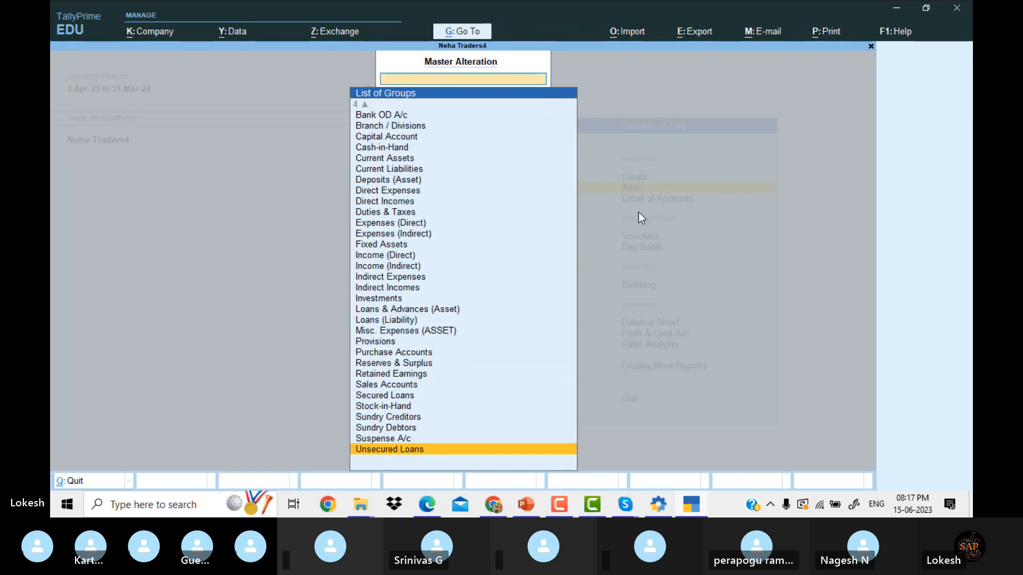
{"action": "key", "text": "Escape"}
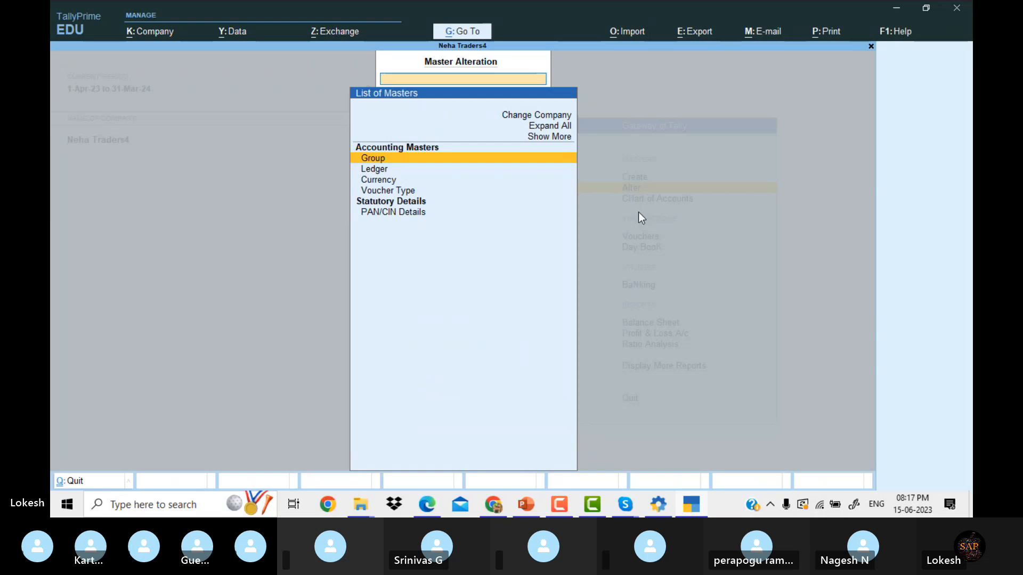
{"action": "key", "text": "Down"}
{"action": "key", "text": "Return"}
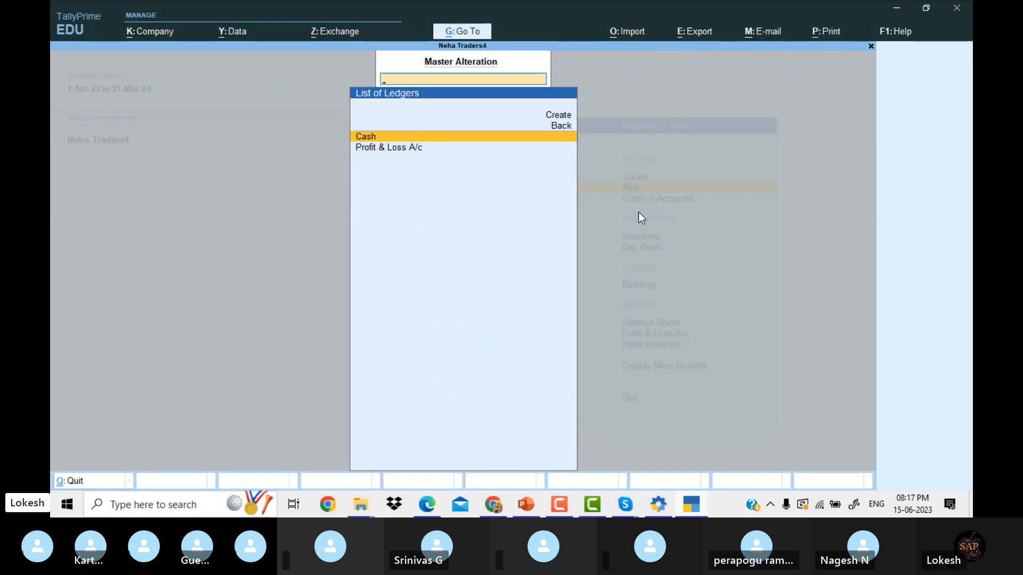
{"action": "key", "text": "Escape"}
List all voucher types including inactive ones down to Stock Journal, then exit to Gateway.
{"action": "key", "text": "Down"}
{"action": "key", "text": "Down"}
{"action": "key", "text": "Return"}
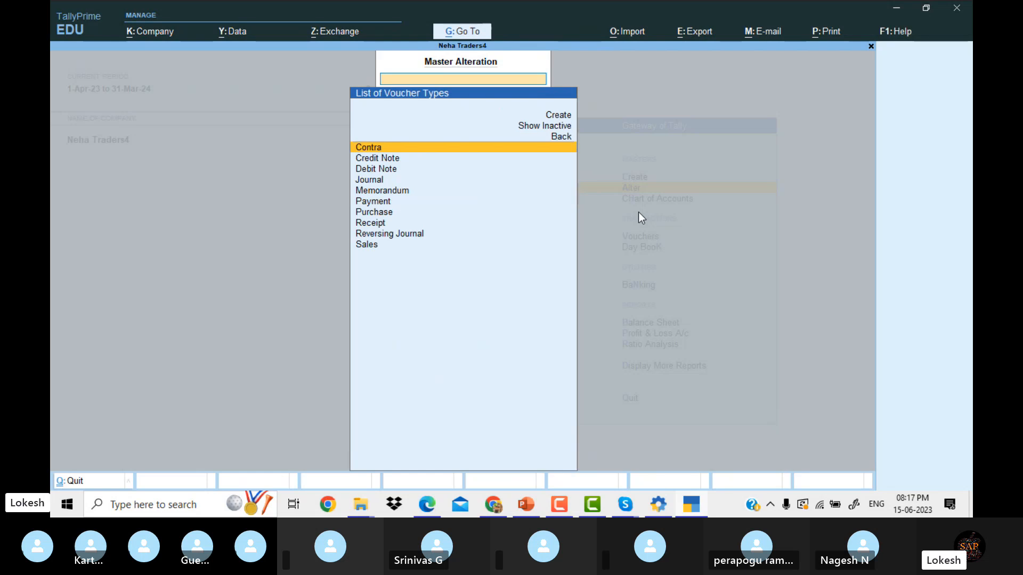
{"action": "key", "text": "Up"}
{"action": "key", "text": "Up"}
{"action": "key", "text": "Return"}
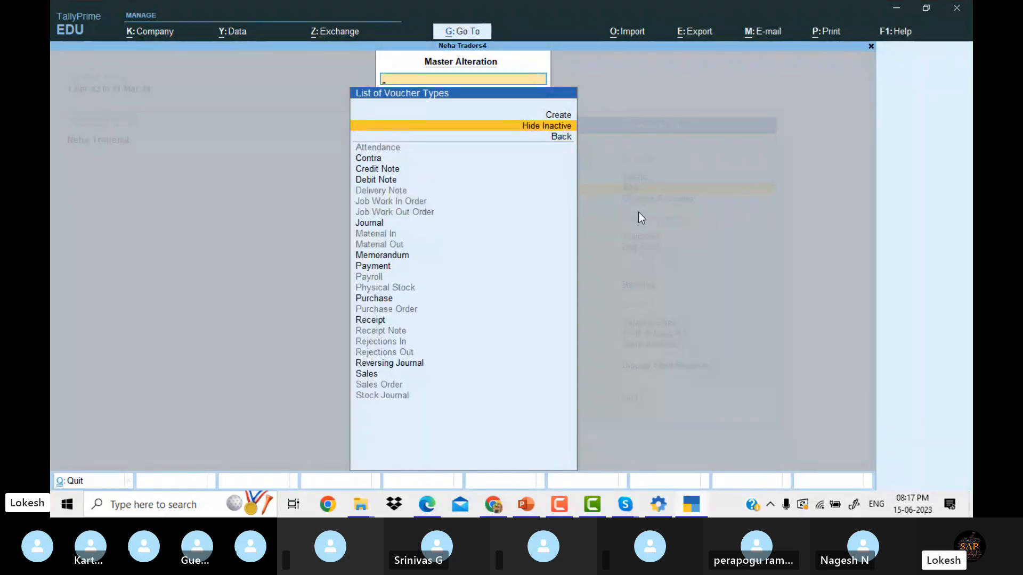
{"action": "key", "text": "Down"}
{"action": "key", "text": "Down"}
{"action": "key", "text": "Down"}
{"action": "key", "text": "Down"}
{"action": "key", "text": "Down"}
{"action": "key", "text": "Down"}
{"action": "key", "text": "Down"}
{"action": "key", "text": "Down"}
{"action": "key", "text": "Down"}
{"action": "key", "text": "Down"}
{"action": "key", "text": "Down"}
{"action": "key", "text": "Down"}
{"action": "key", "text": "Down"}
{"action": "key", "text": "Down"}
{"action": "key", "text": "Down"}
{"action": "key", "text": "Down"}
{"action": "key", "text": "Down"}
{"action": "key", "text": "Down"}
{"action": "key", "text": "Down"}
{"action": "key", "text": "Down"}
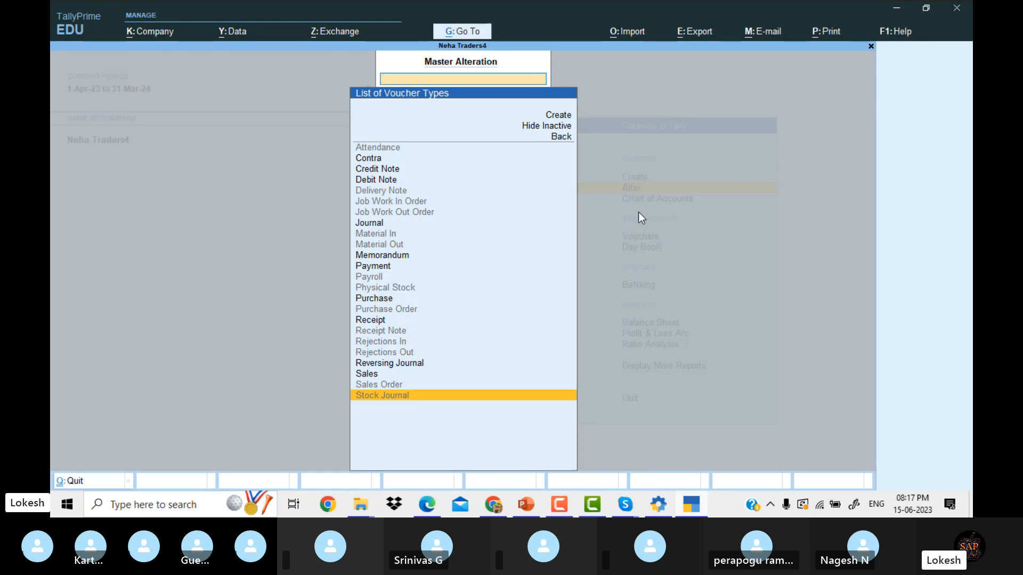
{"action": "key", "text": "Escape"}
{"action": "key", "text": "Escape"}
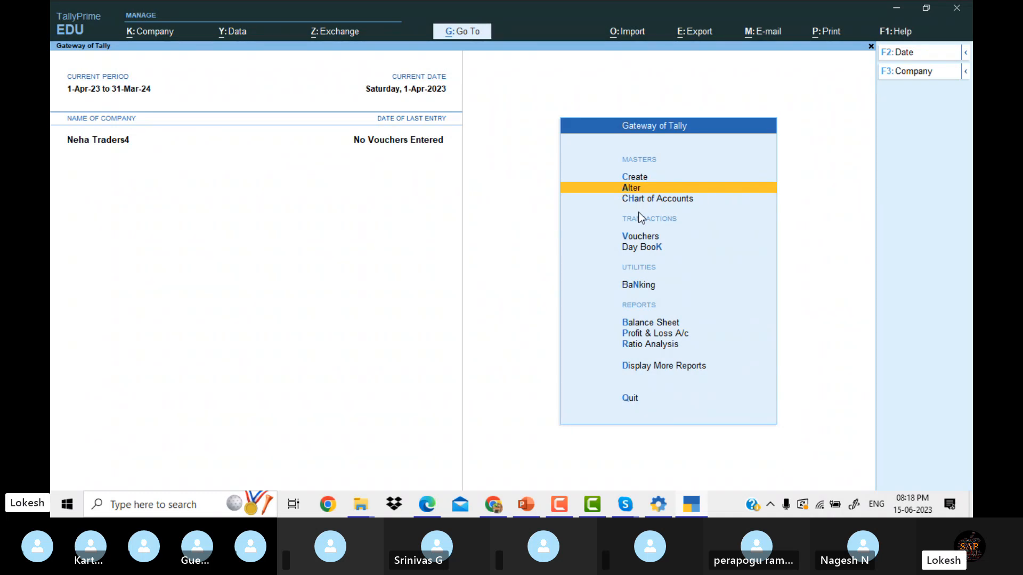
Open a new ledger creation form and bring up the problem PDF in Edge.
{"action": "key", "text": "Up"}
{"action": "key", "text": "Return"}
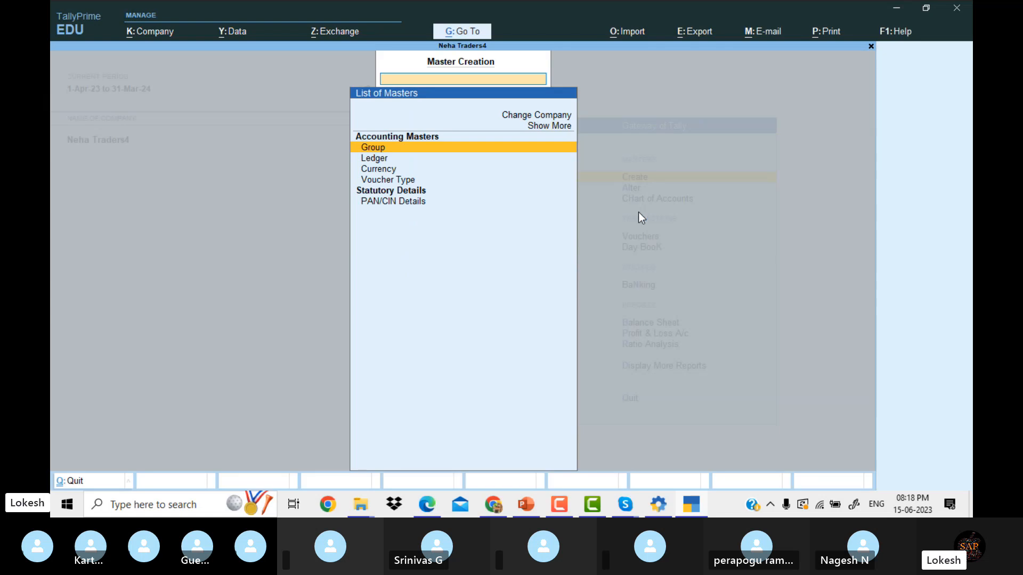
{"action": "key", "text": "Down"}
{"action": "key", "text": "Up"}
{"action": "key", "text": "Up"}
{"action": "key", "text": "Down"}
{"action": "key", "text": "Down"}
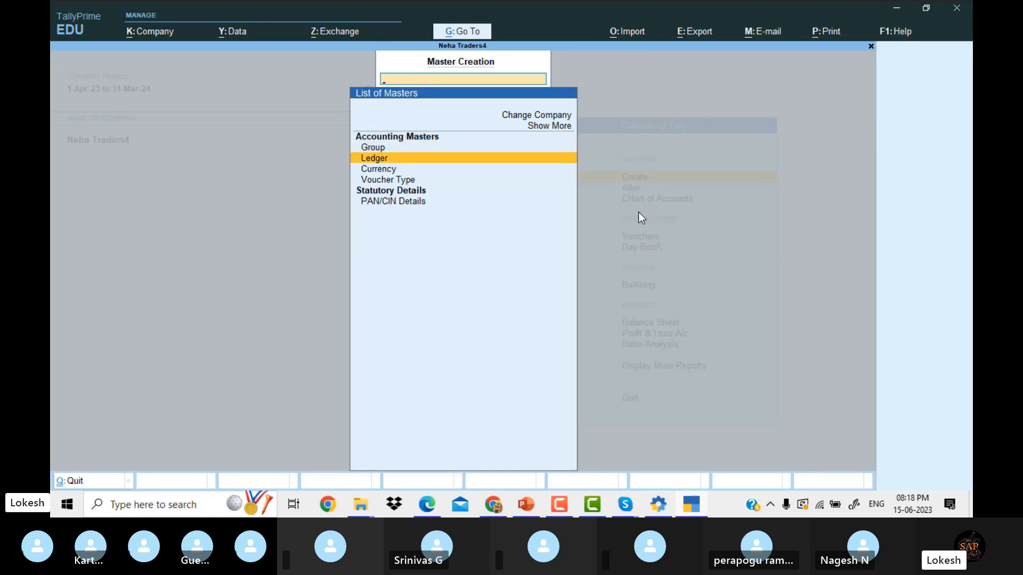
{"action": "key", "text": "Return"}
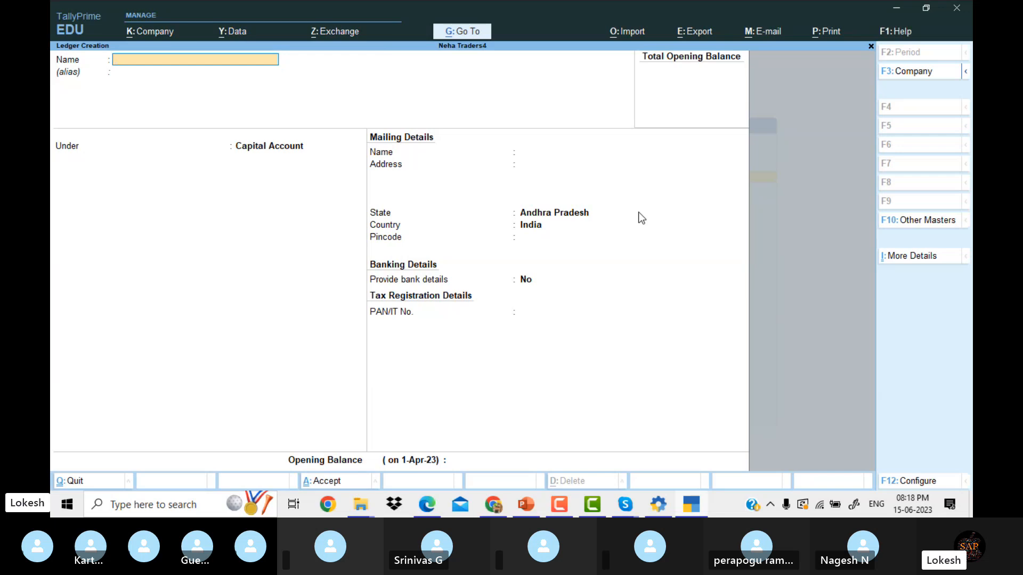
{"action": "left_click", "coordinate": [433, 502]}
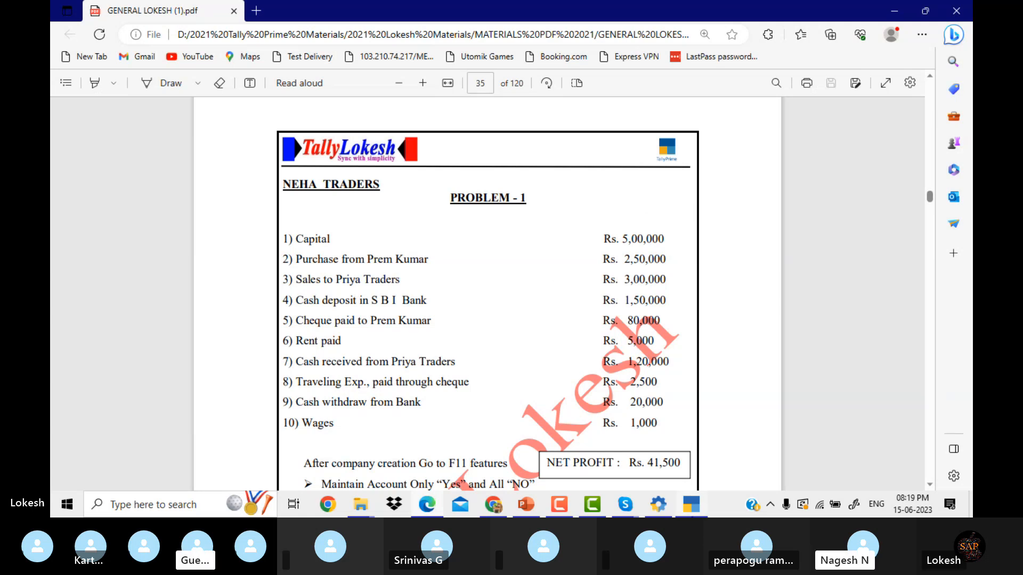
Create a Capital ledger under Capital Account and save it, then view the problem sheet.
{"action": "left_click", "coordinate": [694, 509]}
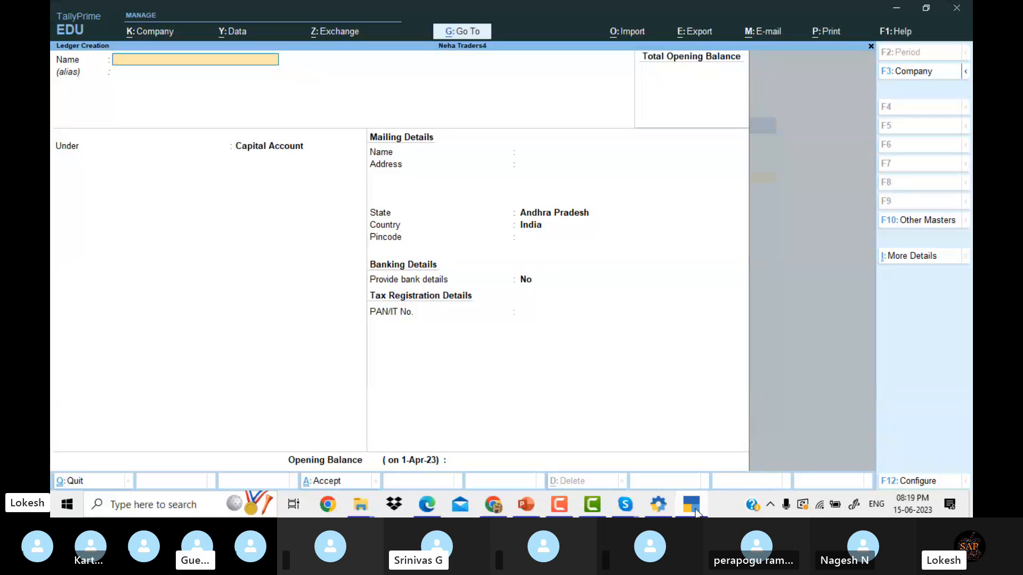
{"action": "type", "text": "Capital"}
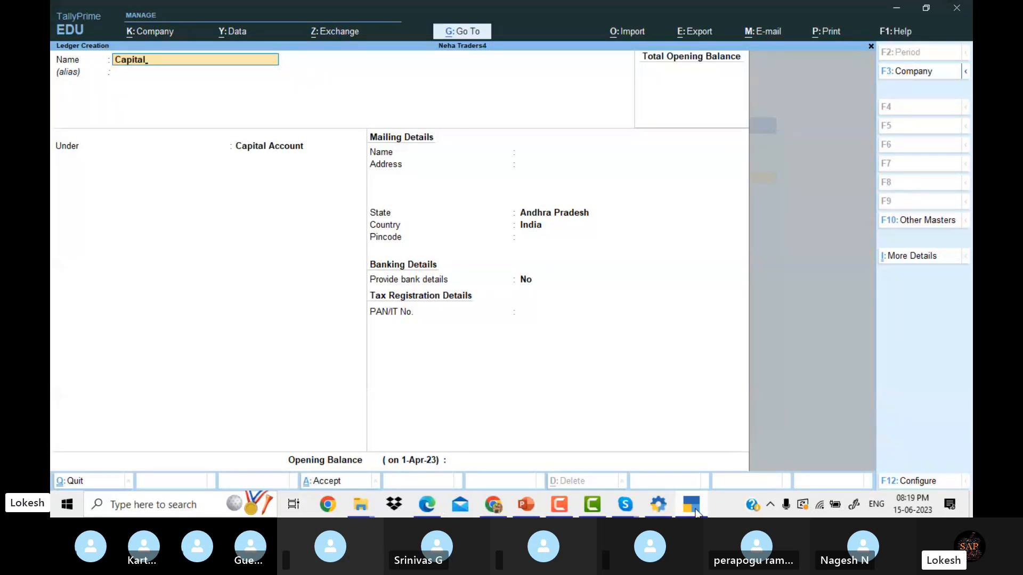
{"action": "key", "text": "Return"}
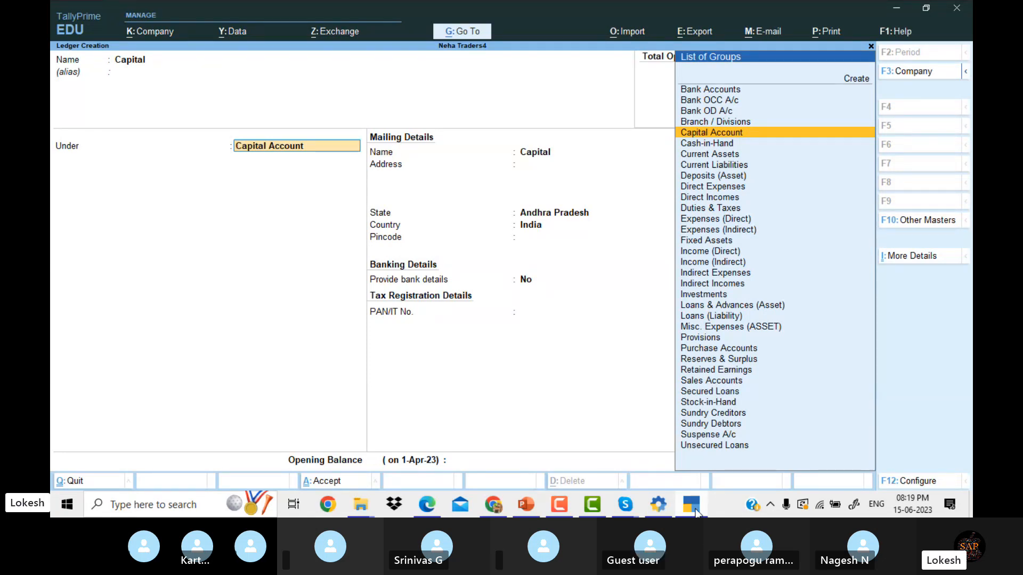
{"action": "type", "text": "Ca"}
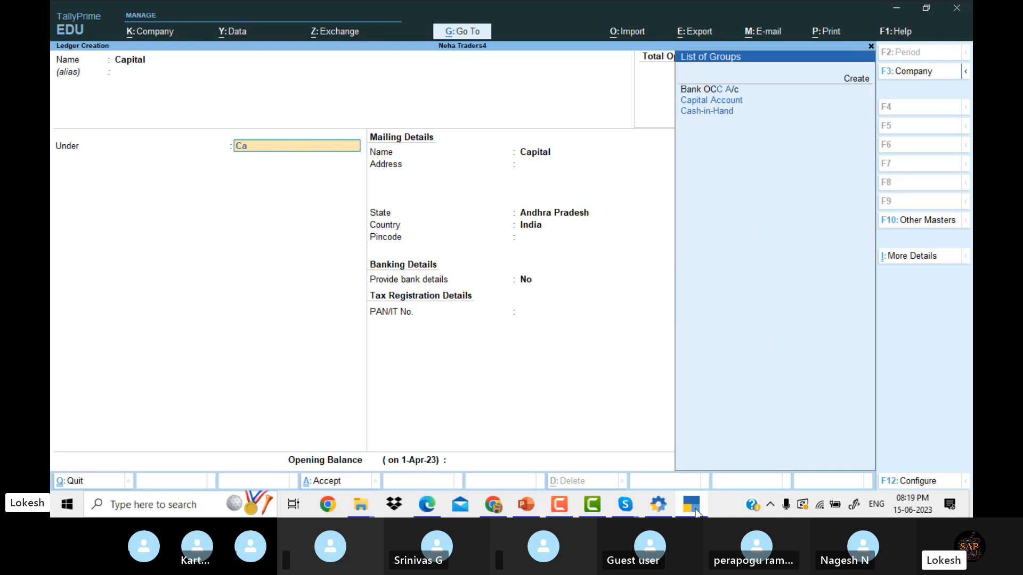
{"action": "type", "text": "p"}
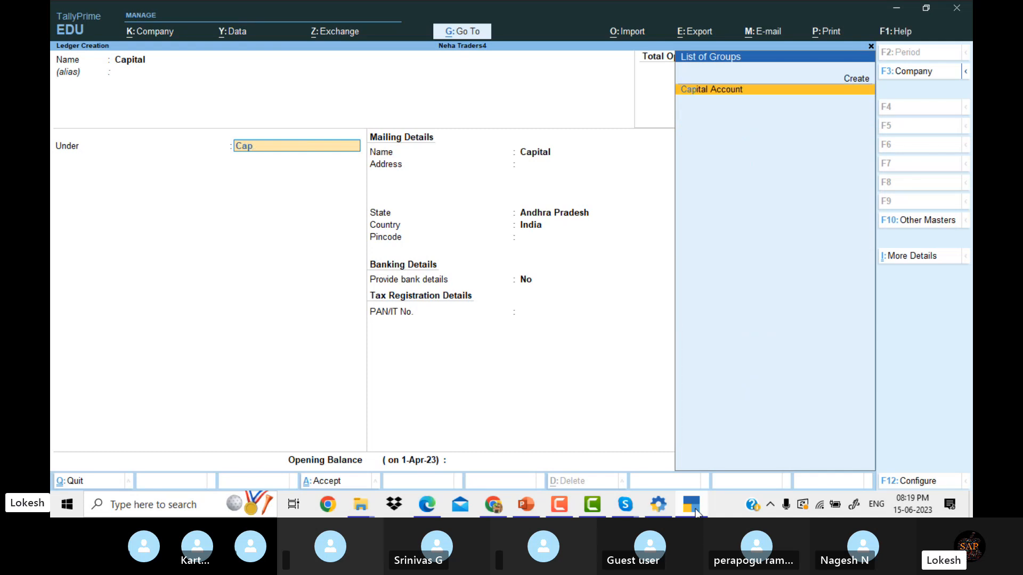
{"action": "key", "text": "Return"}
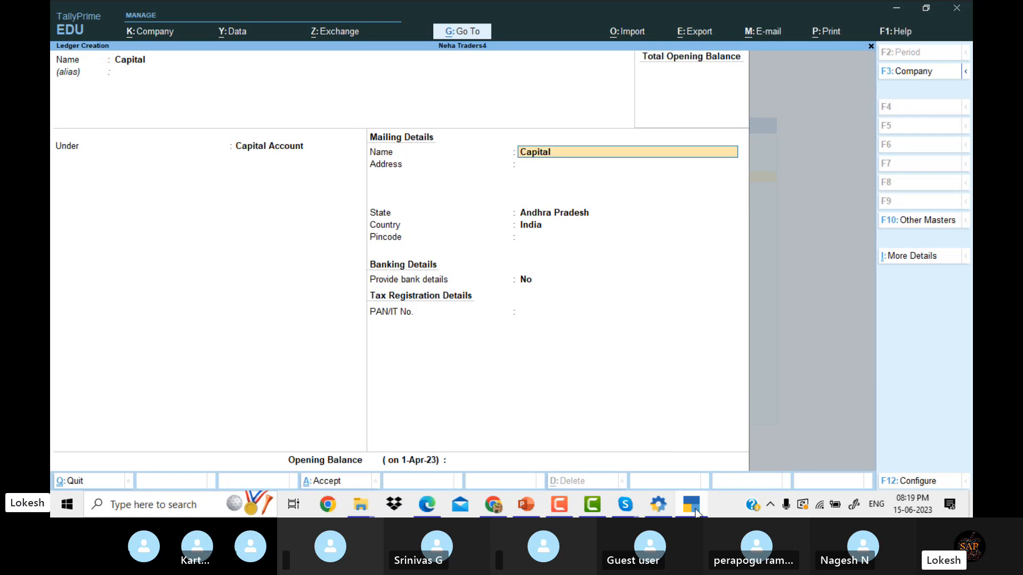
{"action": "key", "text": "Return"}
{"action": "key", "text": "Return"}
{"action": "key", "text": "Return"}
{"action": "key", "text": "Return"}
{"action": "key", "text": "Return"}
{"action": "key", "text": "Return"}
{"action": "key", "text": "Return"}
{"action": "key", "text": "Return"}
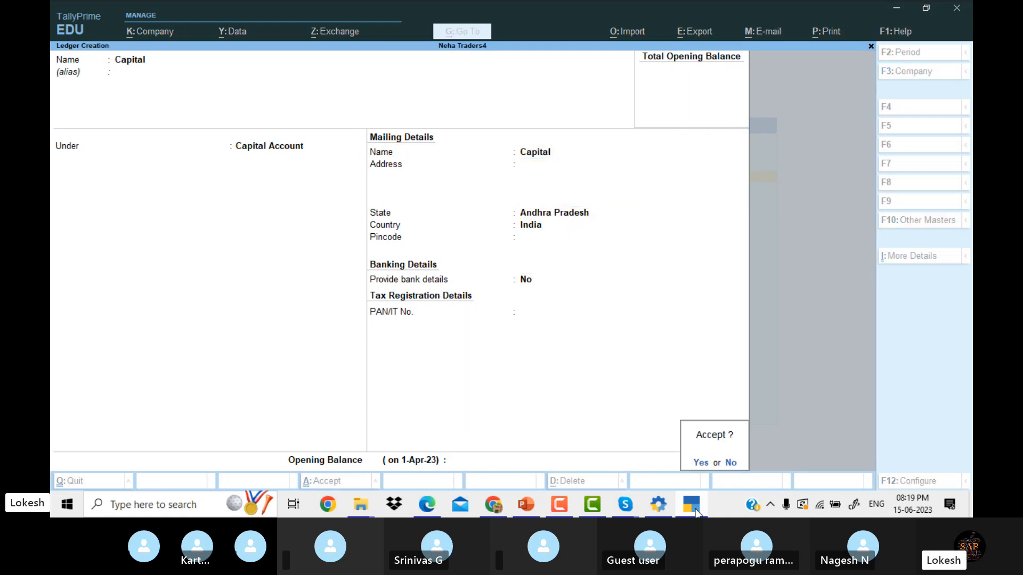
{"action": "key", "text": "Return"}
{"action": "left_click", "coordinate": [695, 512]}
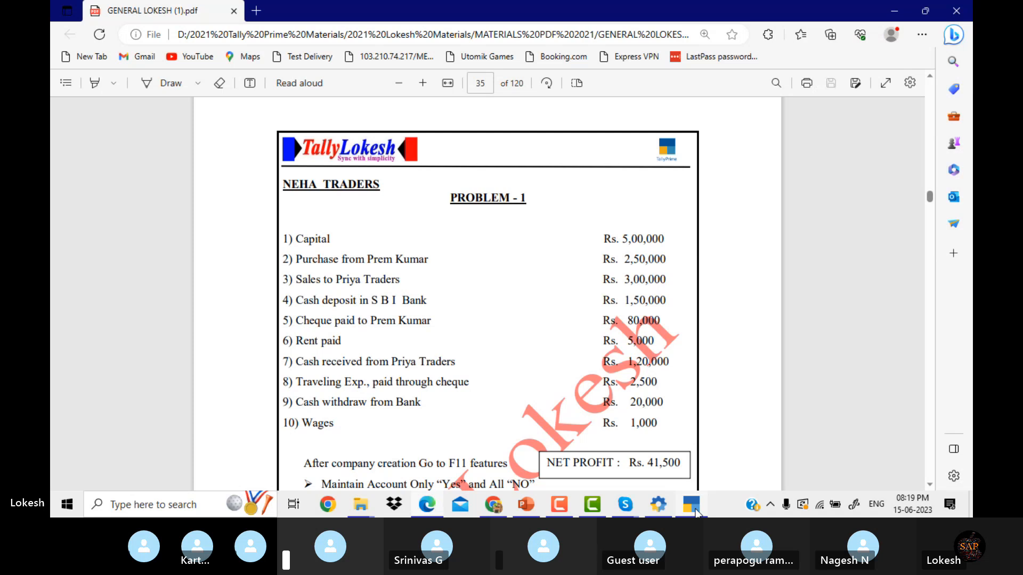
Save a Purchase ledger under Purchase Accounts with ledger type Not Applicable.
{"action": "left_click", "coordinate": [695, 512]}
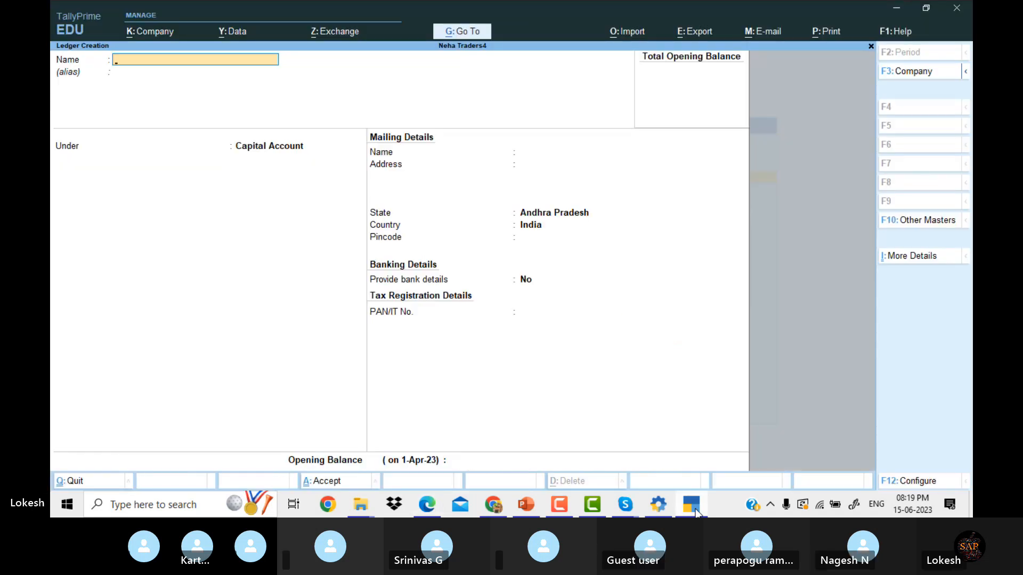
{"action": "type", "text": "Purchase"}
{"action": "key", "text": "Return"}
{"action": "key", "text": "Return"}
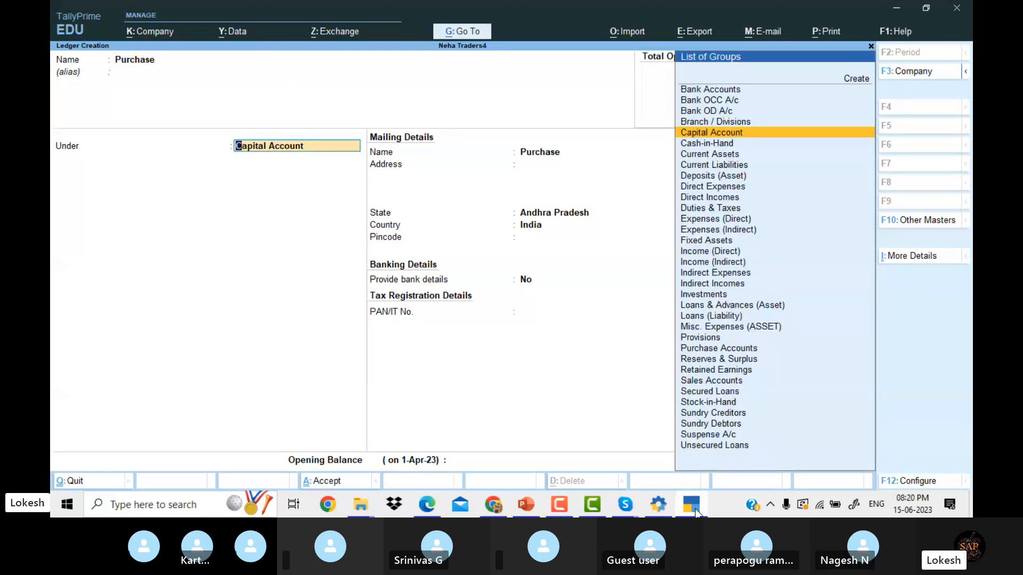
{"action": "type", "text": "Pur"}
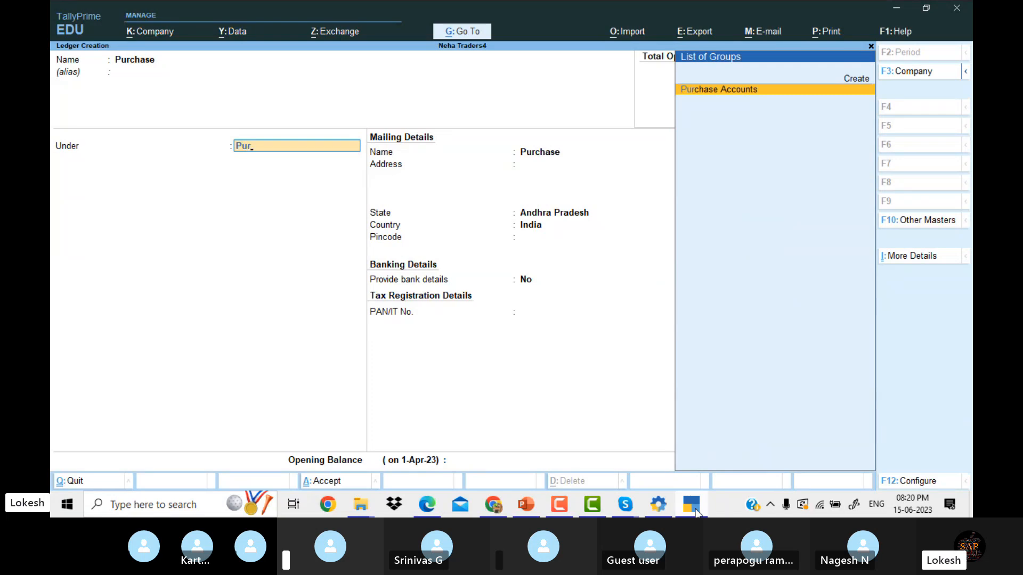
{"action": "key", "text": "Return"}
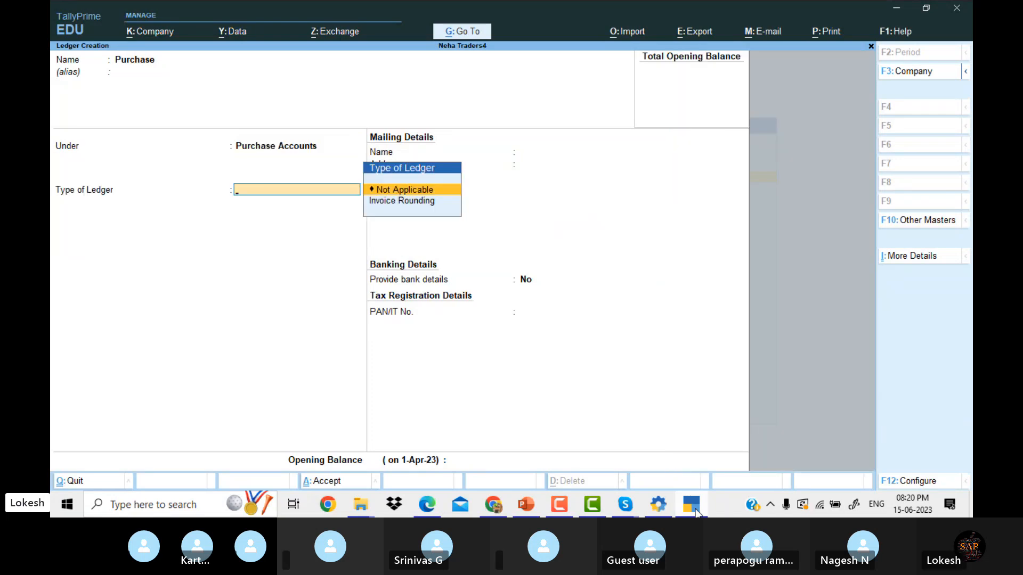
{"action": "key", "text": "Return"}
{"action": "key", "text": "Return"}
{"action": "key", "text": "Return"}
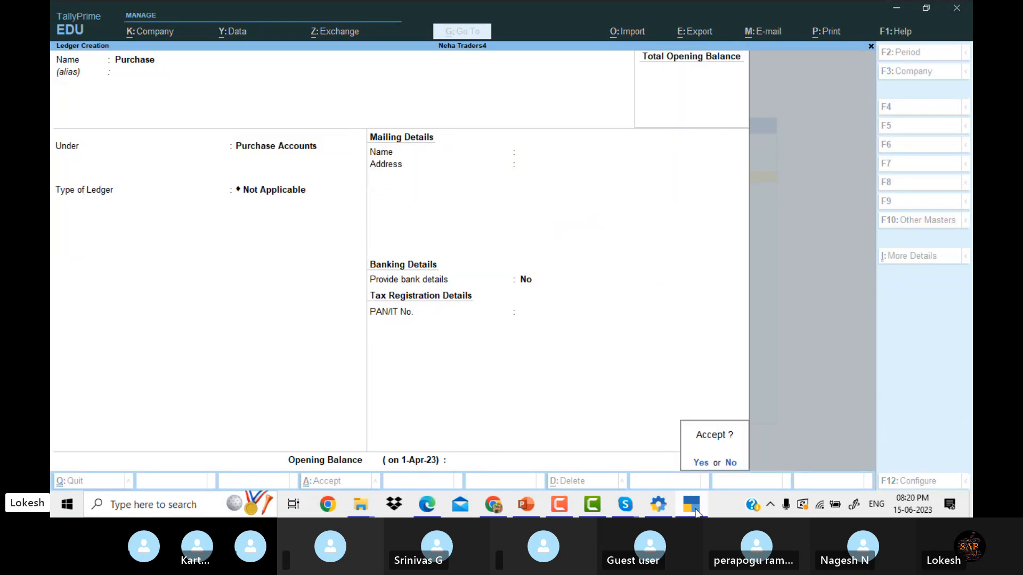
{"action": "key", "text": "Return"}
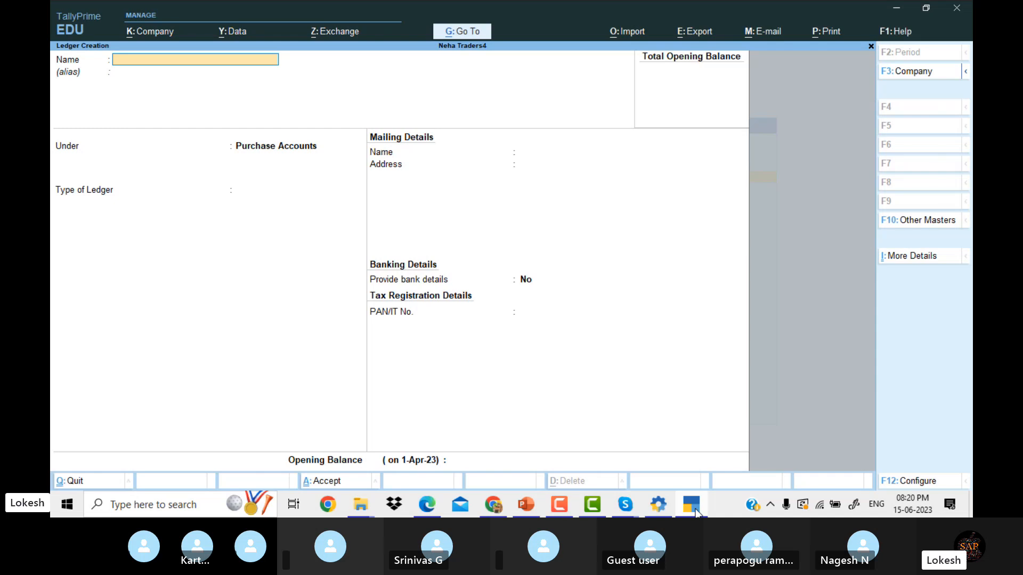
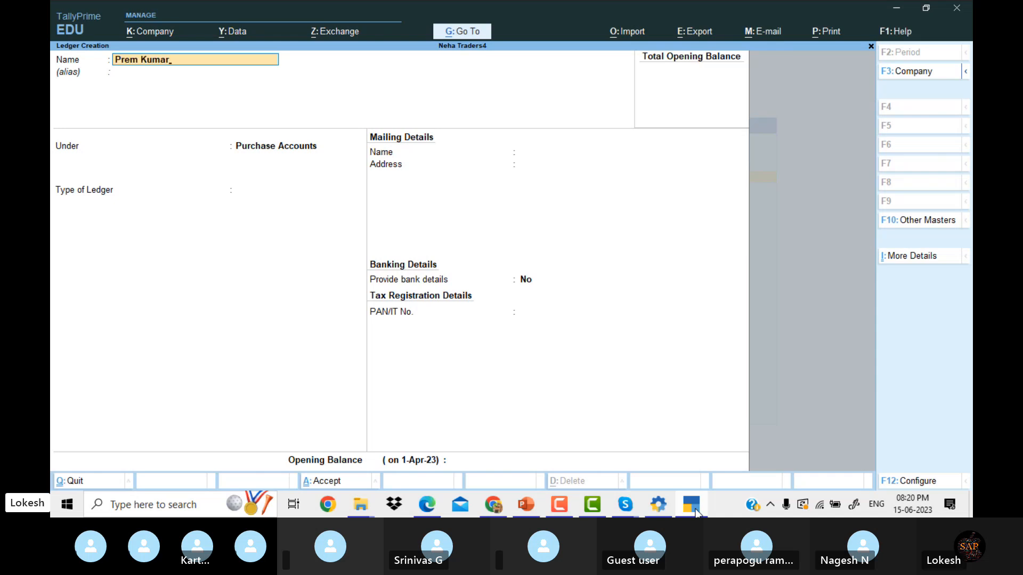
Name the ledger after the supplier and group it under Sundry Creditors.
{"action": "key", "text": "Return"}
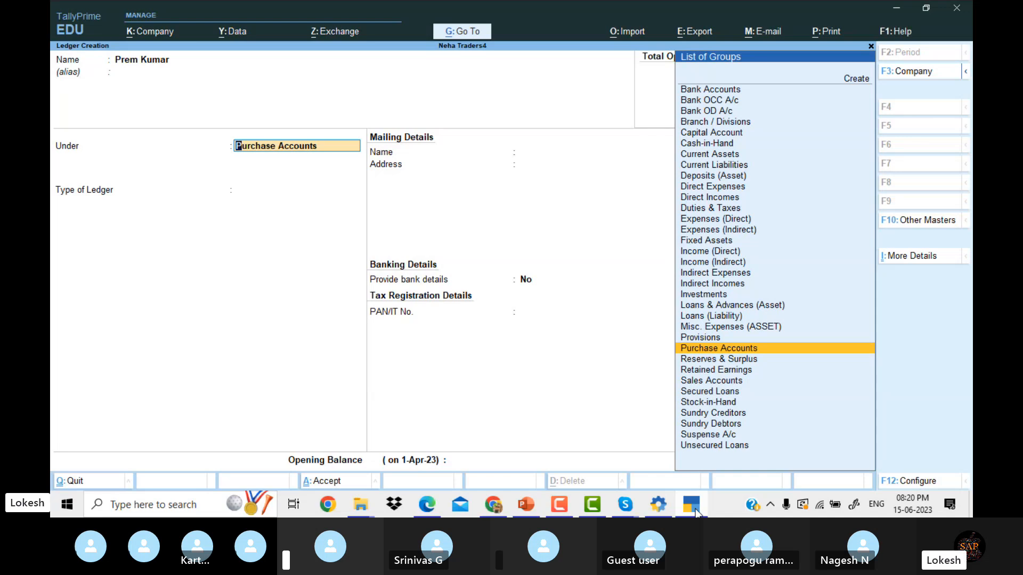
{"action": "type", "text": "Sun"}
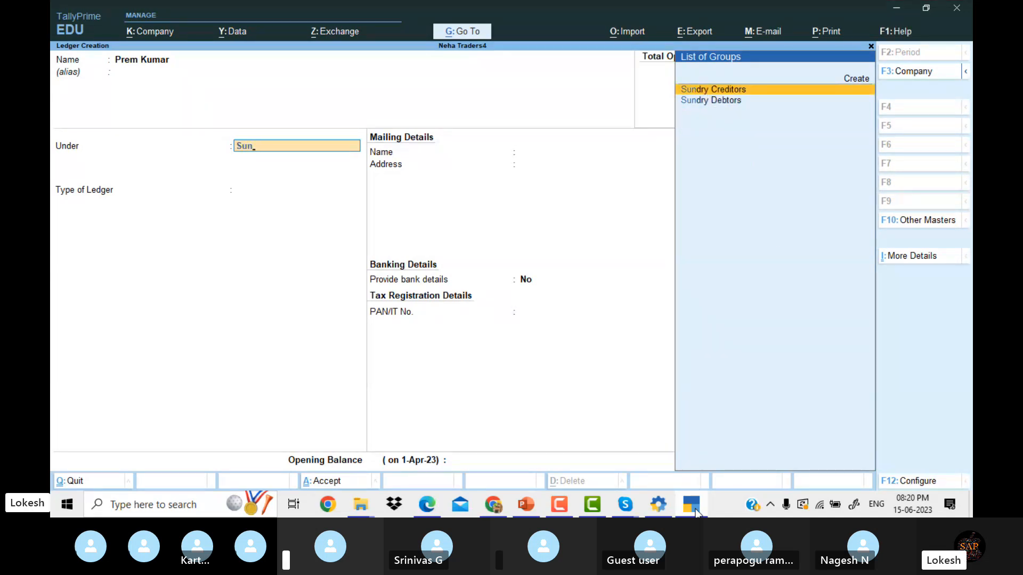
{"action": "key", "text": "Return"}
{"action": "key", "text": "Return"}
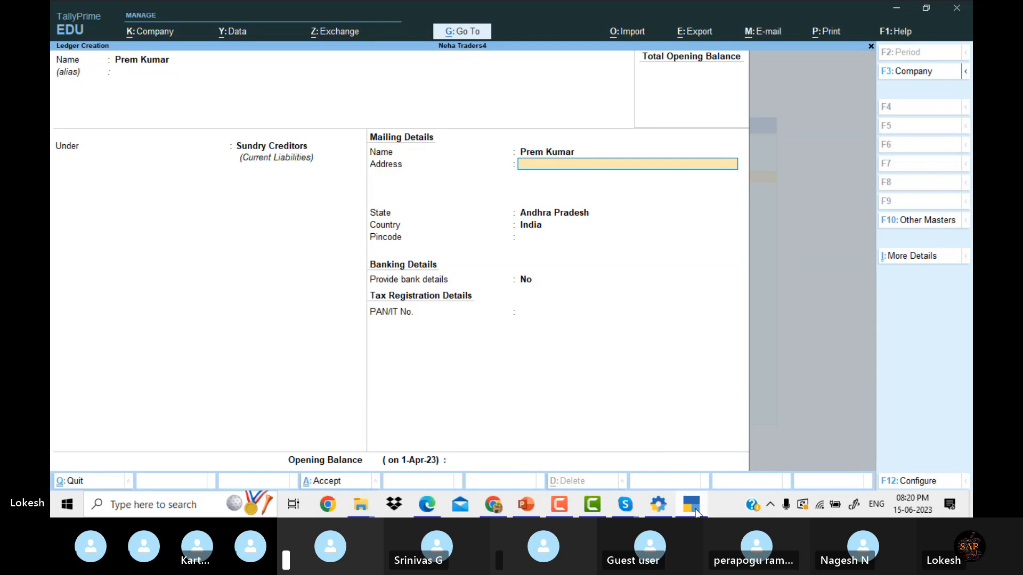
{"action": "key", "text": "Return"}
{"action": "key", "text": "Return"}
Enter the supplier's address, cell number and pincode lines, then accept the ledger.
{"action": "key", "text": "BackSpace"}
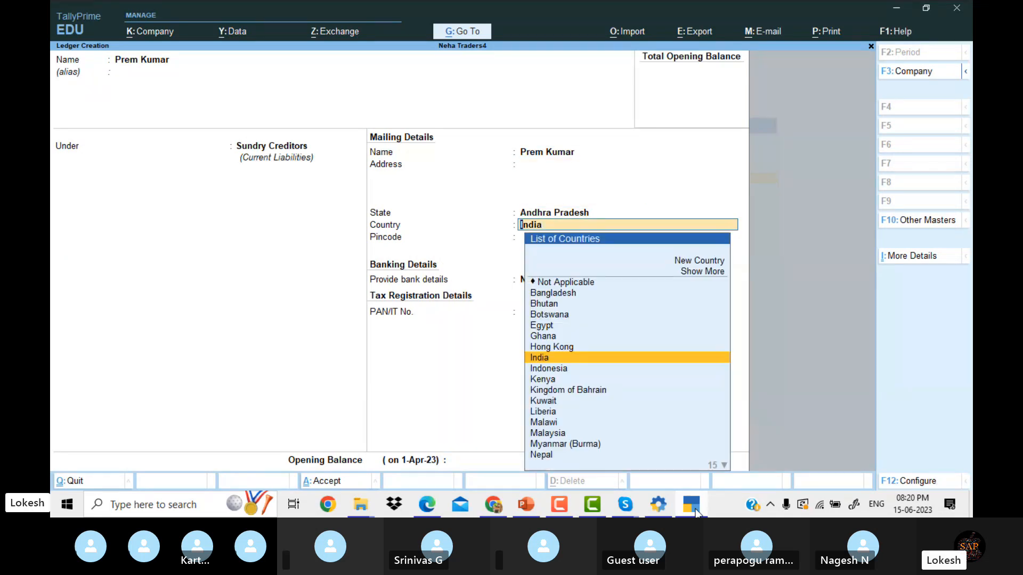
{"action": "key", "text": "BackSpace"}
{"action": "key", "text": "BackSpace"}
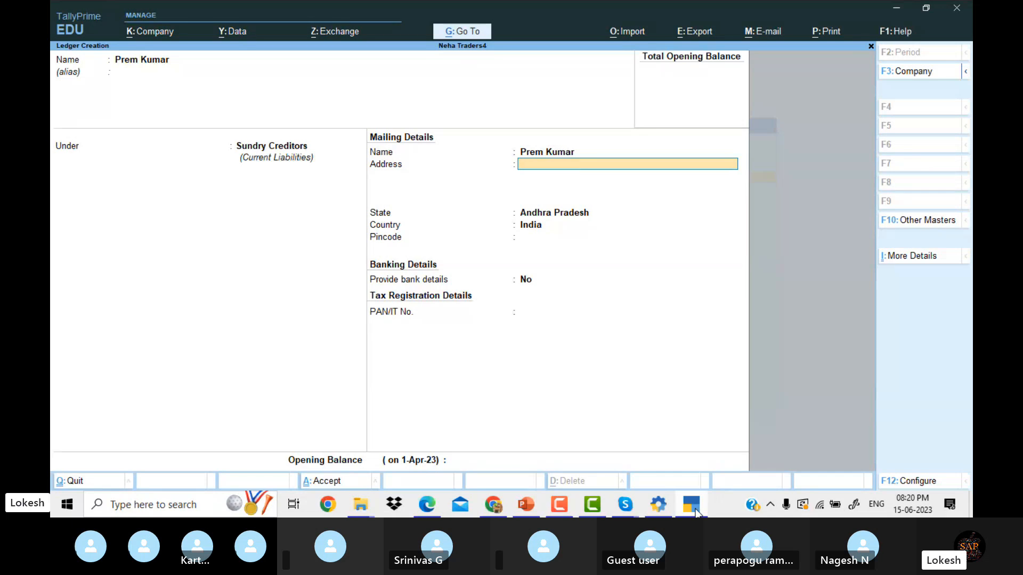
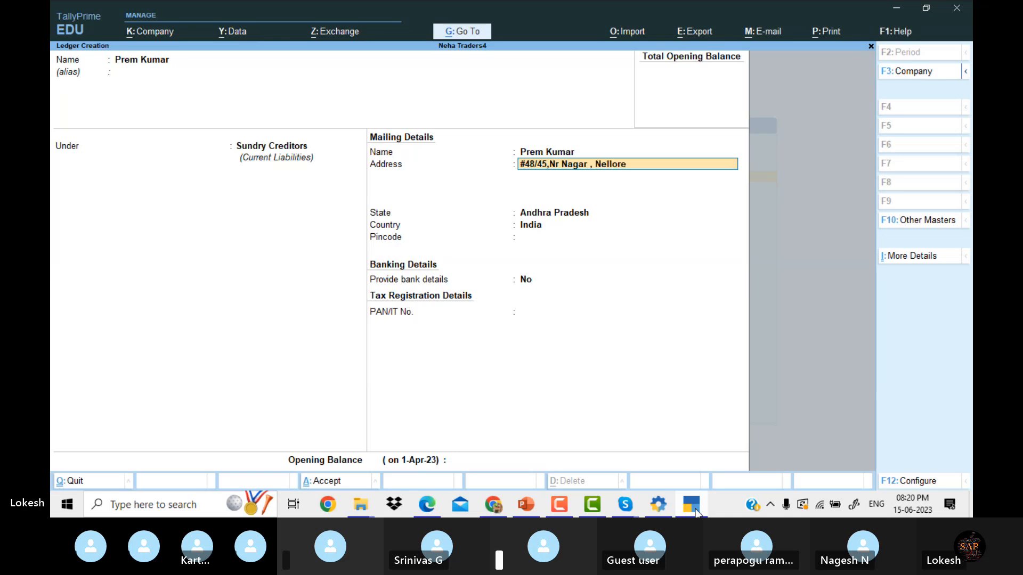
{"action": "key", "text": "Return"}
{"action": "type", "text": "Cel"}
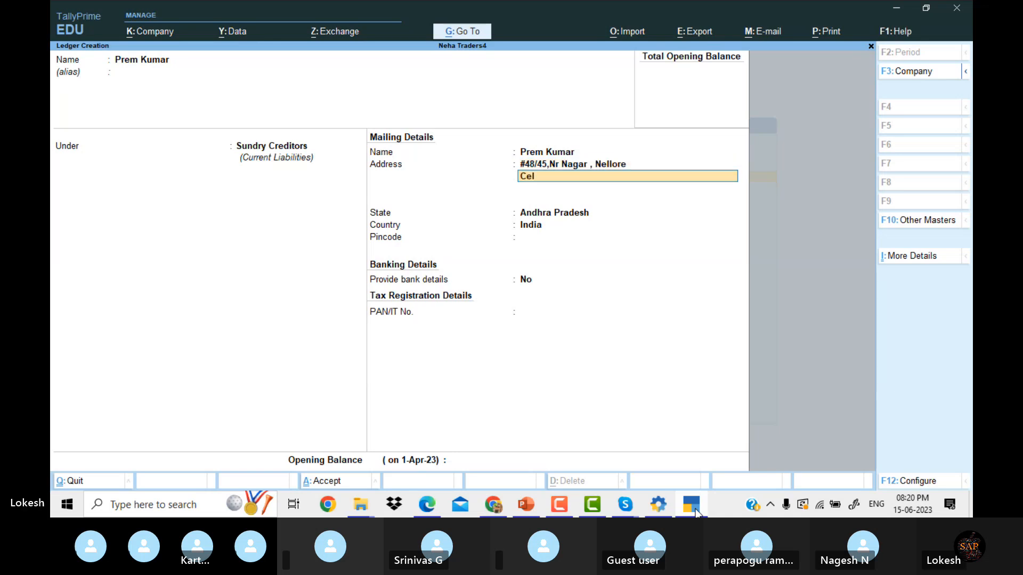
{"action": "key", "text": "Return"}
{"action": "type", "text": "P"}
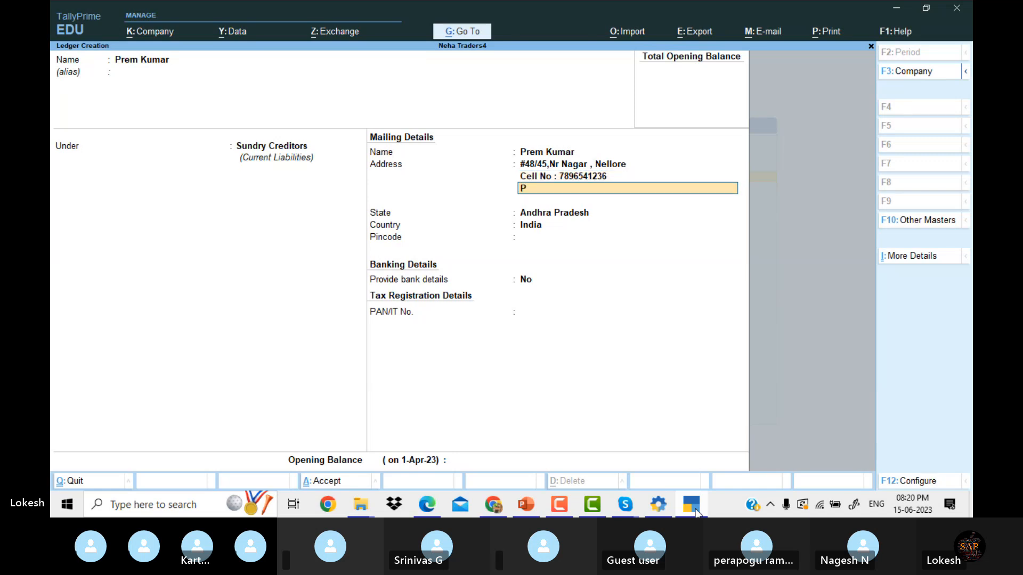
{"action": "type", "text": "incode : 516248"}
{"action": "key", "text": "Return"}
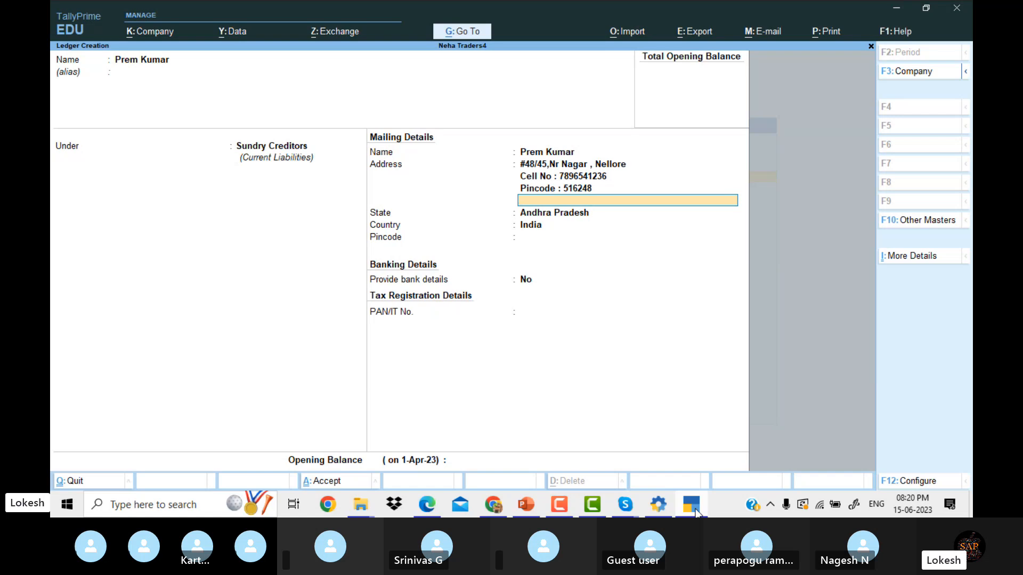
{"action": "key", "text": "Return"}
{"action": "key", "text": "Return"}
{"action": "key", "text": "Return"}
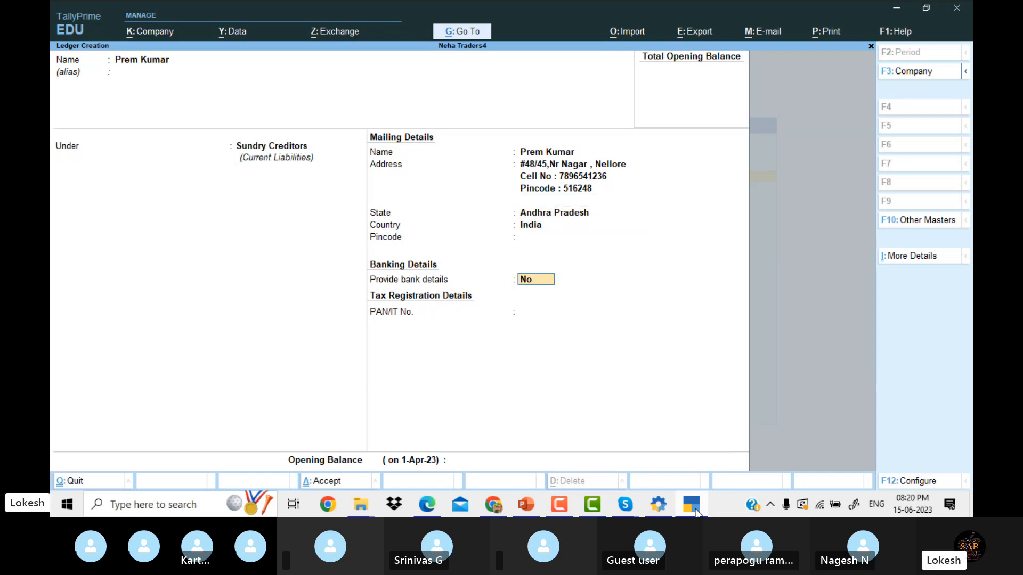
{"action": "key", "text": "Return"}
{"action": "key", "text": "Return"}
{"action": "key", "text": "Return"}
{"action": "key", "text": "Return"}
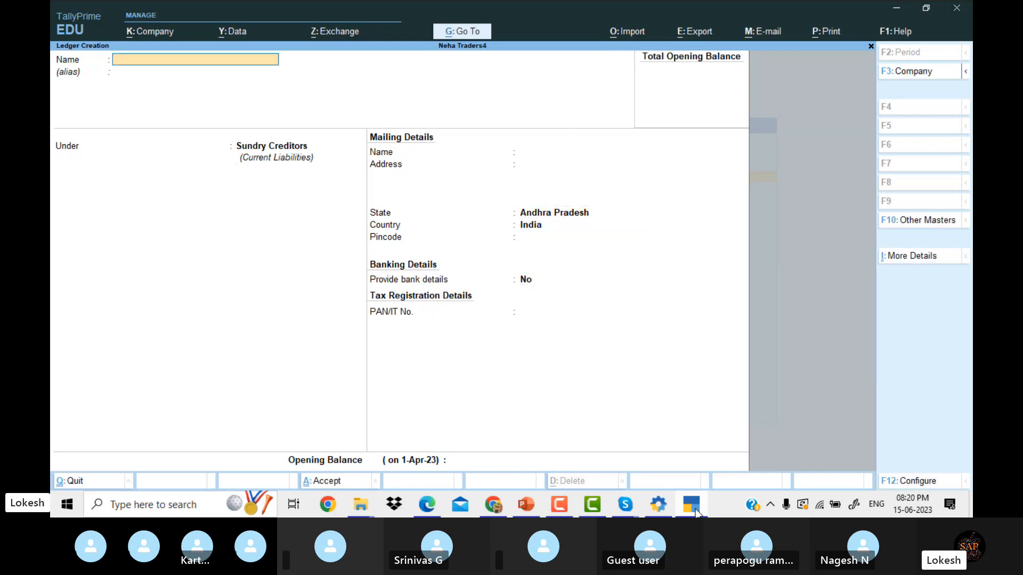
Check the problem PDF in Edge, then return to the TallyPrime ledger form.
{"action": "left_click", "coordinate": [695, 512]}
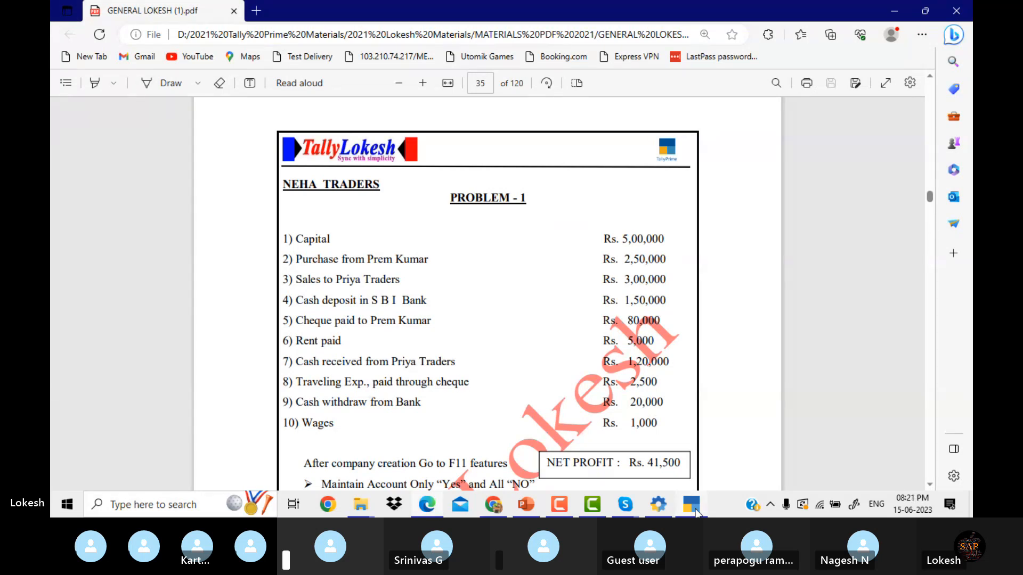
{"action": "left_click", "coordinate": [696, 512]}
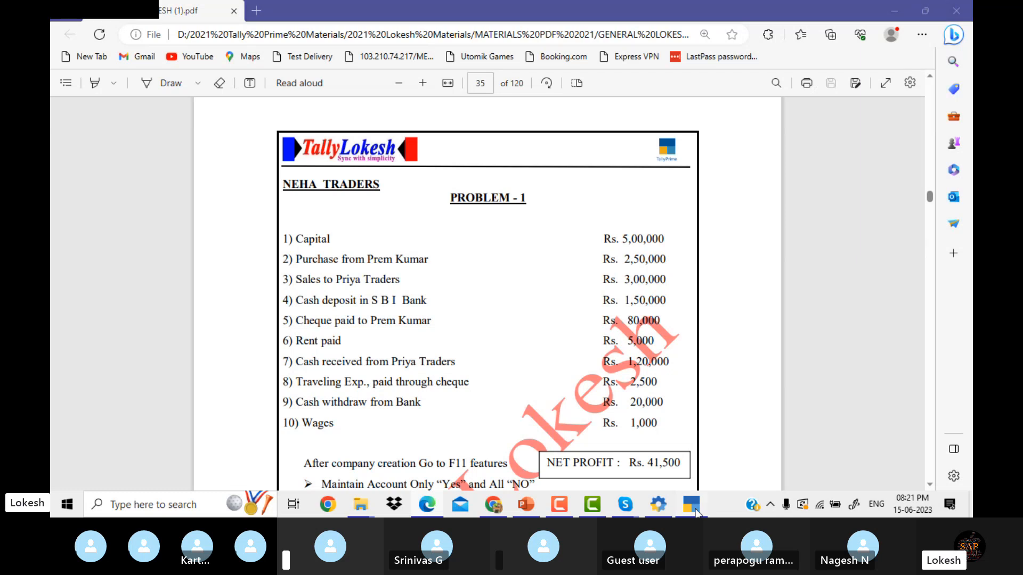
Name the ledger Sales and group it under Sales Accounts.
{"action": "type", "text": "Sales"}
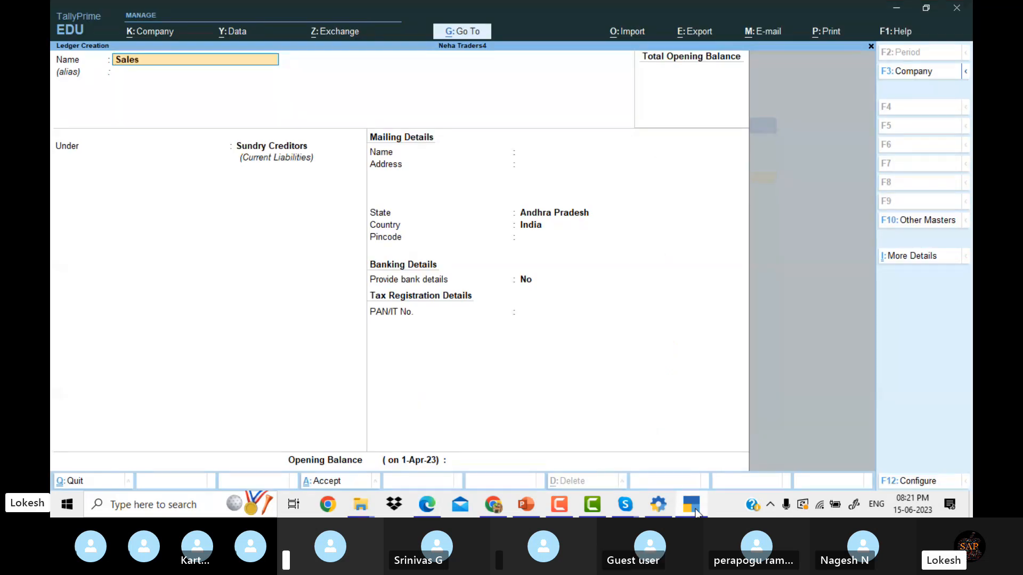
{"action": "key", "text": "Return"}
{"action": "key", "text": "Return"}
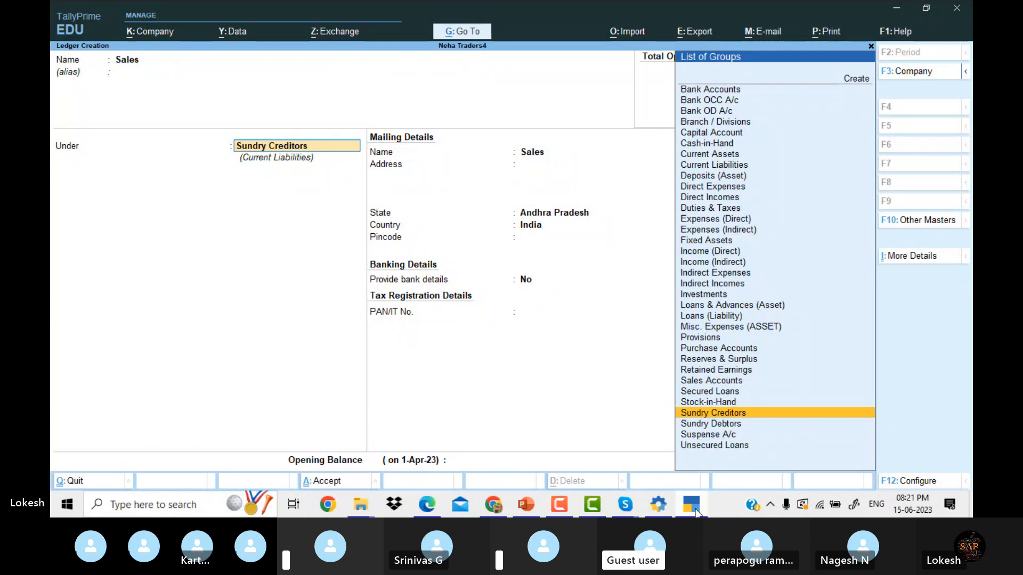
{"action": "type", "text": "Sal"}
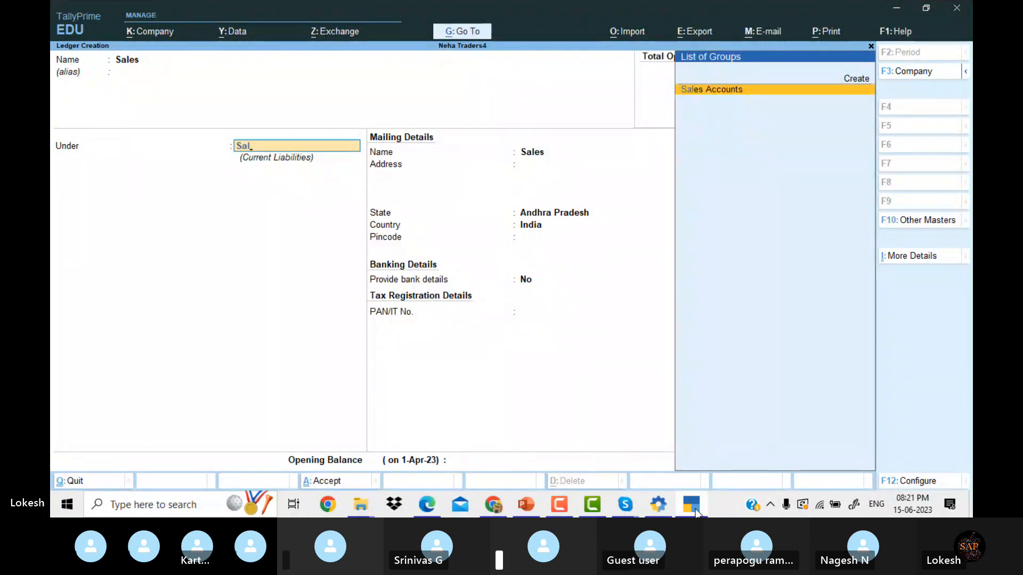
{"action": "key", "text": "Return"}
{"action": "key", "text": "Return"}
{"action": "key", "text": "Return"}
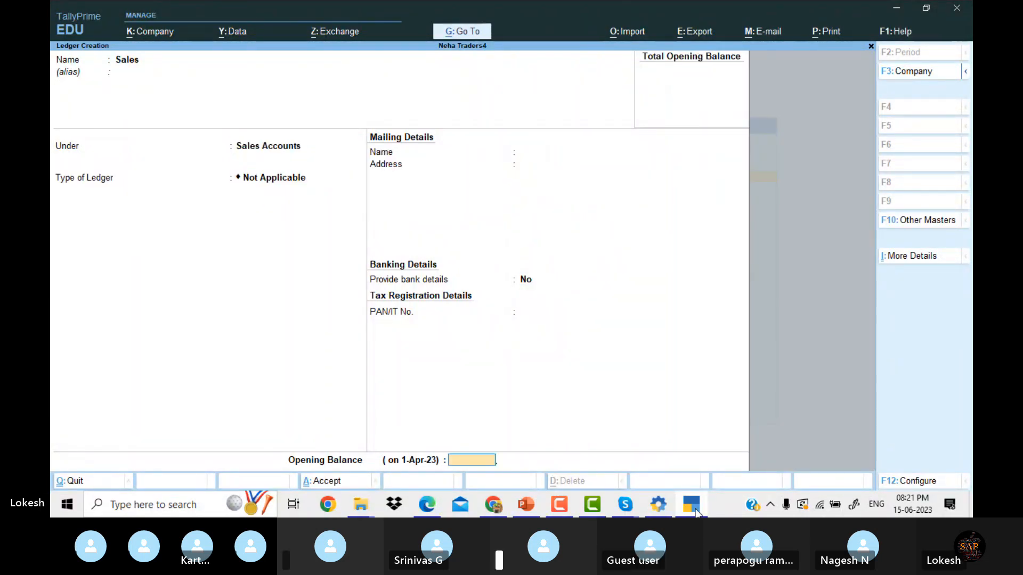
{"action": "key", "text": "Return"}
{"action": "key", "text": "Return"}
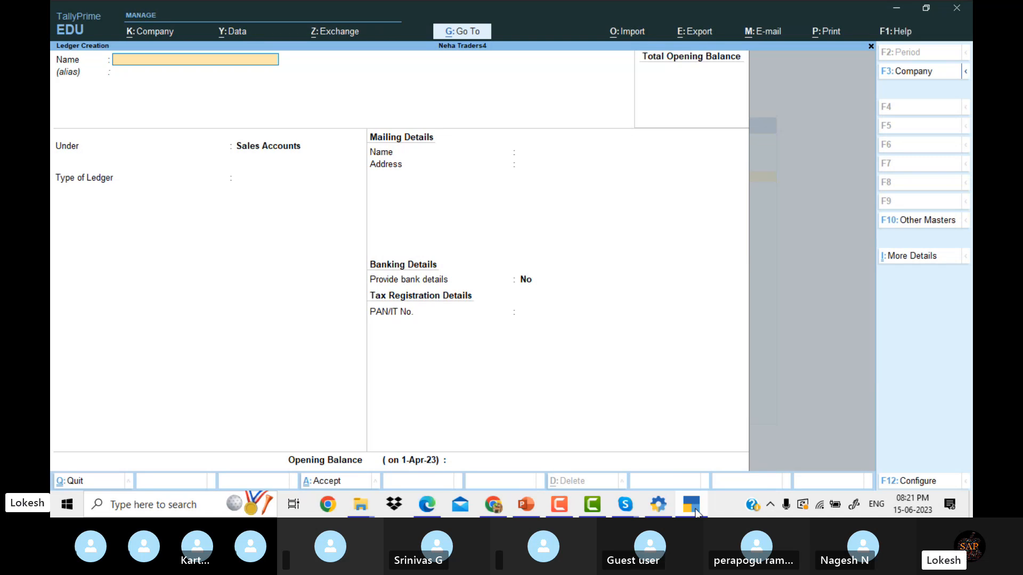
Name the new ledger Priya Traders and place it under Sundry Debtors.
{"action": "type", "text": "Pi"}
{"action": "key", "text": "BackSpace"}
{"action": "type", "text": "iya Traders"}
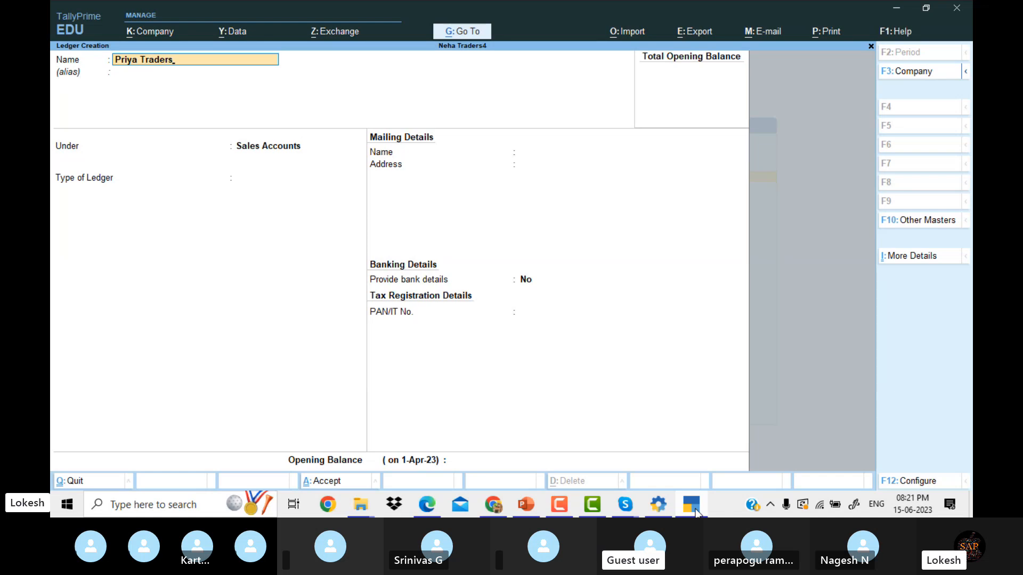
{"action": "key", "text": "Return"}
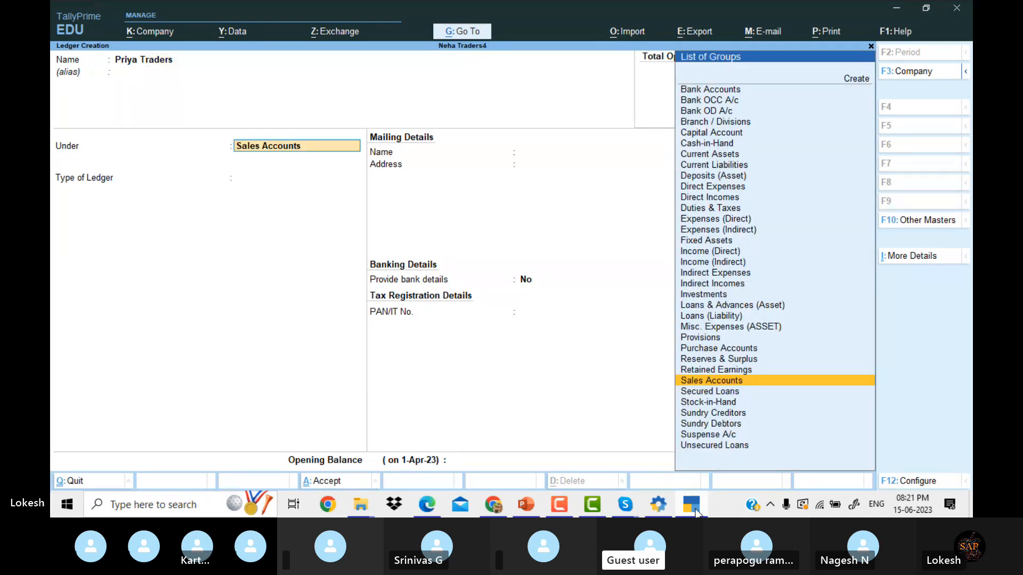
{"action": "type", "text": "Sun"}
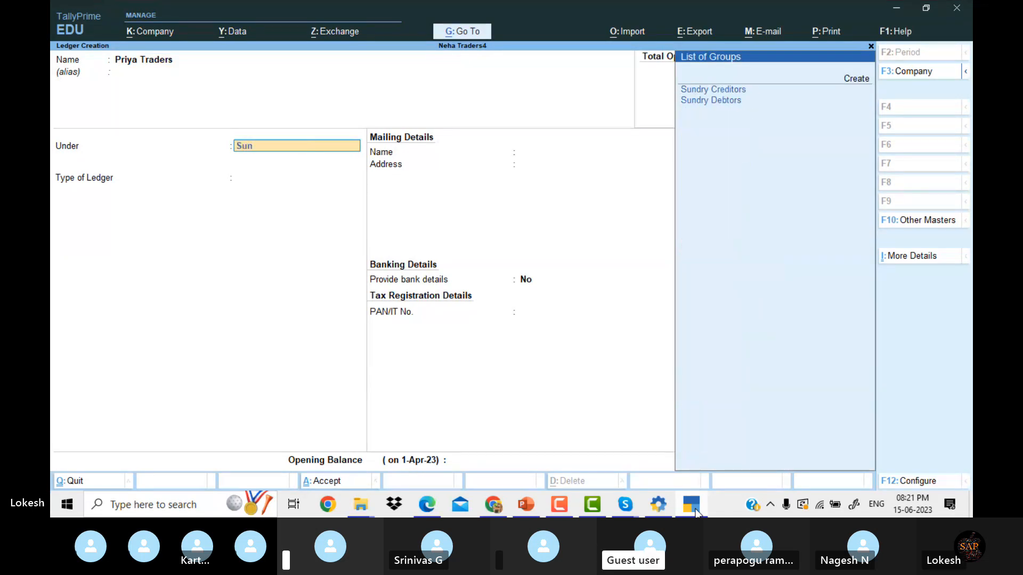
{"action": "key", "text": "Down"}
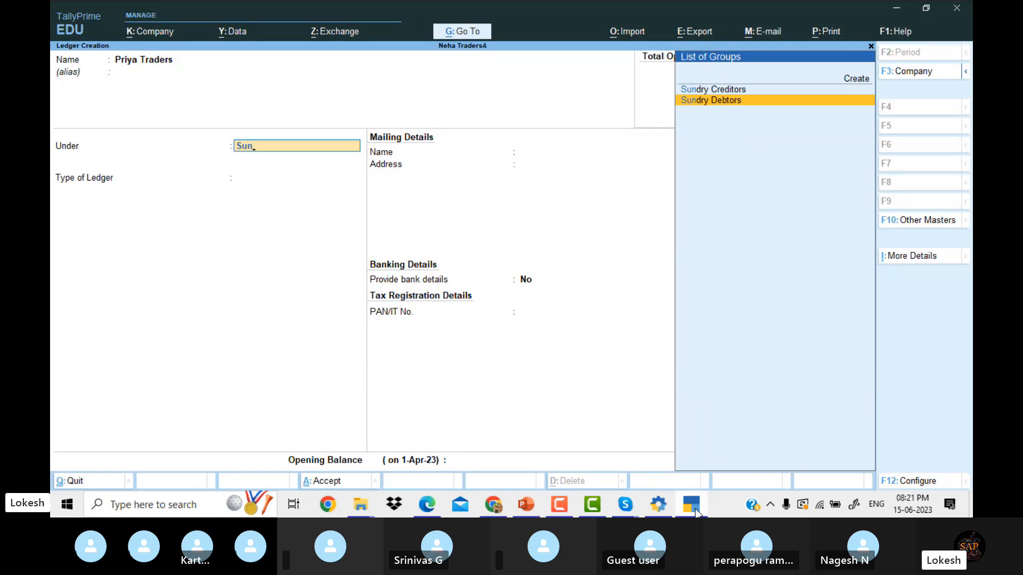
{"action": "key", "text": "Return"}
{"action": "key", "text": "Return"}
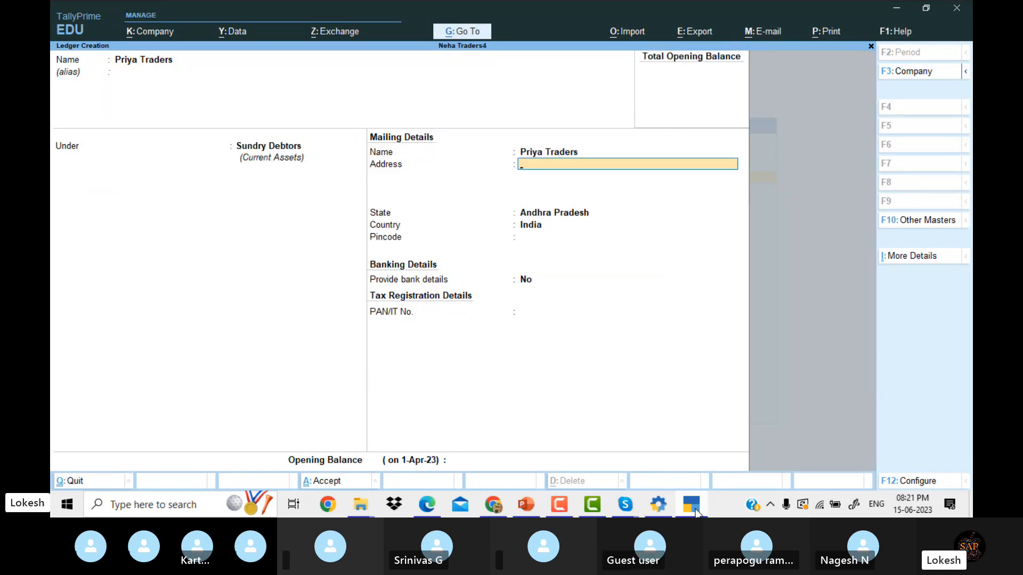
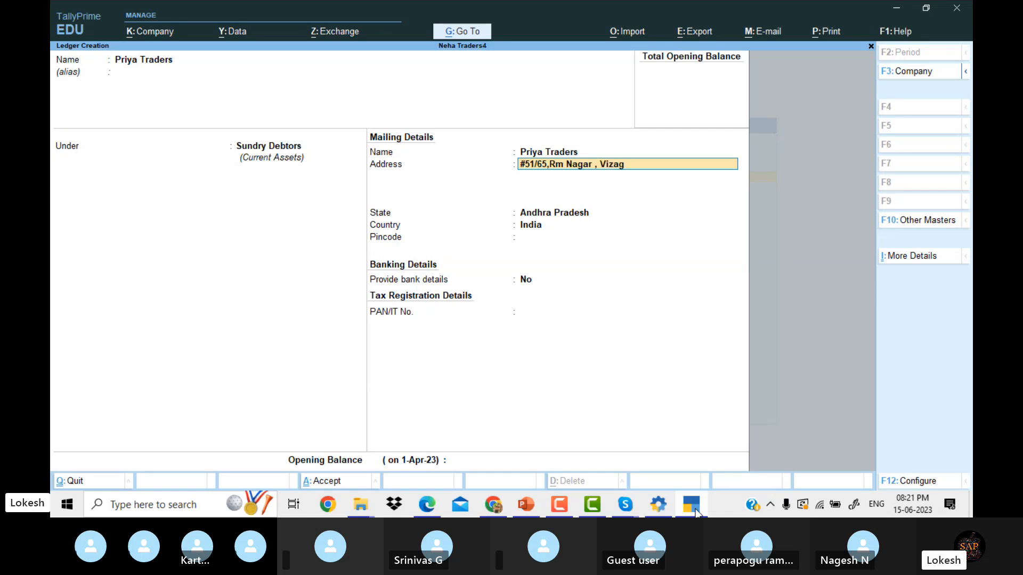
{"action": "key", "text": "Return"}
{"action": "type", "text": "P"}
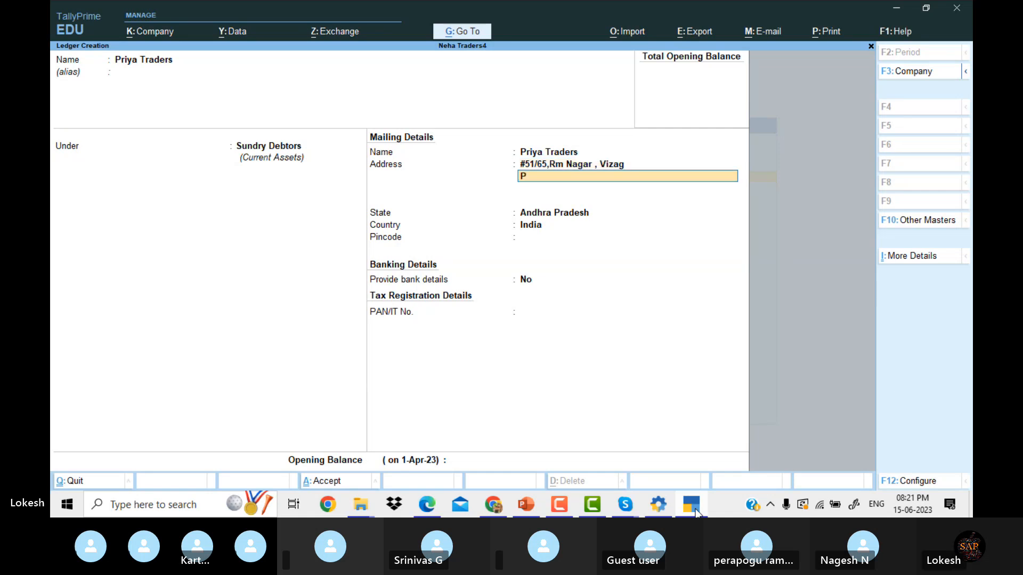
{"action": "type", "text": "incode : 85236"}
{"action": "key", "text": "Return"}
{"action": "key", "text": "Return"}
{"action": "key", "text": "Return"}
{"action": "key", "text": "Return"}
{"action": "key", "text": "Return"}
{"action": "key", "text": "Return"}
{"action": "key", "text": "Return"}
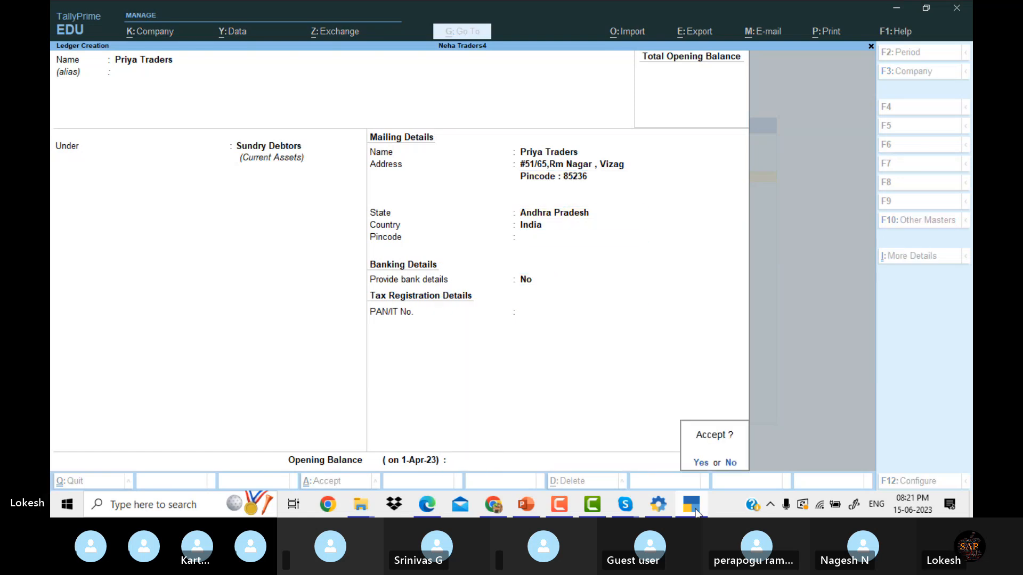
Bring up the Problem 1 PDF in Edge to check the S B I Bank cash deposit.
{"action": "left_click", "coordinate": [695, 512]}
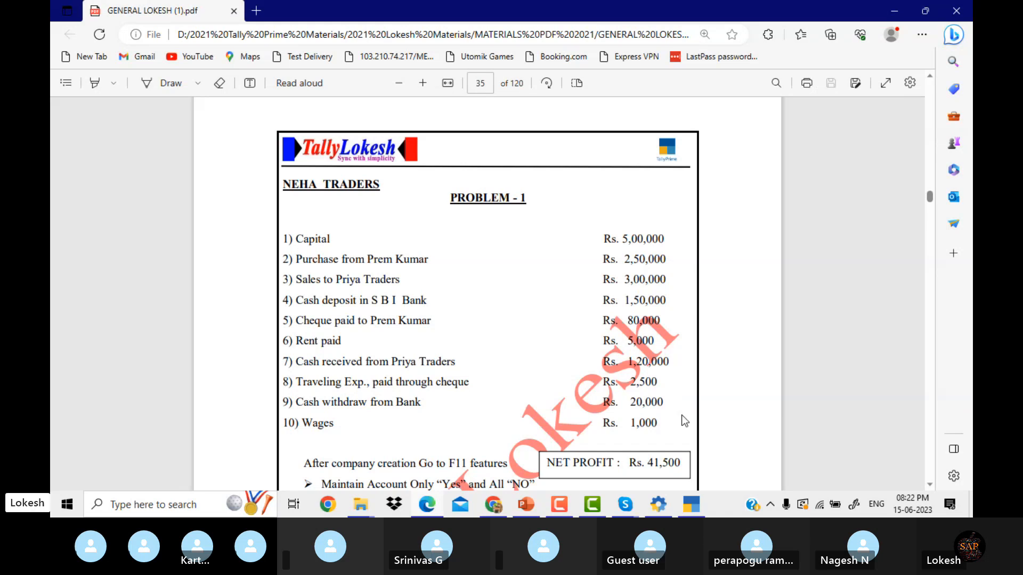
Name the ledger Sbi Bank and put it under Bank Accounts.
{"action": "left_click", "coordinate": [698, 505]}
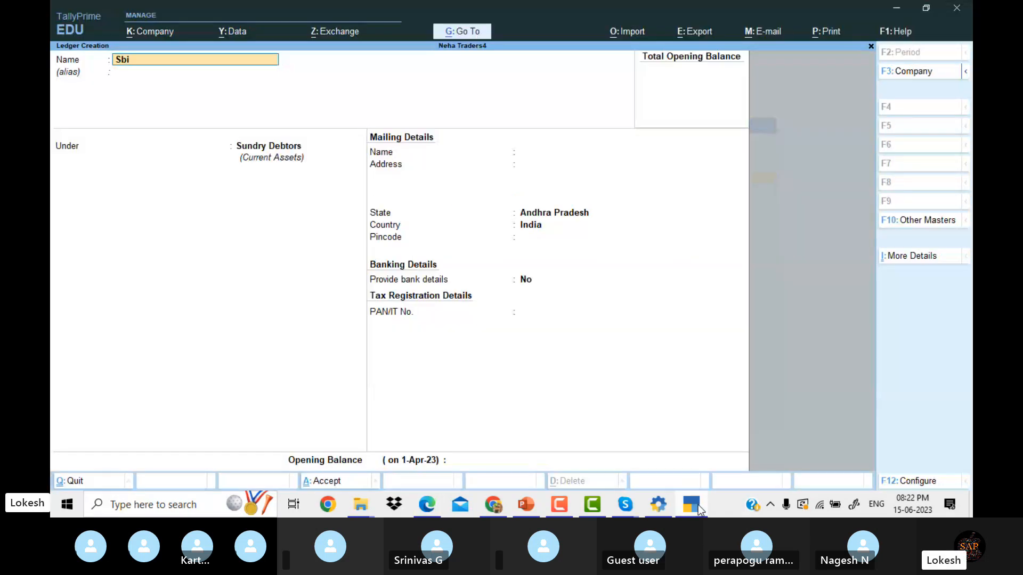
{"action": "key", "text": "Return"}
{"action": "key", "text": "Return"}
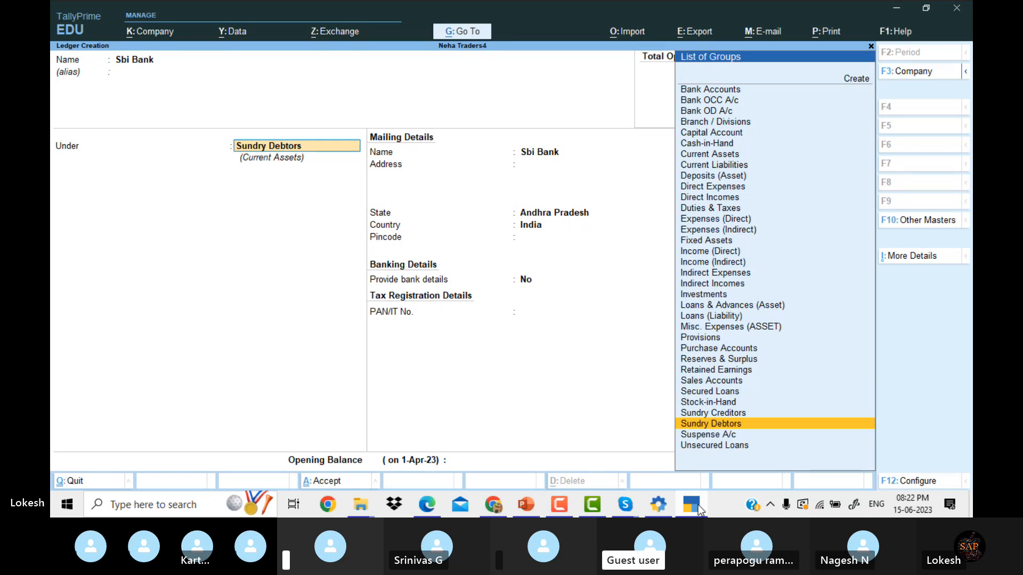
{"action": "key", "text": "Return"}
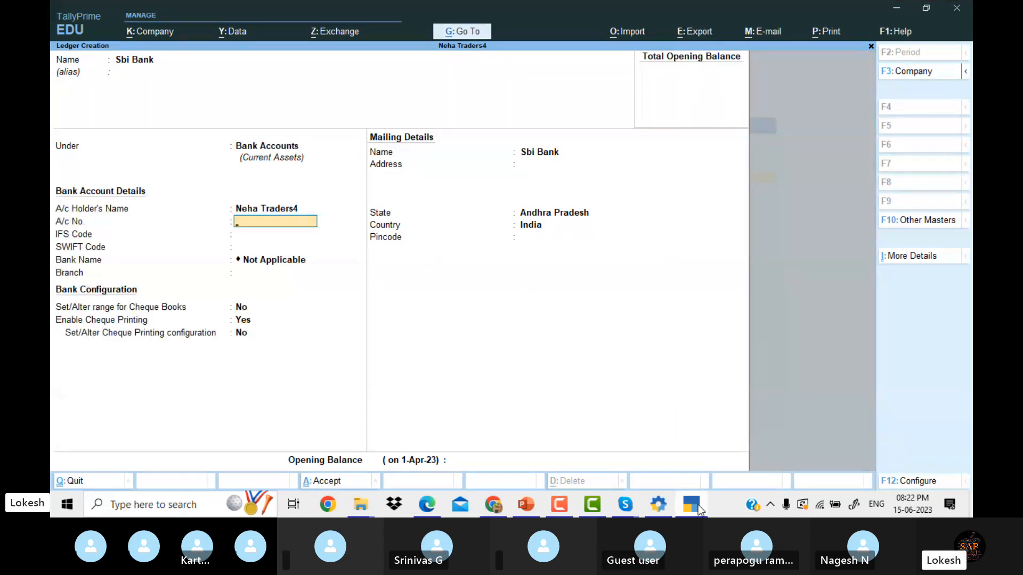
{"action": "key", "text": "Return"}
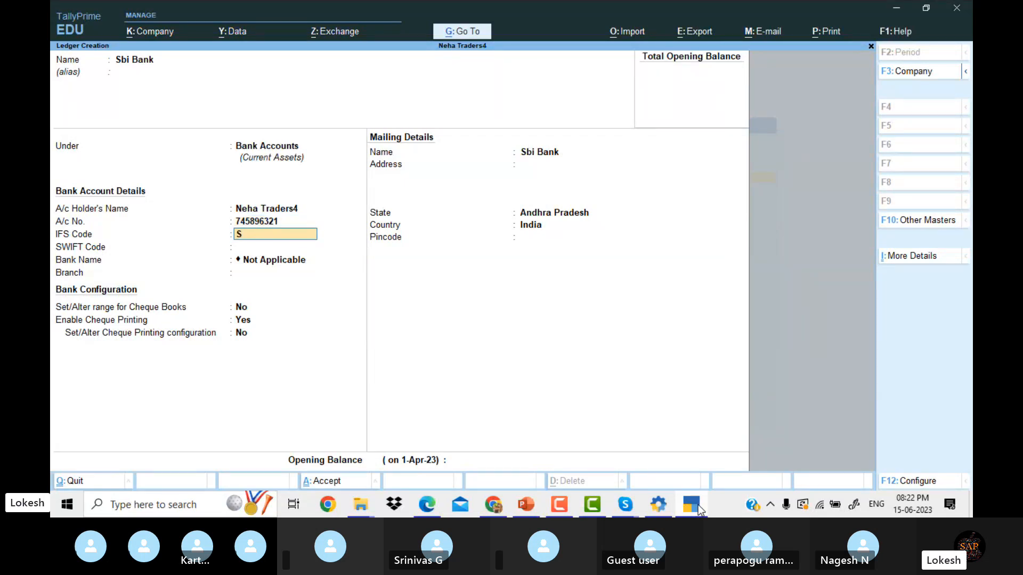
{"action": "key", "text": "Return"}
{"action": "key", "text": "Return"}
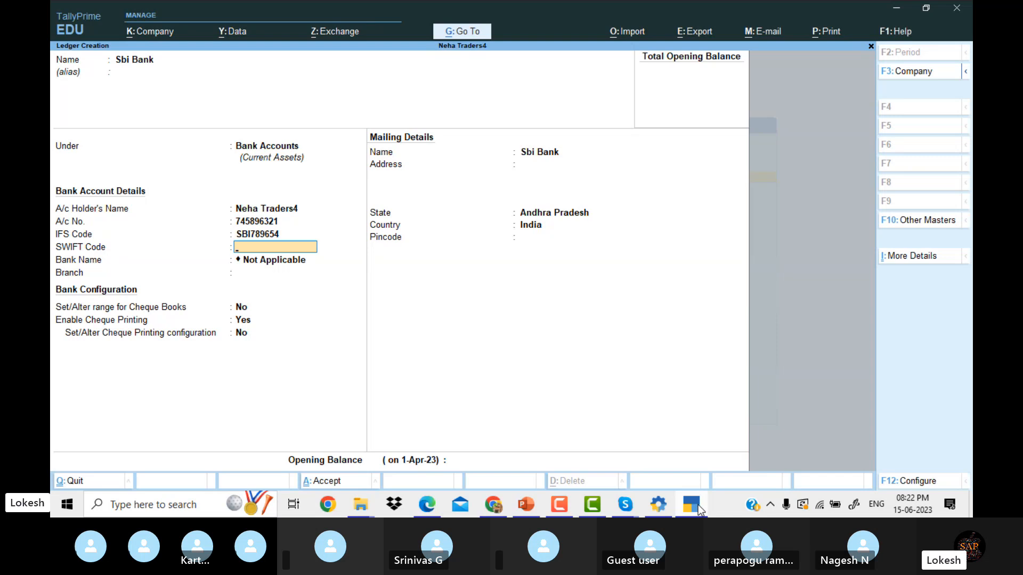
{"action": "key", "text": "Return"}
{"action": "key", "text": "Return"}
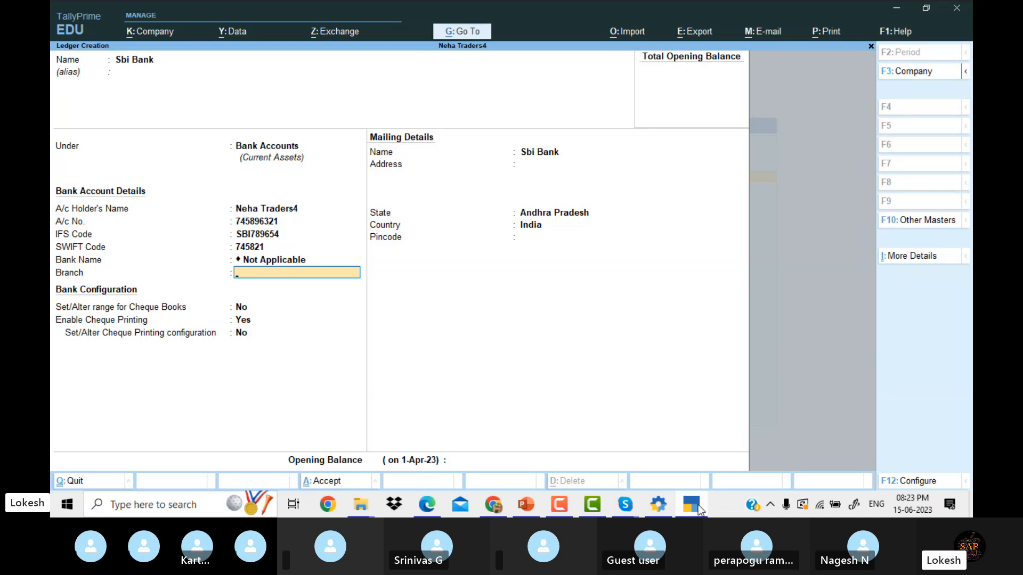
{"action": "key", "text": "Return"}
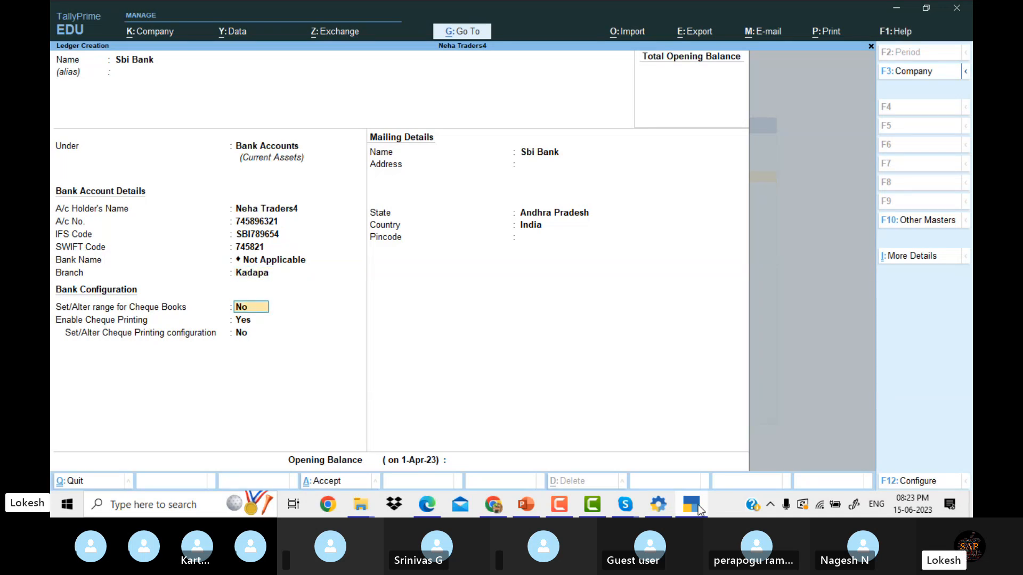
{"action": "key", "text": "Return"}
{"action": "key", "text": "Return"}
{"action": "key", "text": "Return"}
{"action": "key", "text": "Return"}
{"action": "key", "text": "Return"}
{"action": "key", "text": "Return"}
{"action": "key", "text": "Return"}
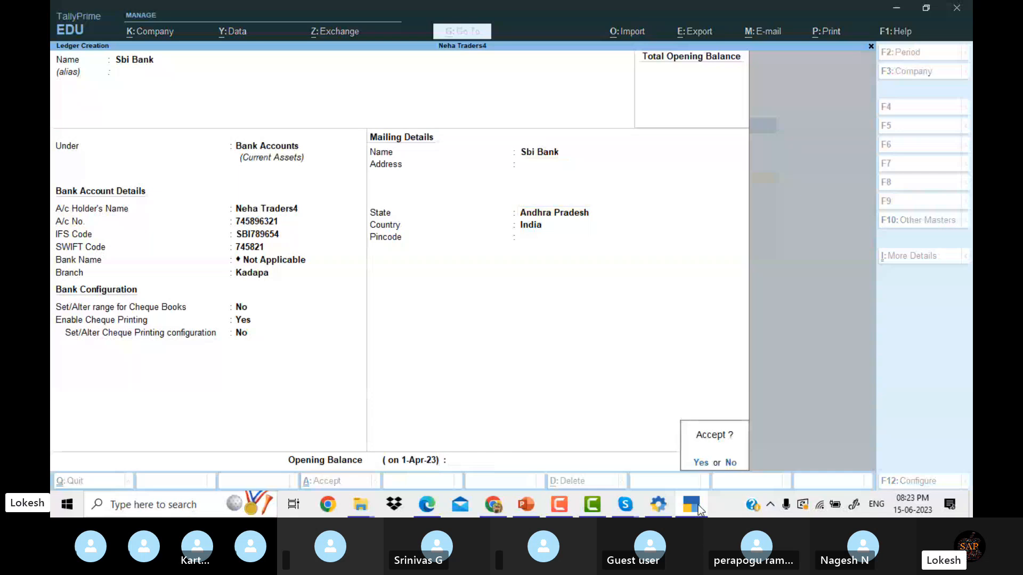
{"action": "key", "text": "Return"}
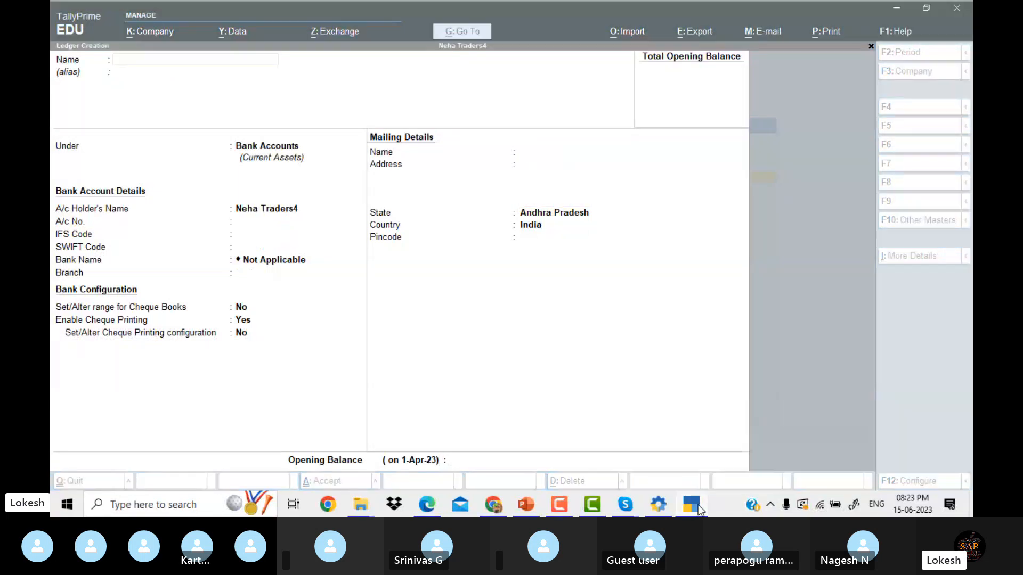
Save the Sbi Bank ledger, read further down the Problem 1 list, and return to TallyPrime.
{"action": "left_click", "coordinate": [697, 505]}
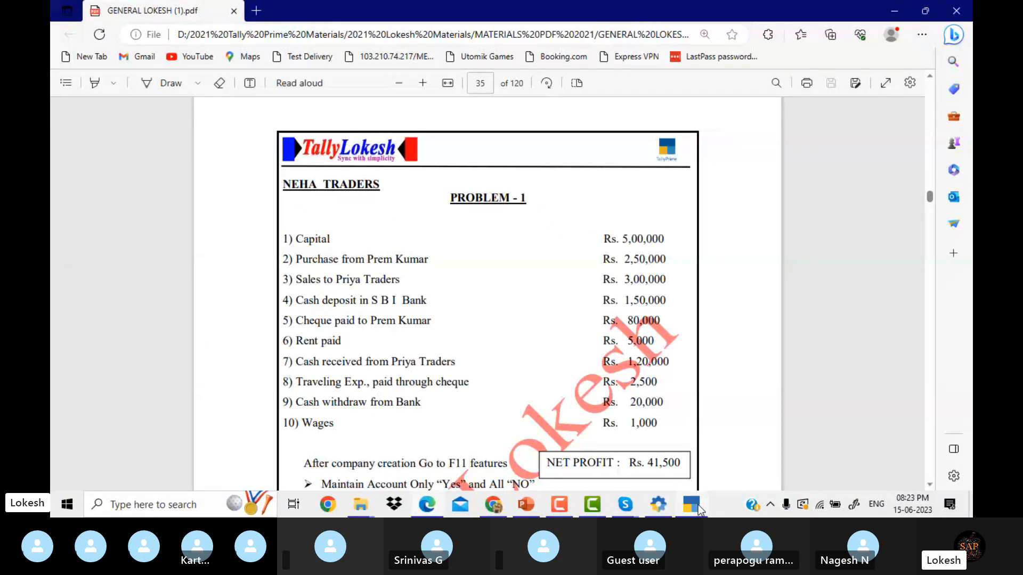
{"action": "key", "text": "Down"}
{"action": "key", "text": "Down"}
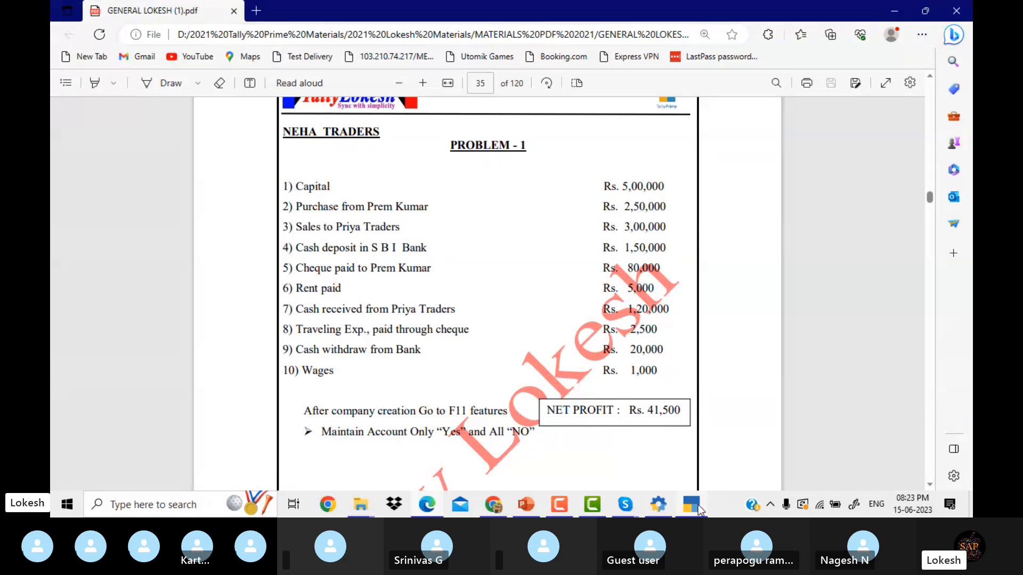
{"action": "key", "text": "Down"}
{"action": "key", "text": "Down"}
{"action": "key", "text": "Down"}
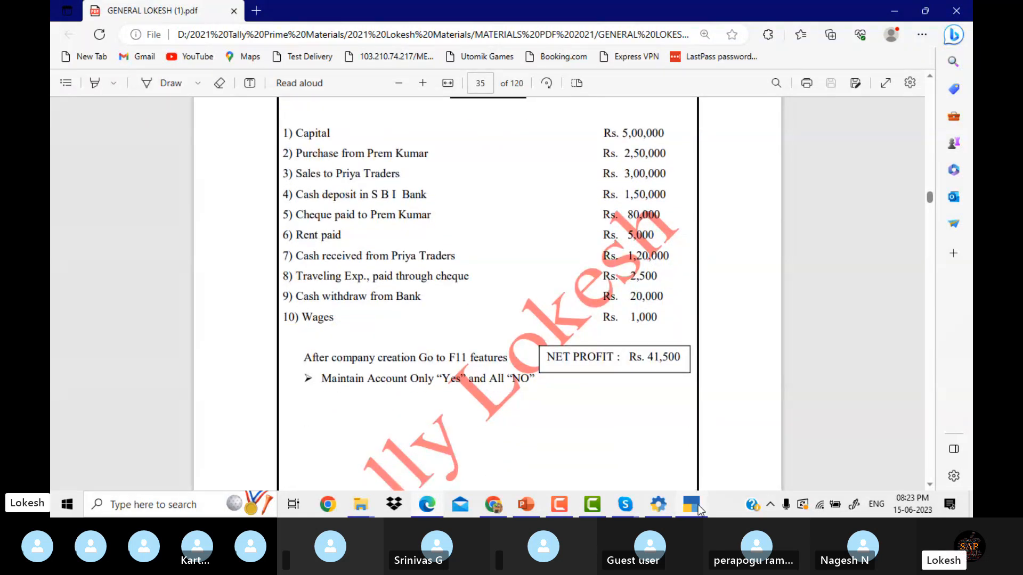
{"action": "left_click", "coordinate": [691, 504]}
Save a Rent ledger under Indirect Expenses, then recheck the problem list and come back.
{"action": "type", "text": "Rental"}
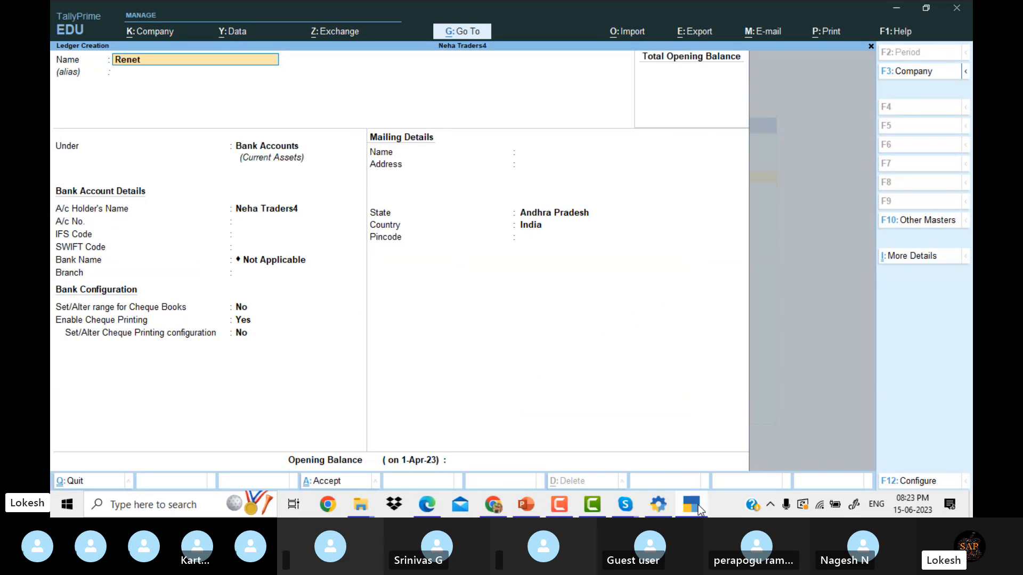
{"action": "key", "text": "BackSpace"}
{"action": "key", "text": "BackSpace"}
{"action": "key", "text": "Return"}
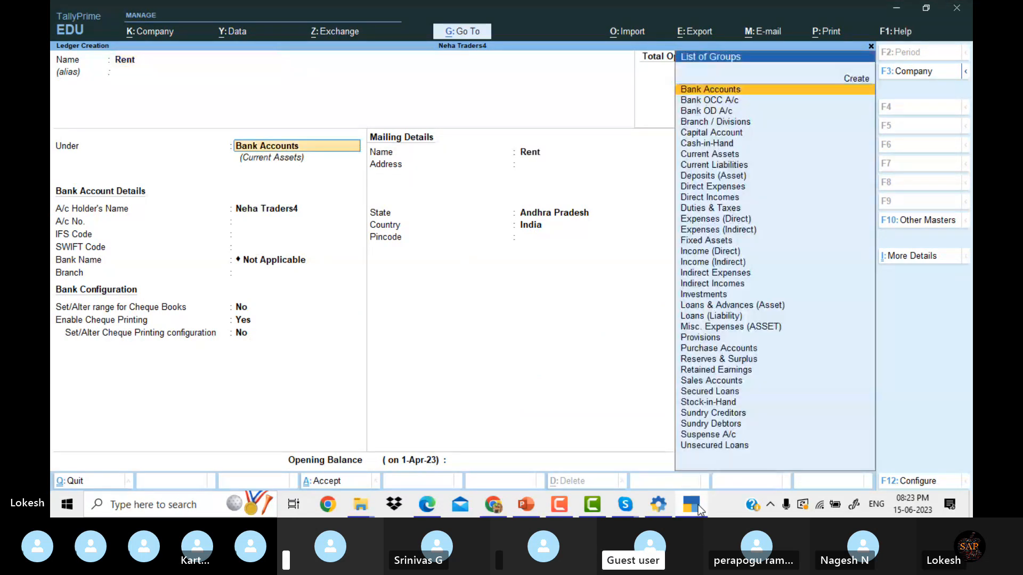
{"action": "type", "text": "Indirect Expenses"}
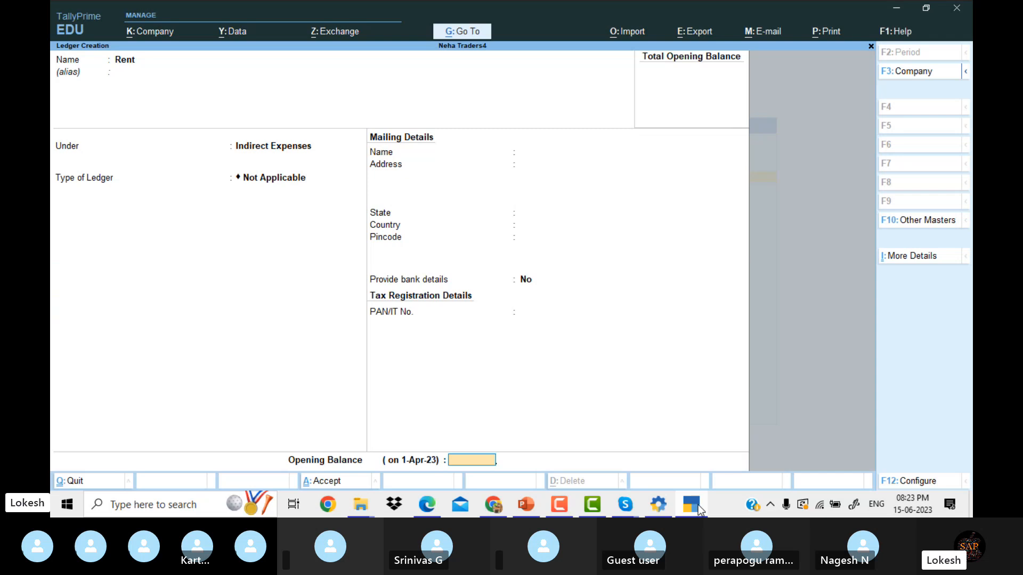
{"action": "key", "text": "Return"}
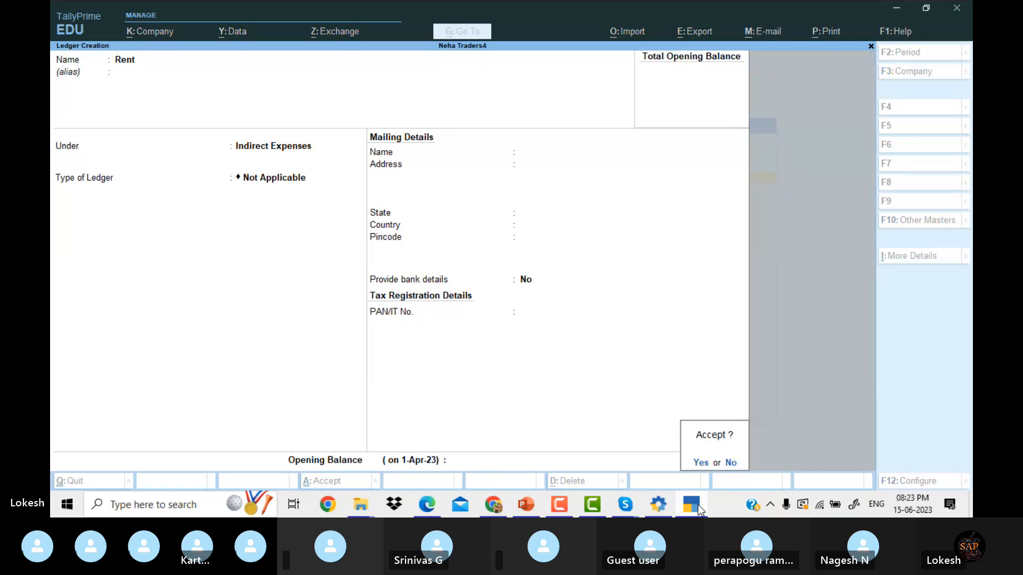
{"action": "key", "text": "Return"}
{"action": "left_click", "coordinate": [698, 506]}
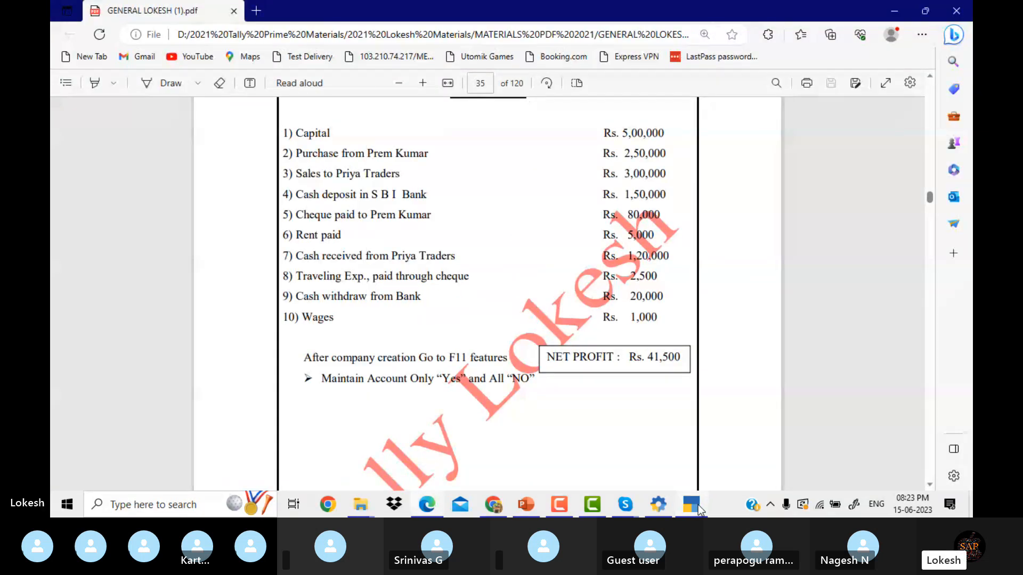
{"action": "left_click", "coordinate": [698, 505]}
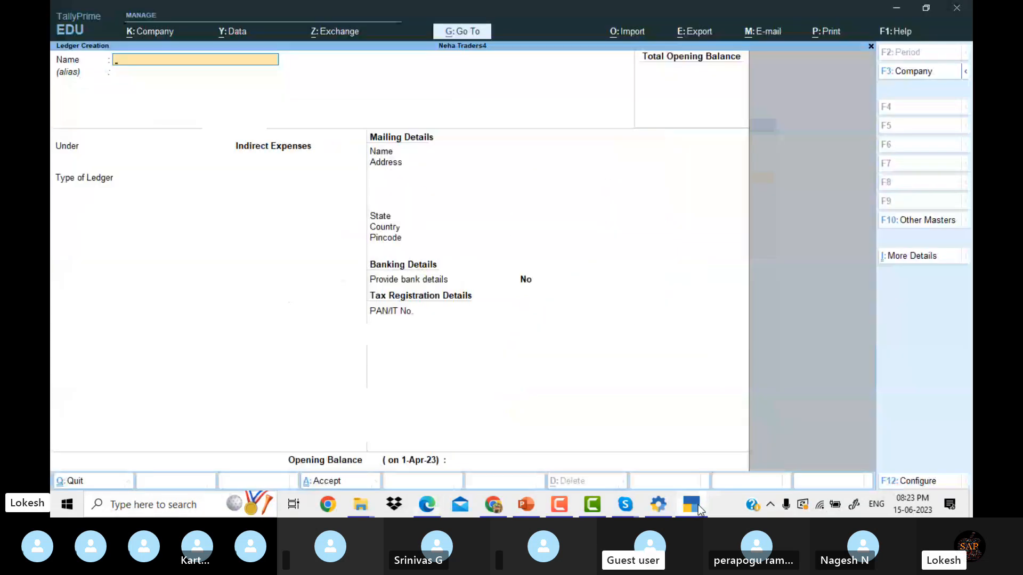
Save a Traveling Exp ledger under Indirect Expenses, glancing at the problem list afterwards.
{"action": "type", "text": "Traveling Exp"}
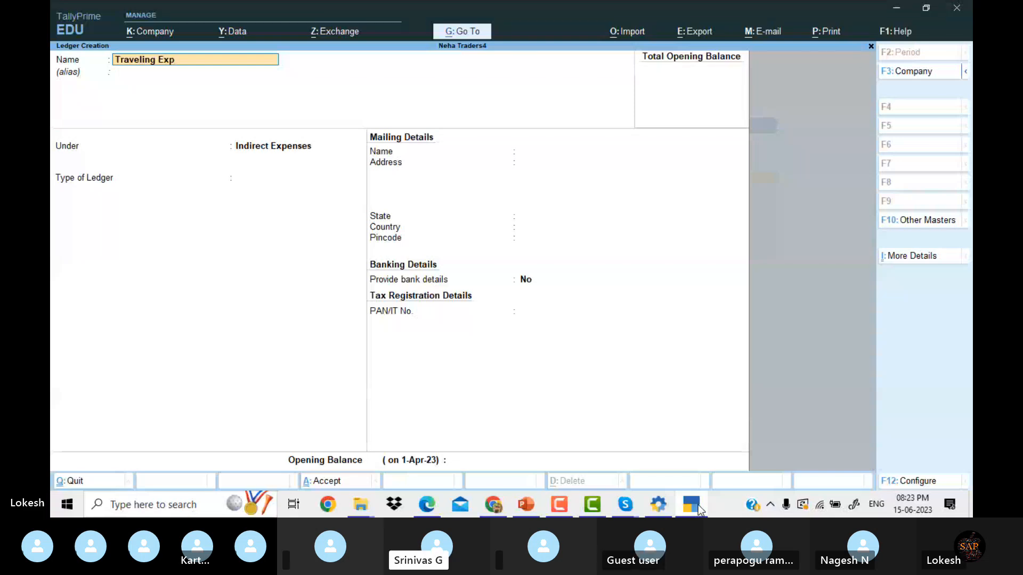
{"action": "key", "text": "Return"}
{"action": "key", "text": "Return"}
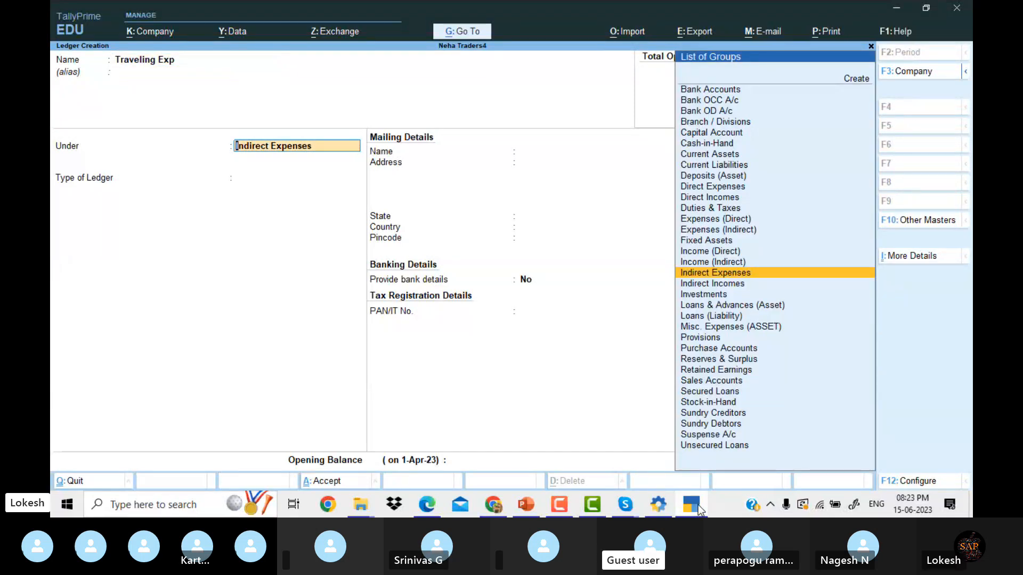
{"action": "key", "text": "Return"}
{"action": "key", "text": "Return"}
{"action": "key", "text": "Return"}
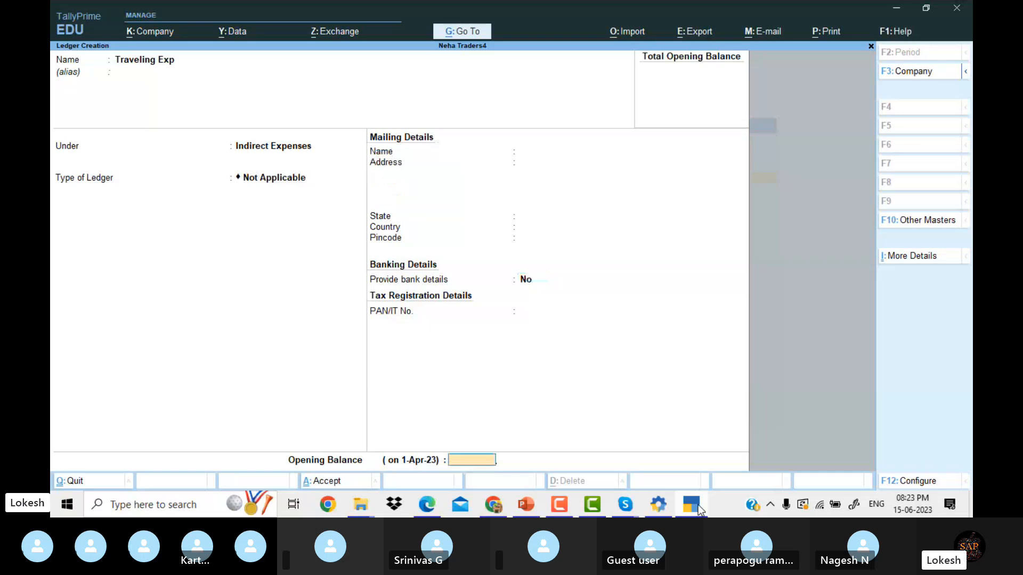
{"action": "key", "text": "Return"}
{"action": "key", "text": "Return"}
{"action": "left_click", "coordinate": [697, 505]}
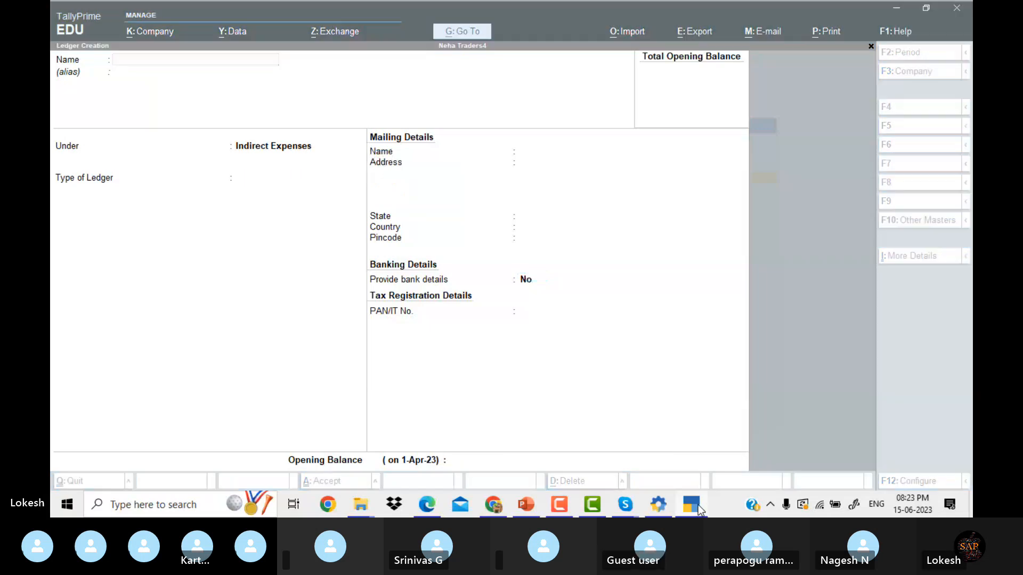
{"action": "left_click", "coordinate": [698, 505]}
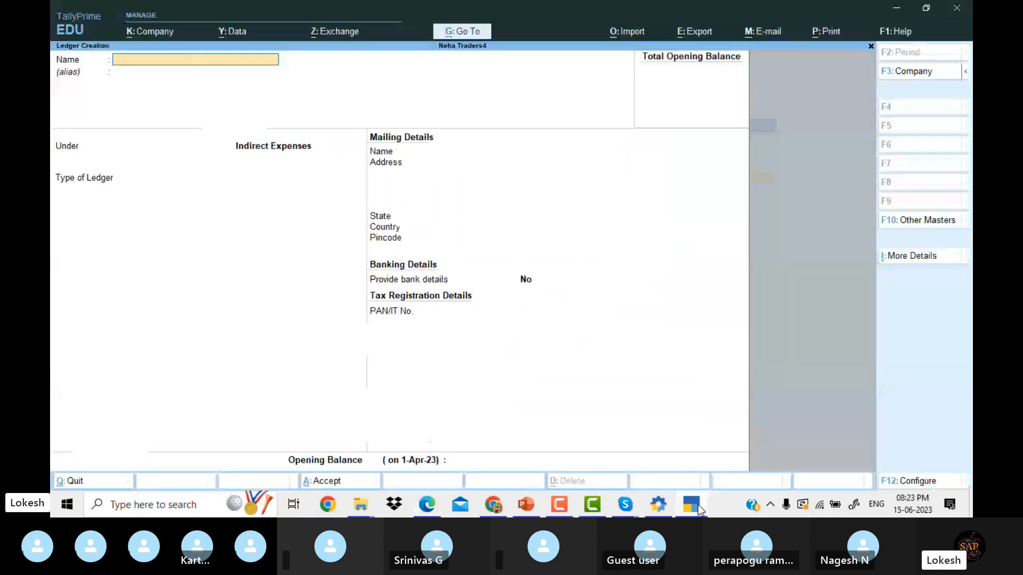
Save a Wages ledger under Direct Expenses and name the next ledger Computer.
{"action": "type", "text": "Wages"}
{"action": "key", "text": "Return"}
{"action": "key", "text": "Return"}
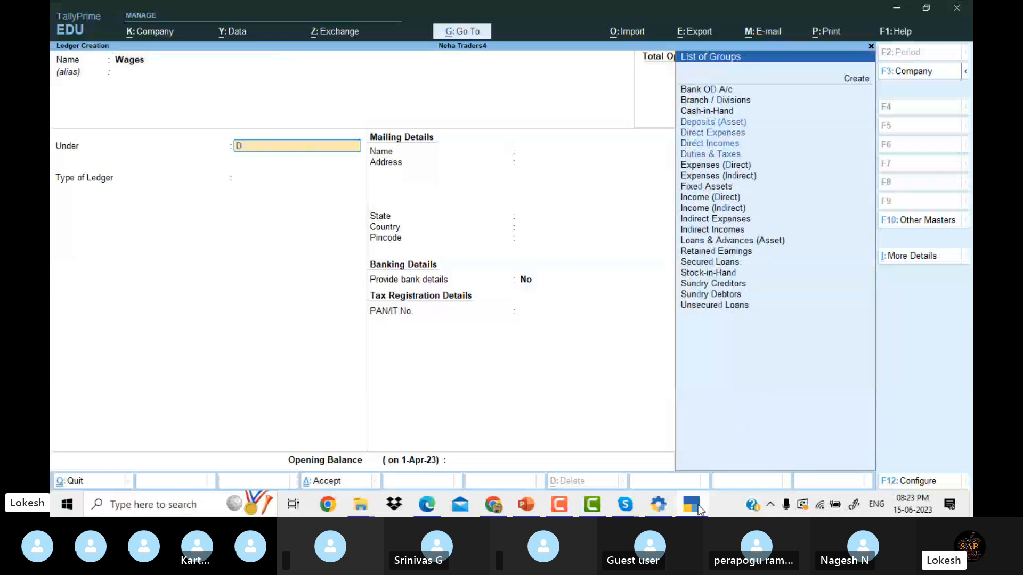
{"action": "type", "text": "Dir"}
{"action": "key", "text": "Return"}
{"action": "key", "text": "Return"}
{"action": "key", "text": "Return"}
{"action": "key", "text": "Return"}
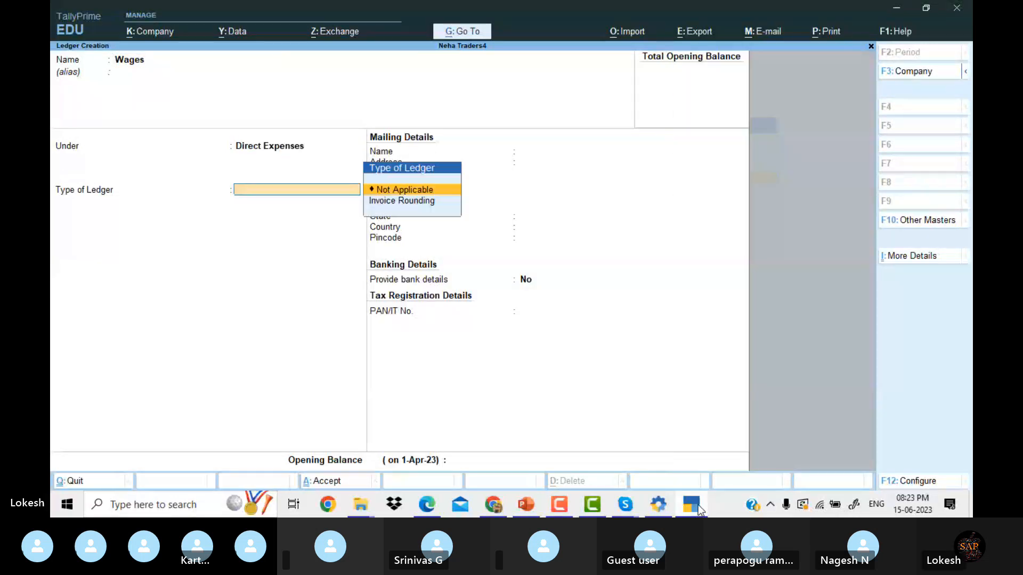
{"action": "key", "text": "Return"}
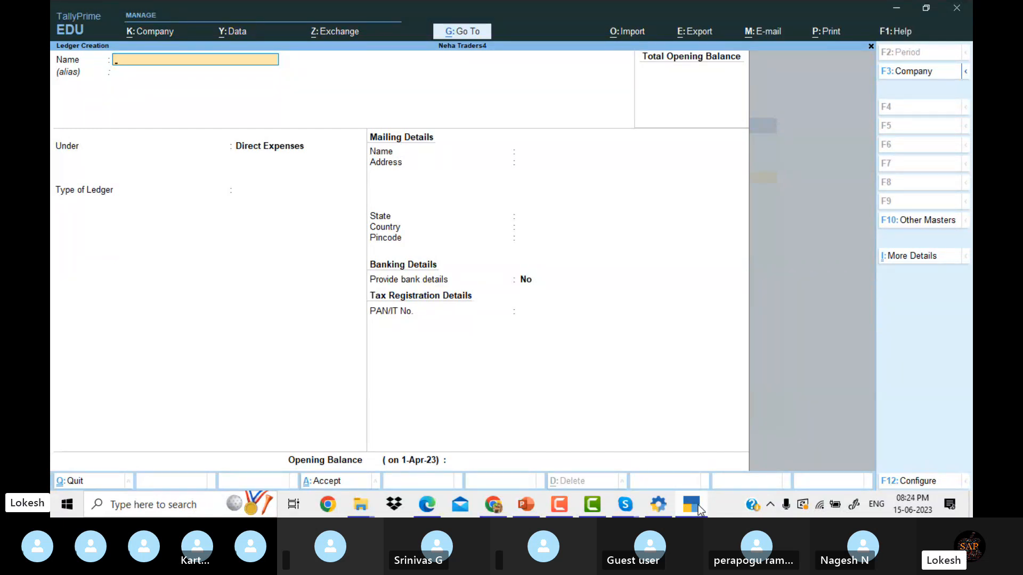
{"action": "type", "text": "Computer"}
{"action": "key", "text": "Return"}
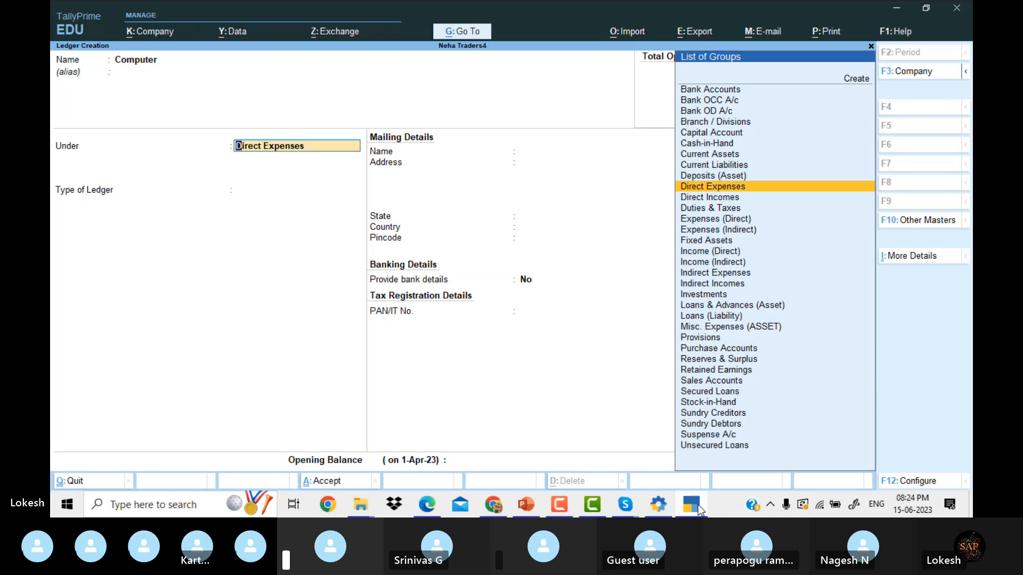
Save the Computer ledger under Direct Expenses and name the next ledger Disocunt Received.
{"action": "key", "text": "Return"}
{"action": "key", "text": "Return"}
{"action": "key", "text": "Return"}
{"action": "key", "text": "Return"}
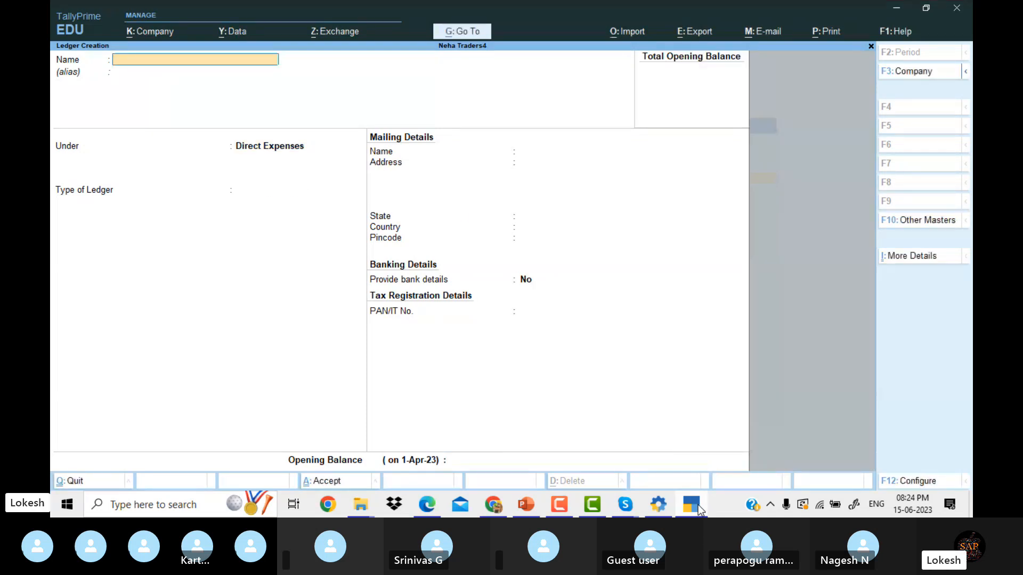
{"action": "type", "text": "Disocunt Received"}
{"action": "key", "text": "Return"}
{"action": "key", "text": "Return"}
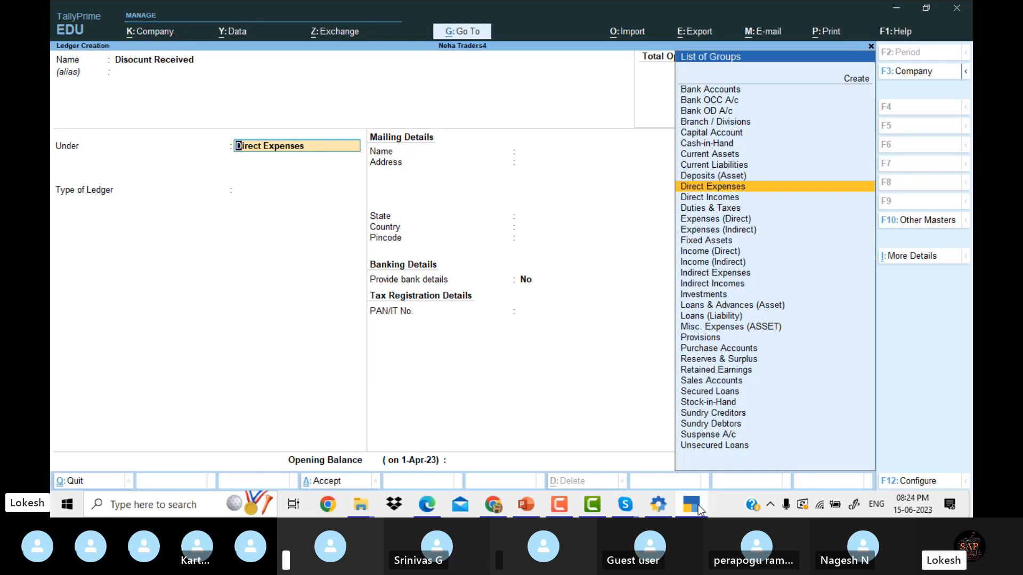
Change Disocunt Received's group to Current Assets, save it, and leave ledger creation.
{"action": "key", "text": "Return"}
{"action": "key", "text": "BackSpace"}
{"action": "type", "text": "Cu"}
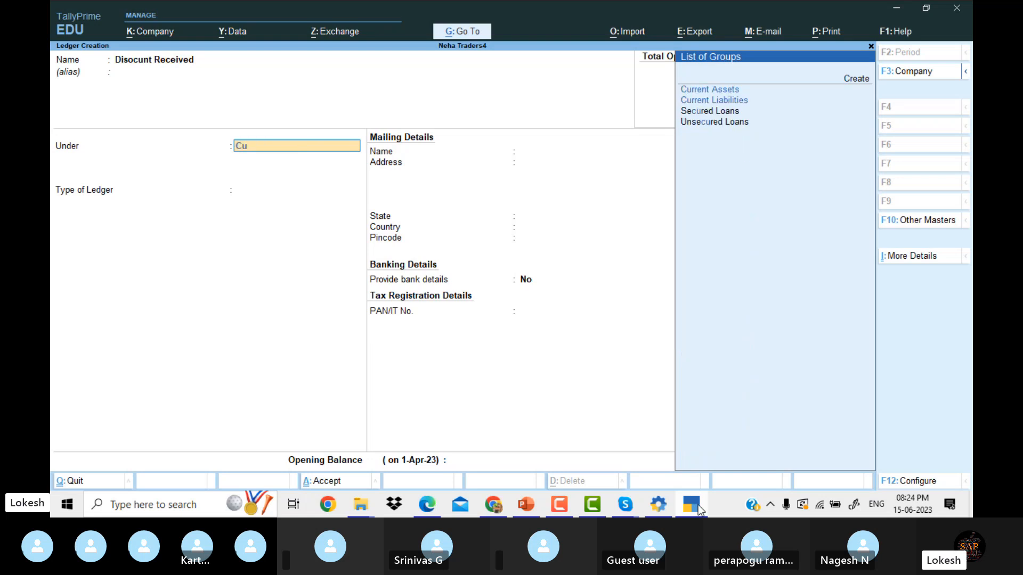
{"action": "key", "text": "Return"}
{"action": "key", "text": "Return"}
{"action": "key", "text": "Return"}
{"action": "key", "text": "Return"}
{"action": "key", "text": "Return"}
{"action": "key", "text": "Return"}
{"action": "key", "text": "Return"}
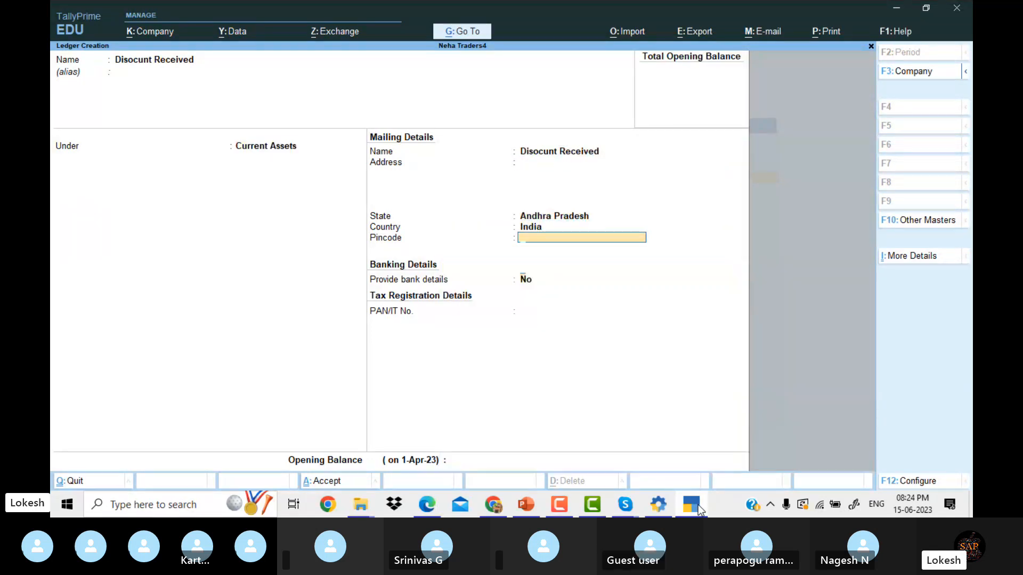
{"action": "key", "text": "Return"}
{"action": "key", "text": "Return"}
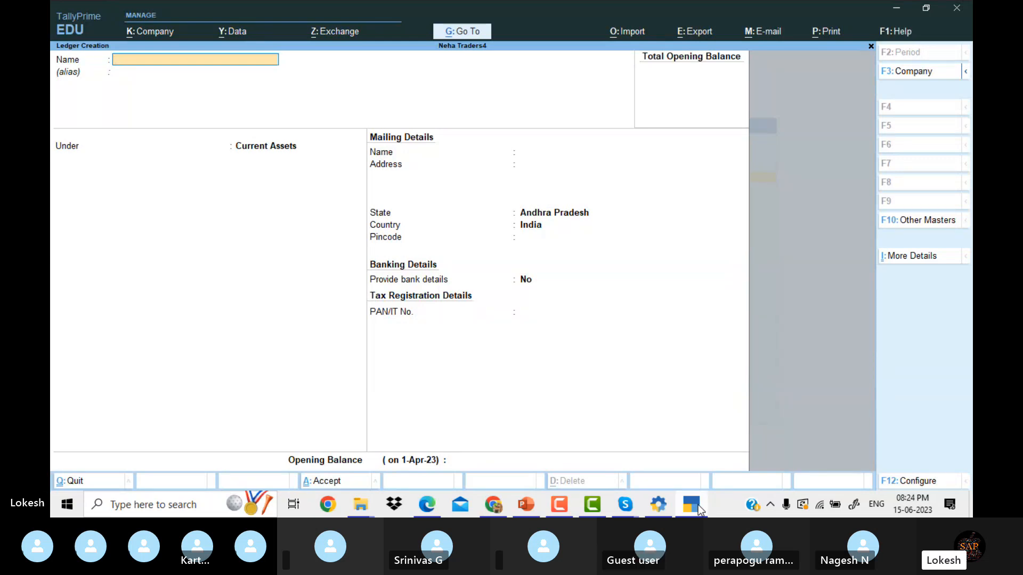
{"action": "key", "text": "Escape"}
Quit ledger creation and open the list of ledgers for alteration.
{"action": "key", "text": "y"}
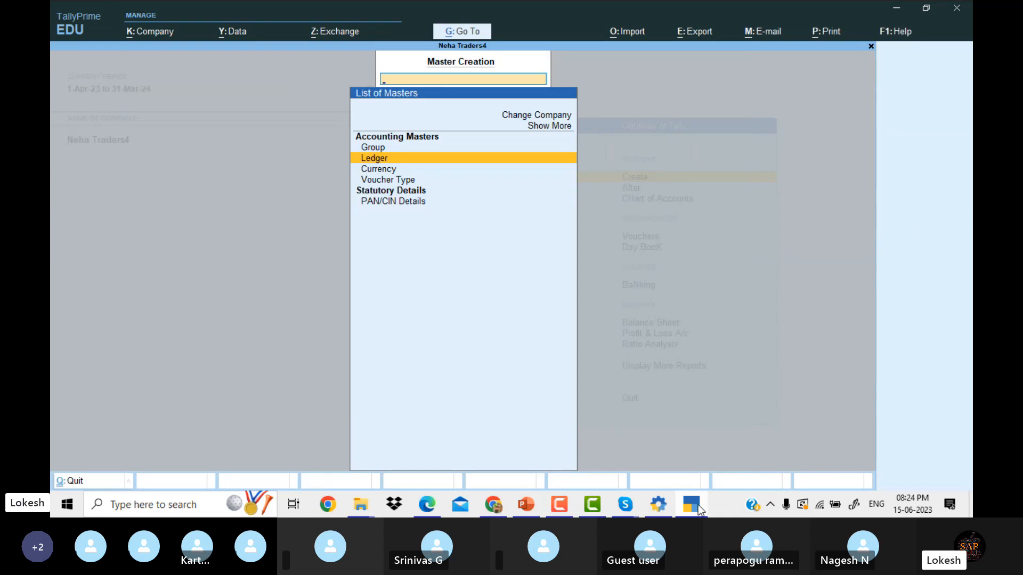
{"action": "key", "text": "Escape"}
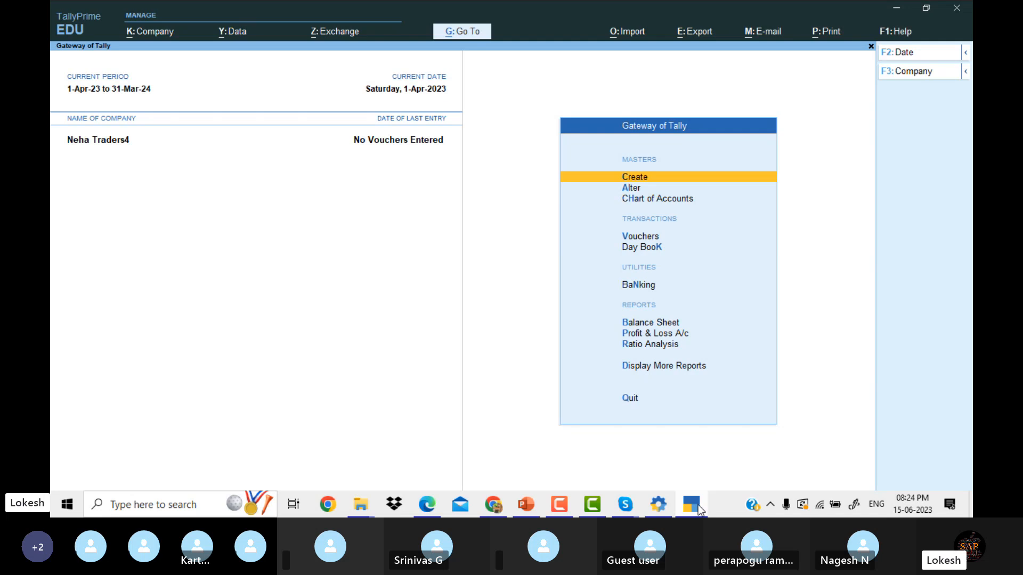
{"action": "key", "text": "Down"}
{"action": "key", "text": "Return"}
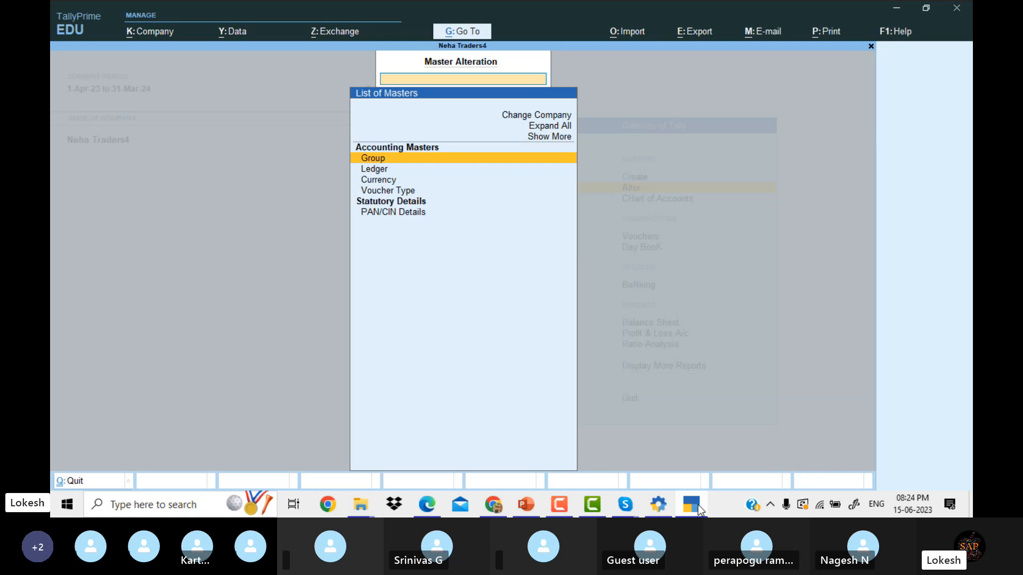
{"action": "key", "text": "Down"}
{"action": "key", "text": "Return"}
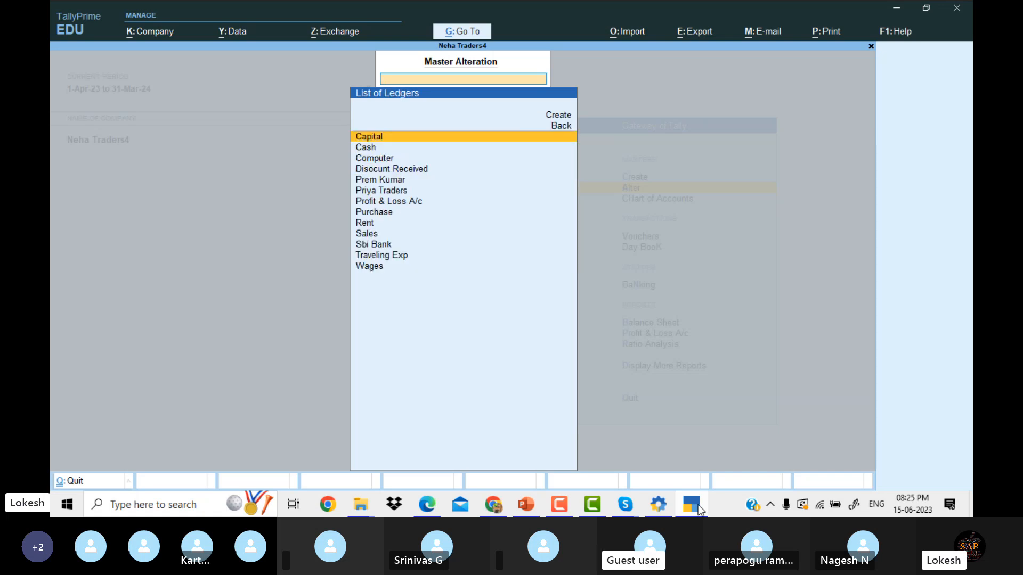
Move the Computer ledger under Fixed Assets and save it.
{"action": "key", "text": "Down"}
{"action": "key", "text": "Down"}
{"action": "key", "text": "Down"}
{"action": "key", "text": "Down"}
{"action": "key", "text": "Down"}
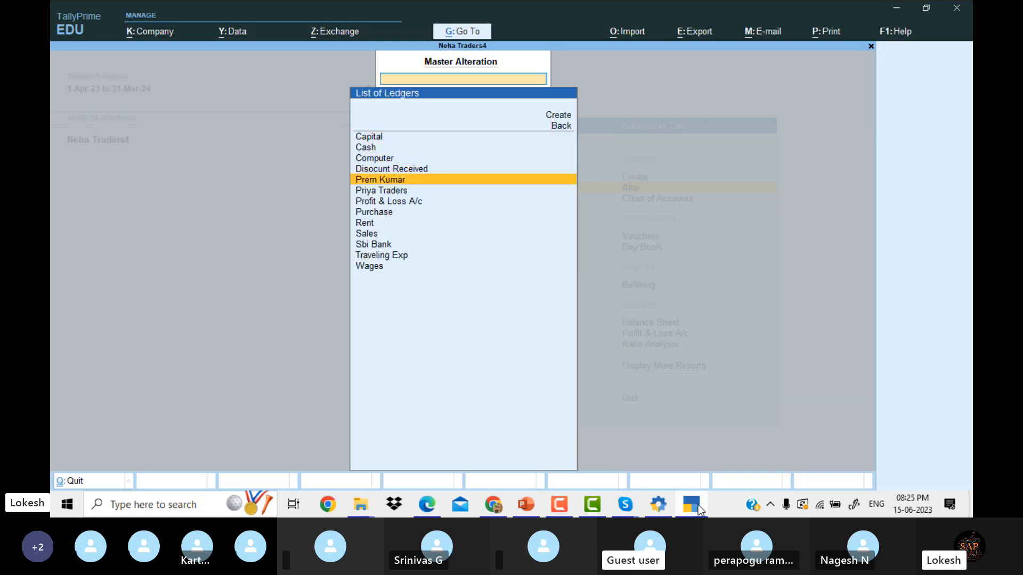
{"action": "key", "text": "Down"}
{"action": "key", "text": "Down"}
{"action": "key", "text": "Down"}
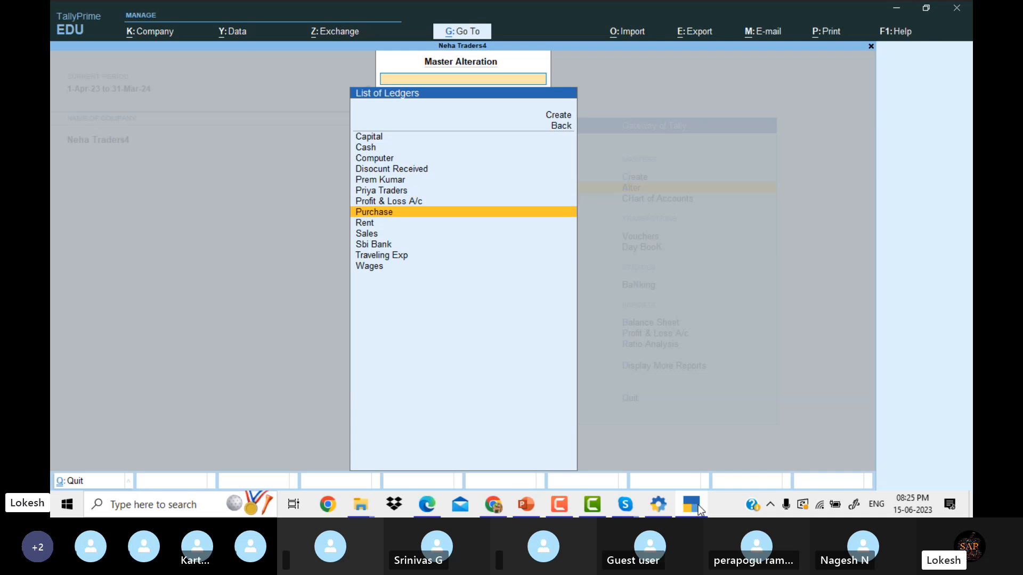
{"action": "key", "text": "Up"}
{"action": "key", "text": "Up"}
{"action": "key", "text": "Up"}
{"action": "key", "text": "Up"}
{"action": "key", "text": "Up"}
{"action": "key", "text": "Up"}
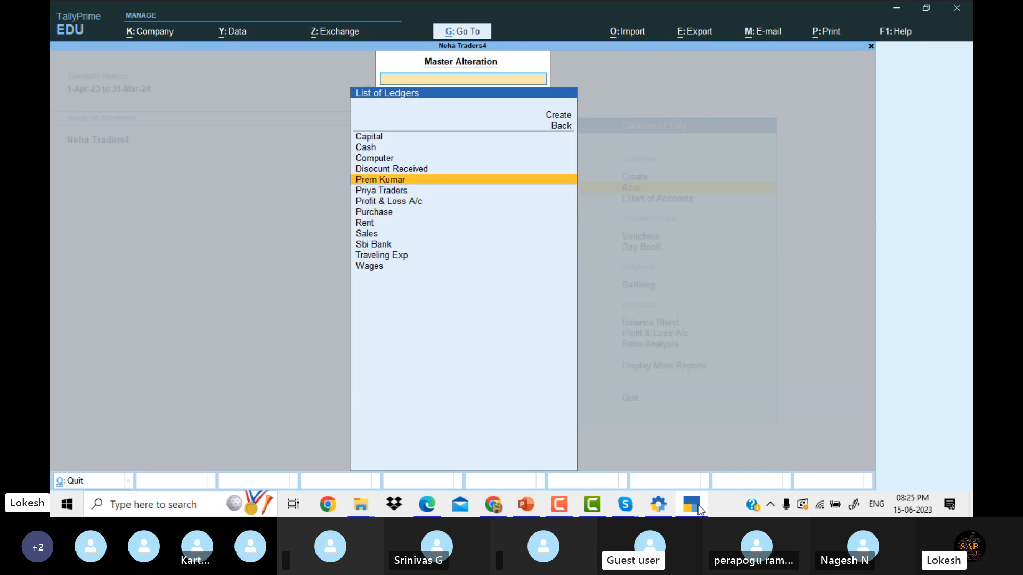
{"action": "key", "text": "Return"}
{"action": "key", "text": "Return"}
{"action": "key", "text": "Return"}
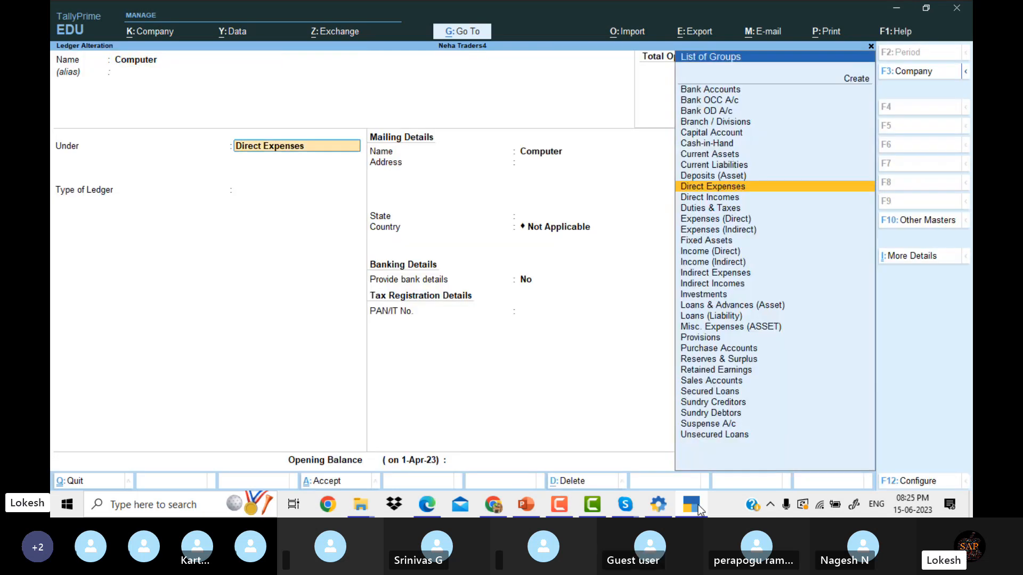
{"action": "type", "text": "F"}
{"action": "key", "text": "Return"}
{"action": "key", "text": "Return"}
{"action": "key", "text": "Return"}
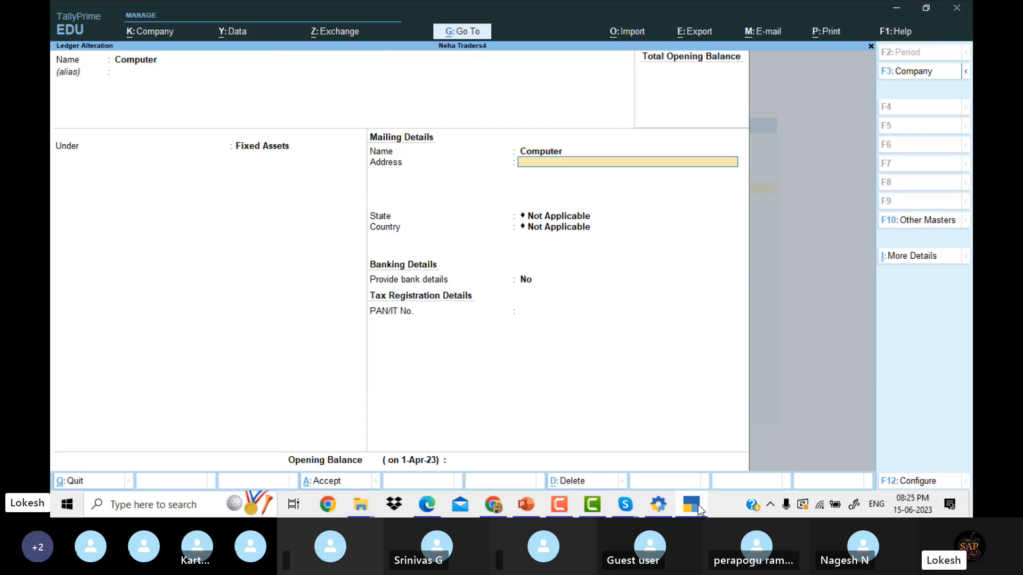
{"action": "key", "text": "Return"}
{"action": "key", "text": "Return"}
{"action": "key", "text": "Return"}
{"action": "key", "text": "Return"}
{"action": "key", "text": "Return"}
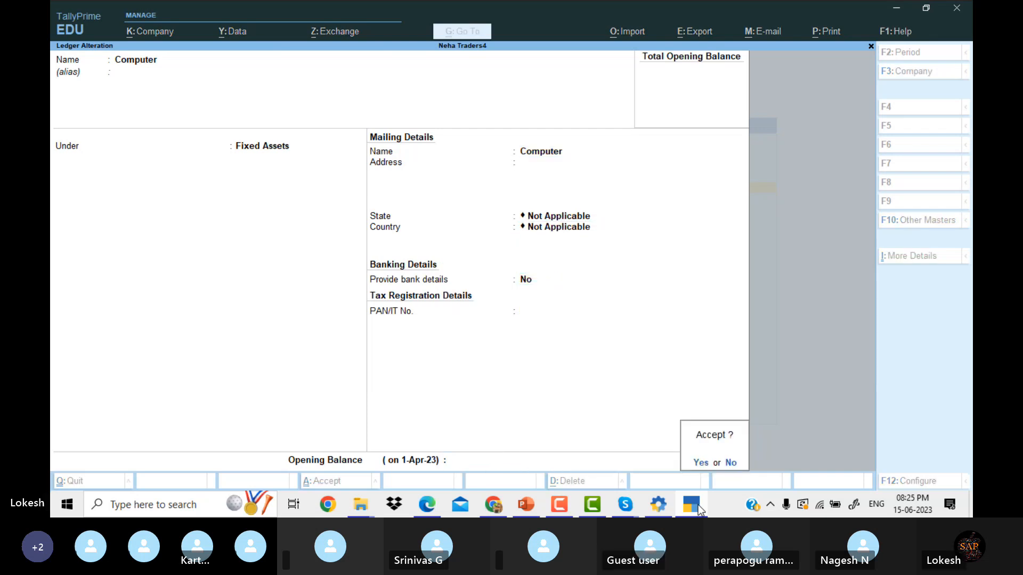
{"action": "key", "text": "Down"}
Regroup Disocunt Received under Indirect Incomes with ledger type Not Applicable and save.
{"action": "key", "text": "Return"}
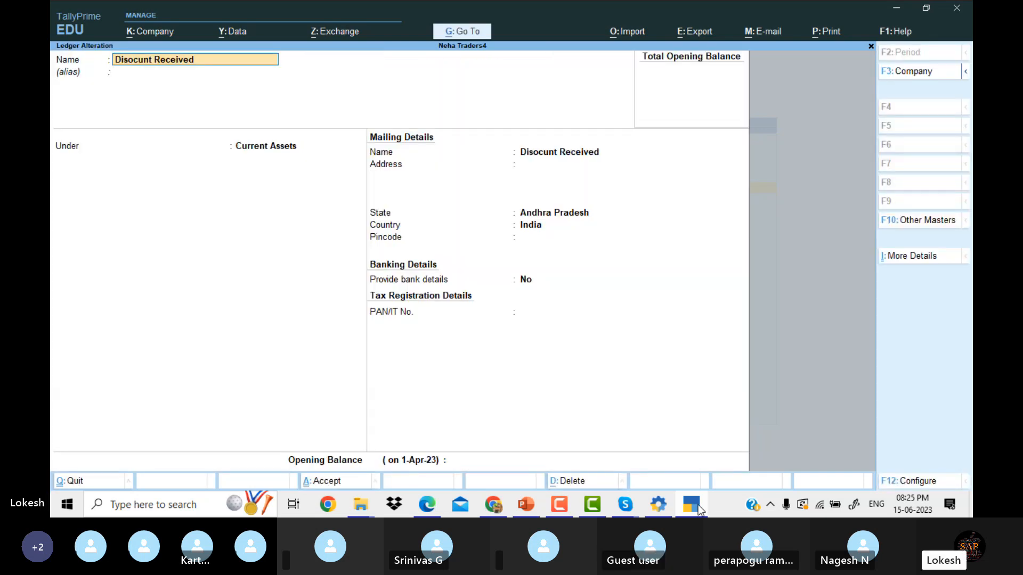
{"action": "key", "text": "Return"}
{"action": "type", "text": "Ind"}
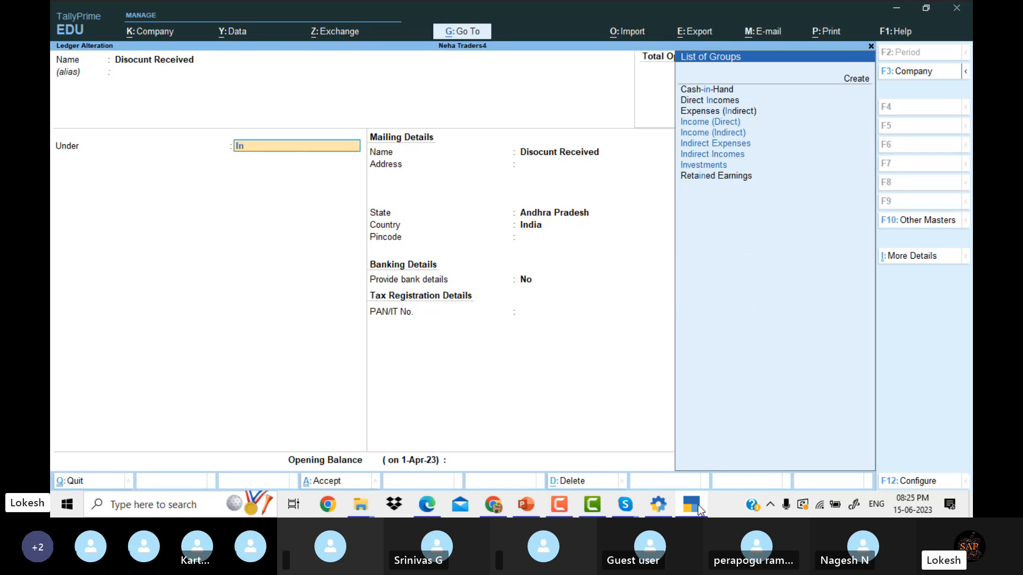
{"action": "key", "text": "Down"}
{"action": "key", "text": "Down"}
{"action": "key", "text": "Return"}
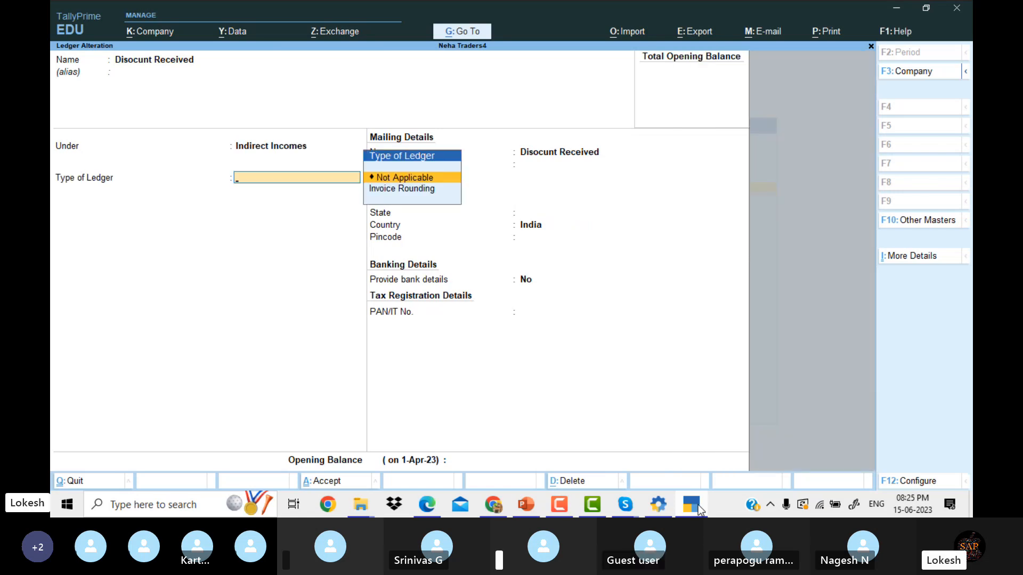
{"action": "key", "text": "Return"}
{"action": "key", "text": "Return"}
{"action": "key", "text": "Return"}
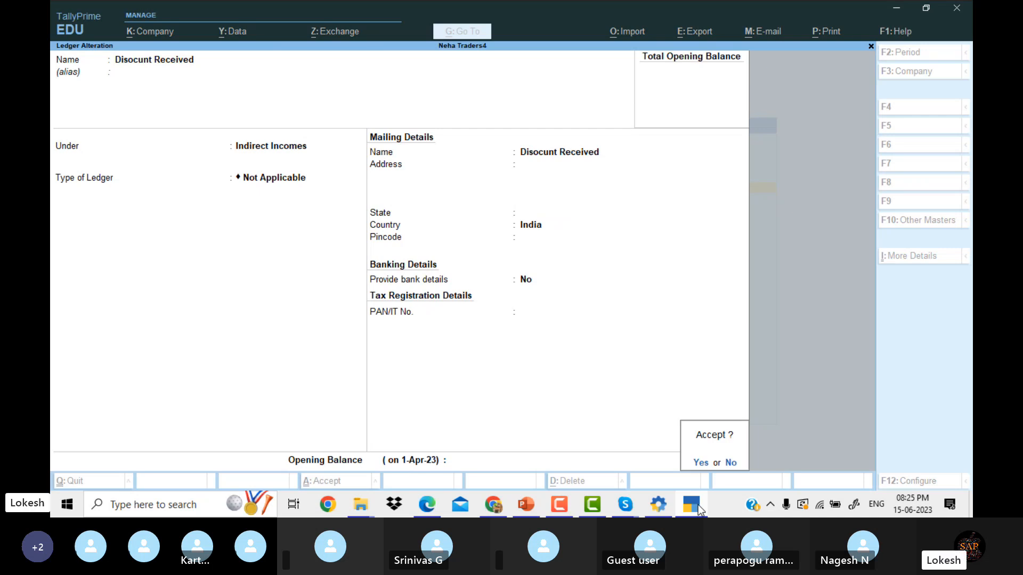
{"action": "key", "text": "Return"}
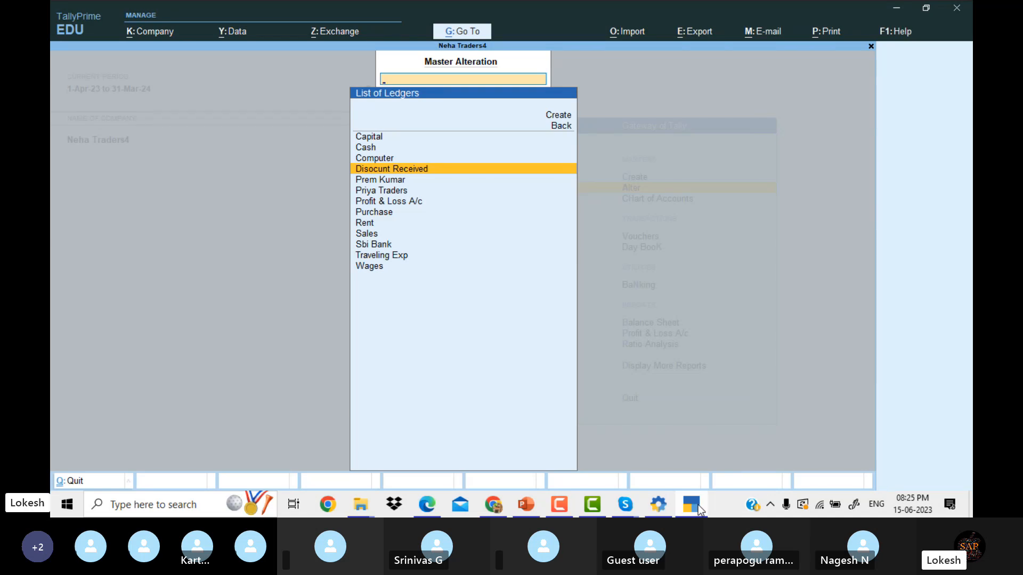
Open a new Payment voucher from the Gateway and set it to Single Entry mode.
{"action": "key", "text": "Escape"}
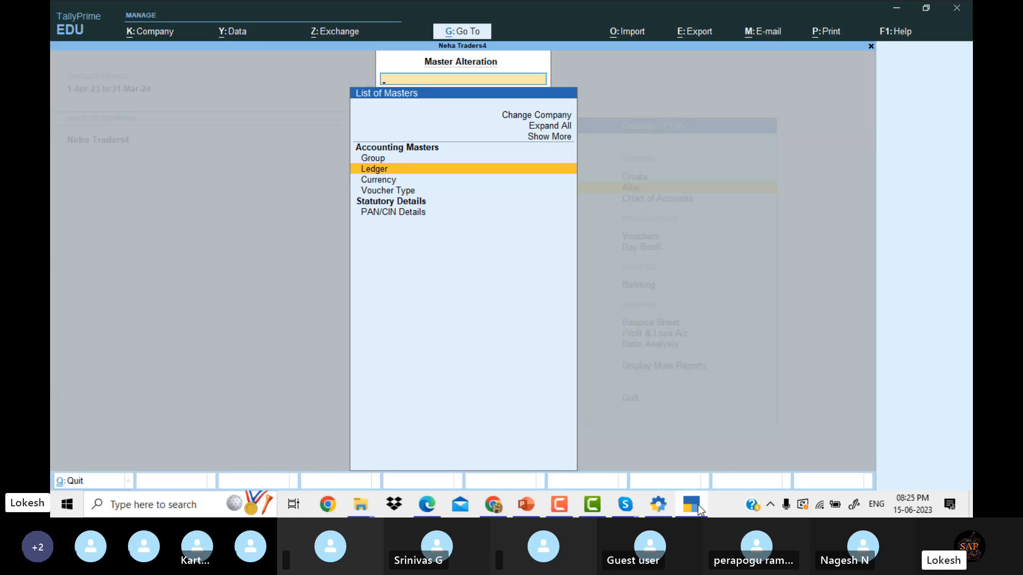
{"action": "key", "text": "Escape"}
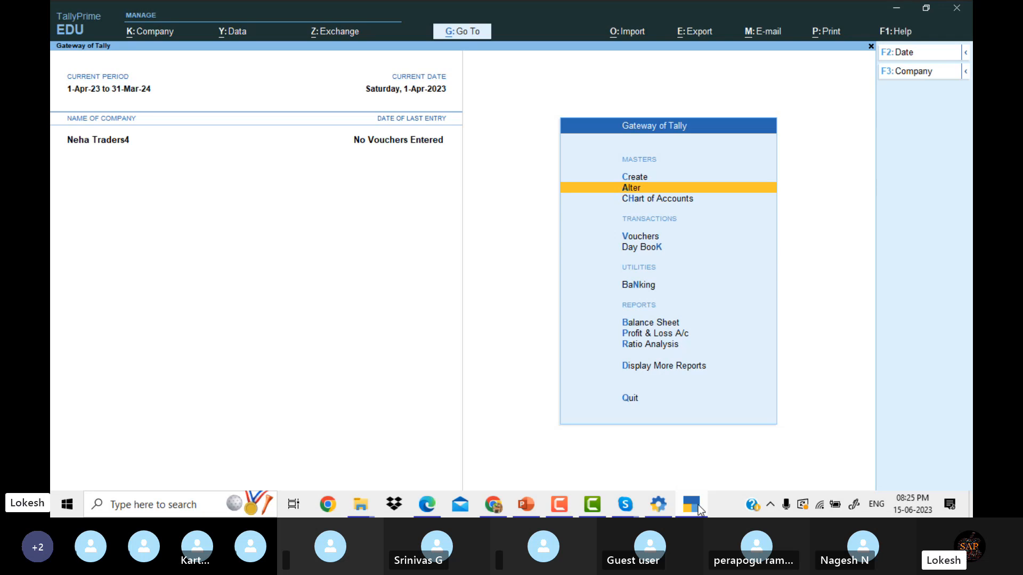
{"action": "key", "text": "Down"}
{"action": "key", "text": "Down"}
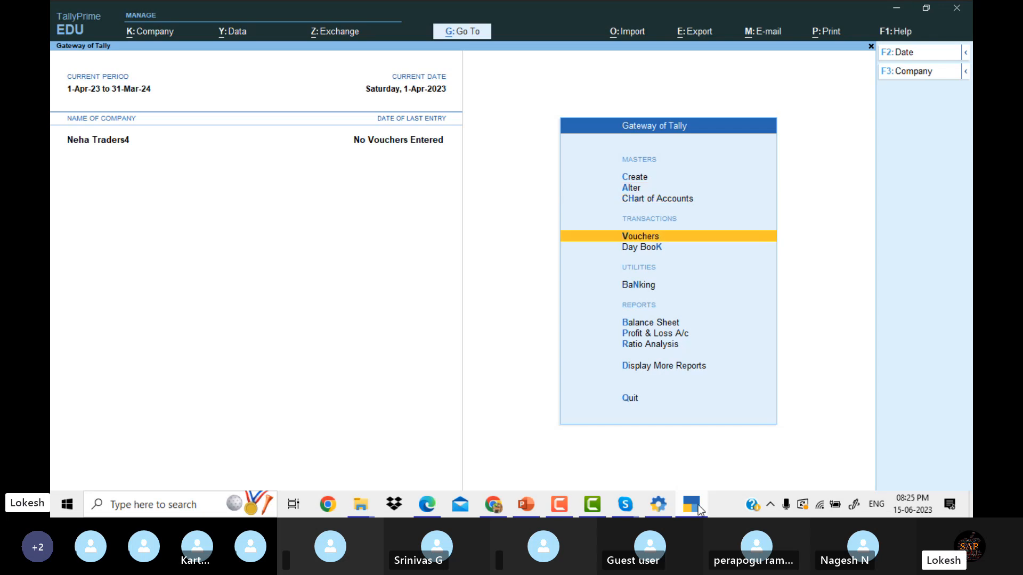
{"action": "key", "text": "Return"}
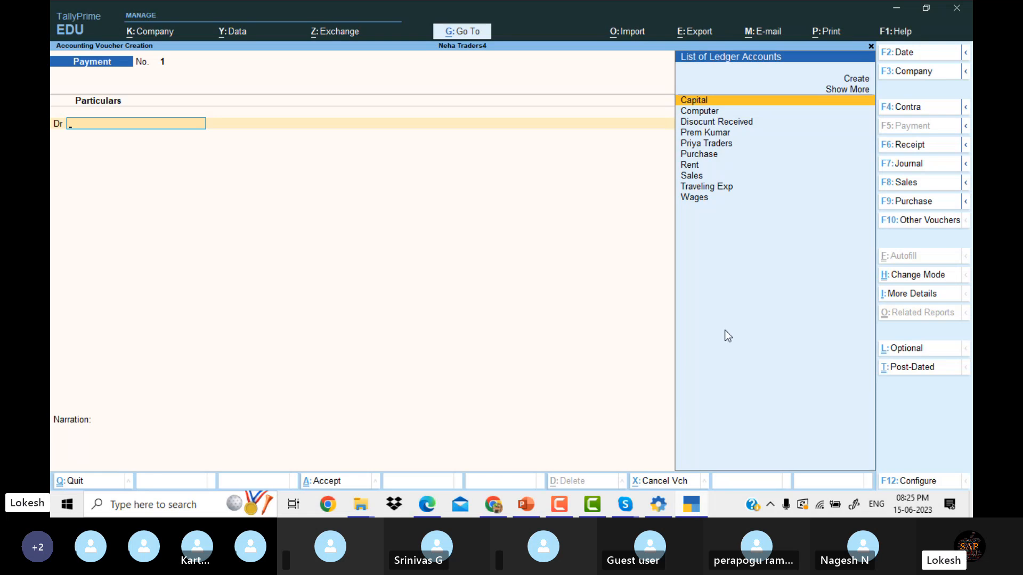
{"action": "left_click", "coordinate": [919, 280]}
{"action": "key", "text": "Down"}
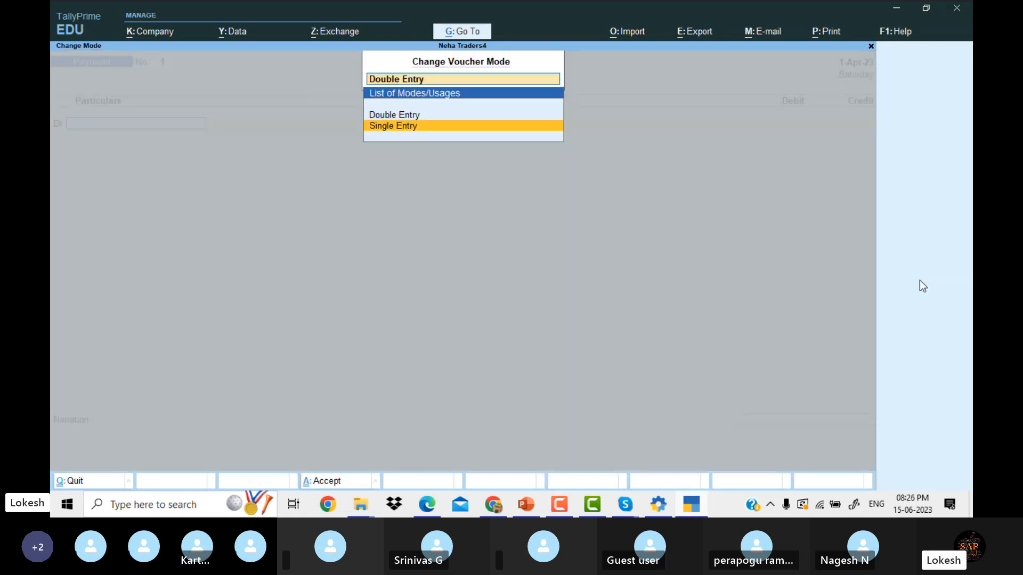
{"action": "key", "text": "Return"}
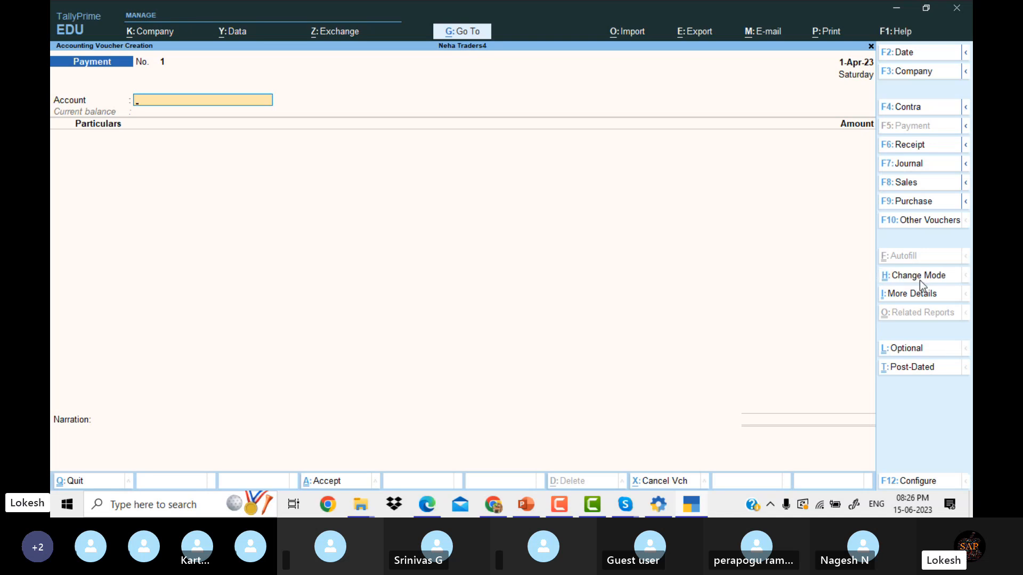
Switch the Payment voucher's entry mode from Single Entry to Double Entry.
{"action": "left_click", "coordinate": [920, 280]}
{"action": "key", "text": "Up"}
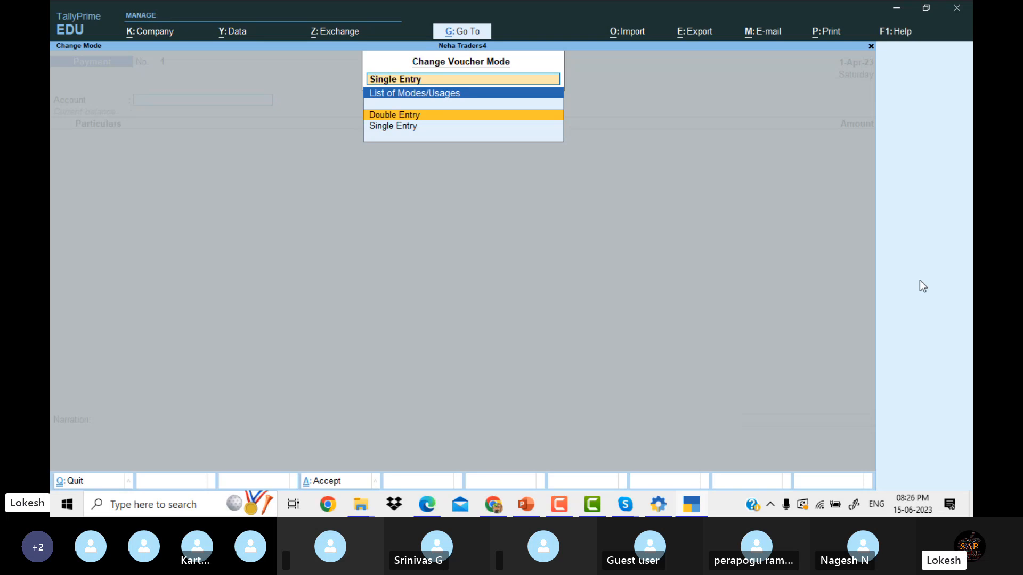
{"action": "key", "text": "Down"}
{"action": "key", "text": "Return"}
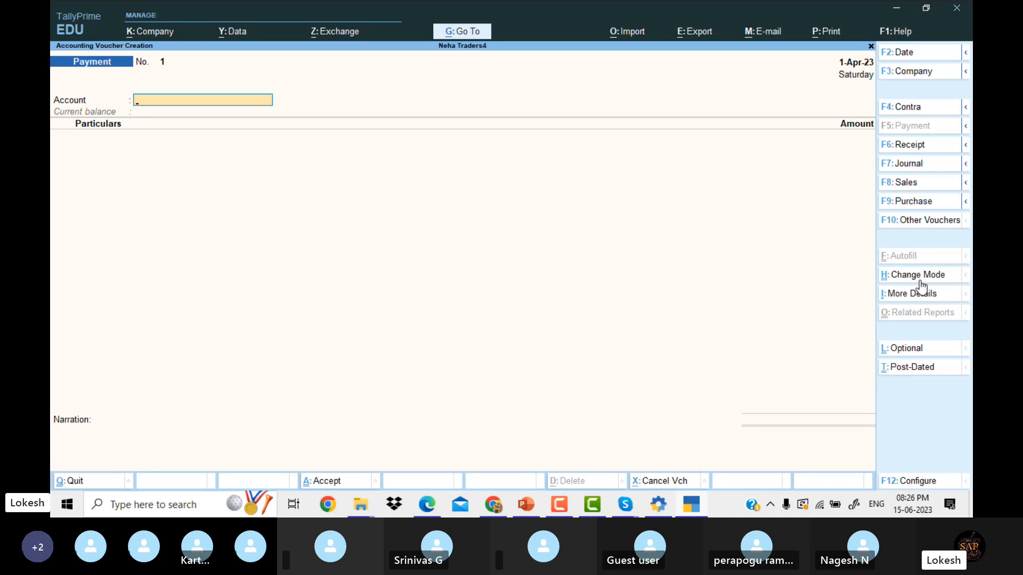
{"action": "left_click", "coordinate": [919, 281]}
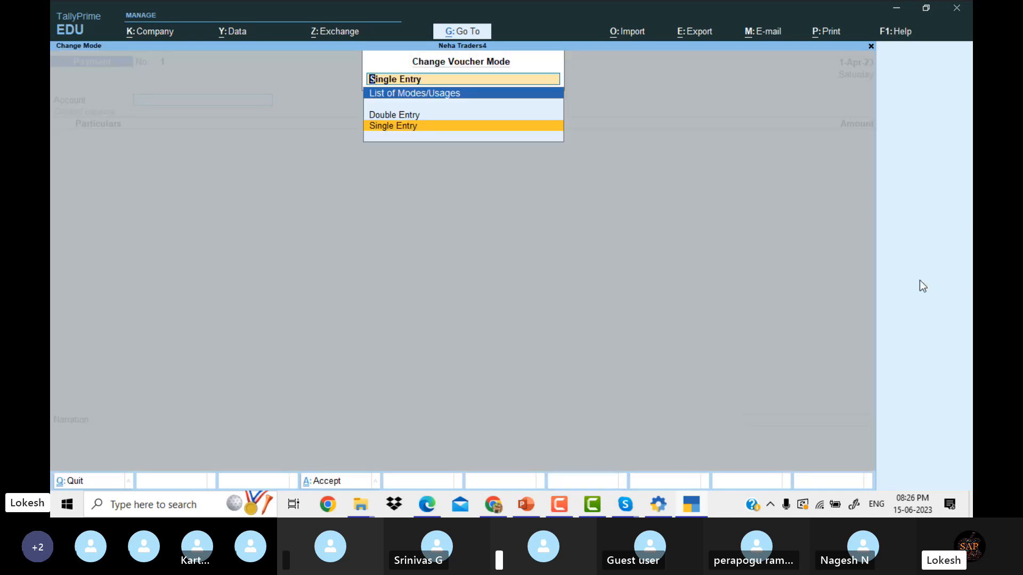
{"action": "key", "text": "Up"}
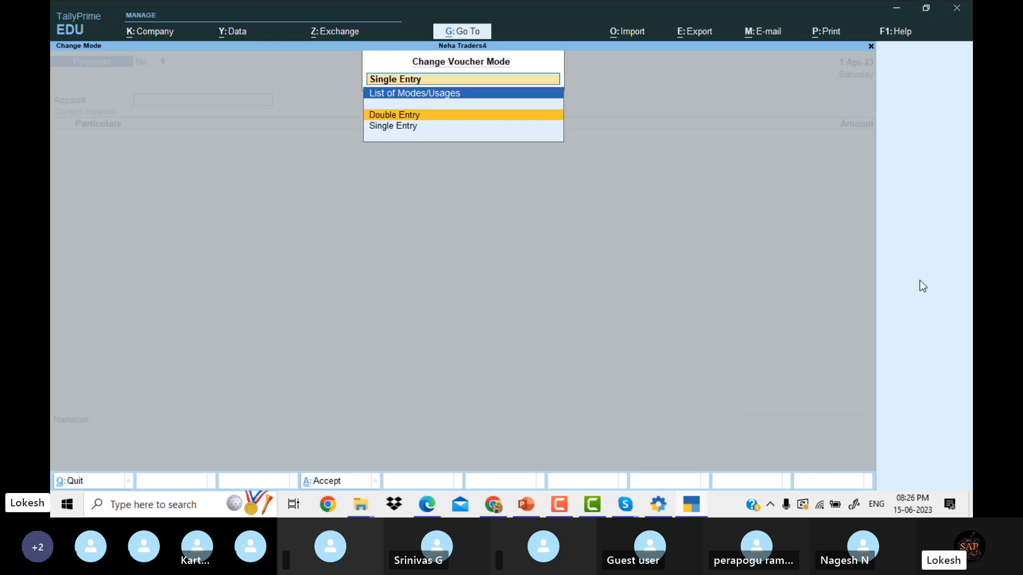
{"action": "key", "text": "Return"}
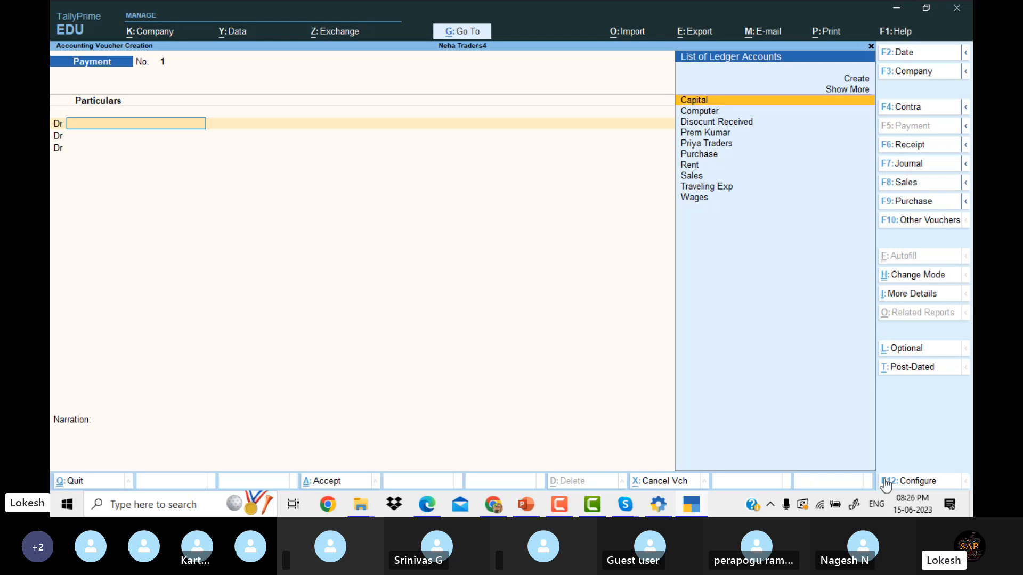
{"action": "left_click", "coordinate": [906, 486]}
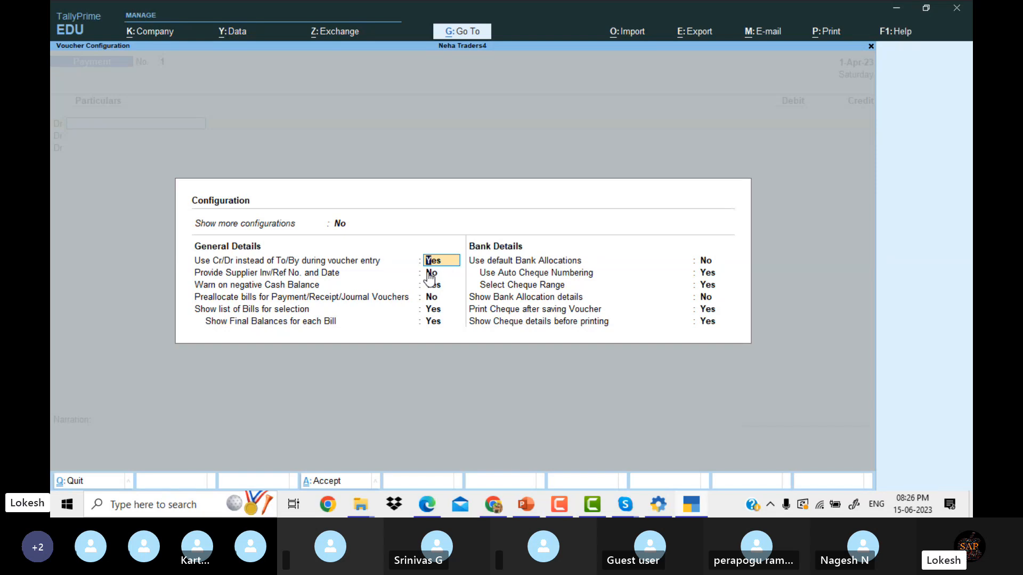
{"action": "type", "text": "n"}
{"action": "key", "text": "Return"}
{"action": "key", "text": "ctrl+a"}
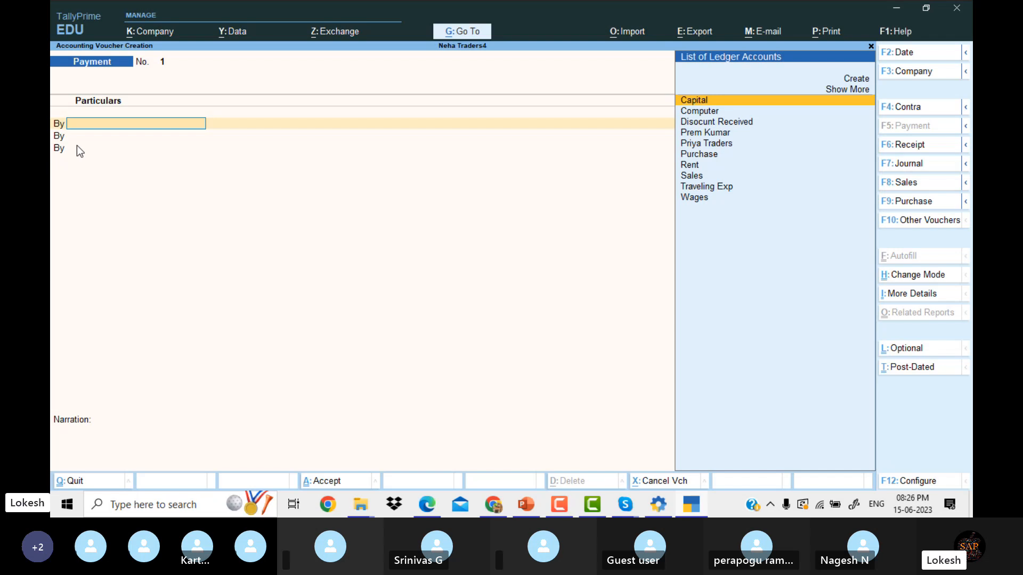
{"action": "key", "text": "Escape"}
{"action": "key", "text": "Return"}
{"action": "key", "text": "Return"}
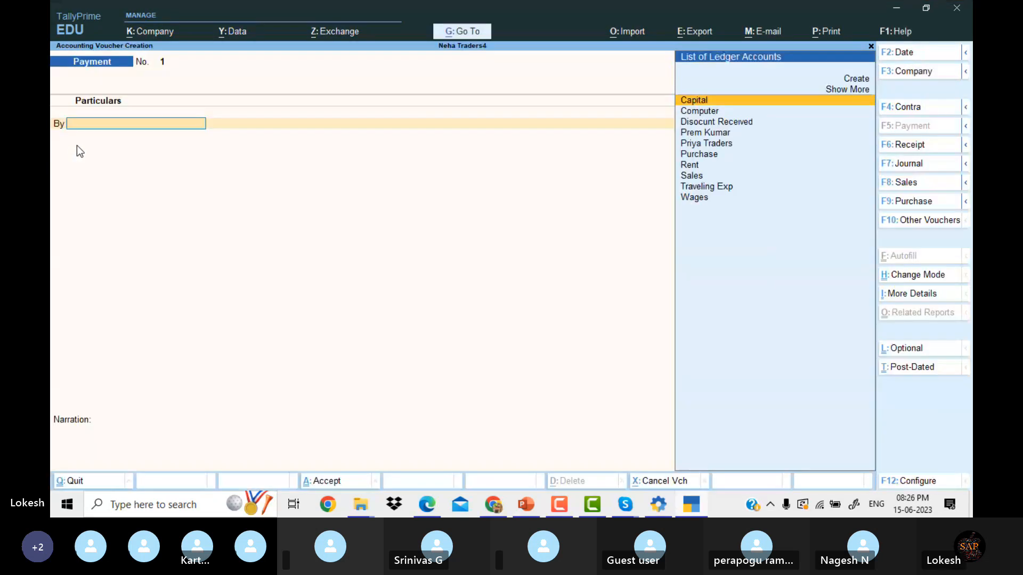
{"action": "left_click", "coordinate": [929, 479]}
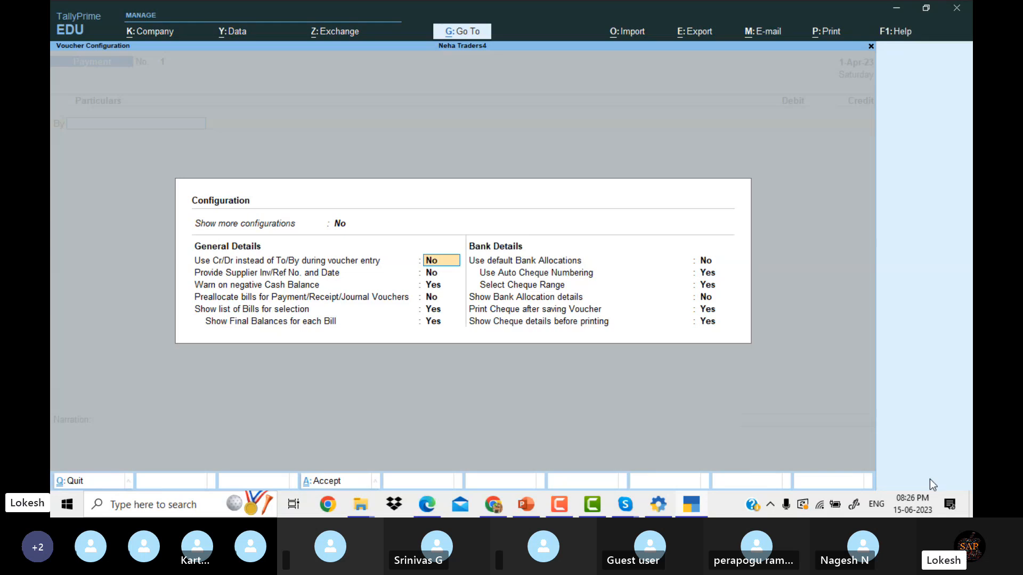
{"action": "type", "text": "y"}
{"action": "key", "text": "Return"}
{"action": "key", "text": "Return"}
{"action": "key", "text": "Return"}
{"action": "key", "text": "Return"}
{"action": "key", "text": "Return"}
{"action": "key", "text": "Return"}
{"action": "key", "text": "Return"}
{"action": "key", "text": "Return"}
{"action": "key", "text": "Return"}
{"action": "key", "text": "Return"}
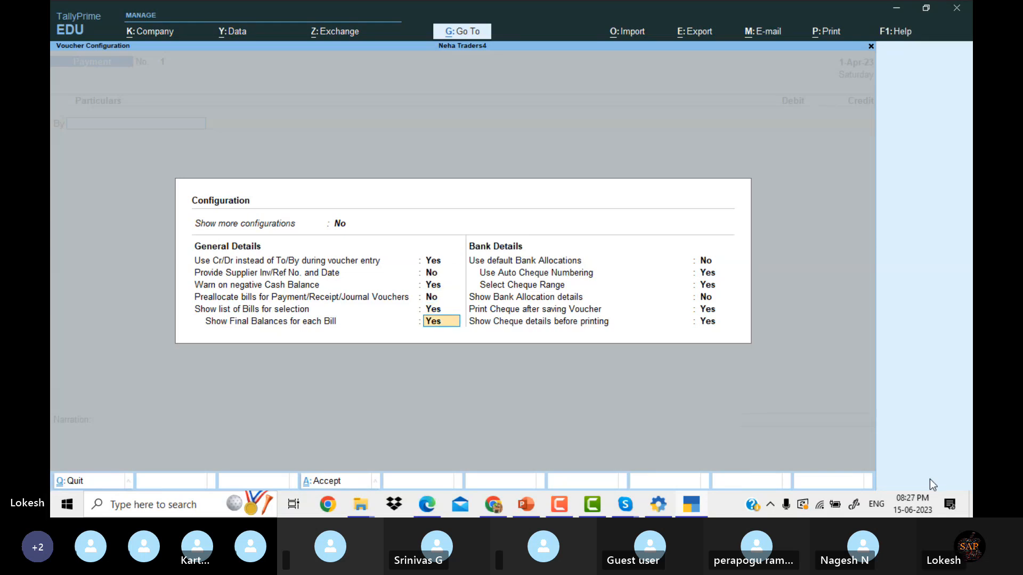
{"action": "key", "text": "Return"}
{"action": "key", "text": "Return"}
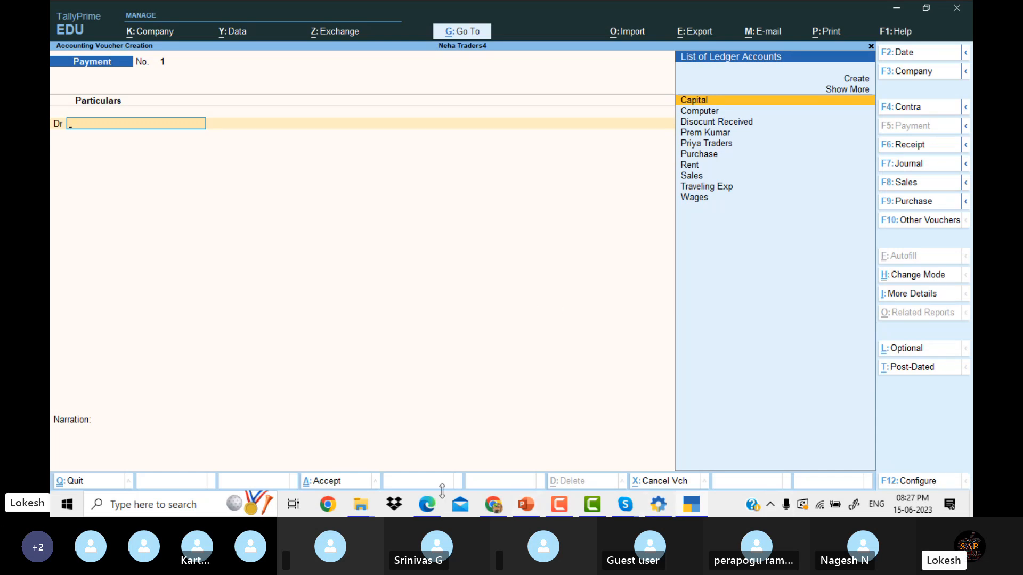
{"action": "left_click", "coordinate": [428, 503]}
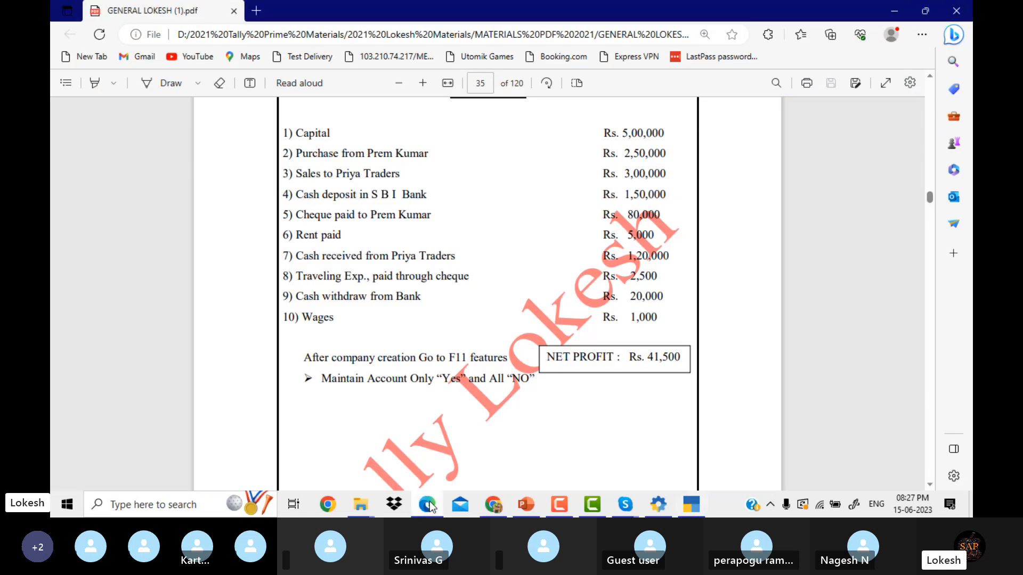
{"action": "scroll", "coordinate": [548, 277], "scroll_direction": "up", "scroll_amount": 2}
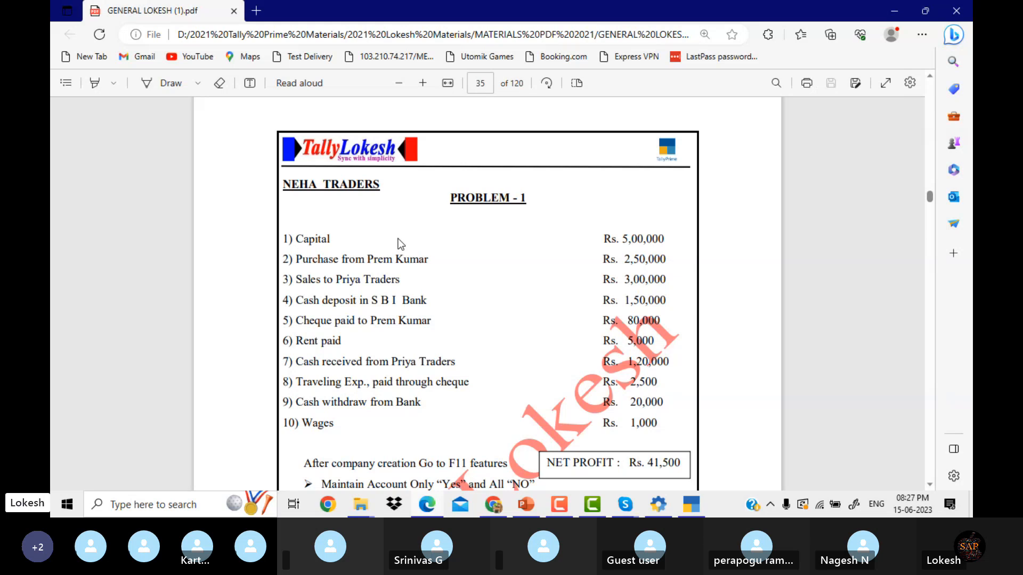
{"action": "left_click", "coordinate": [691, 503]}
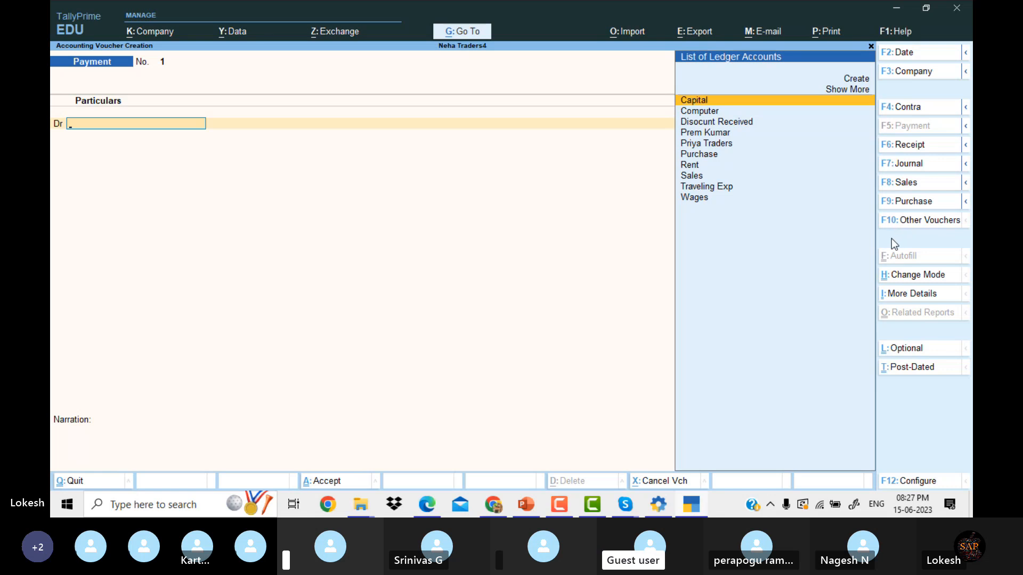
Change the voucher type to Receipt using F6: Receipt.
{"action": "left_click", "coordinate": [912, 148]}
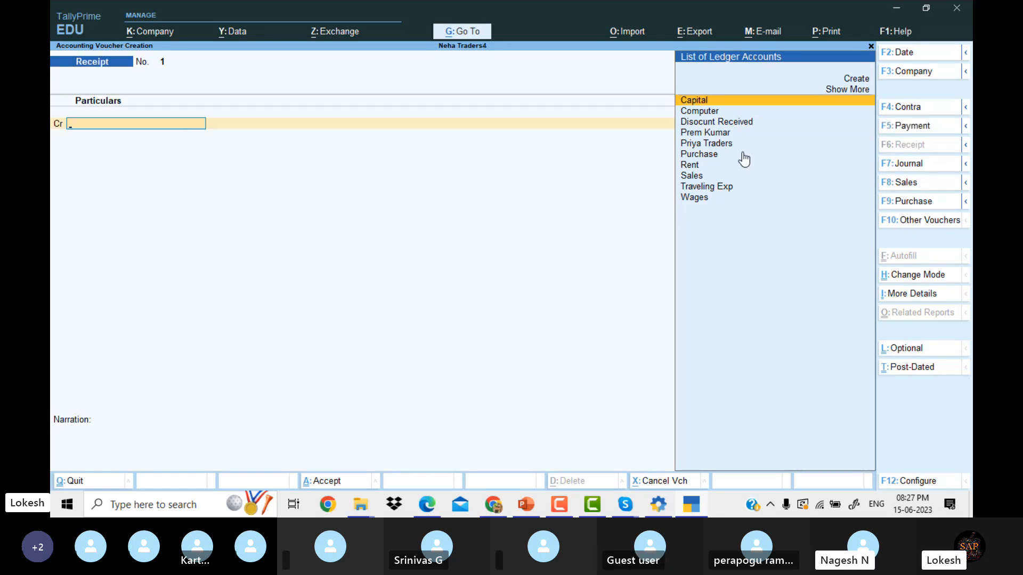
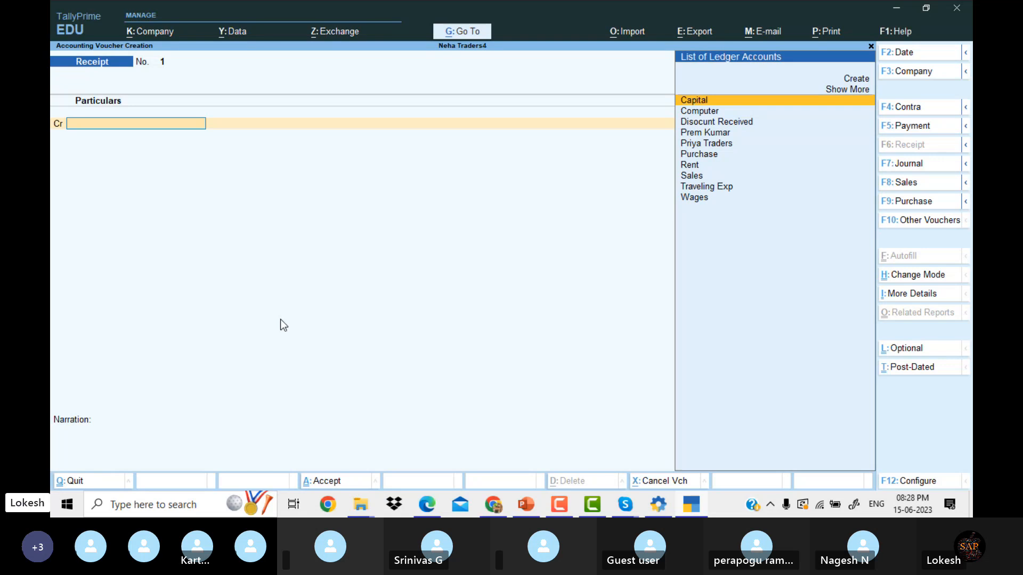
Check the problem sheet, then select Capital as the credit ledger of Receipt voucher 1.
{"action": "left_click", "coordinate": [428, 505]}
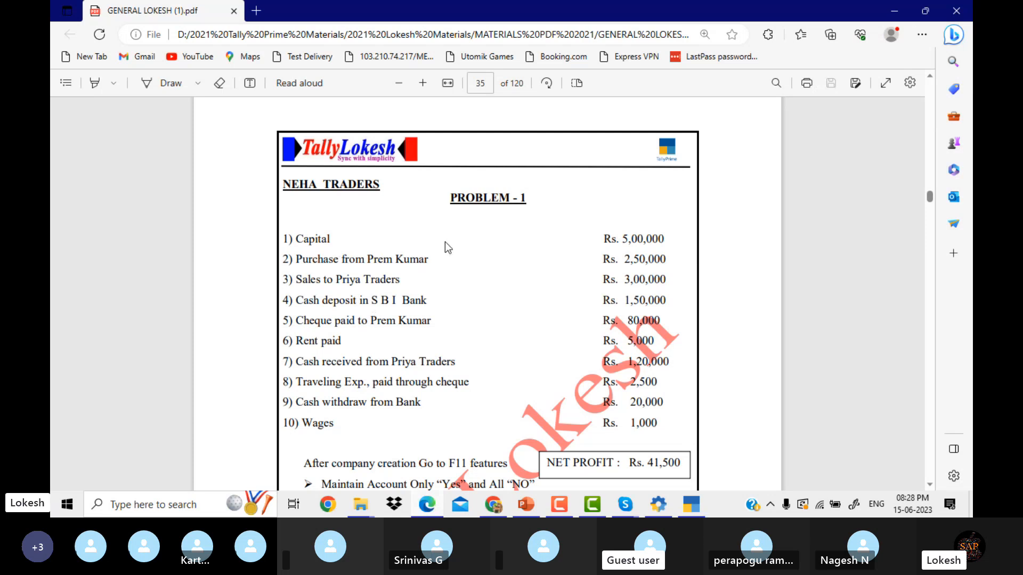
{"action": "mouse_move", "coordinate": [698, 509]}
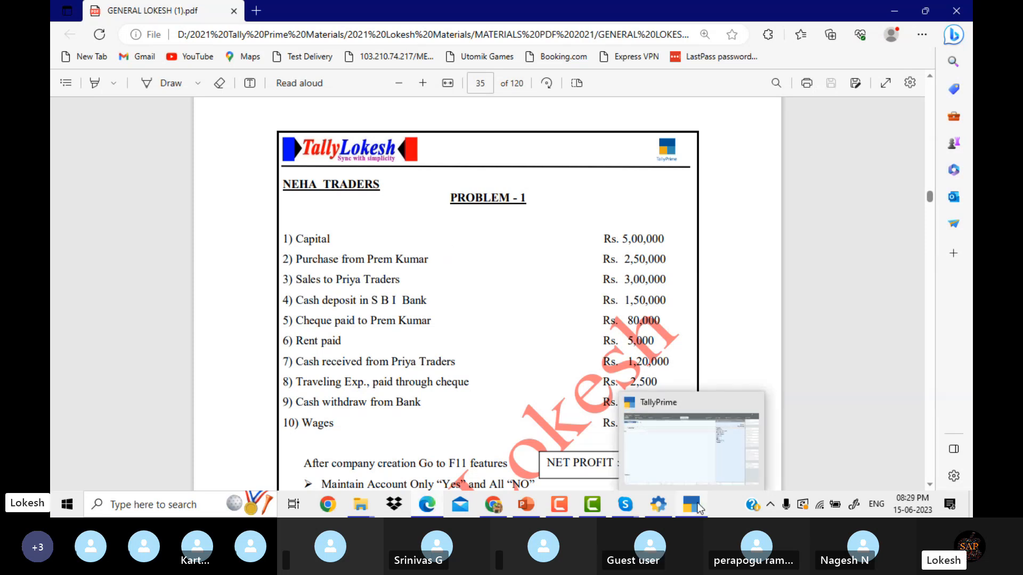
{"action": "left_click", "coordinate": [689, 458]}
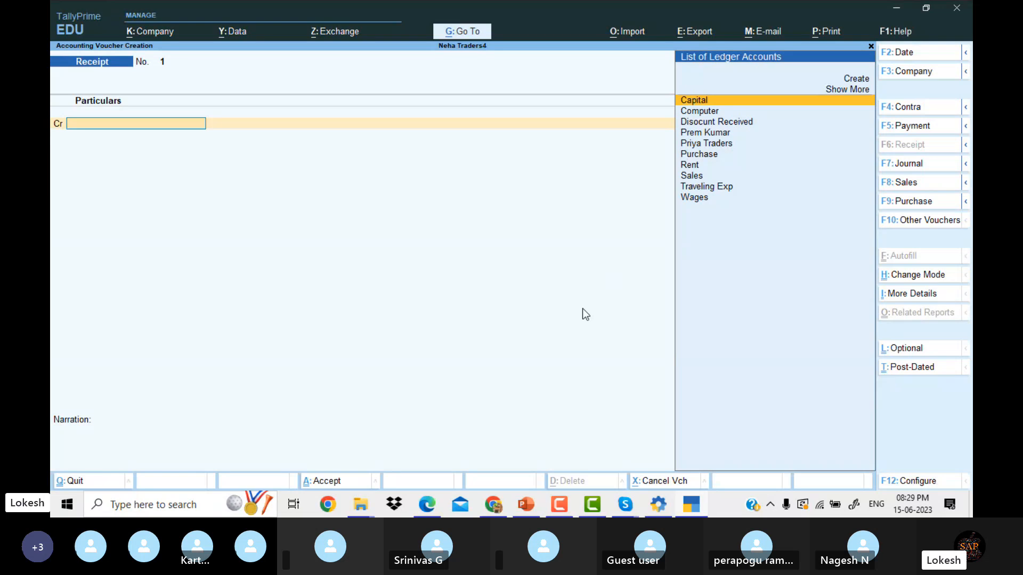
{"action": "left_click", "coordinate": [491, 513]}
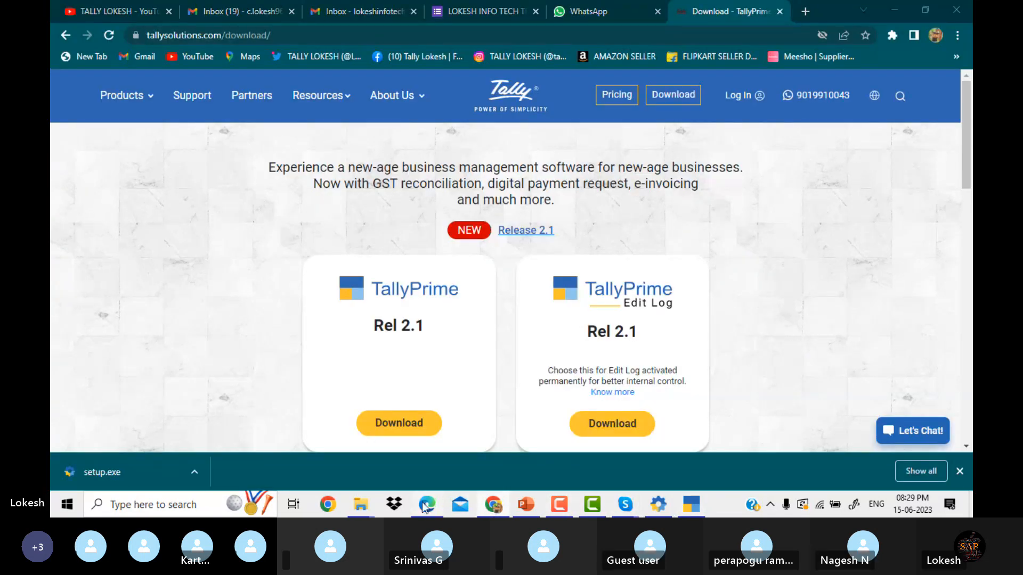
{"action": "left_click", "coordinate": [426, 505]}
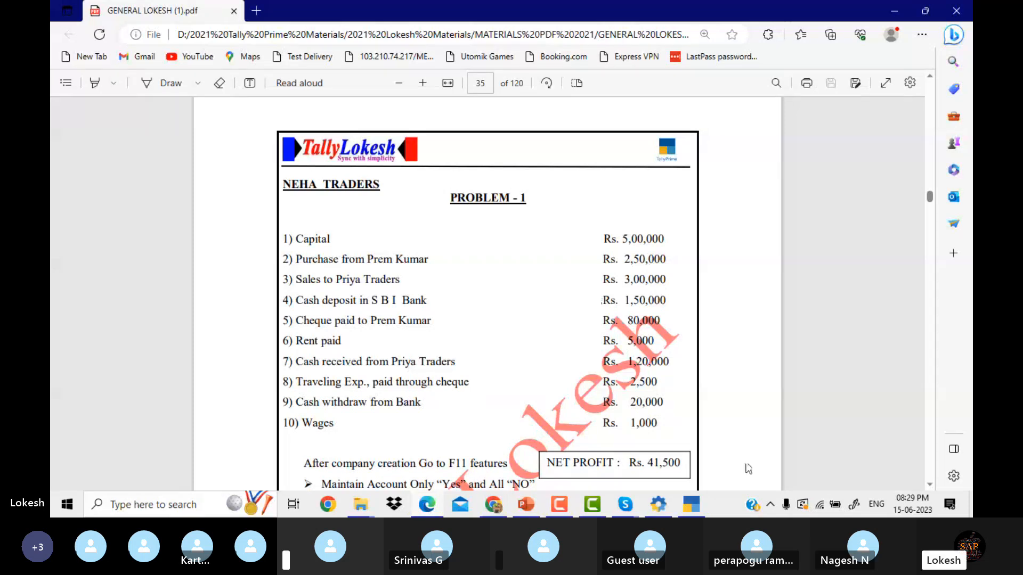
{"action": "left_click", "coordinate": [696, 507]}
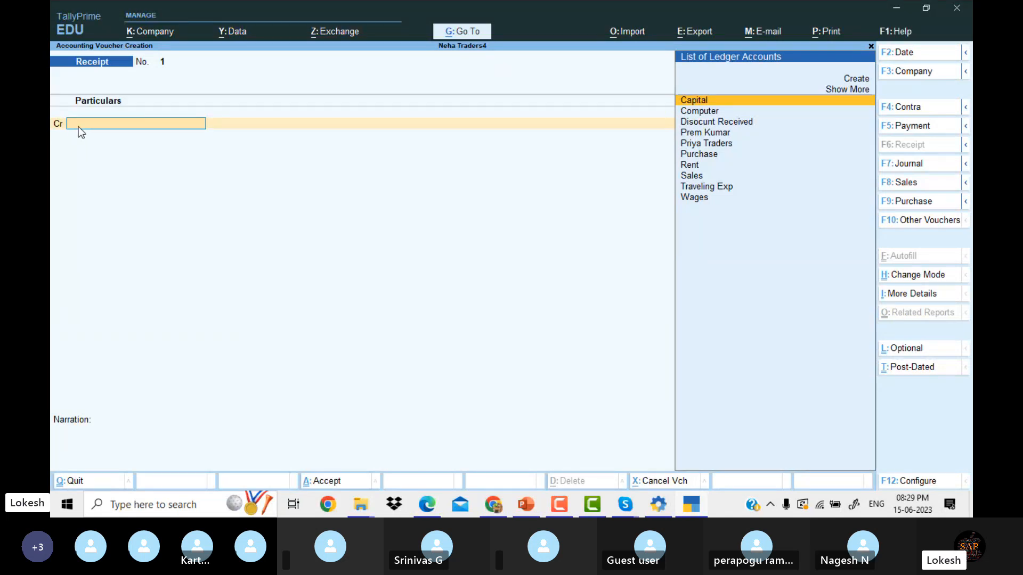
{"action": "key", "text": "Return"}
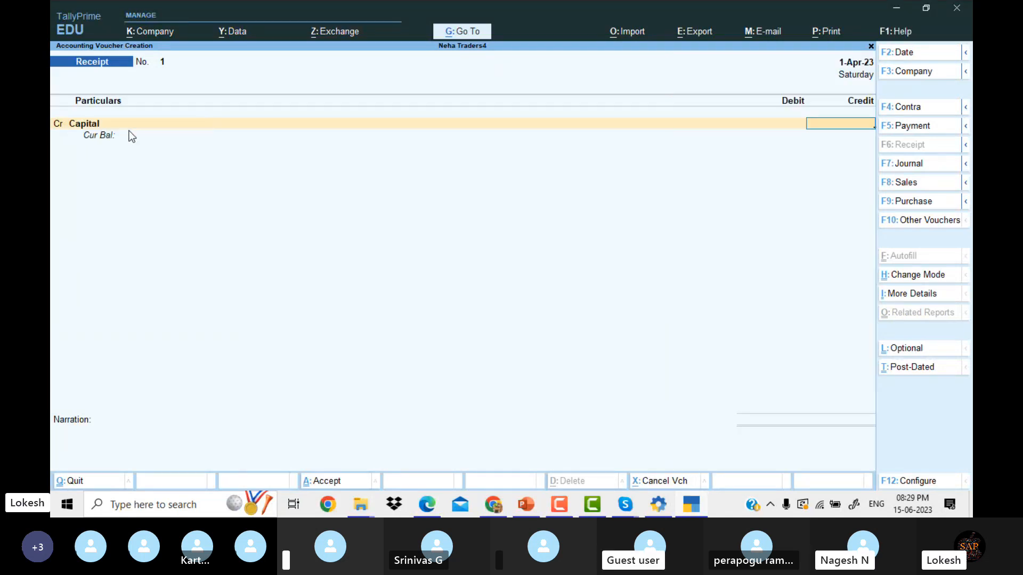
Credit Capital 5,00,000, debit Cash for the same amount, and save the receipt.
{"action": "left_click", "coordinate": [428, 504]}
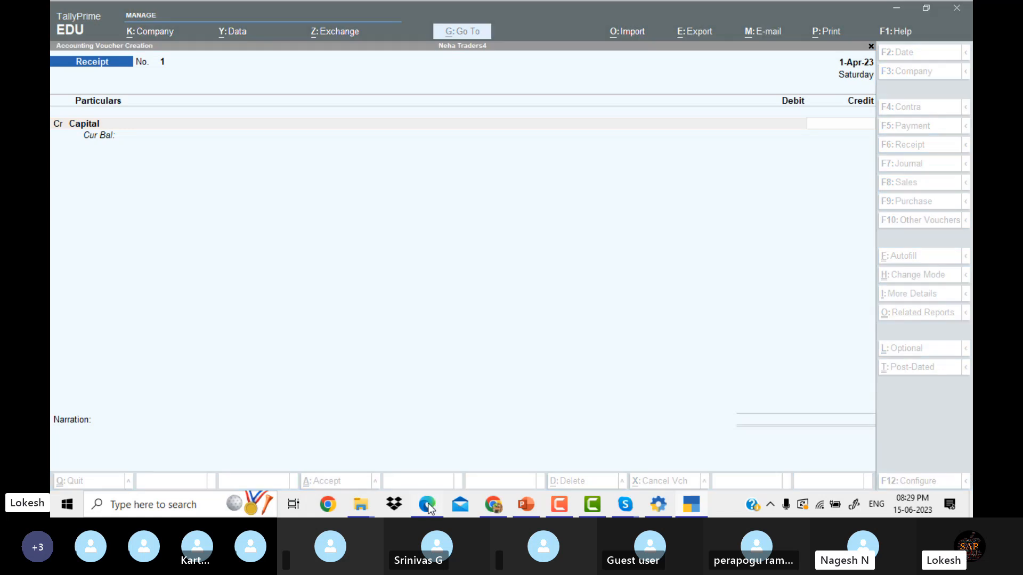
{"action": "left_click", "coordinate": [429, 504]}
{"action": "type", "text": "500000"}
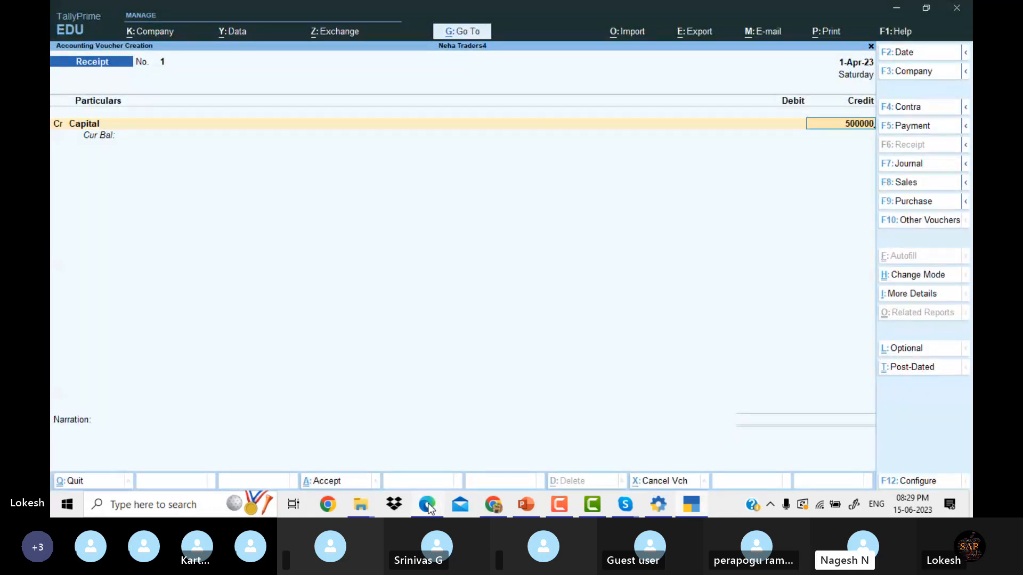
{"action": "key", "text": "Return"}
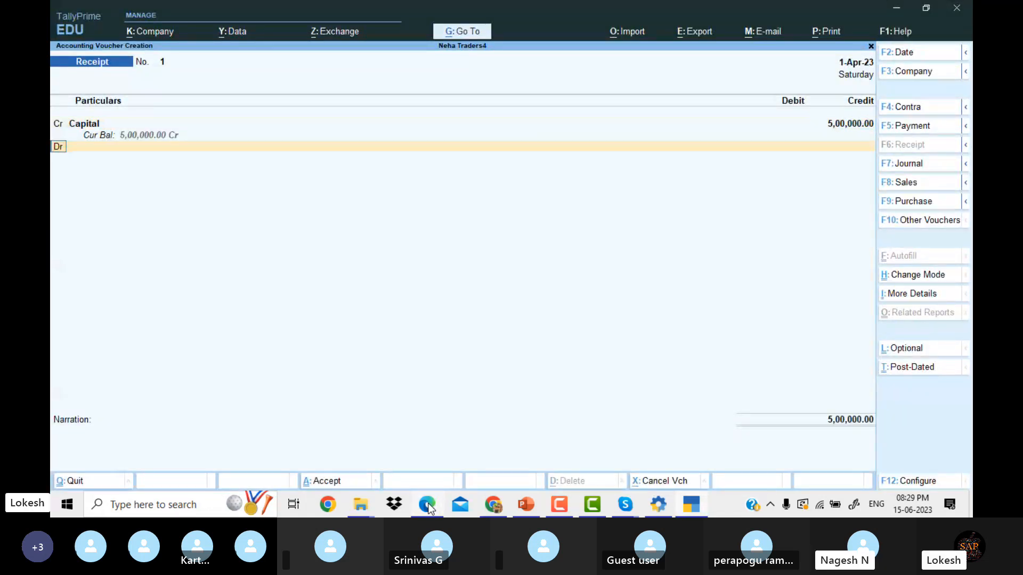
{"action": "key", "text": "Return"}
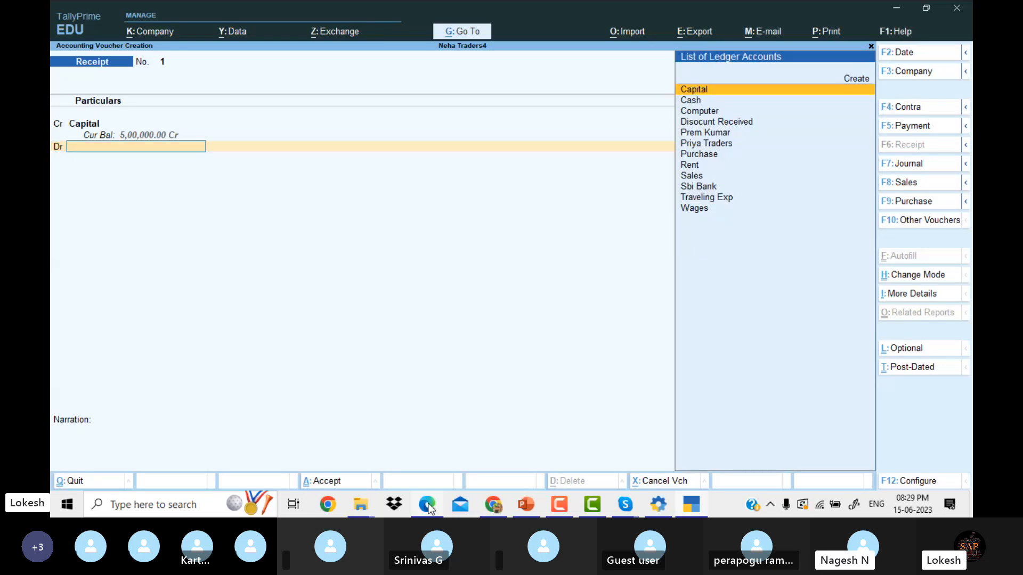
{"action": "key", "text": "Down"}
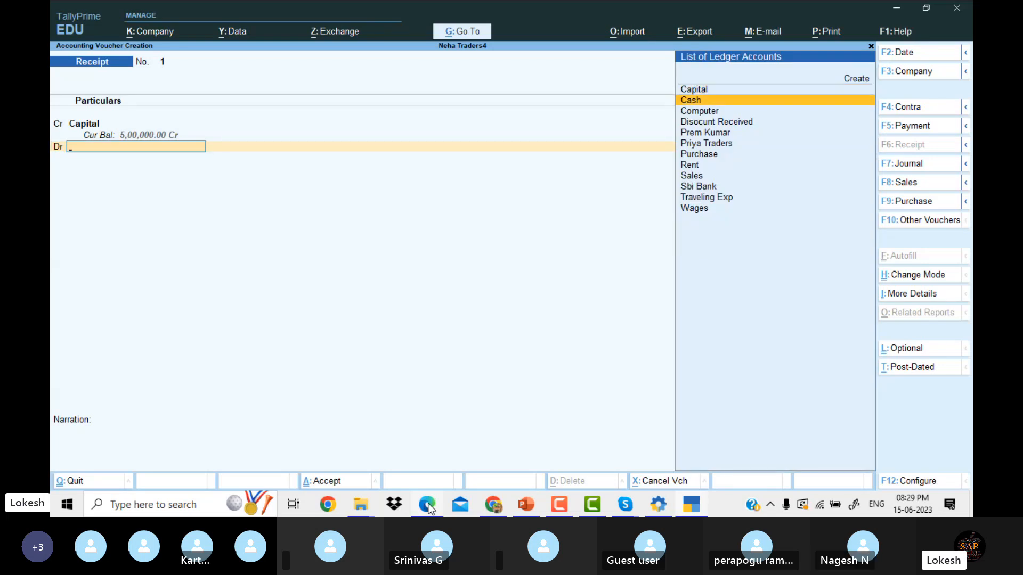
{"action": "key", "text": "Return"}
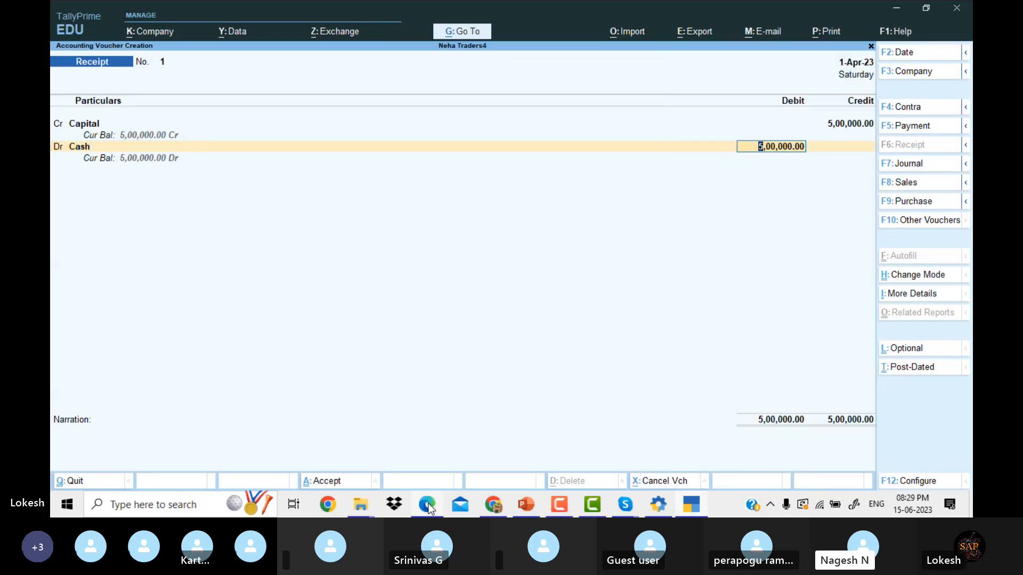
{"action": "key", "text": "Return"}
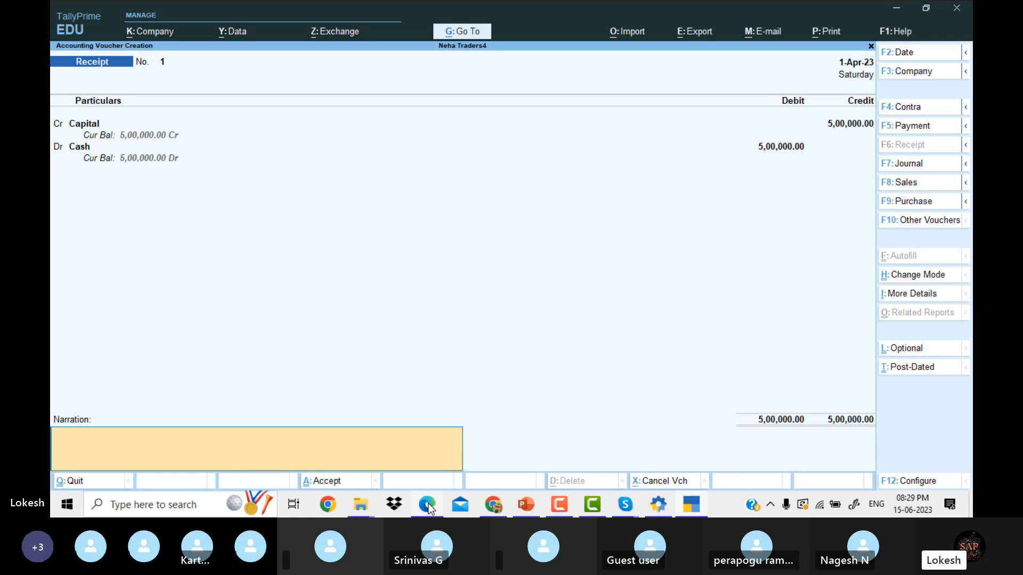
{"action": "key", "text": "Return"}
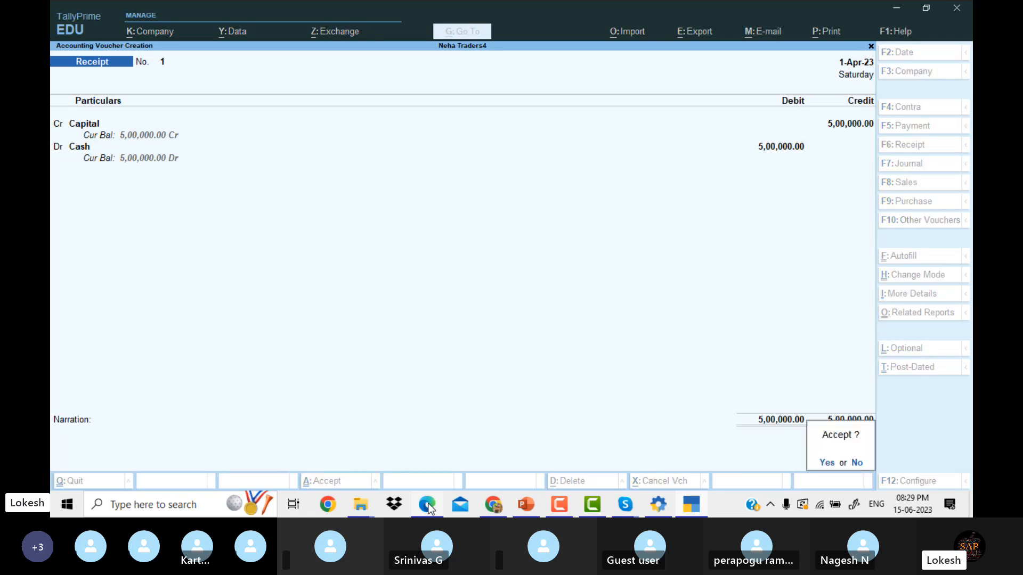
{"action": "key", "text": "Return"}
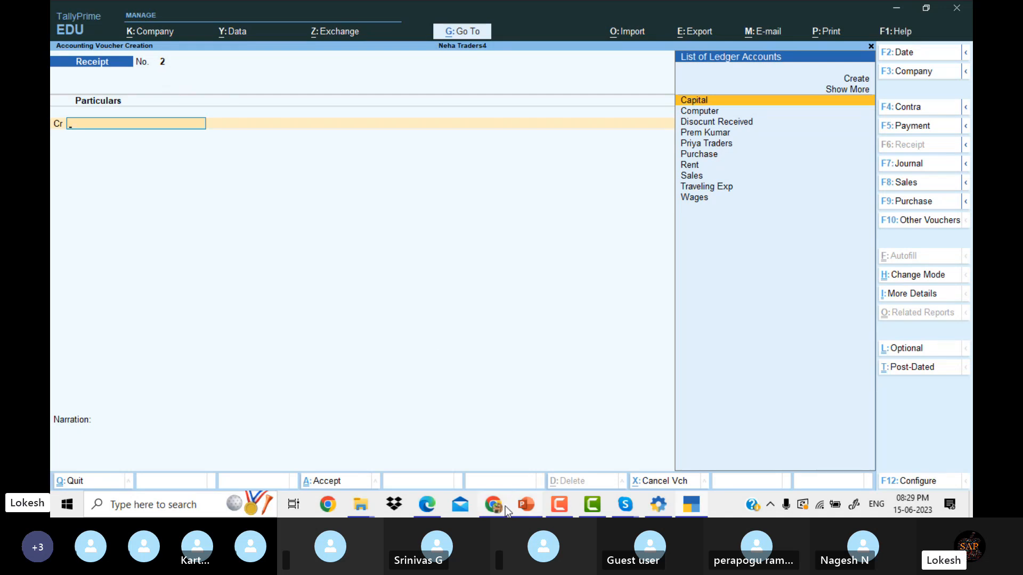
Open a Purchase voucher in As Voucher mode, skipping invoice number and date to the credit ledger.
{"action": "left_click", "coordinate": [429, 508]}
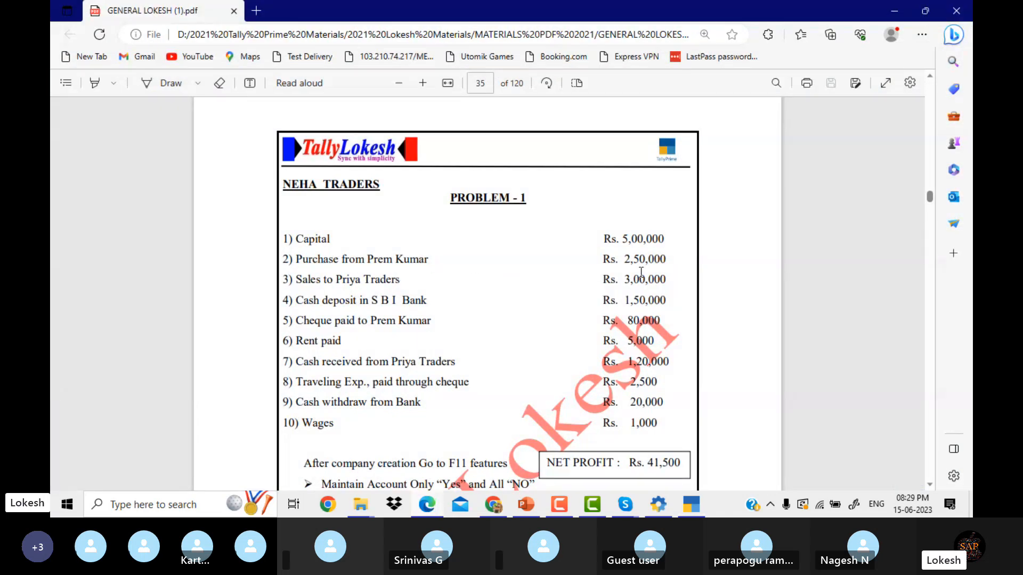
{"action": "left_click", "coordinate": [692, 504]}
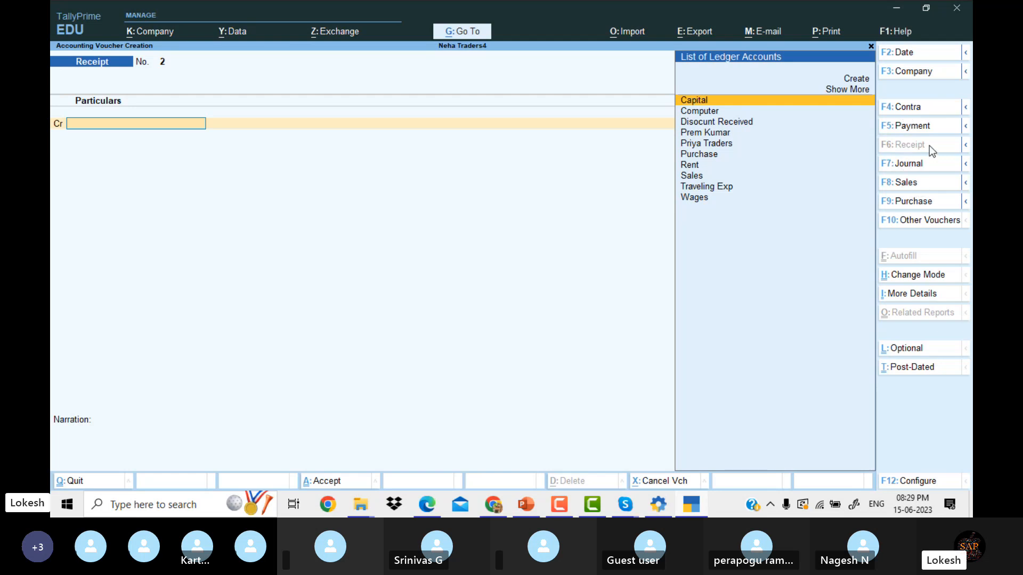
{"action": "left_click", "coordinate": [929, 203]}
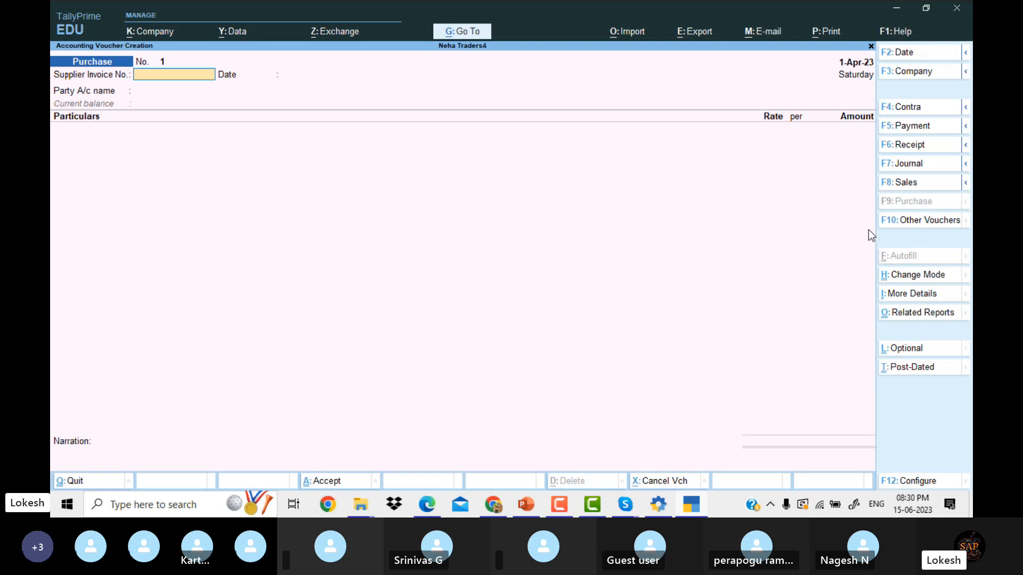
{"action": "left_click", "coordinate": [897, 276]}
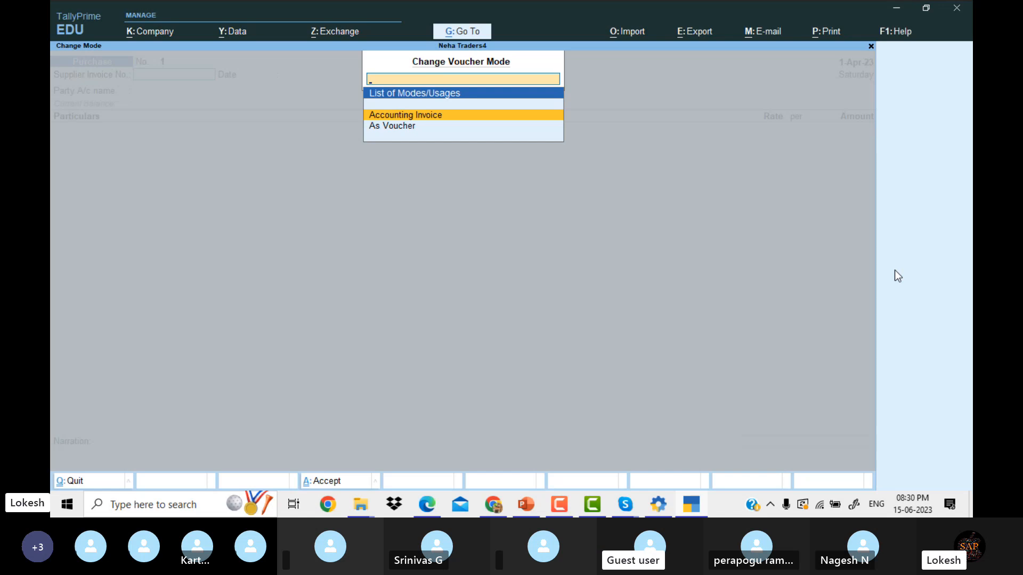
{"action": "key", "text": "Down"}
{"action": "key", "text": "Return"}
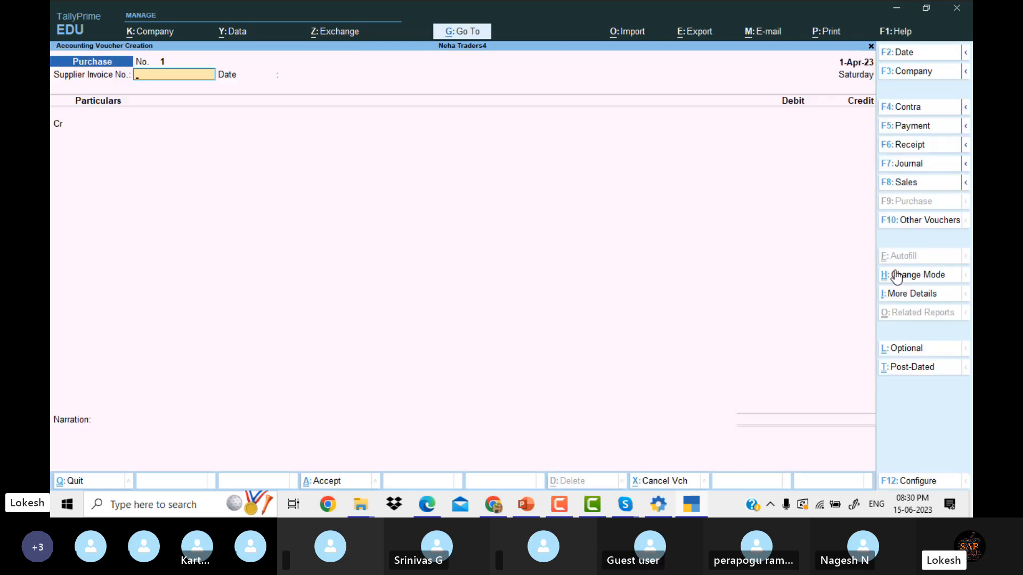
{"action": "key", "text": "Return"}
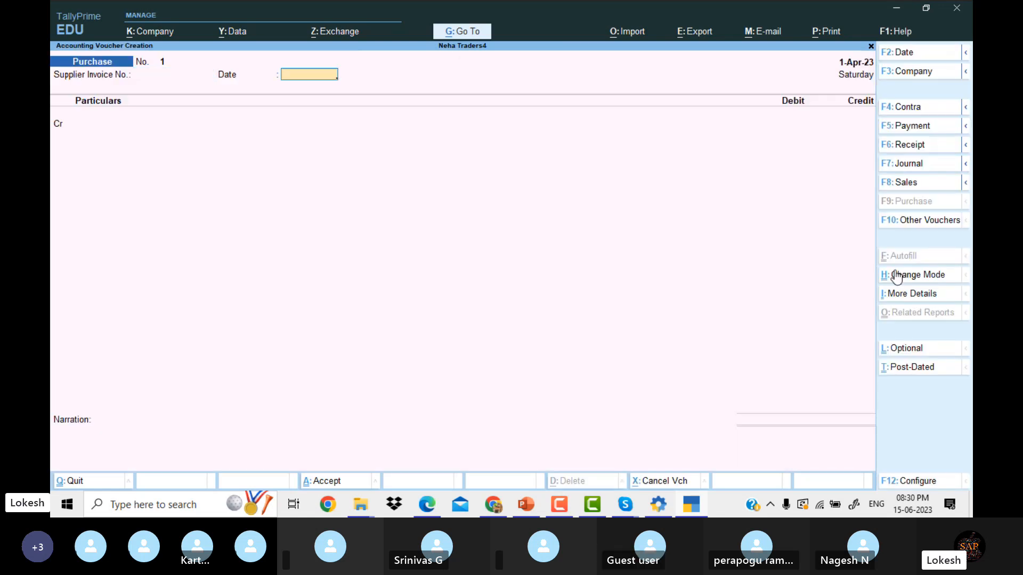
{"action": "key", "text": "Return"}
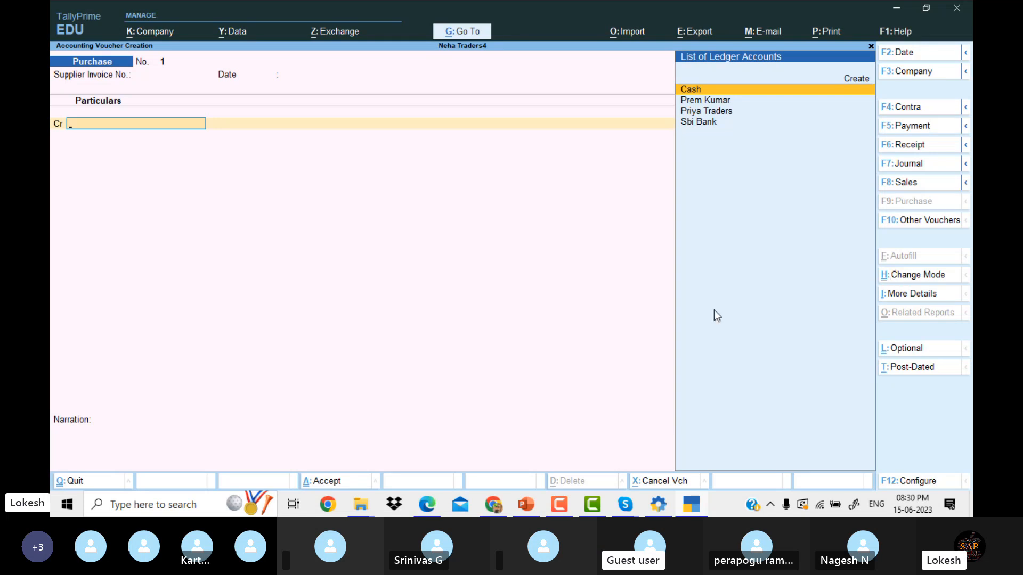
{"action": "left_click", "coordinate": [433, 503]}
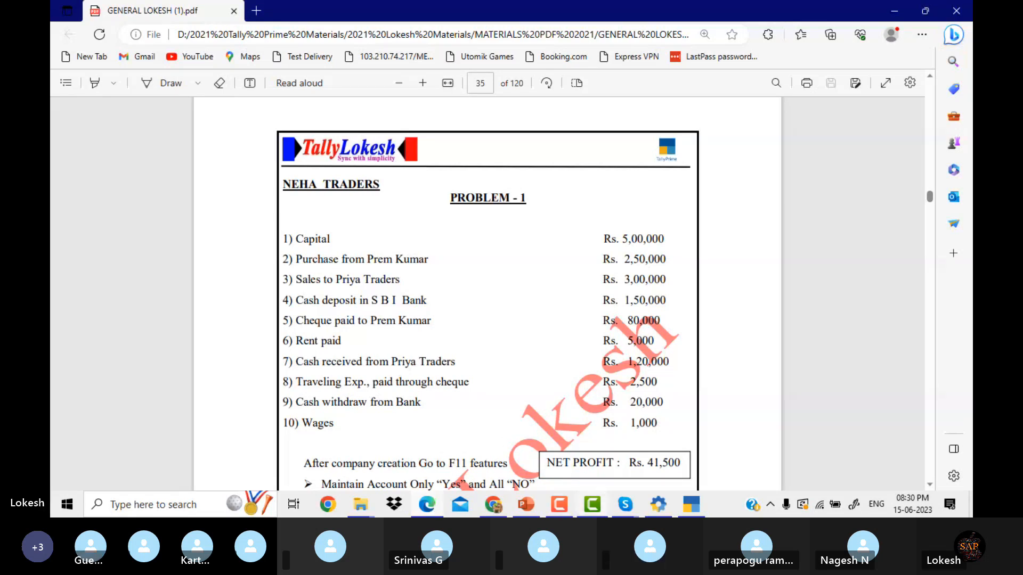
{"action": "left_click", "coordinate": [432, 504]}
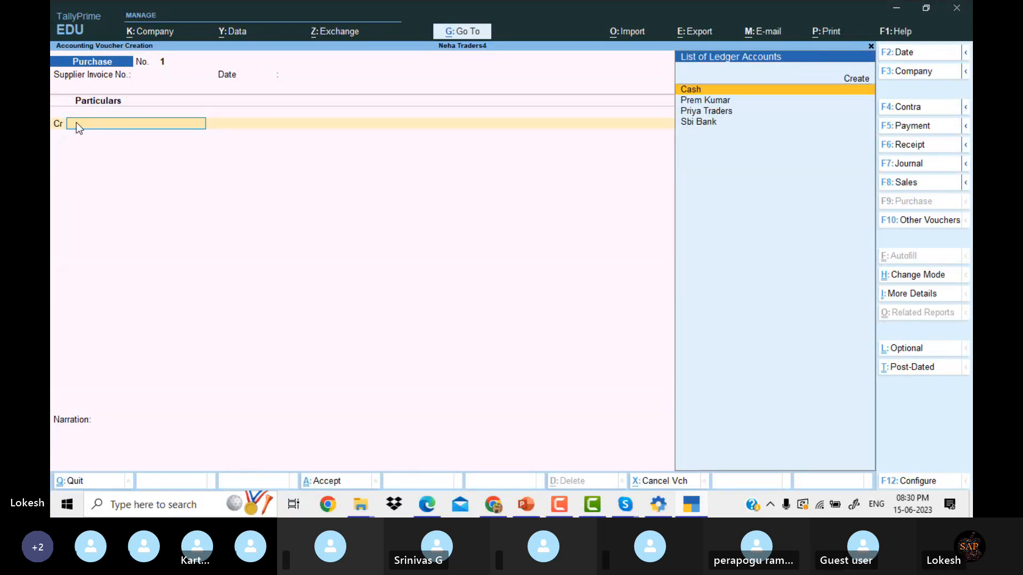
Credit the supplier party ledger and step through its receipt and address details.
{"action": "key", "text": "Down"}
{"action": "key", "text": "Return"}
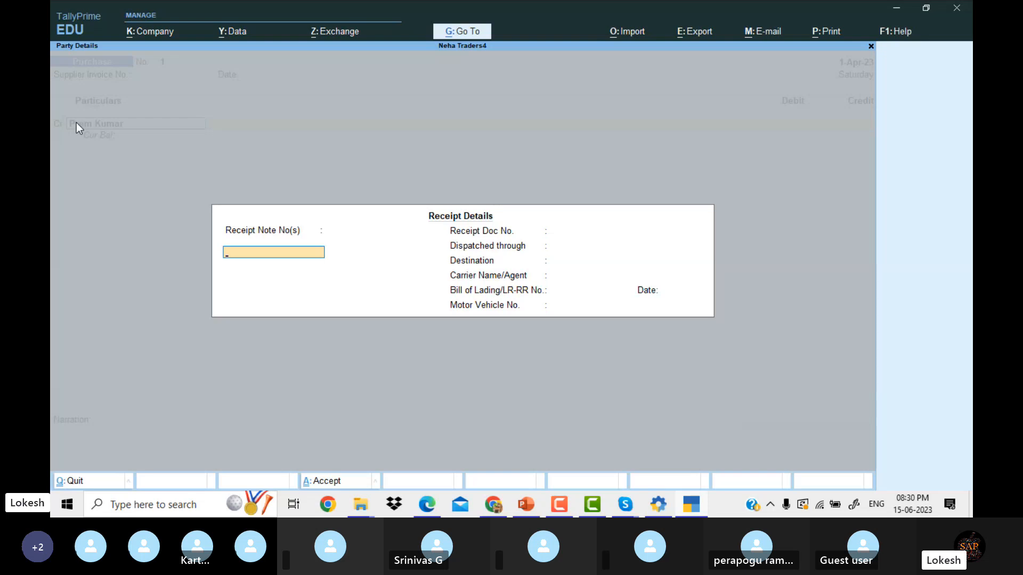
{"action": "key", "text": "Return"}
{"action": "key", "text": "Return"}
{"action": "key", "text": "Return"}
{"action": "key", "text": "Return"}
{"action": "key", "text": "Return"}
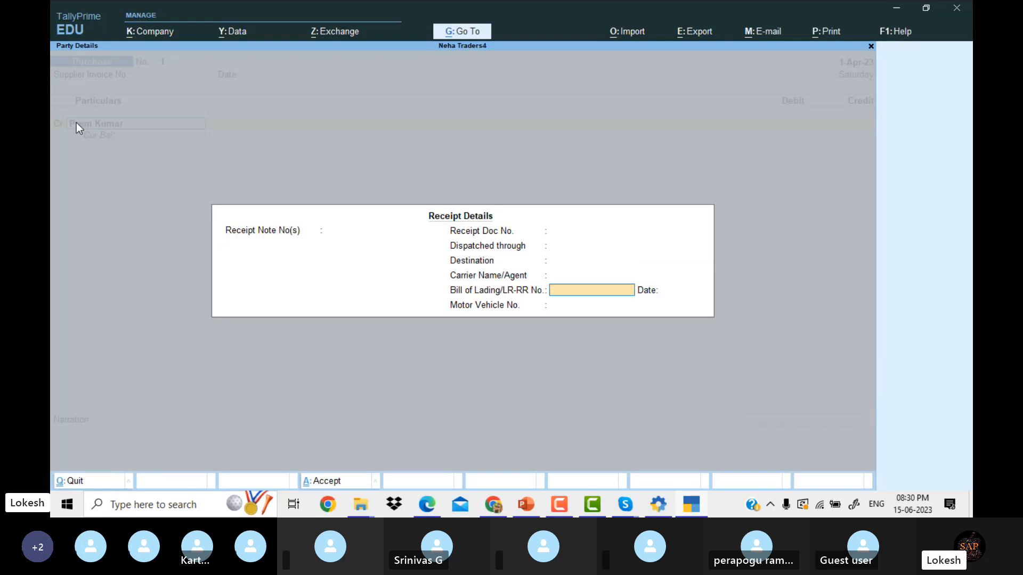
{"action": "key", "text": "Return"}
{"action": "key", "text": "Return"}
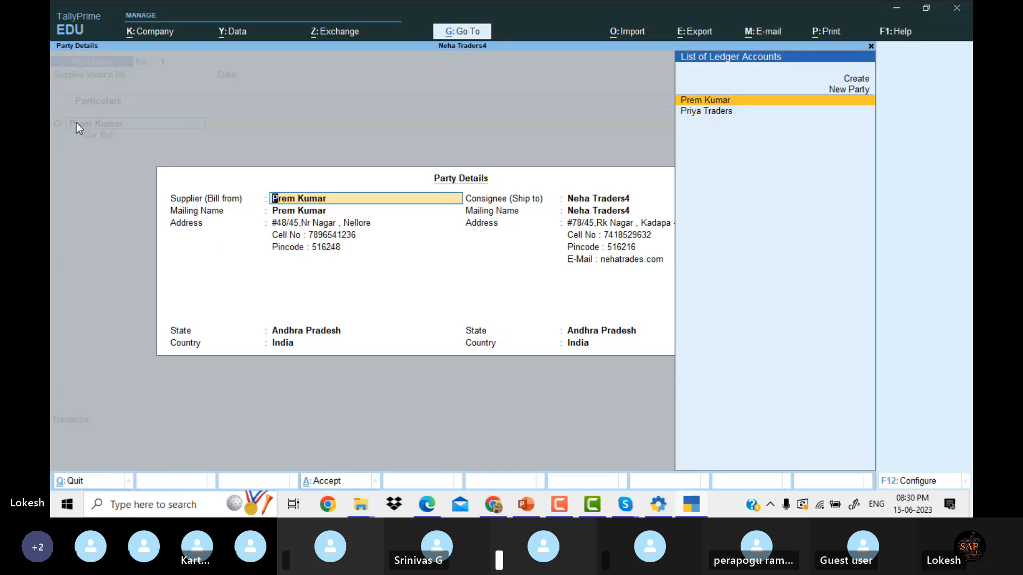
{"action": "key", "text": "Return"}
{"action": "key", "text": "Return"}
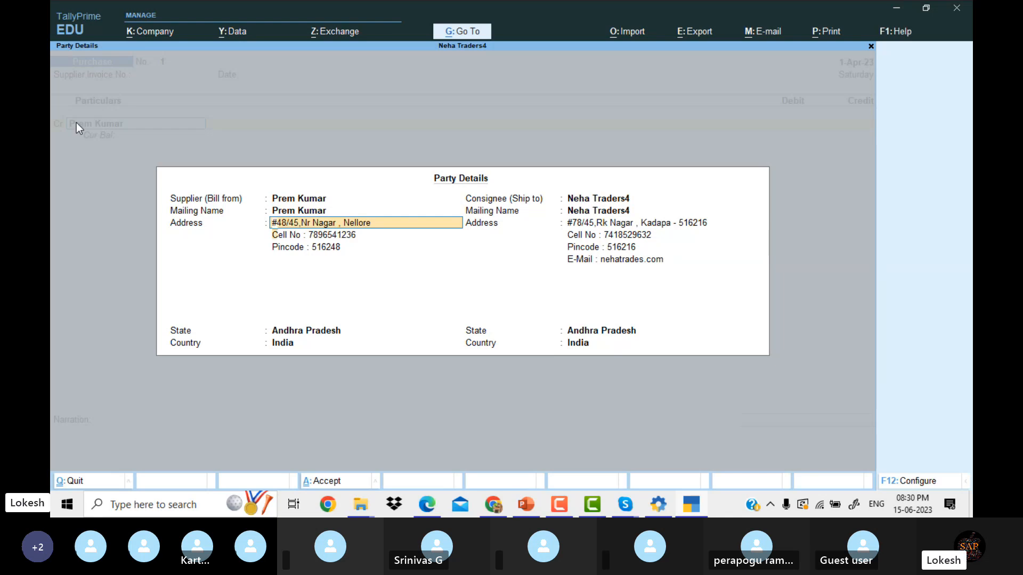
{"action": "key", "text": "Return"}
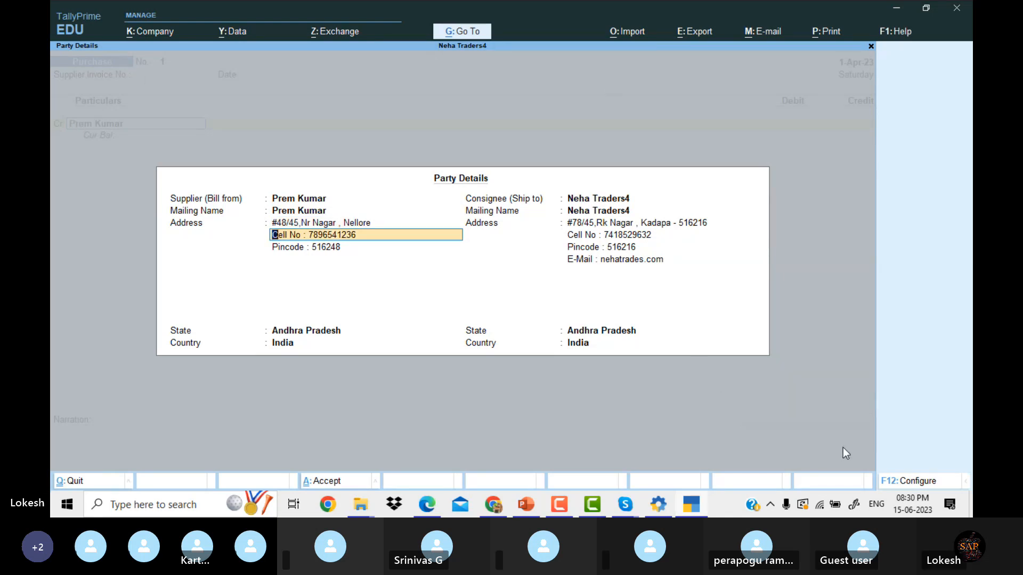
Set 'Provide separate Buyer and Consignee details' to No and finish the Party Details.
{"action": "left_click", "coordinate": [912, 482]}
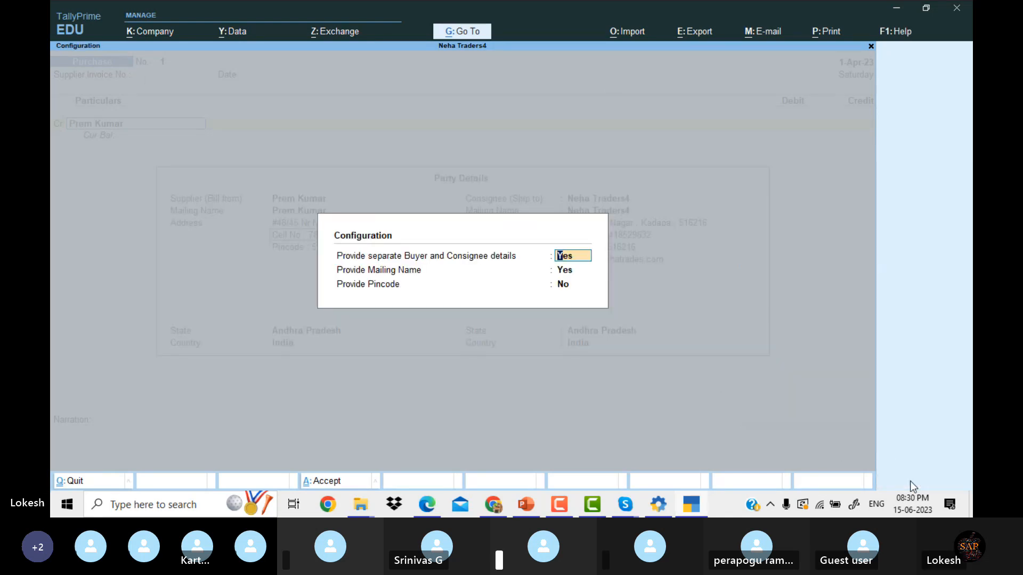
{"action": "key", "text": "n"}
{"action": "key", "text": "Return"}
{"action": "key", "text": "Return"}
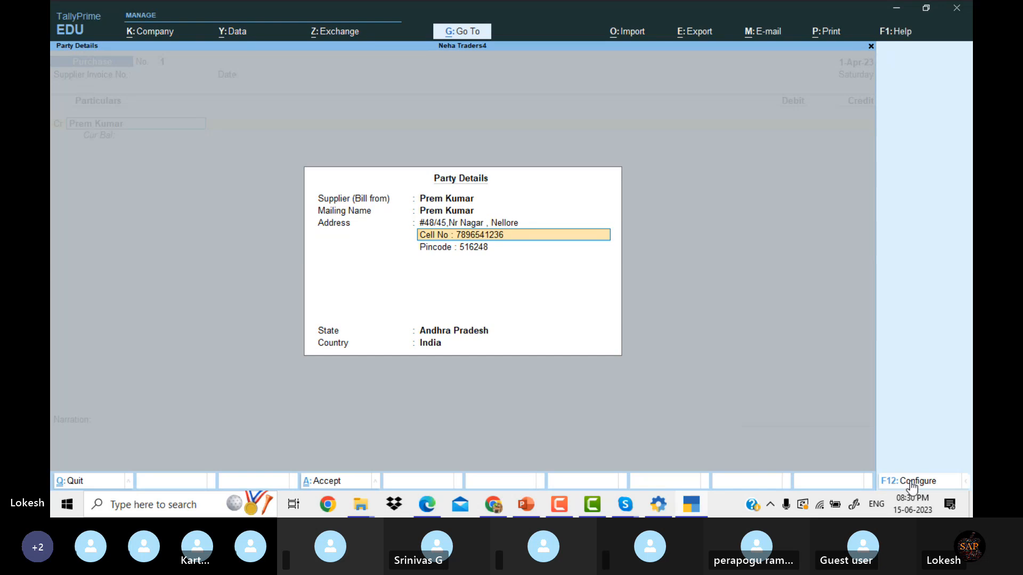
{"action": "key", "text": "Return"}
{"action": "key", "text": "Return"}
{"action": "key", "text": "Return"}
{"action": "key", "text": "Return"}
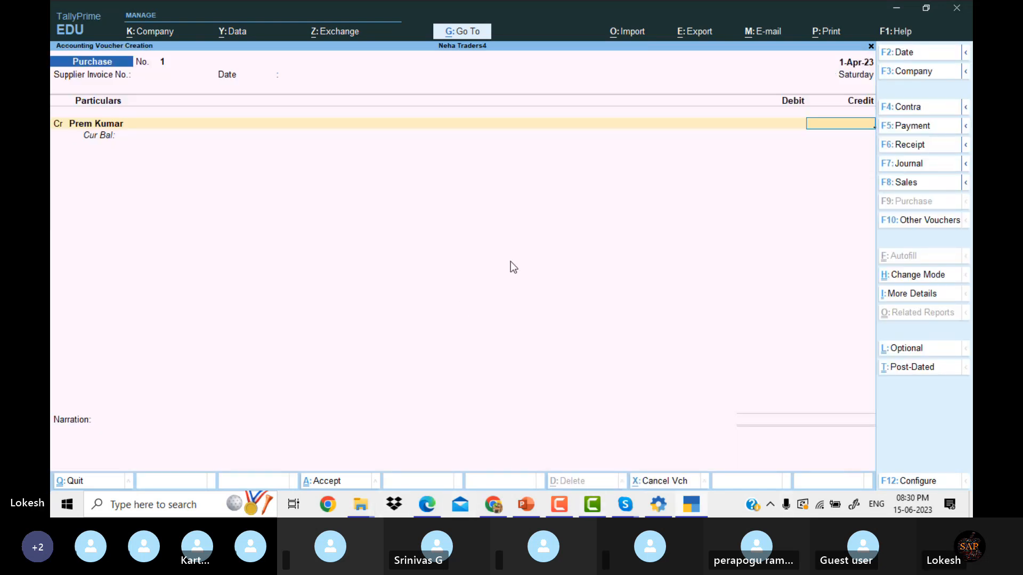
Credit the supplier 2,50,000, debit Purchase, and save Purchase voucher No. 1.
{"action": "left_click", "coordinate": [432, 502]}
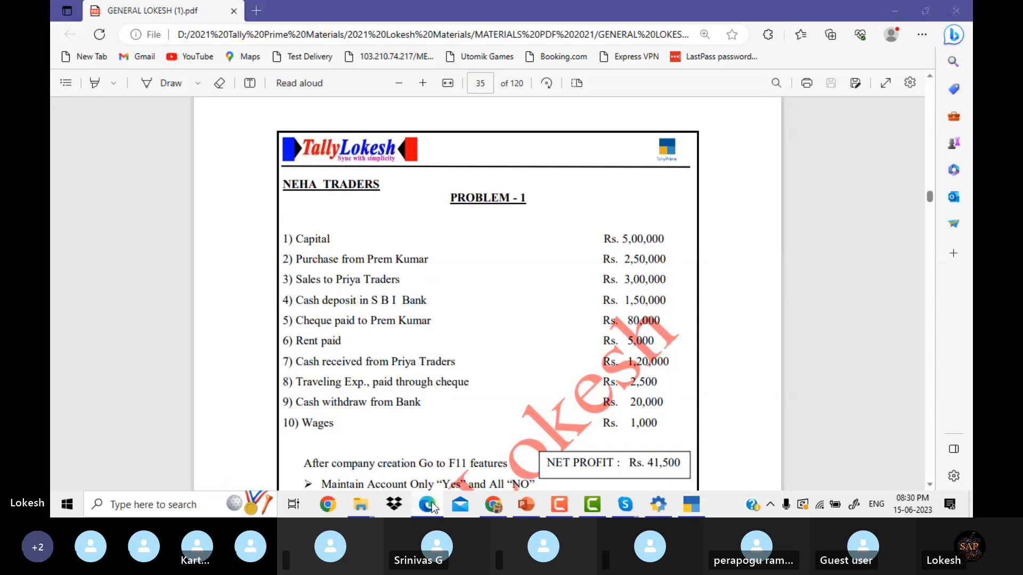
{"action": "left_click", "coordinate": [431, 502]}
{"action": "type", "text": "2,50,000"}
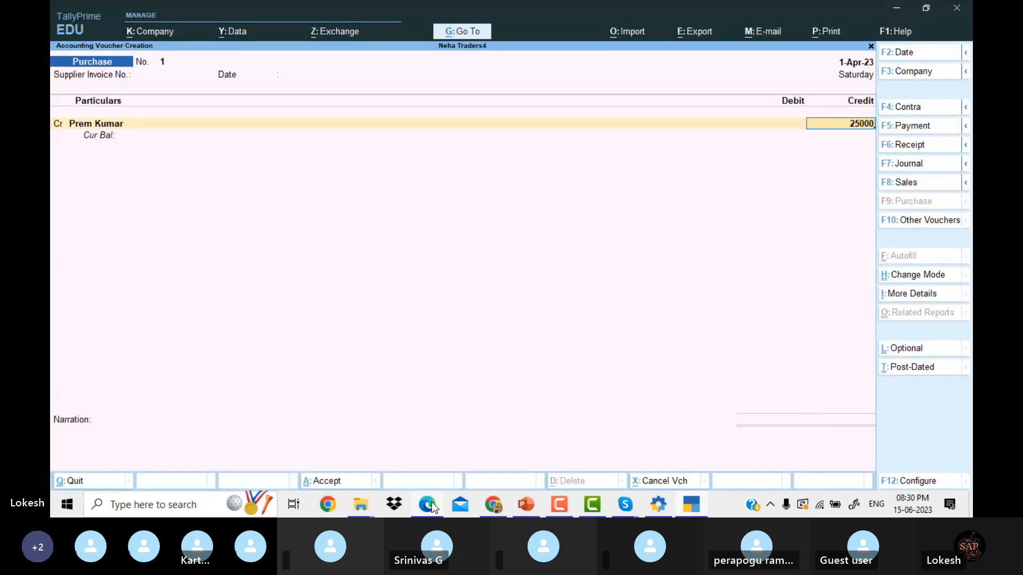
{"action": "key", "text": "Return"}
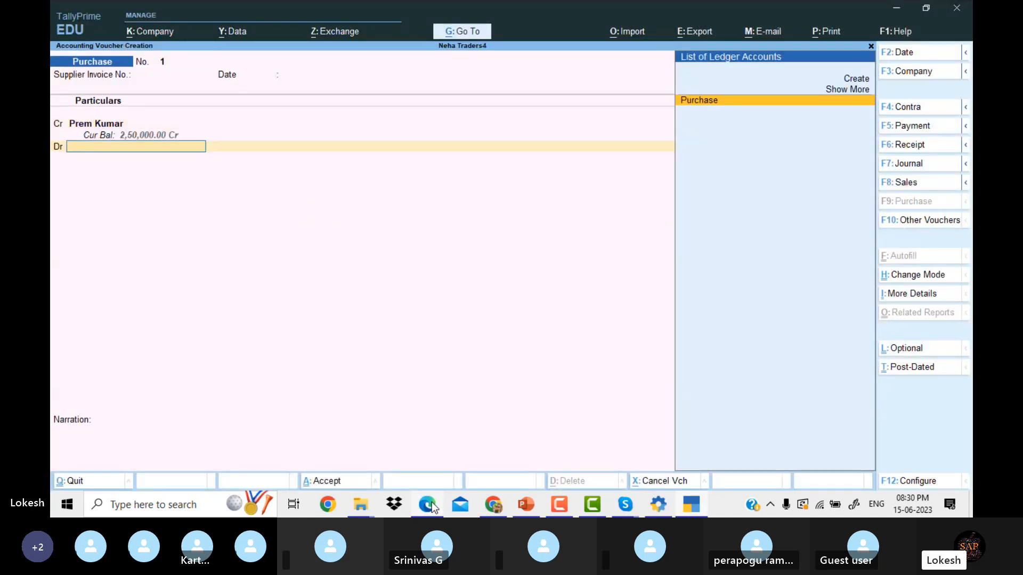
{"action": "key", "text": "Return"}
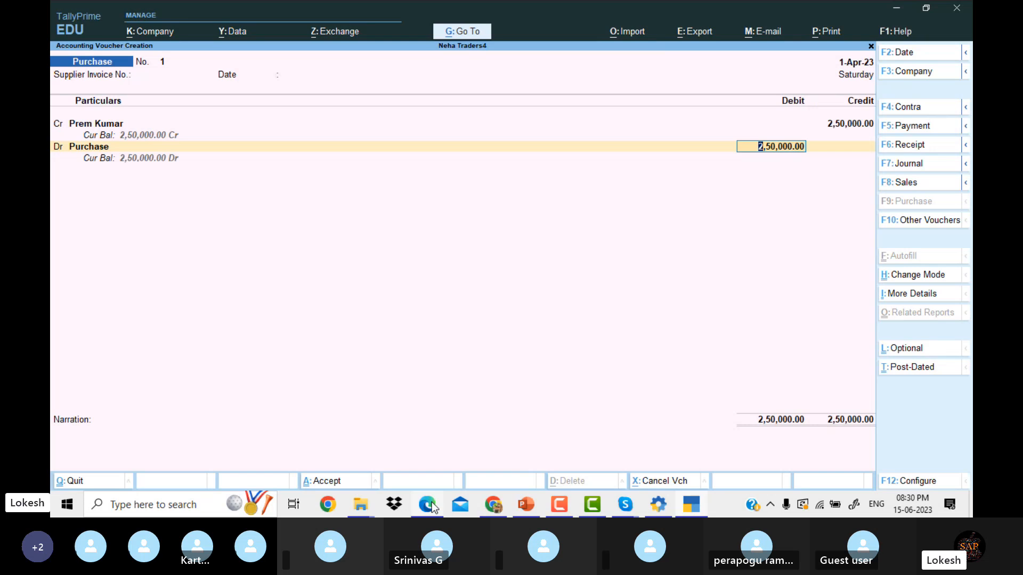
{"action": "key", "text": "Return"}
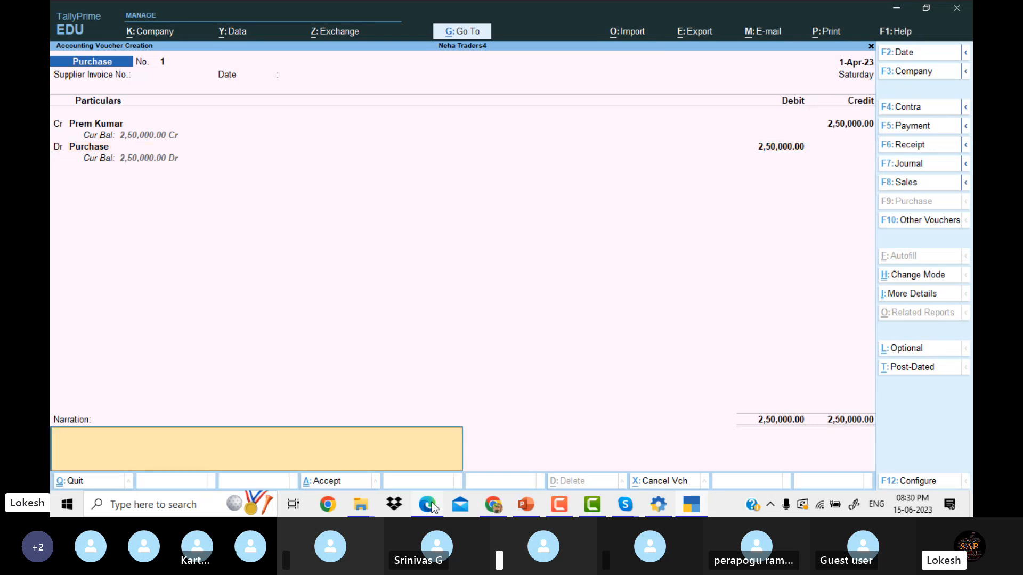
{"action": "key", "text": "Return"}
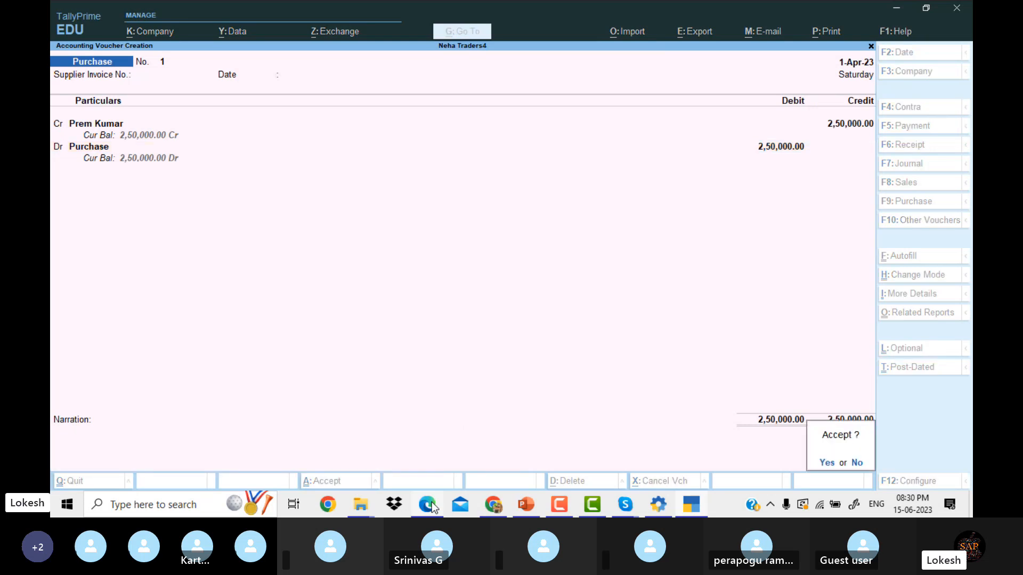
{"action": "key", "text": "Return"}
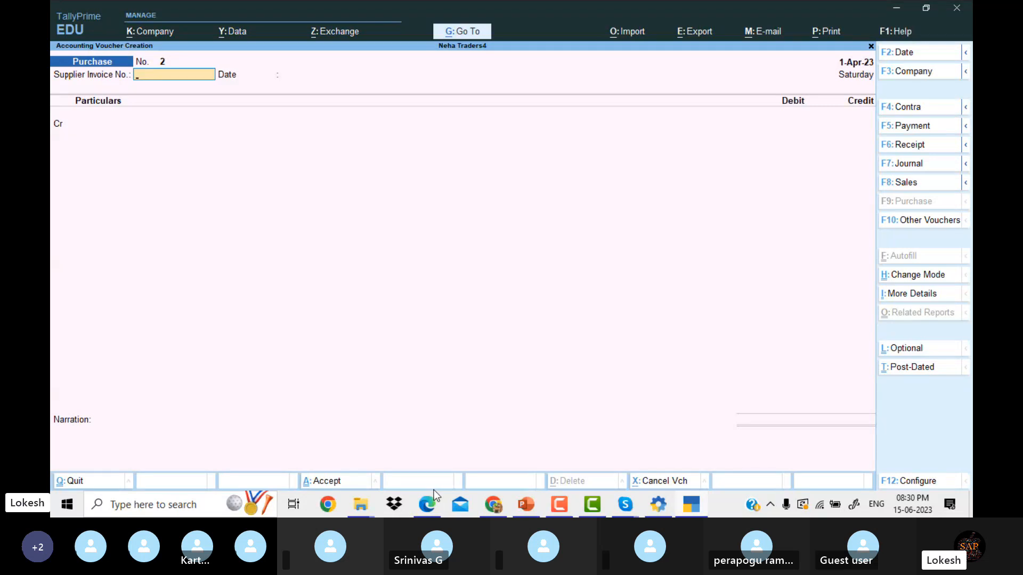
{"action": "left_click", "coordinate": [433, 494]}
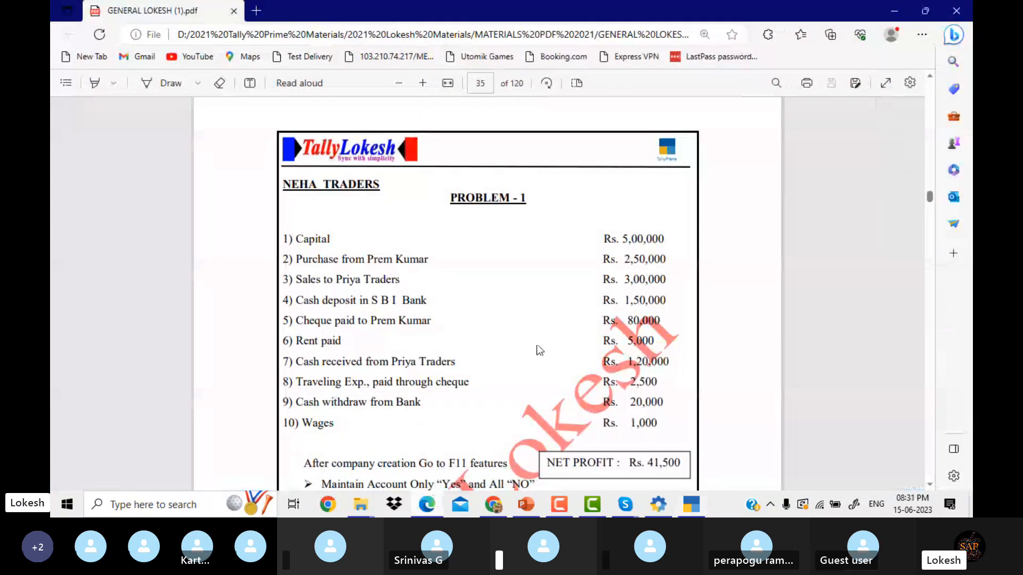
{"action": "scroll", "coordinate": [539, 350], "scroll_direction": "down", "scroll_amount": 2}
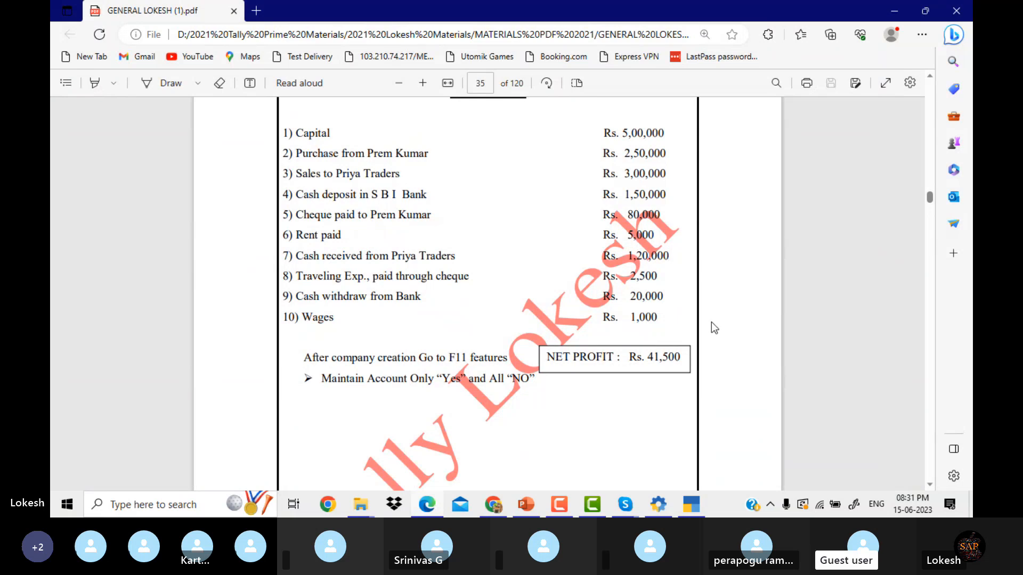
{"action": "left_click", "coordinate": [691, 504]}
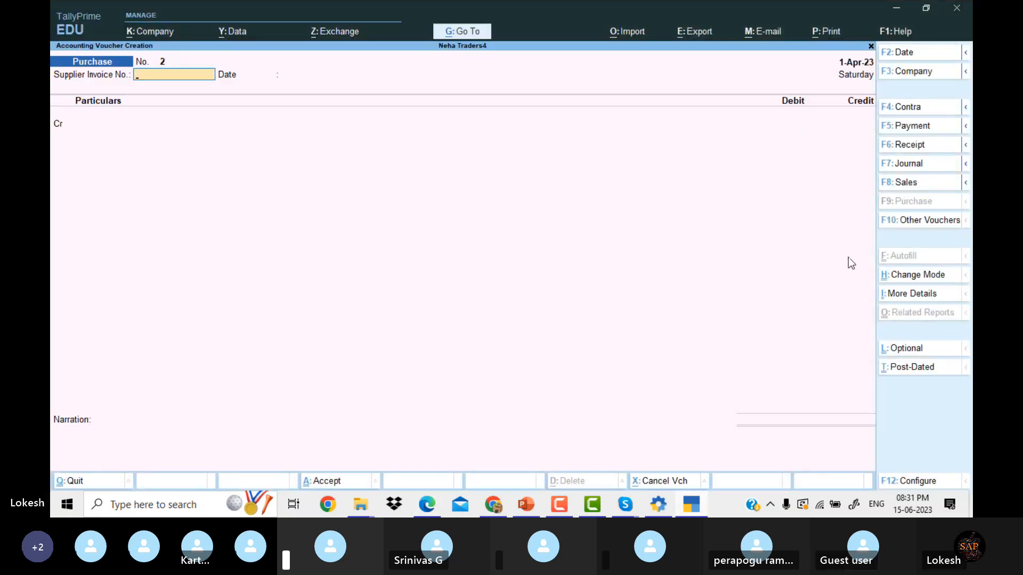
Open a Sales voucher in As Voucher mode and check the sales amount in the PDF.
{"action": "left_click", "coordinate": [915, 184]}
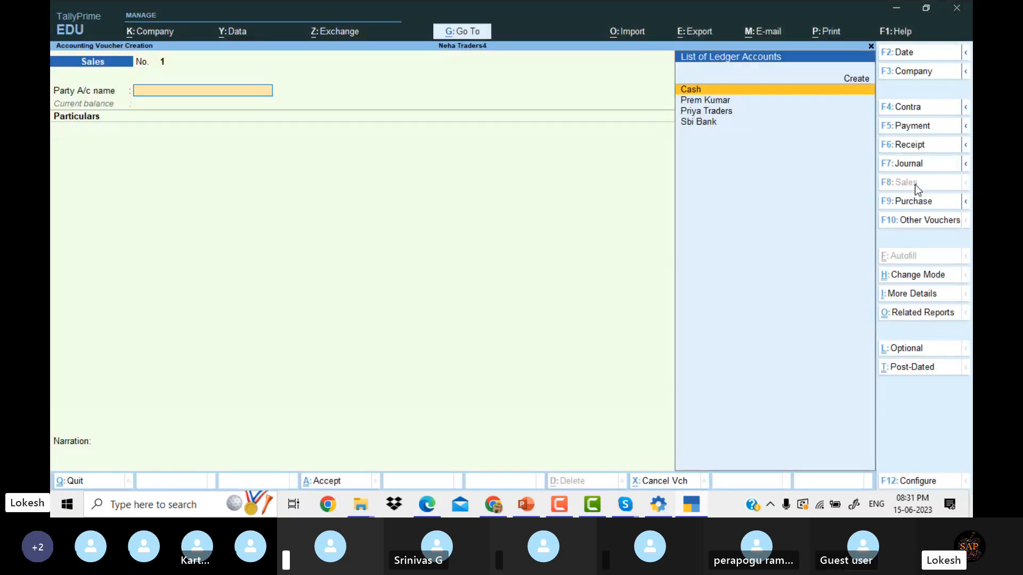
{"action": "left_click", "coordinate": [918, 274]}
{"action": "key", "text": "Down"}
{"action": "key", "text": "Return"}
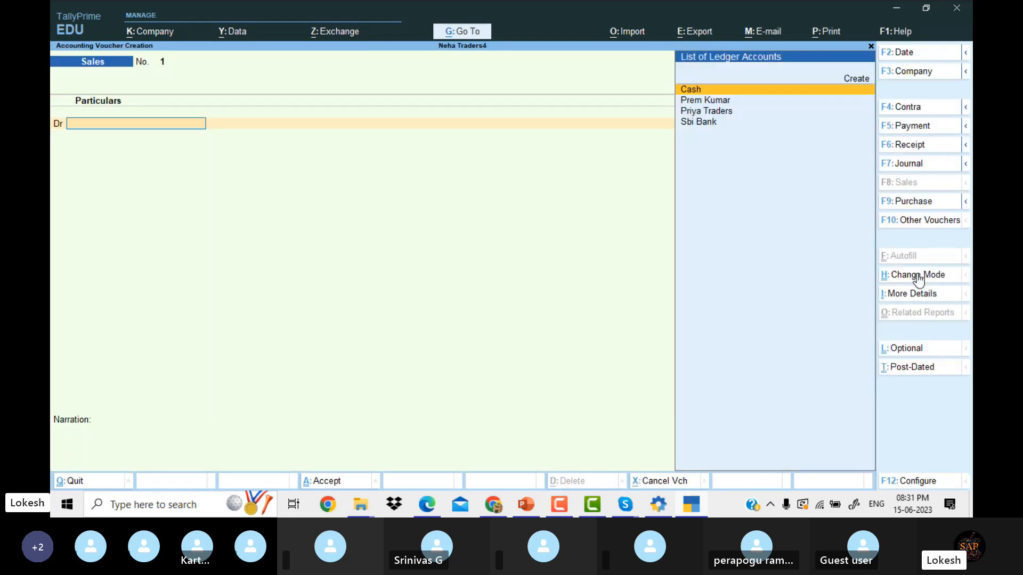
{"action": "left_click", "coordinate": [424, 509]}
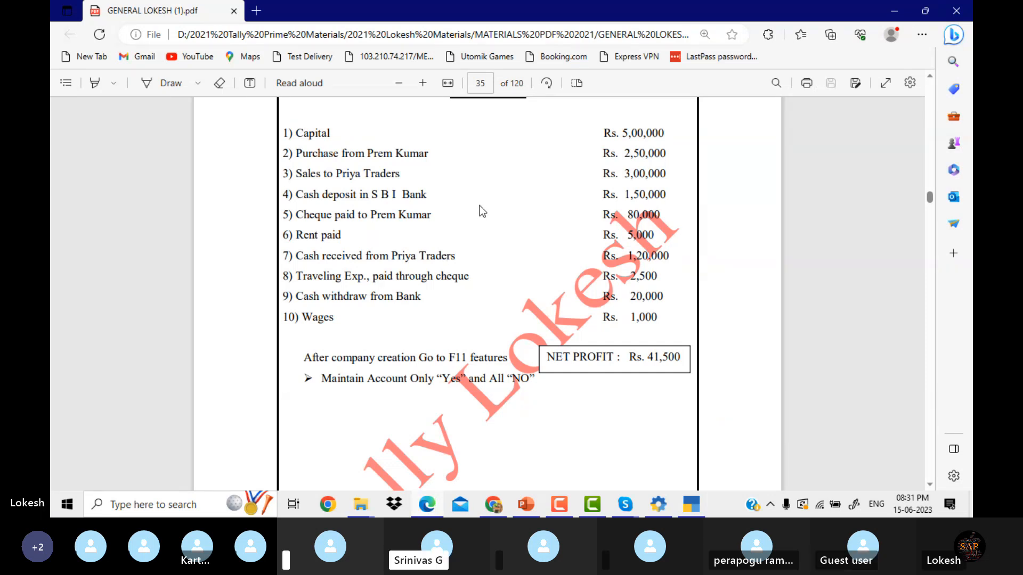
{"action": "left_click", "coordinate": [693, 506]}
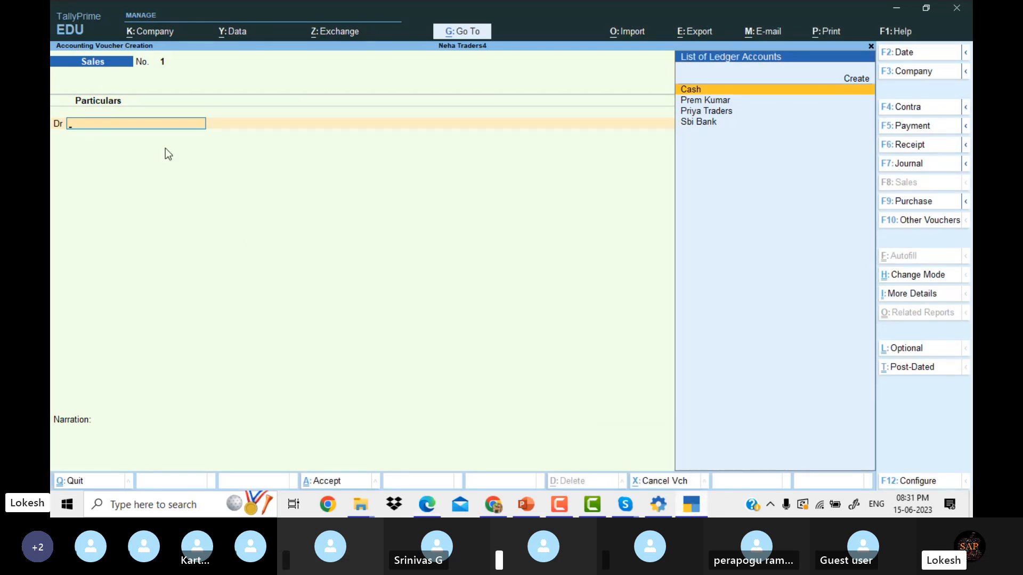
Debit Priya Traders 3,00,000 and credit Sales for the same amount.
{"action": "key", "text": "Down"}
{"action": "key", "text": "Down"}
{"action": "key", "text": "Return"}
{"action": "key", "text": "Return"}
{"action": "key", "text": "Return"}
{"action": "key", "text": "Return"}
{"action": "key", "text": "Return"}
{"action": "key", "text": "Return"}
{"action": "key", "text": "Return"}
{"action": "key", "text": "Return"}
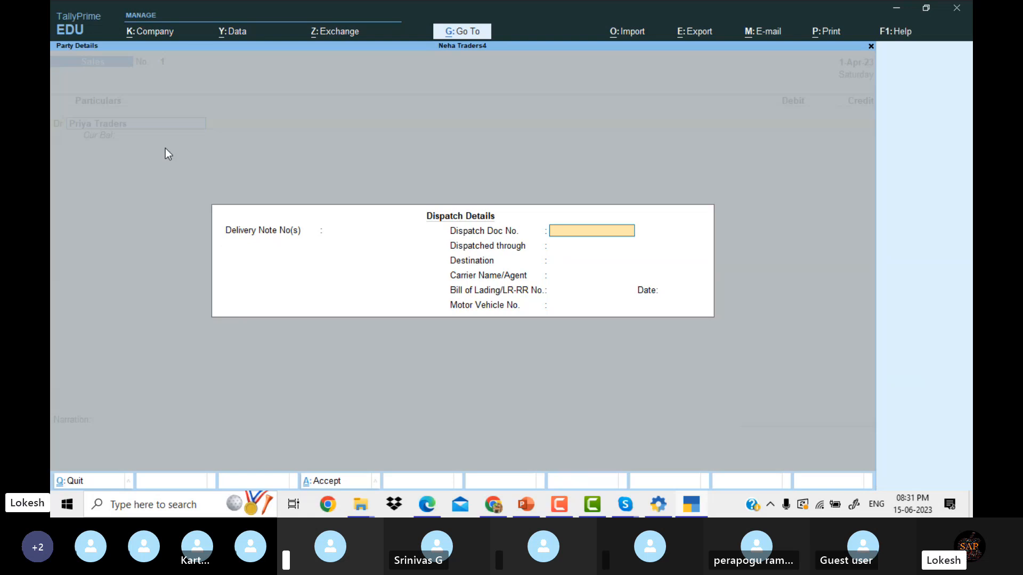
{"action": "key", "text": "Return"}
{"action": "key", "text": "Return"}
{"action": "key", "text": "Return"}
{"action": "key", "text": "Return"}
{"action": "key", "text": "Return"}
{"action": "key", "text": "Return"}
{"action": "key", "text": "Return"}
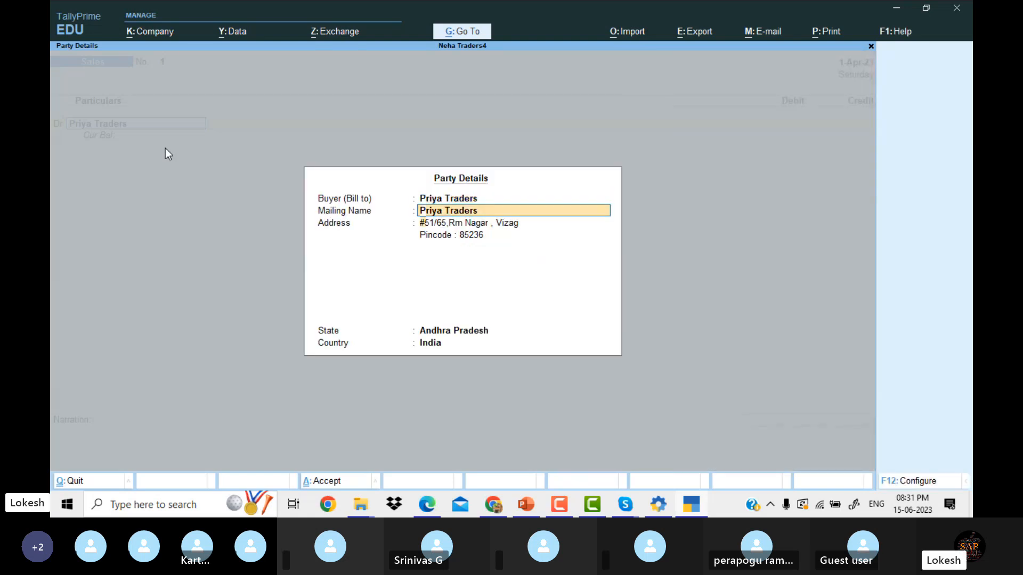
{"action": "type", "text": "3"}
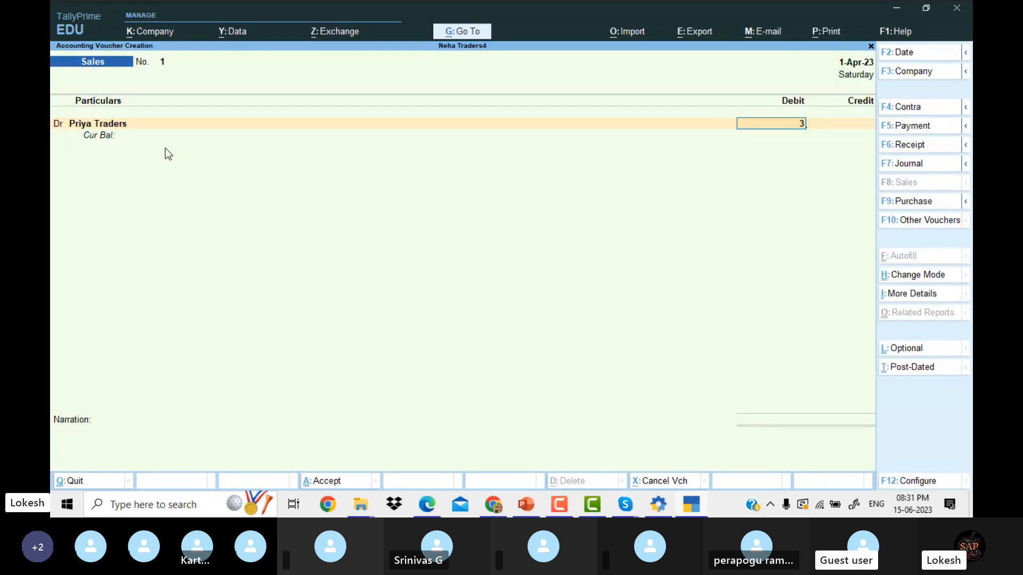
{"action": "type", "text": ",00,000"}
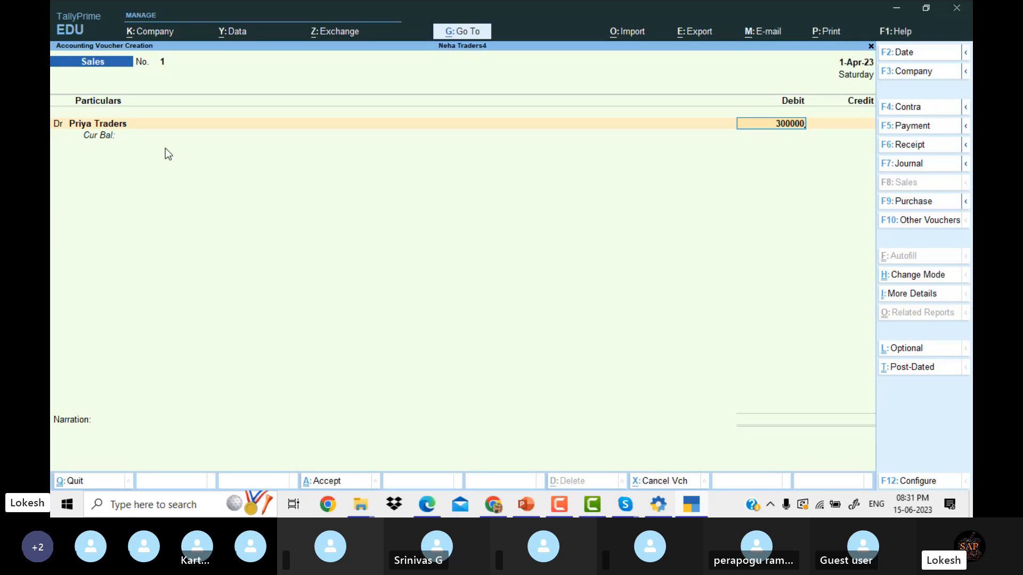
{"action": "key", "text": "Return"}
{"action": "key", "text": "Return"}
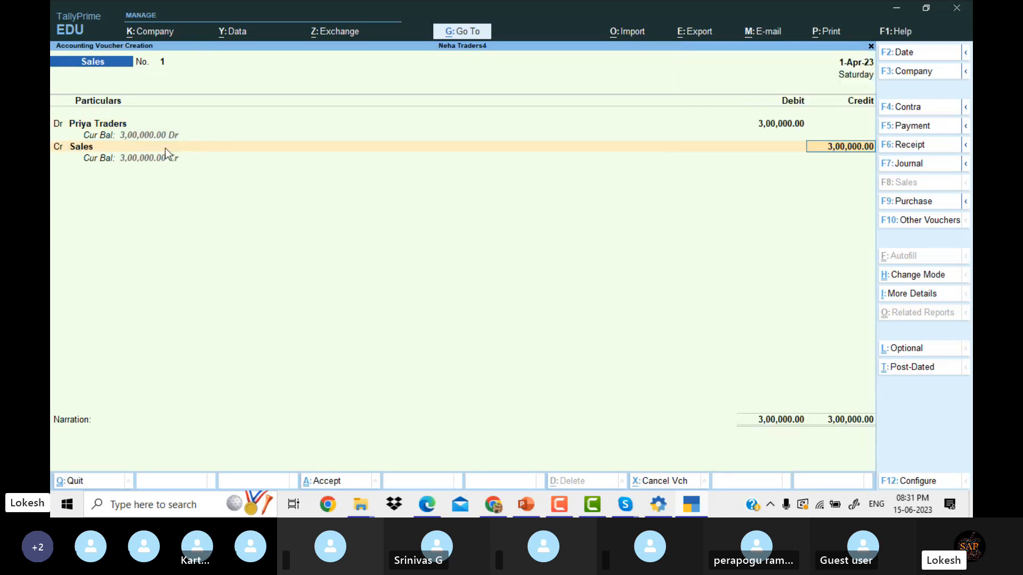
{"action": "key", "text": "Return"}
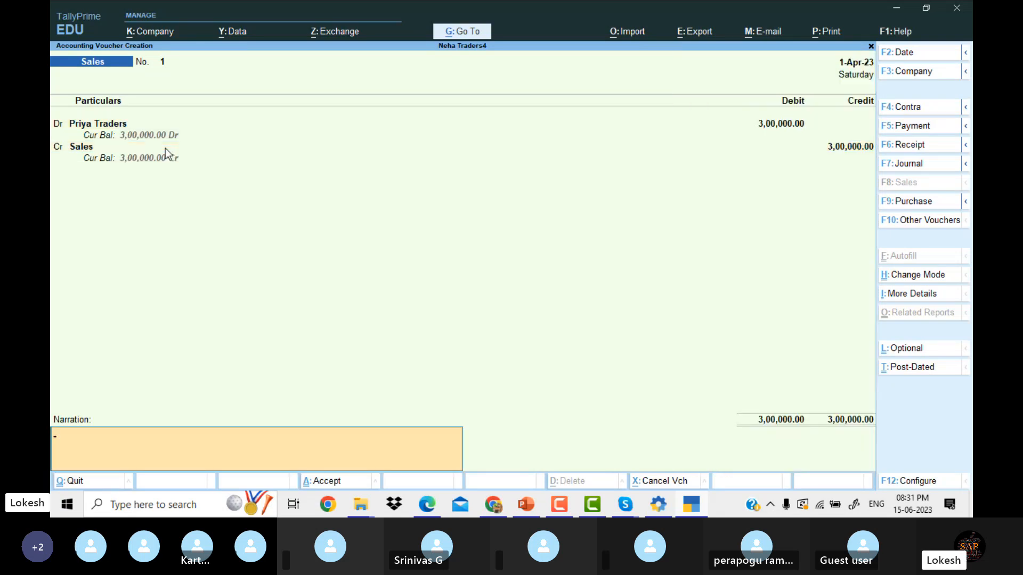
{"action": "key", "text": "Return"}
{"action": "key", "text": "Return"}
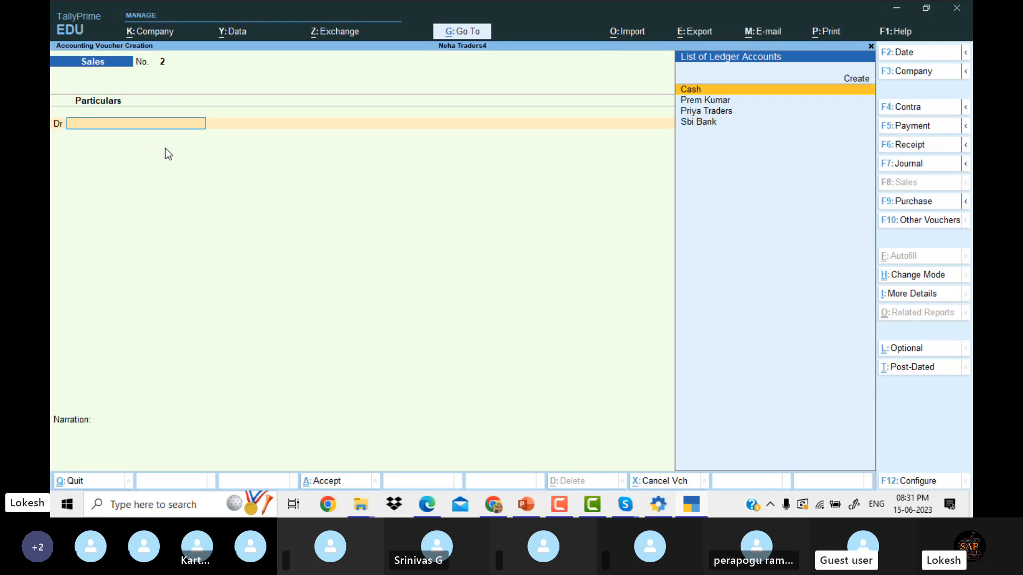
Review the problem list PDF, then start a new Contra voucher (F4) in TallyPrime.
{"action": "left_click", "coordinate": [435, 502]}
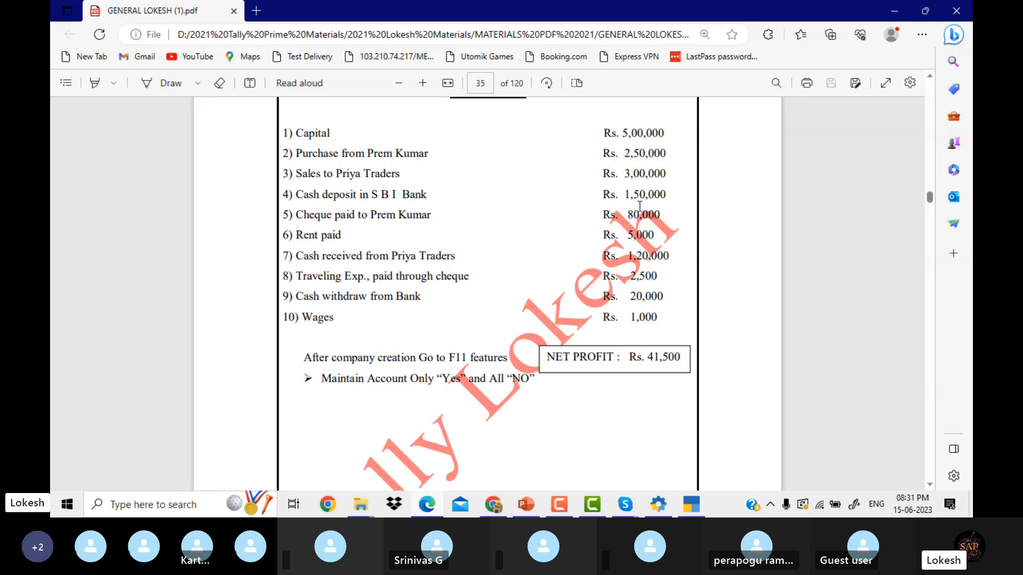
{"action": "left_click", "coordinate": [693, 505]}
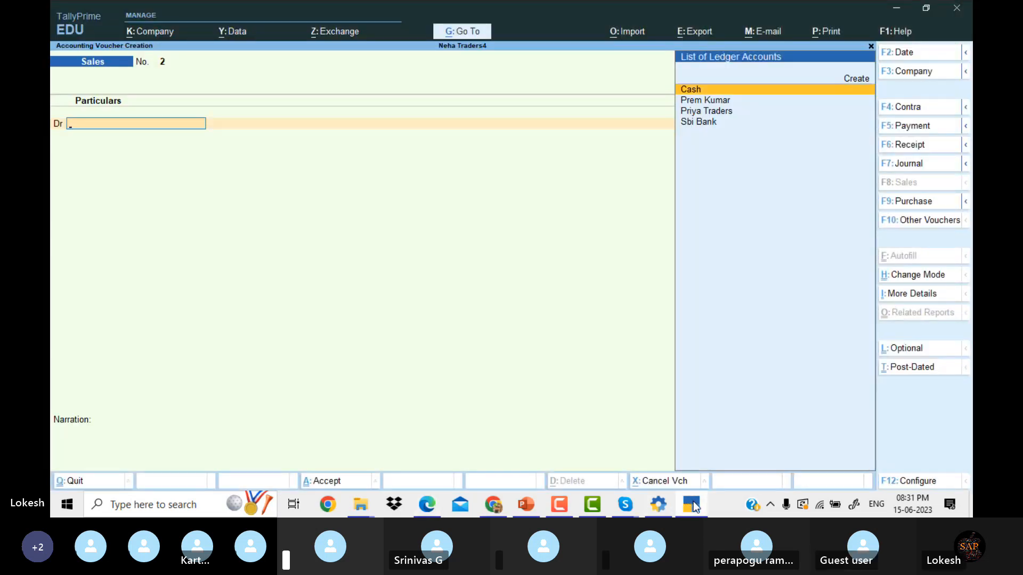
{"action": "left_click", "coordinate": [915, 106]}
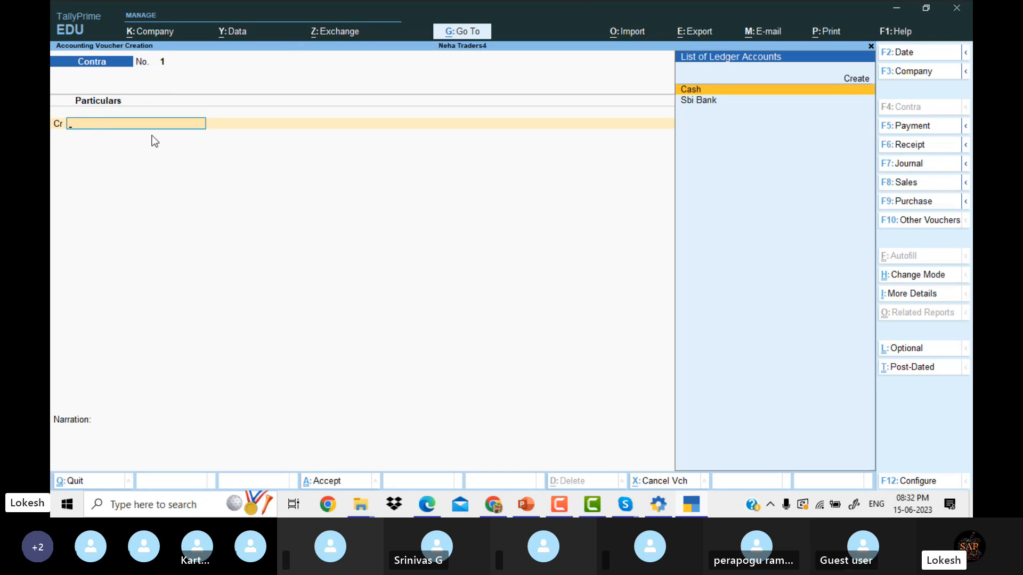
Credit Cash 1,50,000 and debit Sbi Bank, passing the bank allocation and denomination details.
{"action": "key", "text": "Return"}
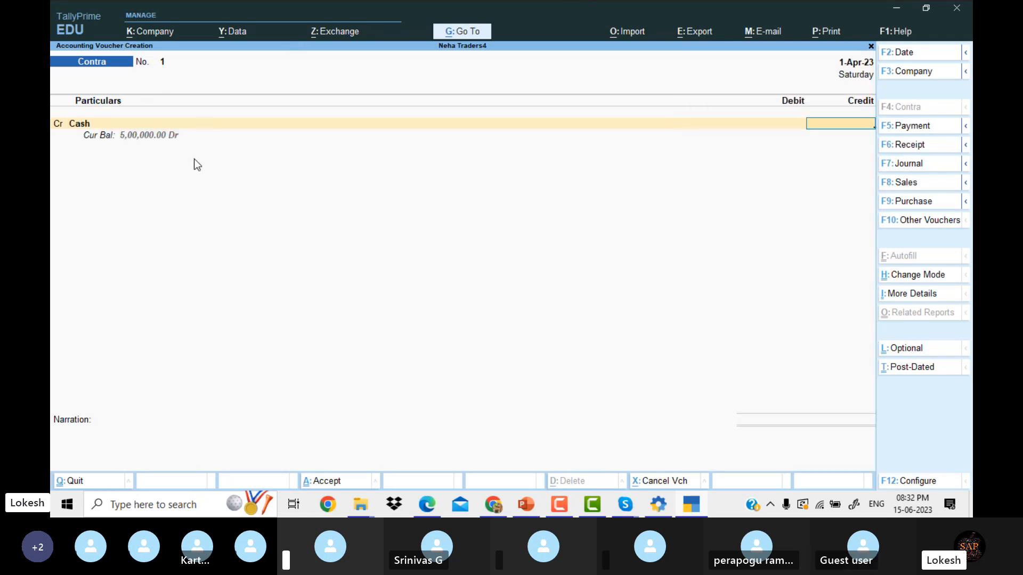
{"action": "type", "text": "150000"}
{"action": "key", "text": "Return"}
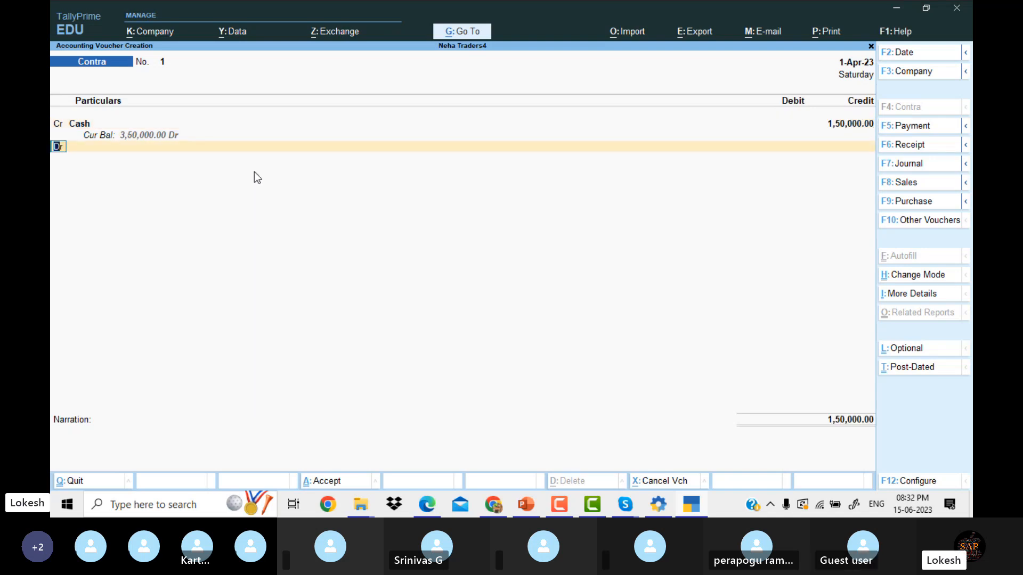
{"action": "key", "text": "Down"}
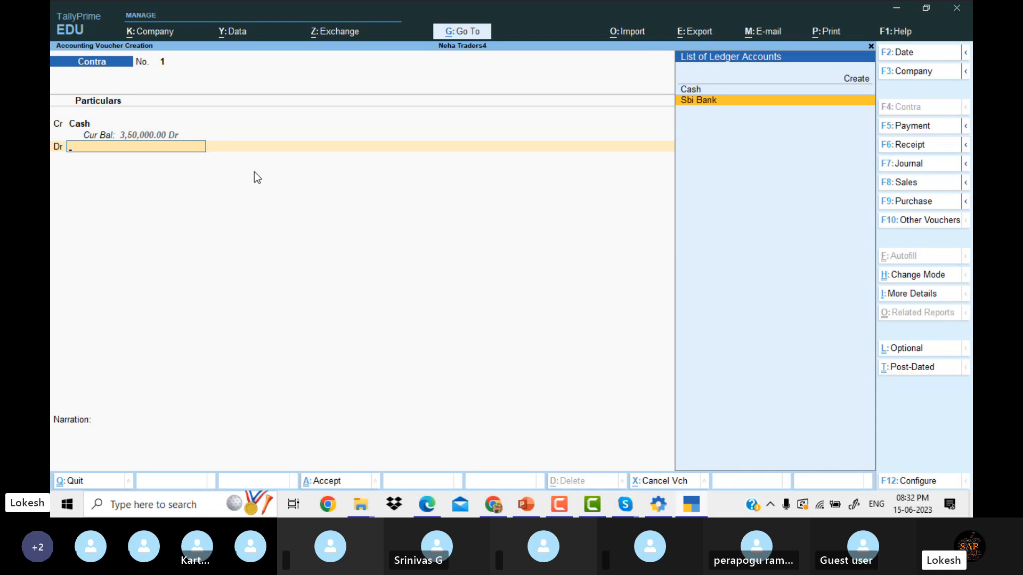
{"action": "key", "text": "Return"}
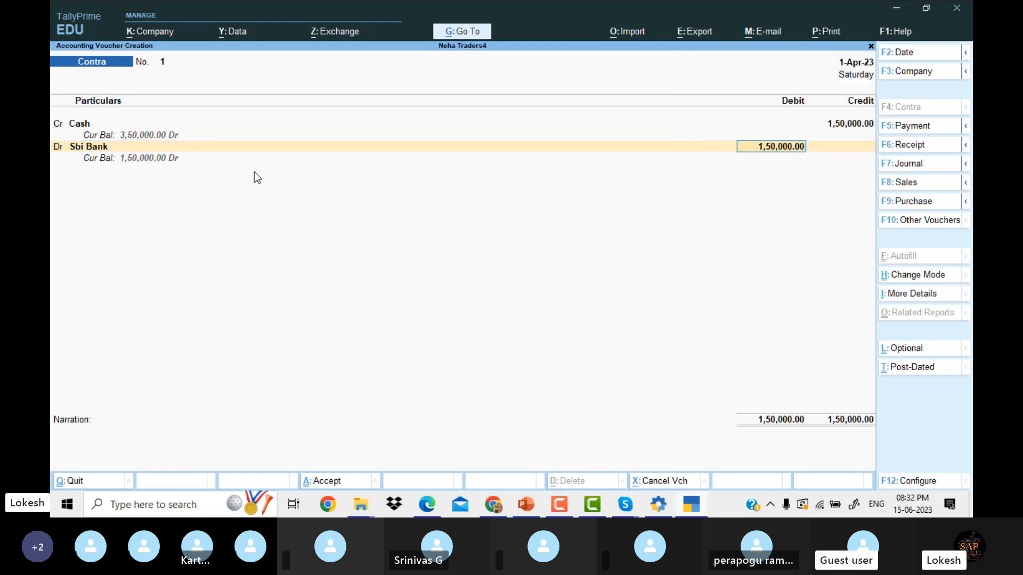
{"action": "key", "text": "Return"}
{"action": "key", "text": "Return"}
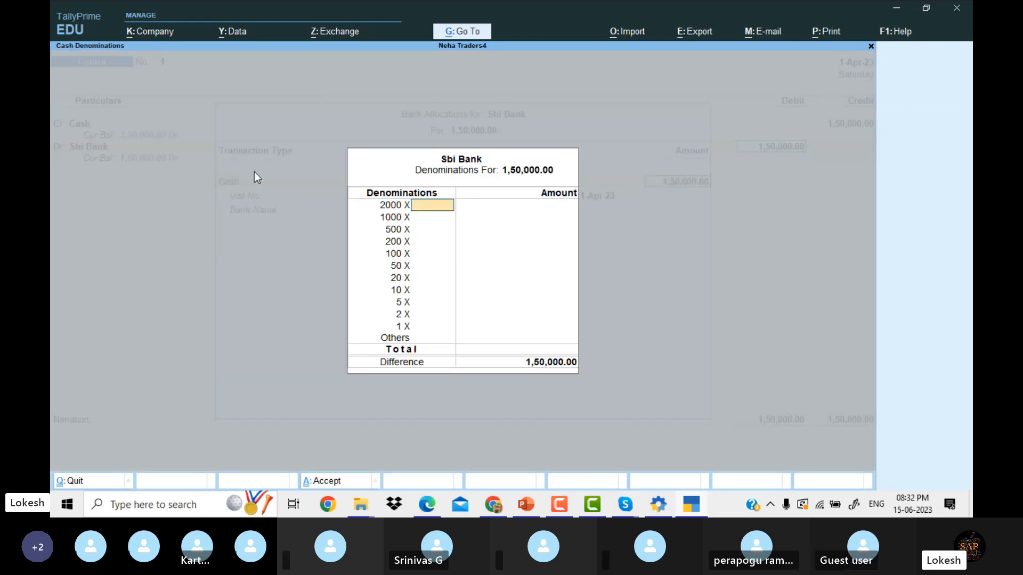
{"action": "key", "text": "Return"}
{"action": "key", "text": "Return"}
{"action": "key", "text": "Return"}
{"action": "key", "text": "Return"}
{"action": "key", "text": "Return"}
{"action": "key", "text": "Return"}
{"action": "key", "text": "Return"}
{"action": "key", "text": "Return"}
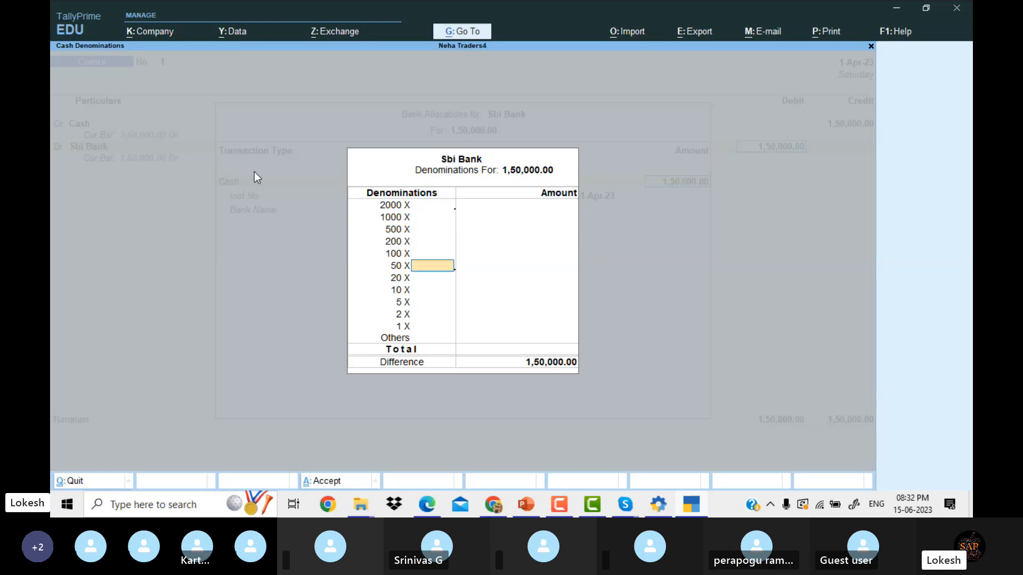
{"action": "key", "text": "Return"}
{"action": "key", "text": "Return"}
{"action": "key", "text": "Return"}
{"action": "key", "text": "Return"}
{"action": "key", "text": "Return"}
{"action": "key", "text": "Return"}
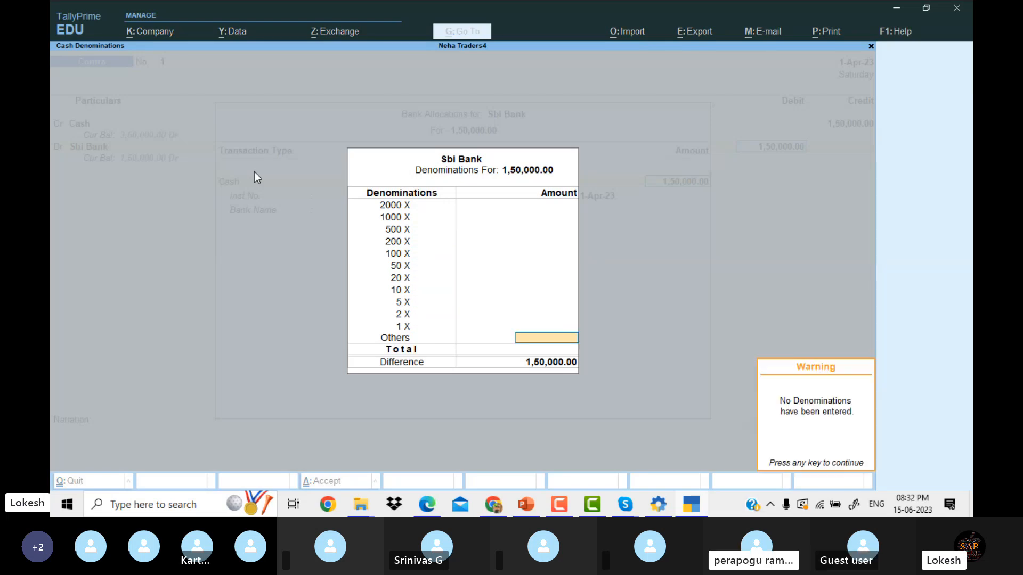
{"action": "key", "text": "Return"}
{"action": "key", "text": "Return"}
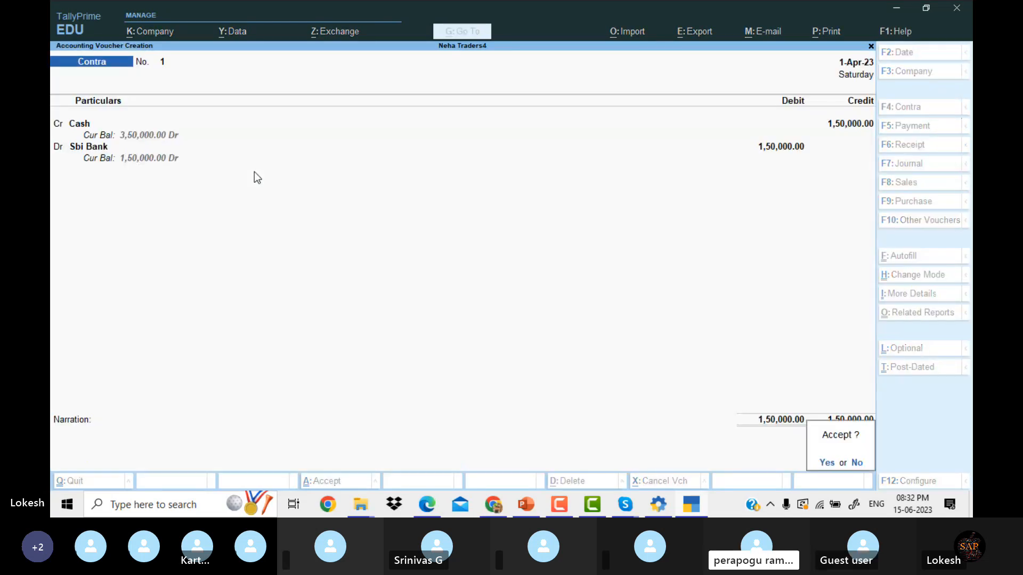
{"action": "key", "text": "Return"}
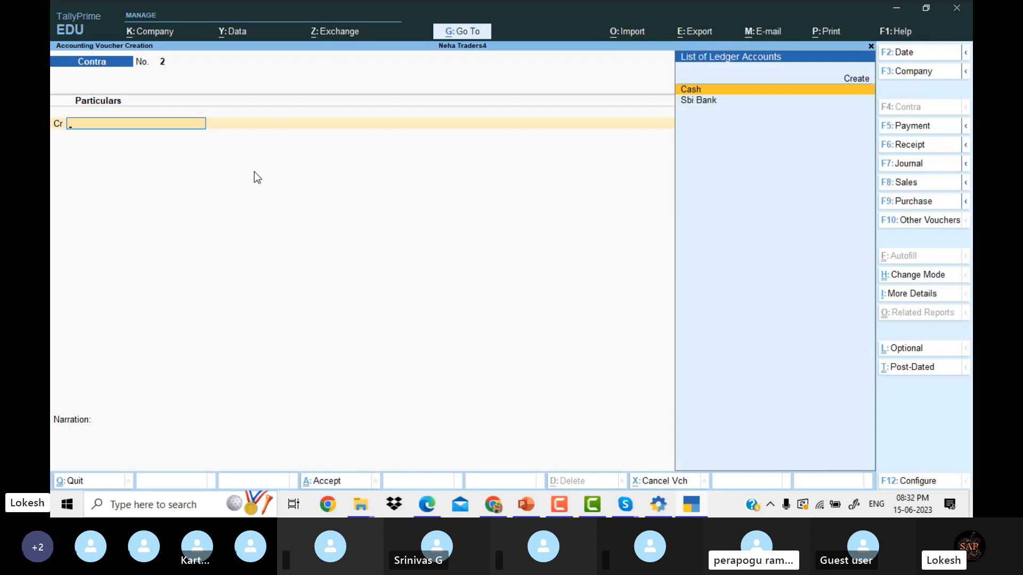
Scroll through the transaction list PDF, then open a blank Payment voucher (F5) in TallyPrime.
{"action": "left_click", "coordinate": [429, 502]}
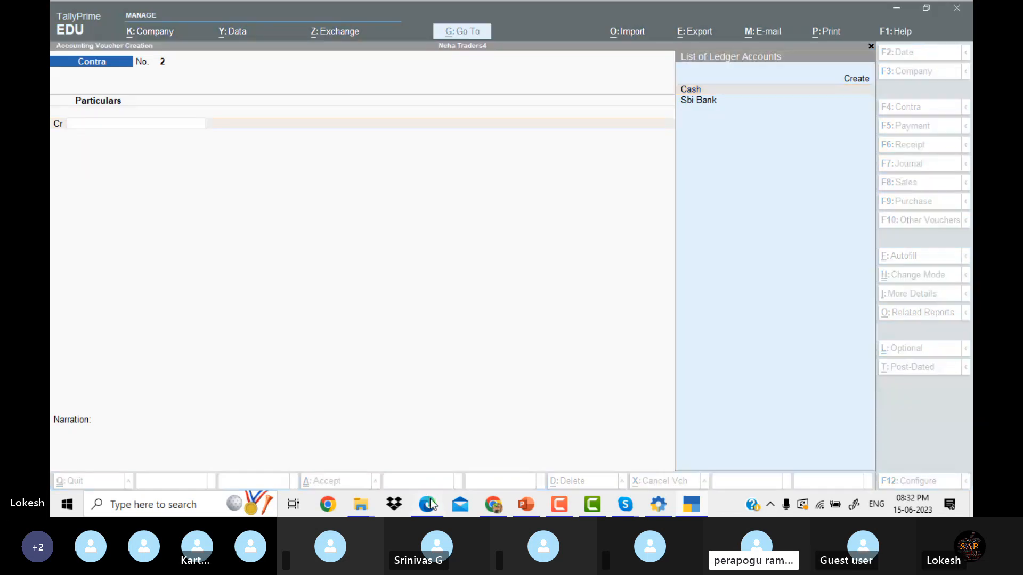
{"action": "scroll", "coordinate": [415, 224], "scroll_direction": "down", "scroll_amount": 1}
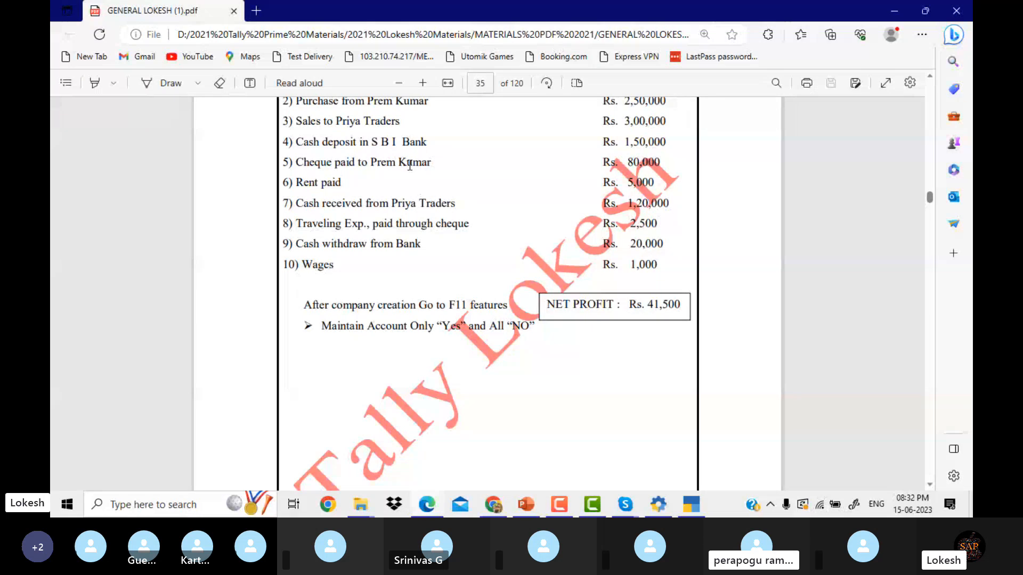
{"action": "scroll", "coordinate": [409, 164], "scroll_direction": "up", "scroll_amount": 1}
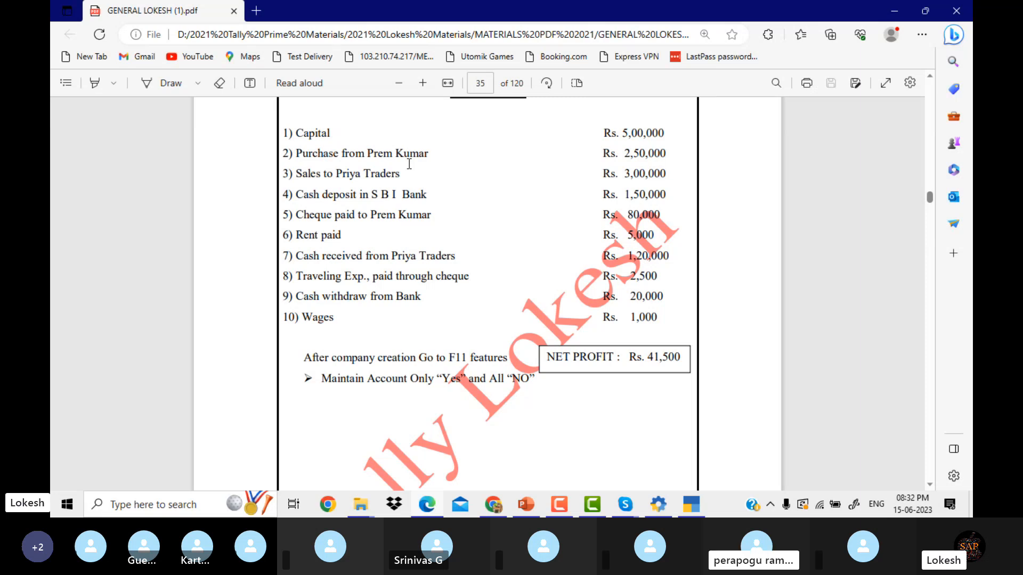
{"action": "left_click", "coordinate": [696, 513]}
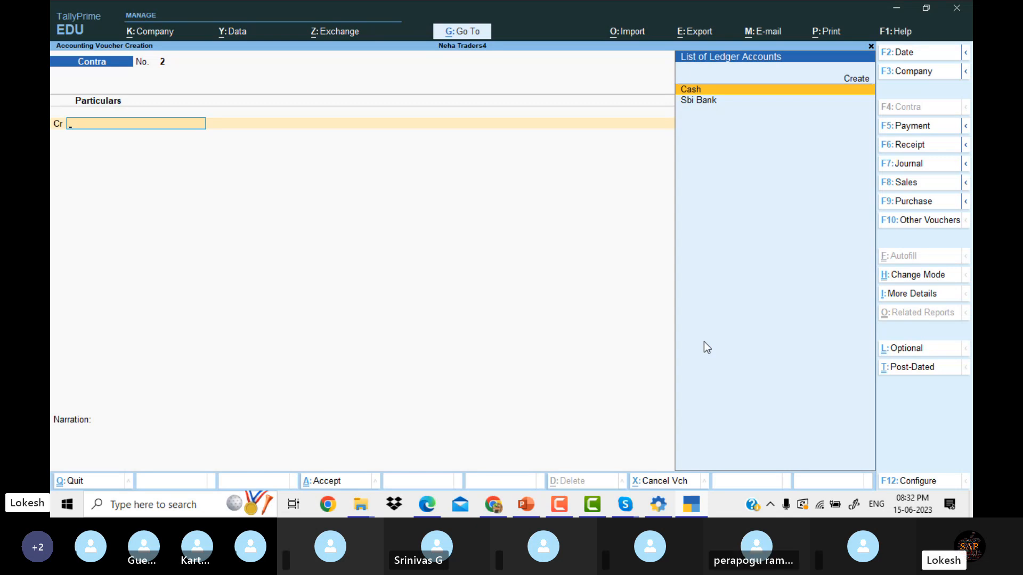
{"action": "left_click", "coordinate": [919, 129]}
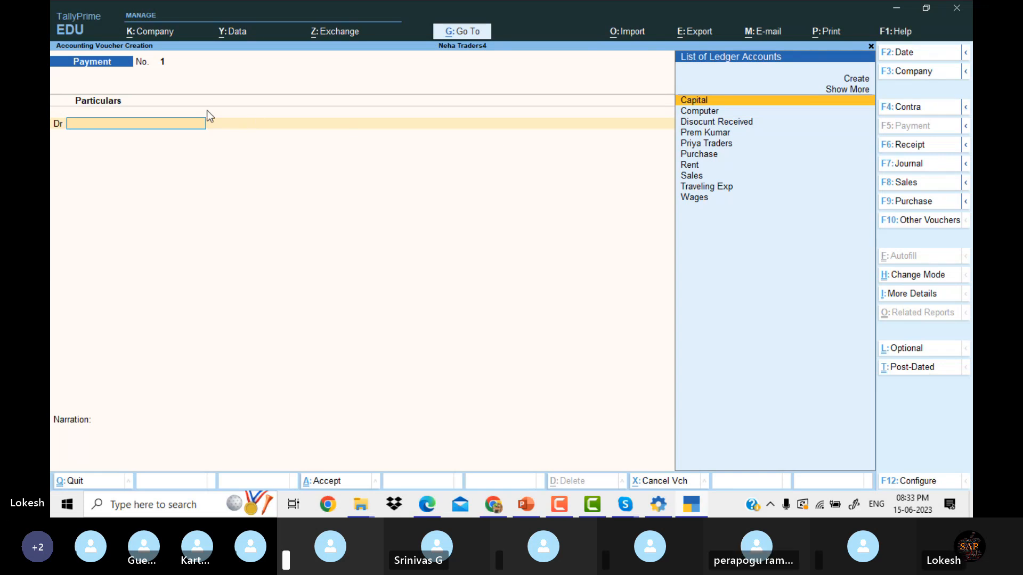
Debit the supplier 80,000 and credit Sbi Bank by cheque in Payment voucher 1.
{"action": "type", "text": "Pr"}
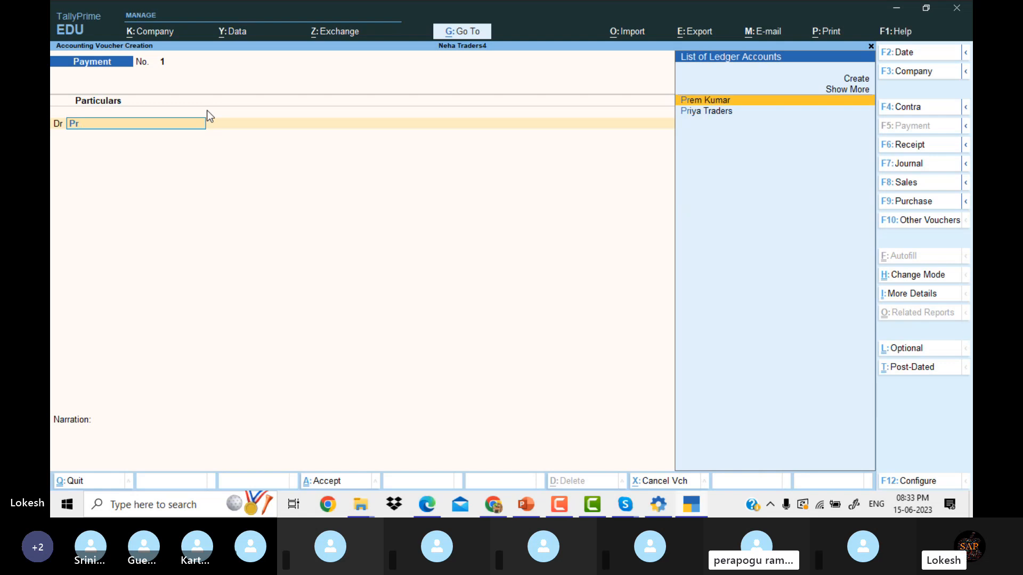
{"action": "key", "text": "Return"}
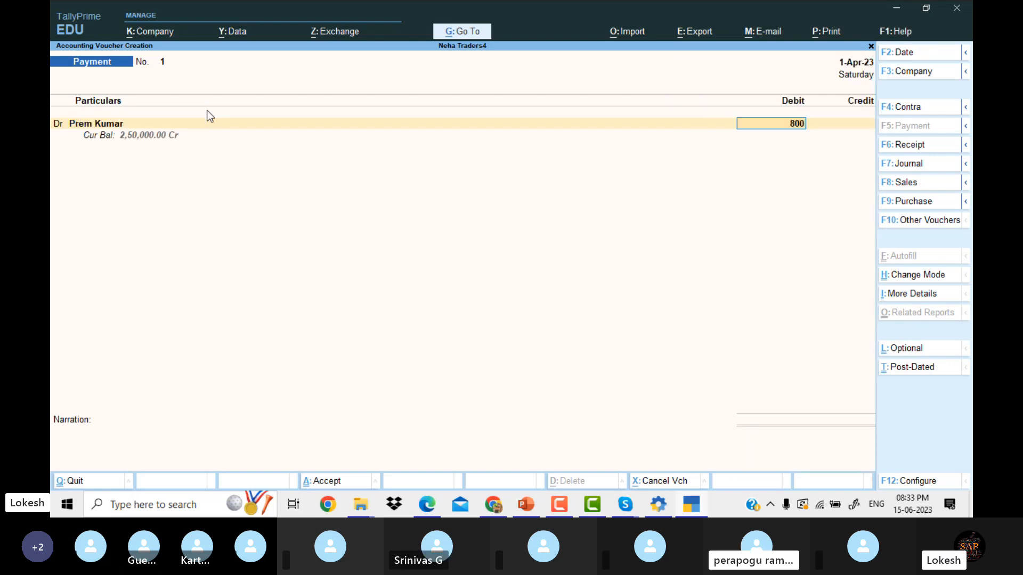
{"action": "type", "text": "80000"}
{"action": "key", "text": "Return"}
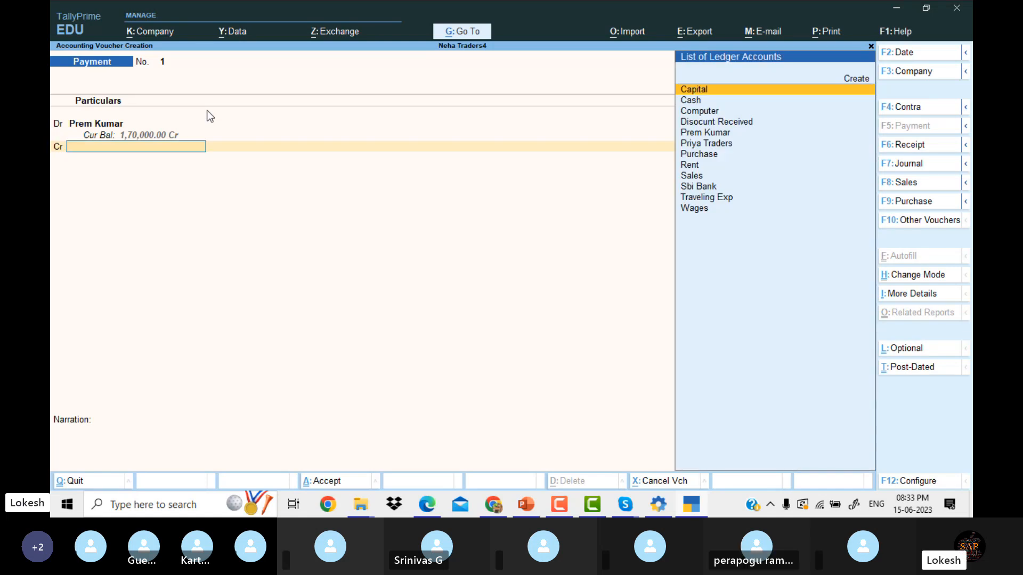
{"action": "type", "text": "Sb"}
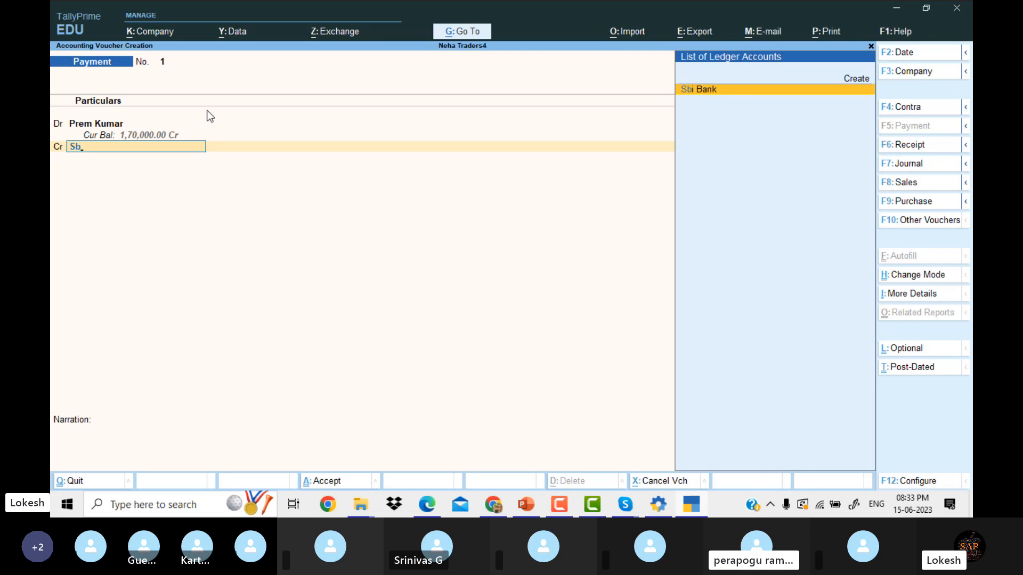
{"action": "key", "text": "Return"}
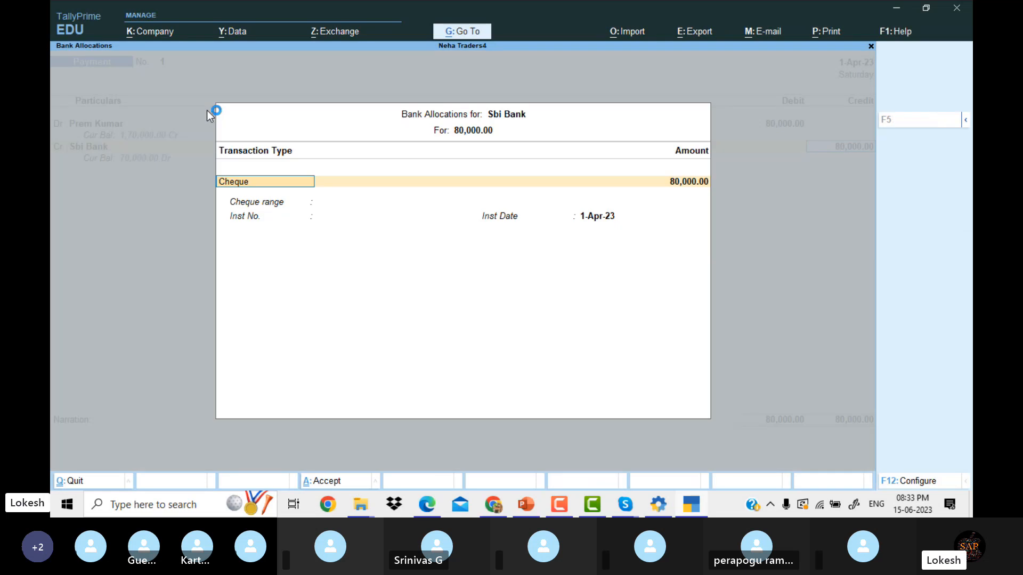
{"action": "key", "text": "Return"}
{"action": "key", "text": "Return"}
{"action": "key", "text": "Return"}
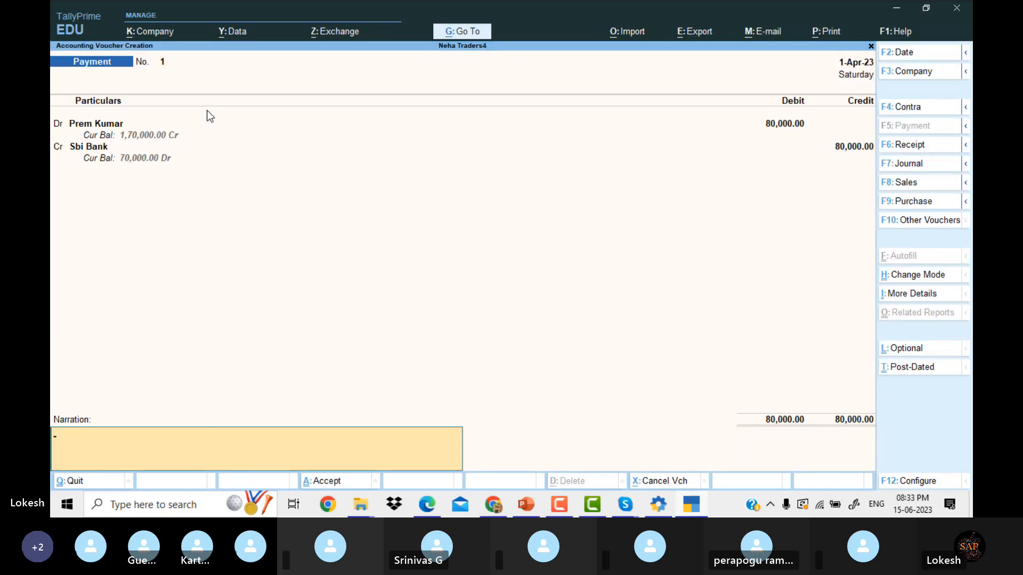
{"action": "key", "text": "Return"}
{"action": "key", "text": "Return"}
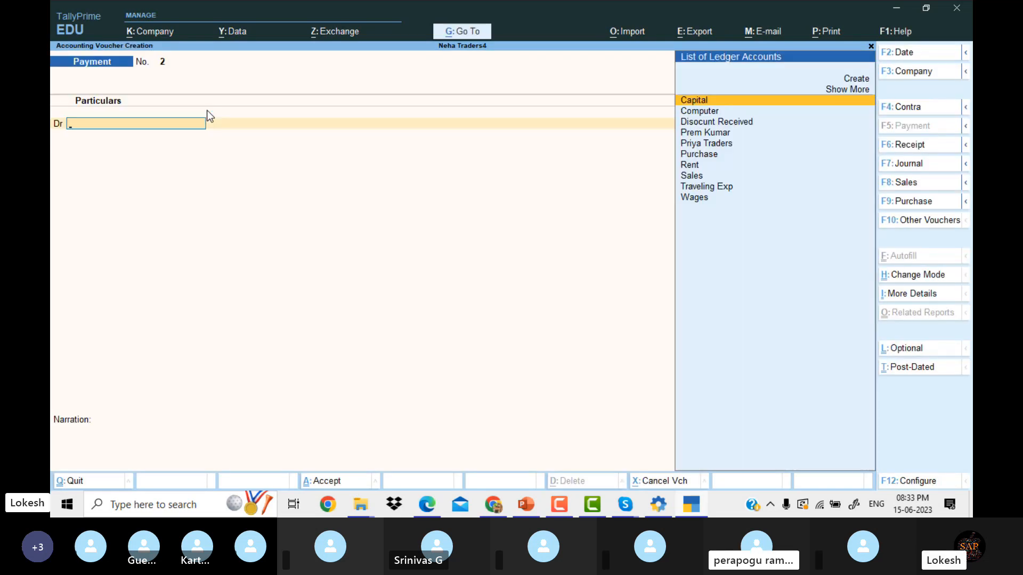
{"action": "left_click", "coordinate": [660, 507]}
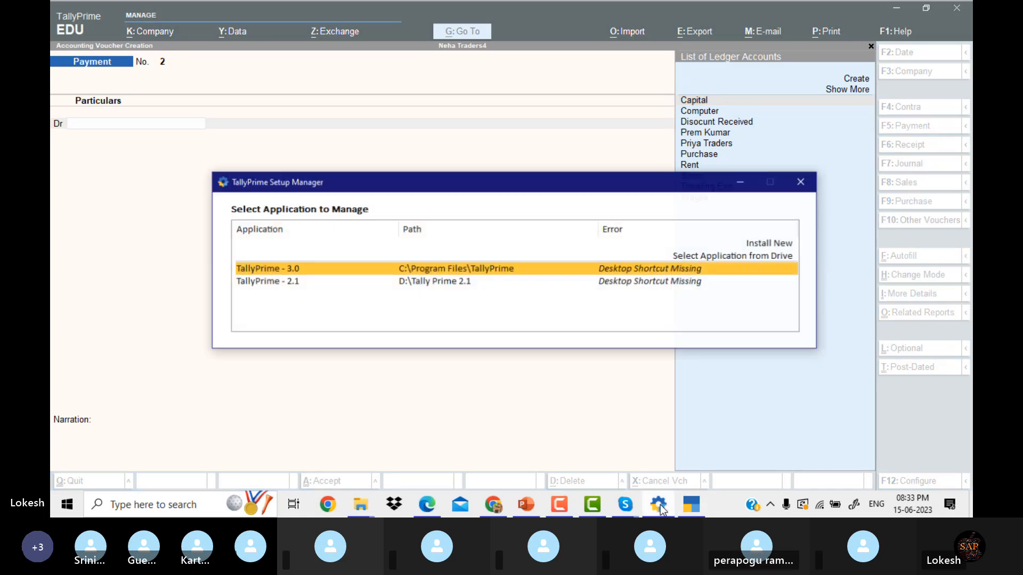
{"action": "left_click", "coordinate": [808, 177]}
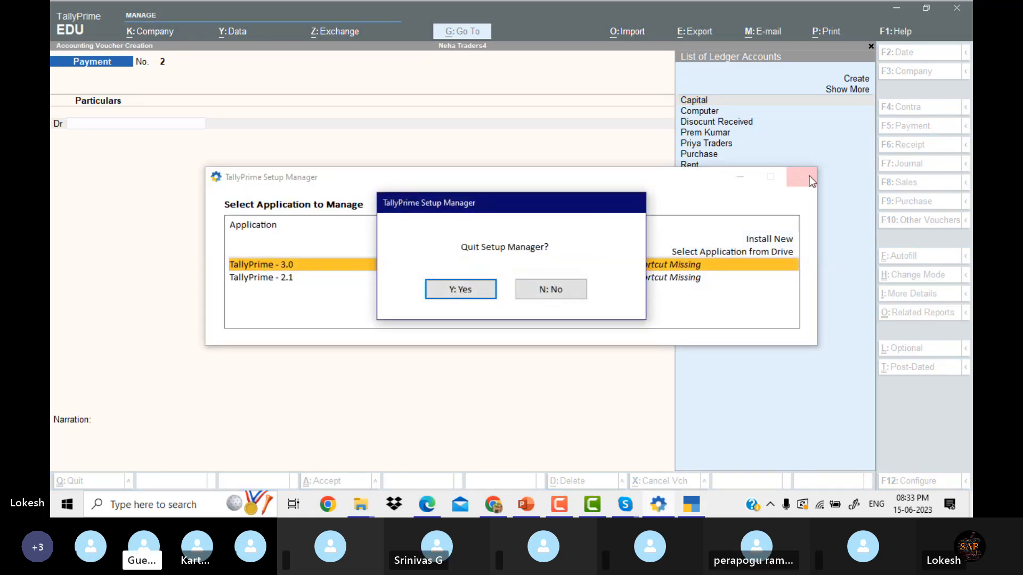
{"action": "left_click", "coordinate": [481, 289]}
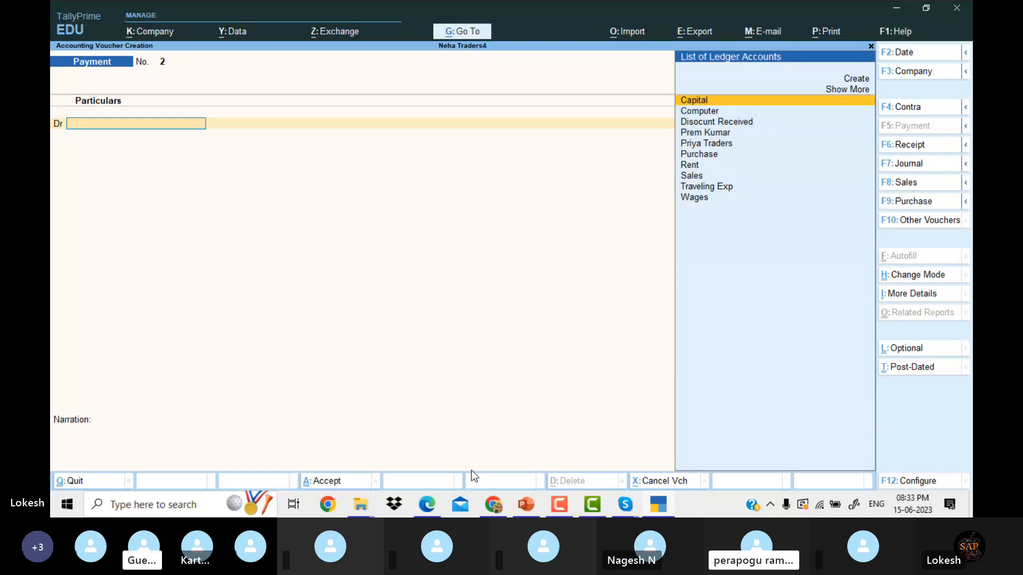
{"action": "left_click", "coordinate": [432, 503]}
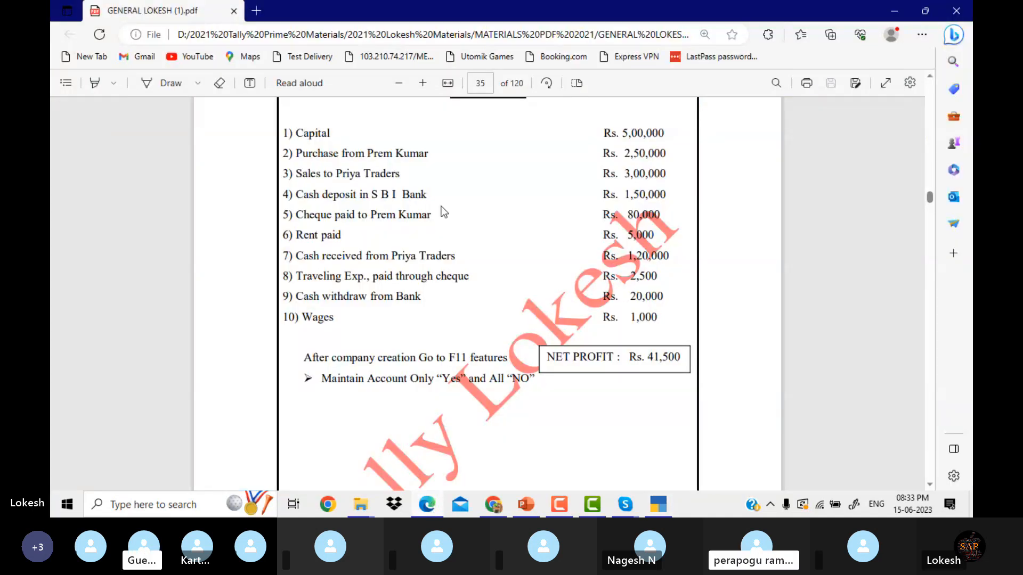
{"action": "left_click", "coordinate": [666, 506]}
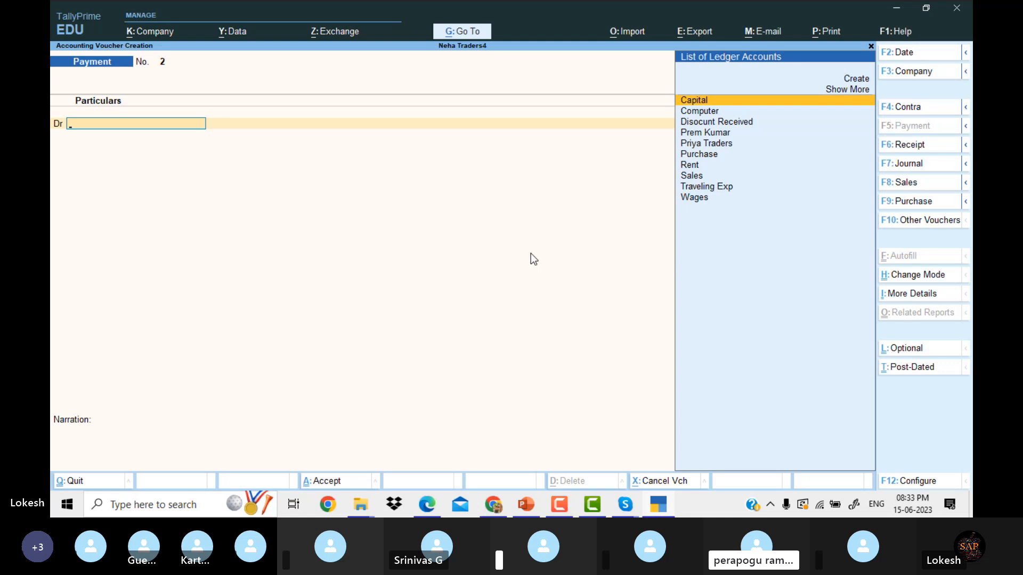
Debit Rent 5,000 against Cash and save Payment voucher No. 2.
{"action": "type", "text": "re"}
{"action": "key", "text": "Return"}
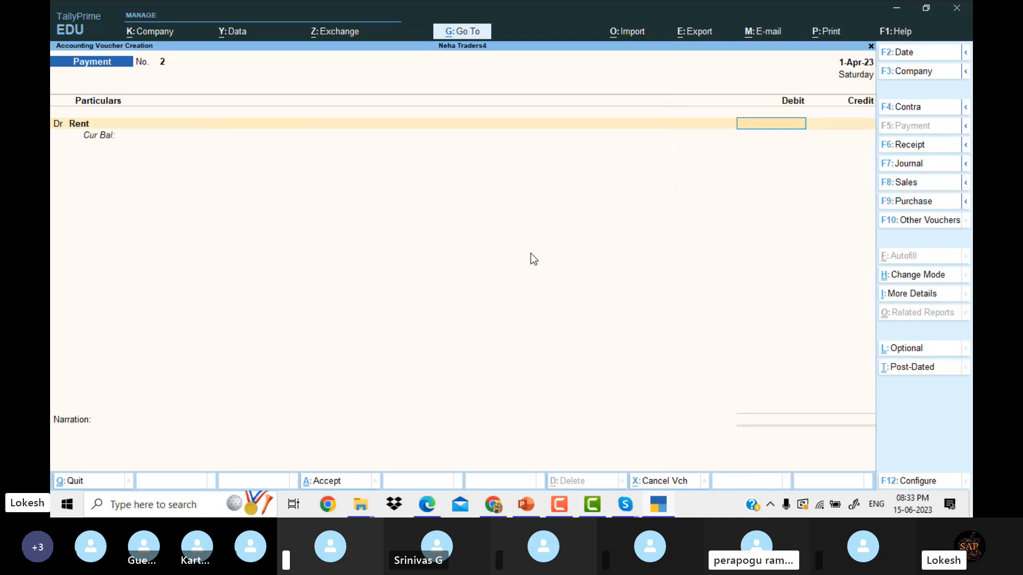
{"action": "left_click", "coordinate": [661, 501]}
{"action": "left_click", "coordinate": [660, 502]}
{"action": "type", "text": "5000"}
{"action": "key", "text": "Return"}
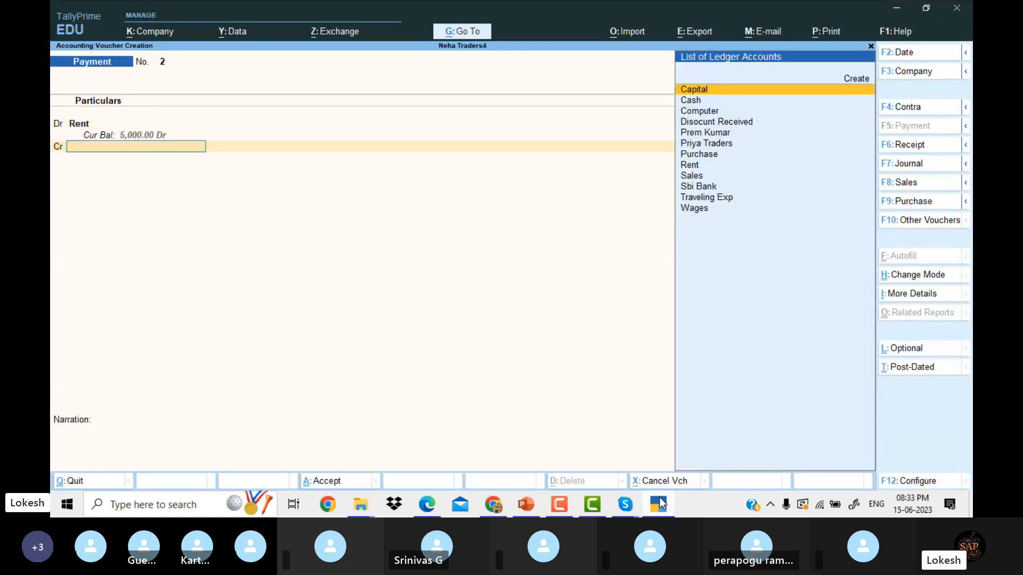
{"action": "key", "text": "Down"}
{"action": "key", "text": "Return"}
{"action": "key", "text": "Return"}
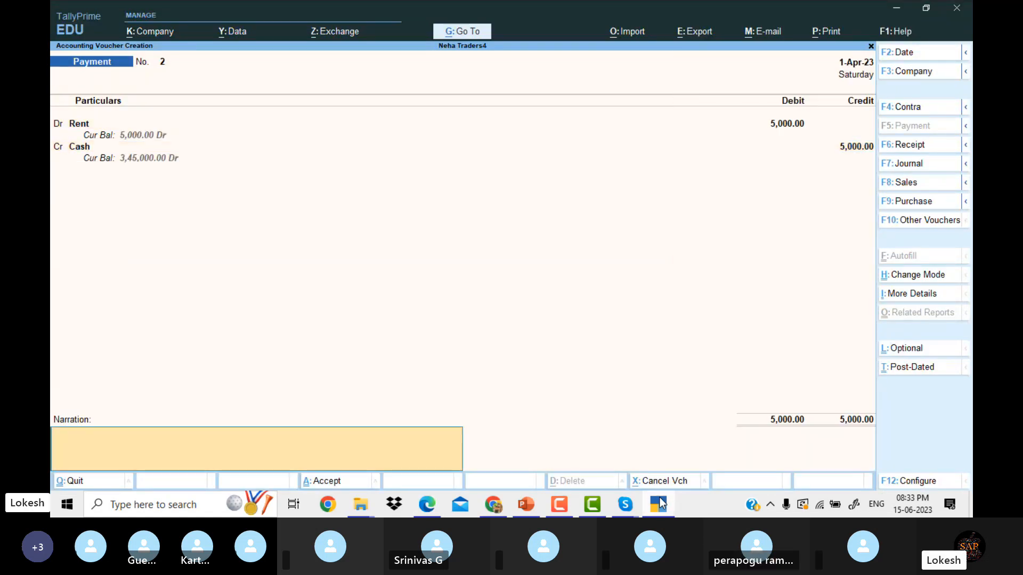
{"action": "key", "text": "Return"}
{"action": "key", "text": "Return"}
{"action": "left_click", "coordinate": [660, 501]}
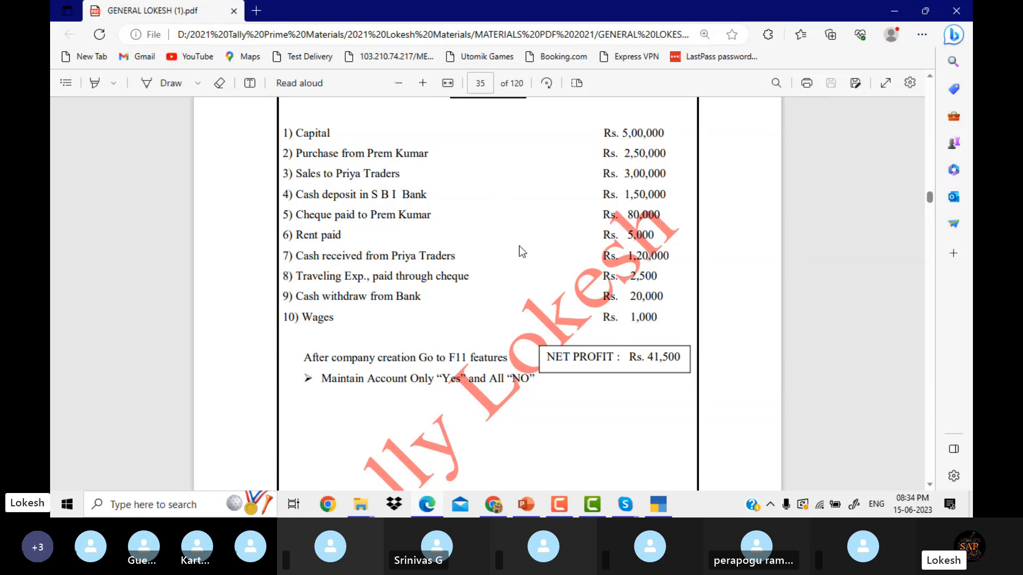
Record receipt No. 2 for 1,20,000, crediting Priya Traders and debiting Cash.
{"action": "left_click", "coordinate": [659, 506]}
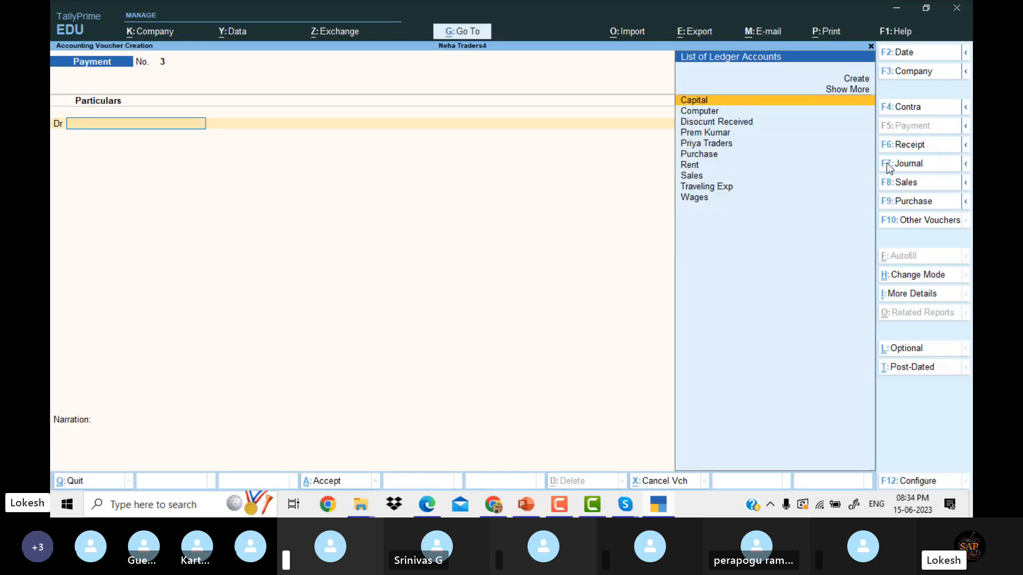
{"action": "left_click", "coordinate": [921, 144]}
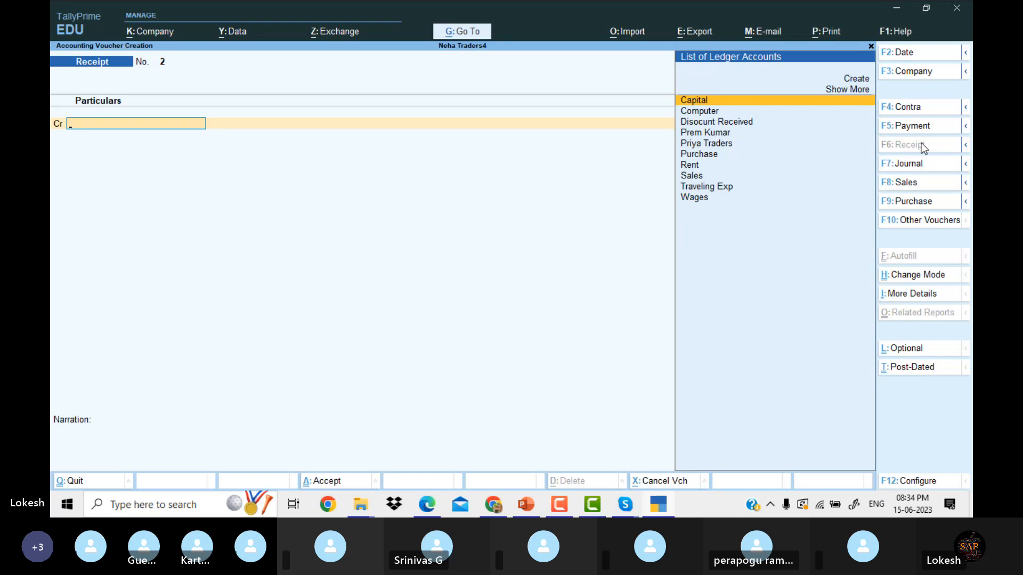
{"action": "type", "text": "Pr"}
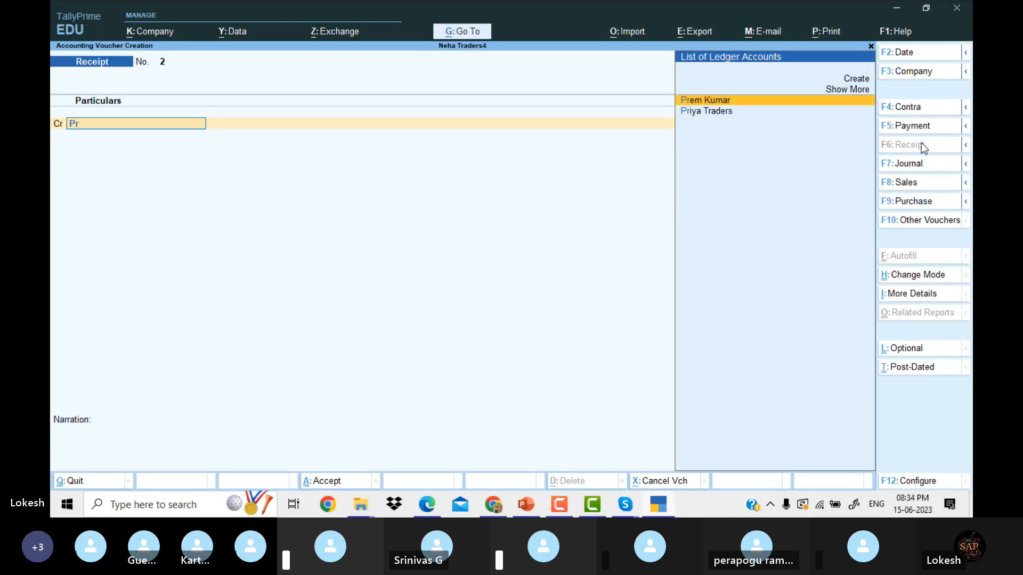
{"action": "key", "text": "Down"}
{"action": "key", "text": "Return"}
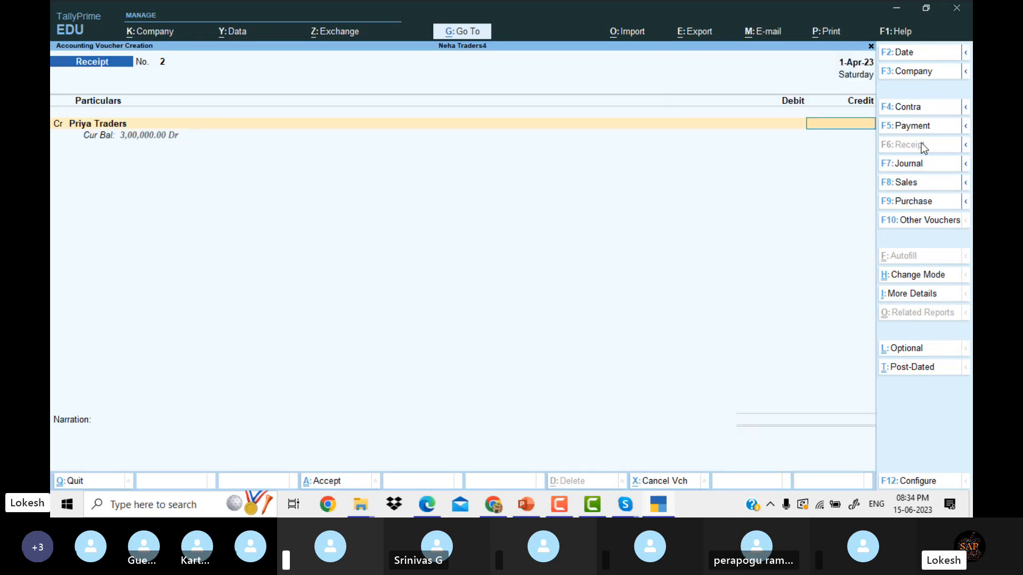
{"action": "type", "text": "1,20,0"}
{"action": "type", "text": "0000"}
{"action": "key", "text": "Return"}
{"action": "key", "text": "Return"}
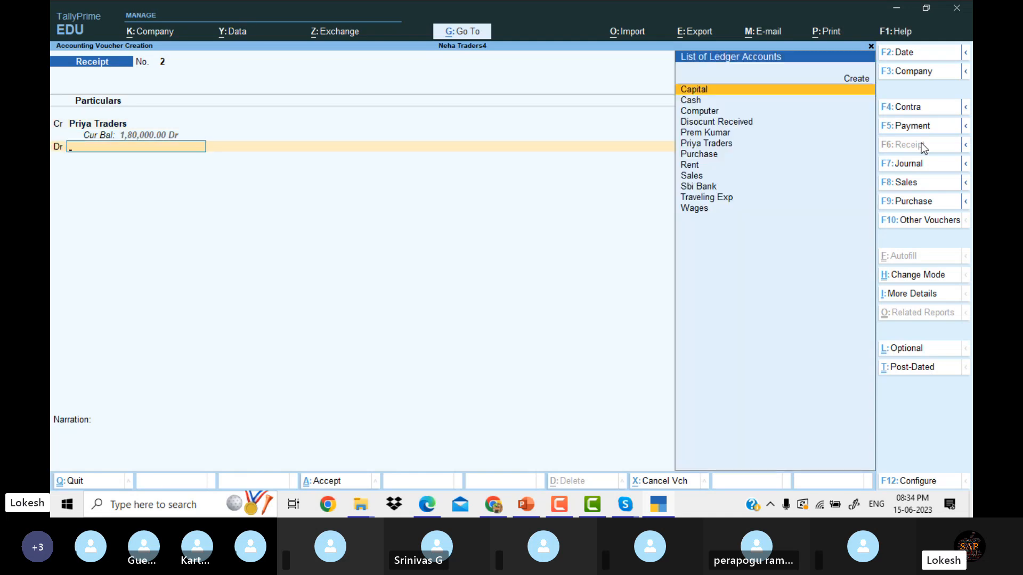
{"action": "key", "text": "Down"}
{"action": "key", "text": "Return"}
{"action": "key", "text": "Return"}
{"action": "key", "text": "Return"}
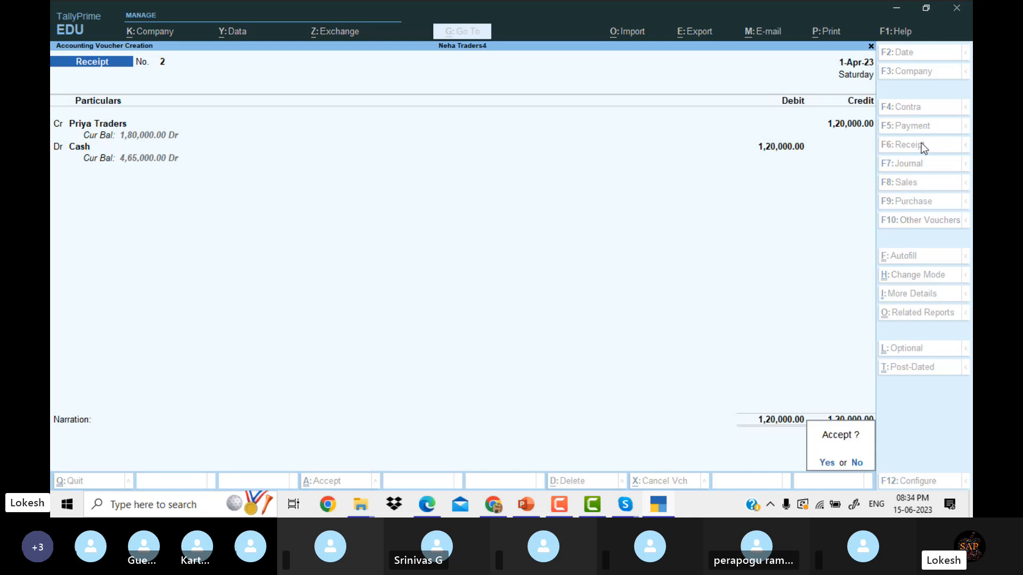
{"action": "key", "text": "Return"}
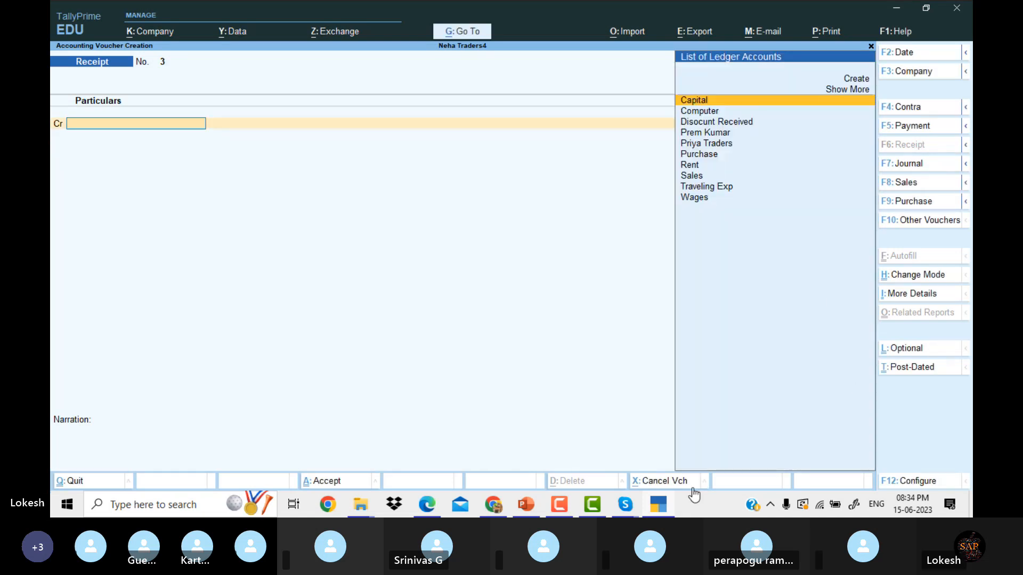
{"action": "left_click", "coordinate": [664, 509]}
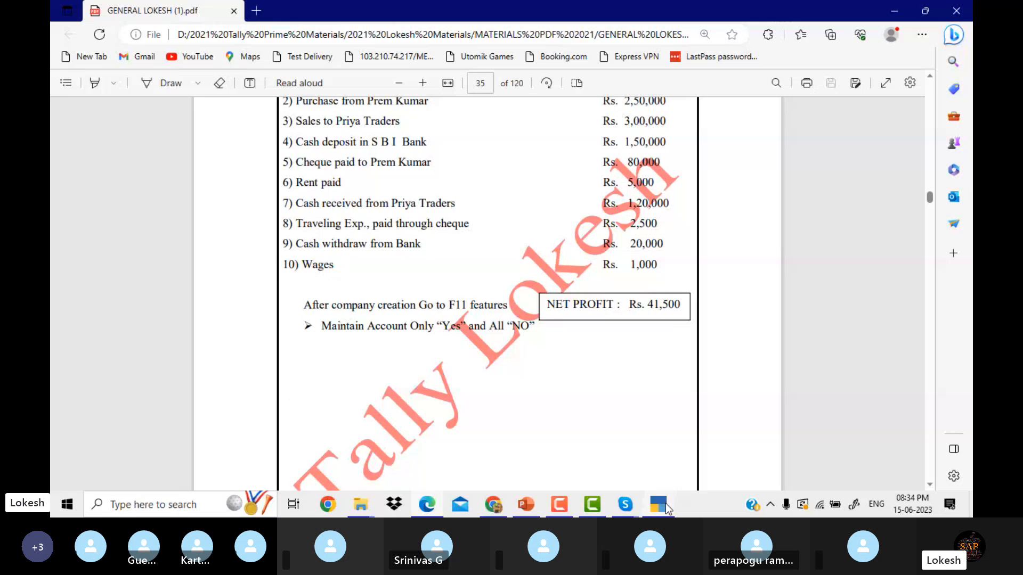
{"action": "left_click", "coordinate": [666, 509]}
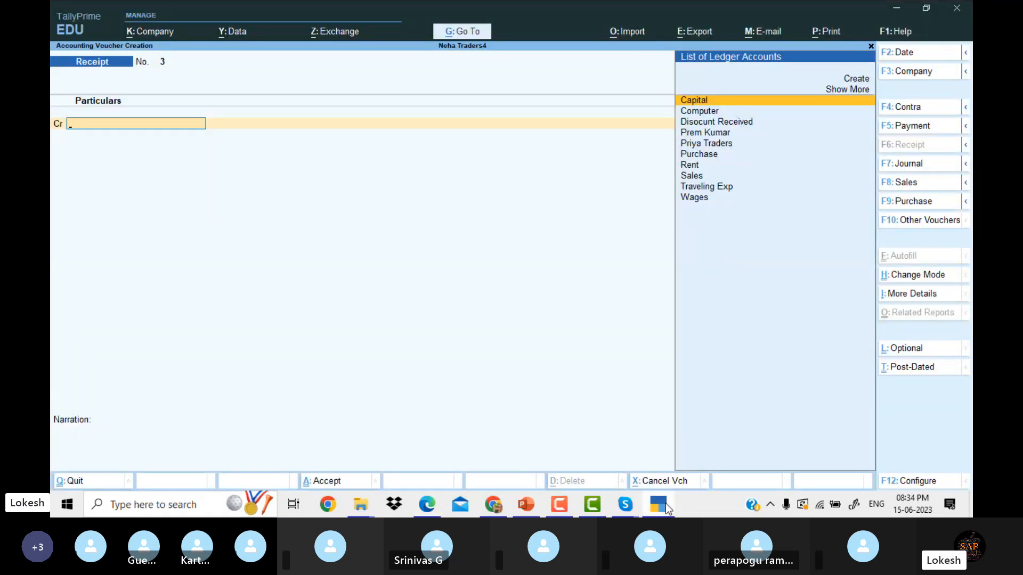
Record payment No. 3: debit Traveling Exp 2,500 and credit Sbi Bank by cheque.
{"action": "left_click", "coordinate": [924, 129]}
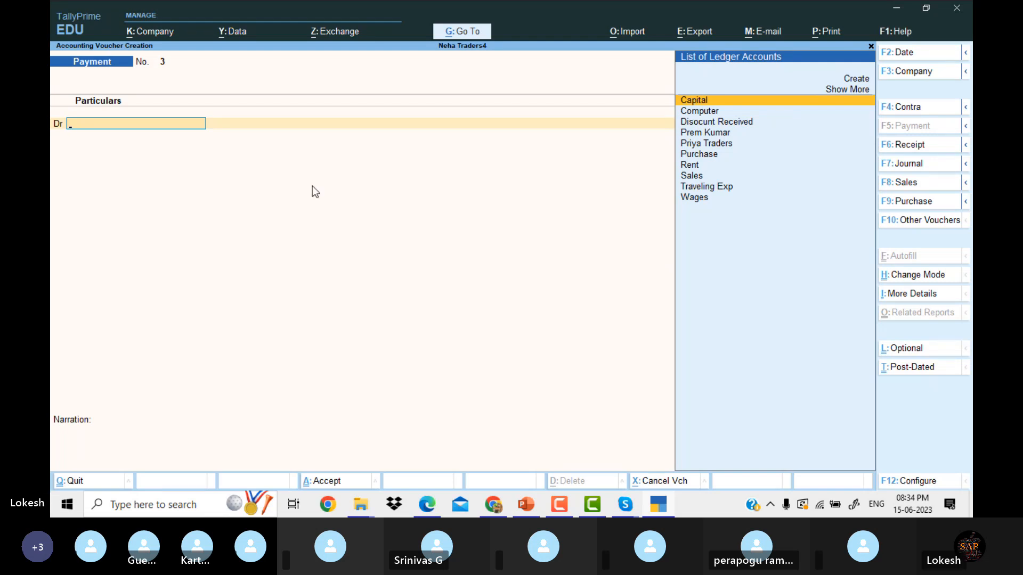
{"action": "type", "text": "Tr"}
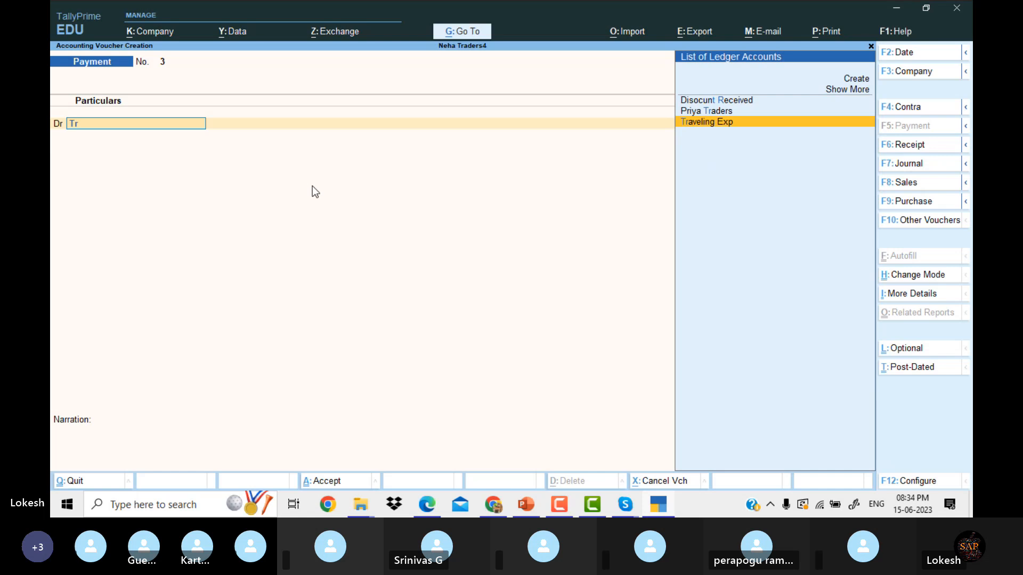
{"action": "key", "text": "Return"}
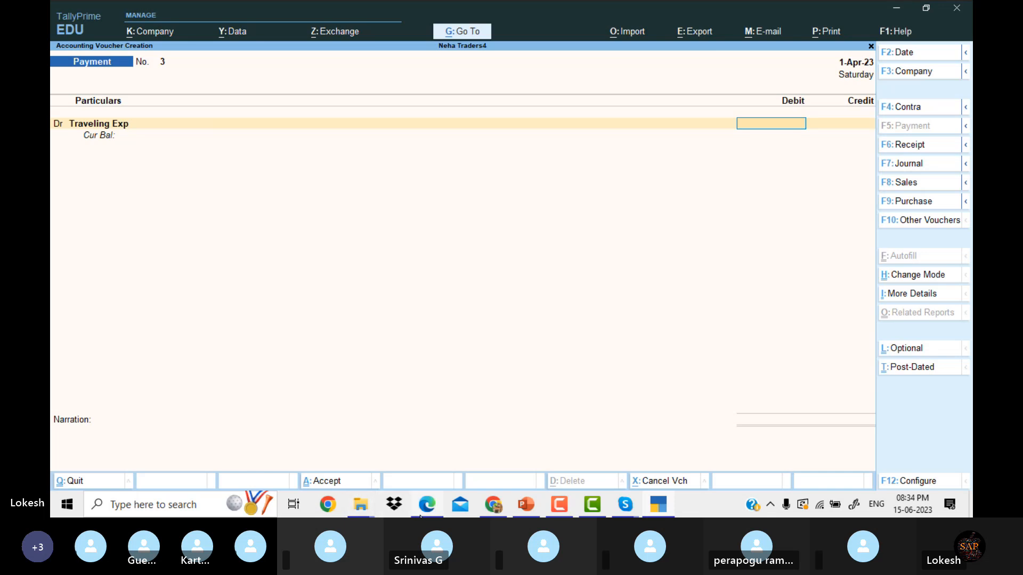
{"action": "left_click", "coordinate": [437, 505]}
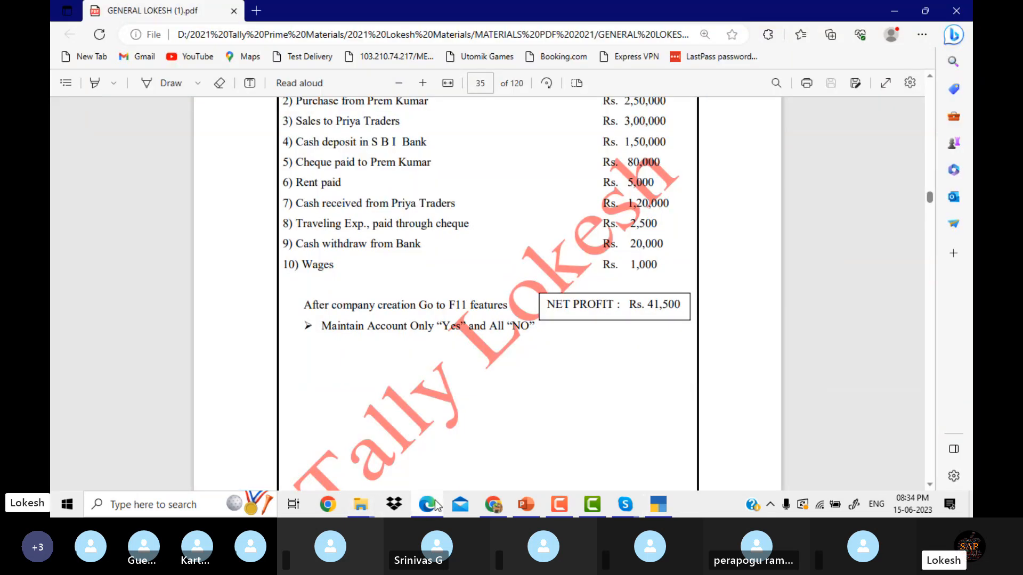
{"action": "left_click", "coordinate": [435, 504]}
{"action": "type", "text": "2500"}
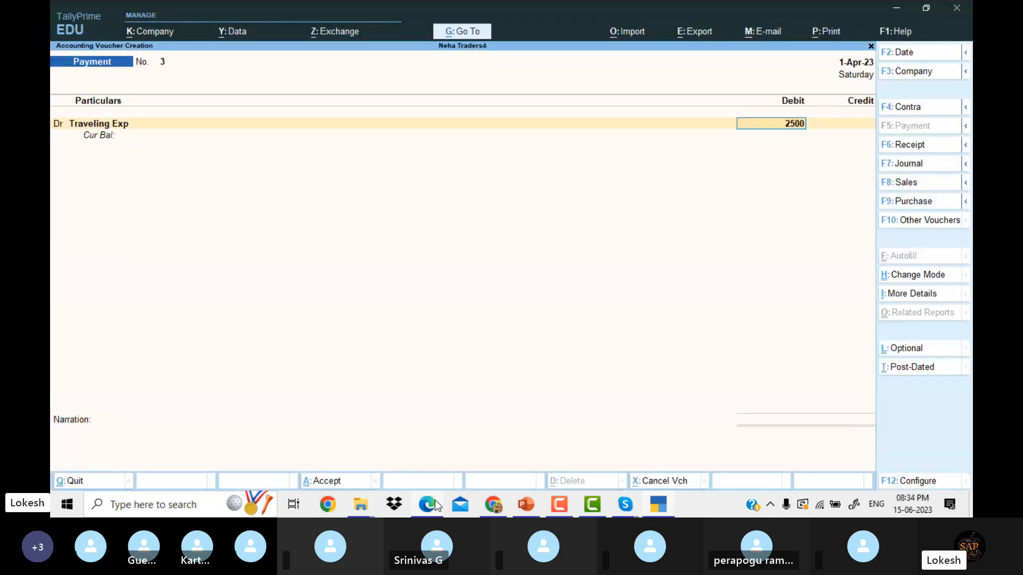
{"action": "key", "text": "Return"}
{"action": "key", "text": "Return"}
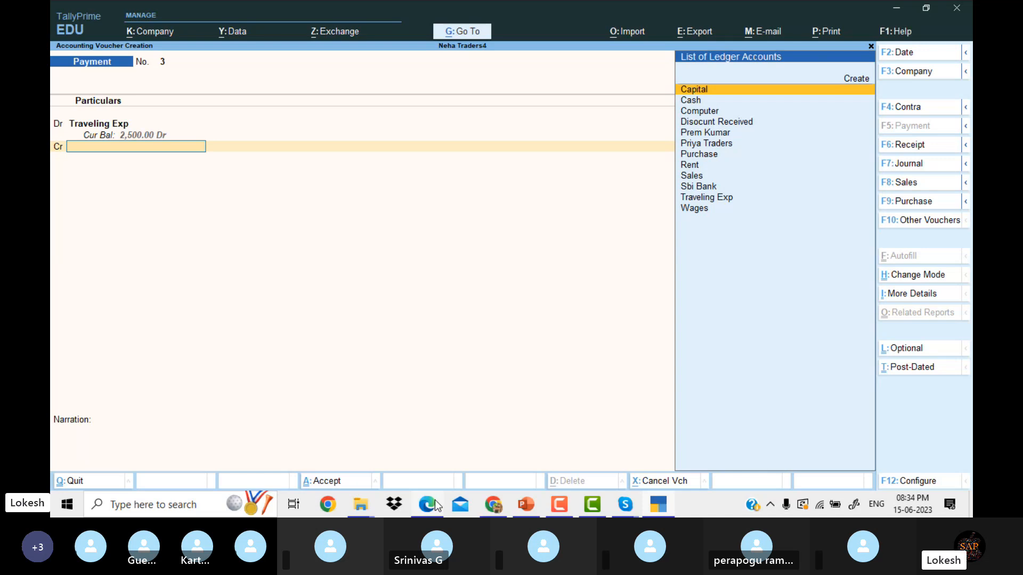
{"action": "type", "text": "S"}
{"action": "key", "text": "Down"}
{"action": "key", "text": "Down"}
{"action": "key", "text": "Return"}
{"action": "key", "text": "Return"}
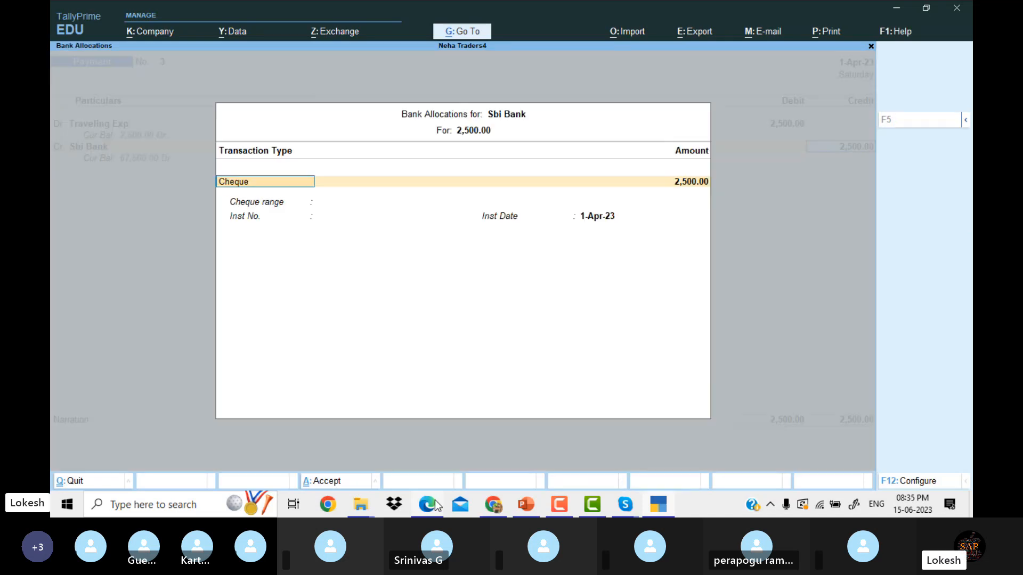
{"action": "key", "text": "Return"}
{"action": "key", "text": "Return"}
{"action": "key", "text": "Return"}
{"action": "key", "text": "Return"}
{"action": "key", "text": "Return"}
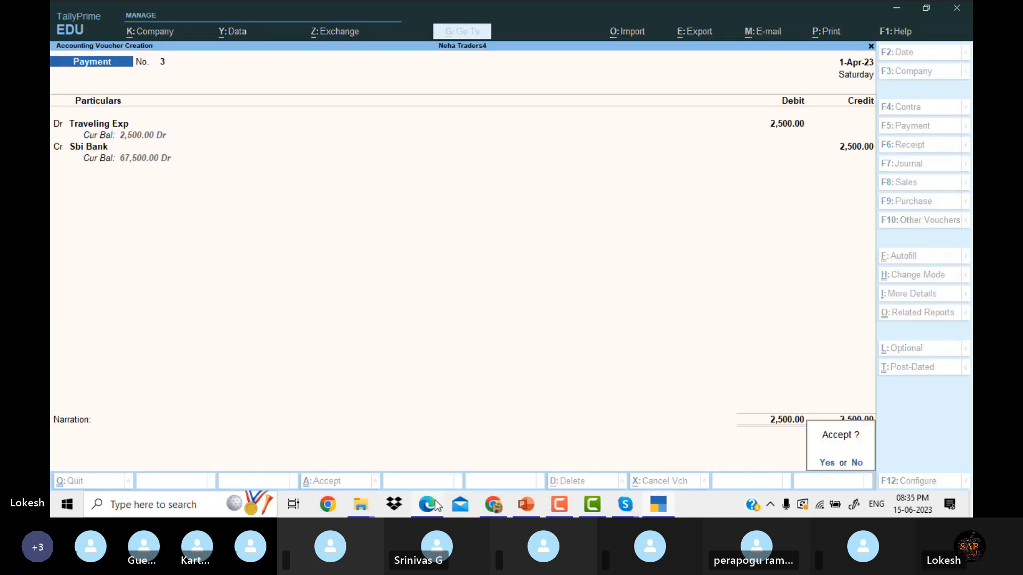
{"action": "key", "text": "Return"}
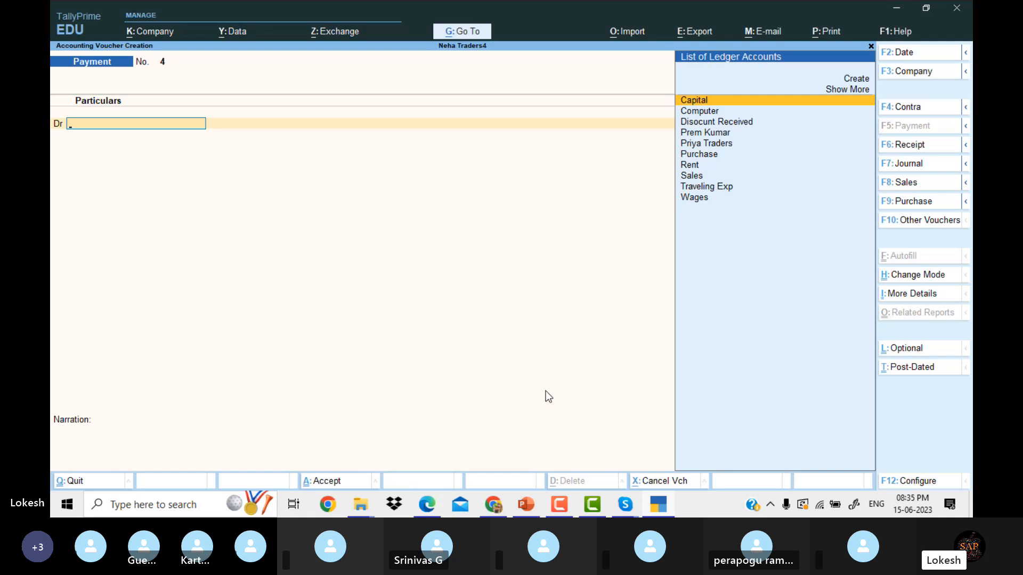
Record contra No. 2: withdraw 20,000 from Sbi Bank into Cash.
{"action": "left_click", "coordinate": [431, 506]}
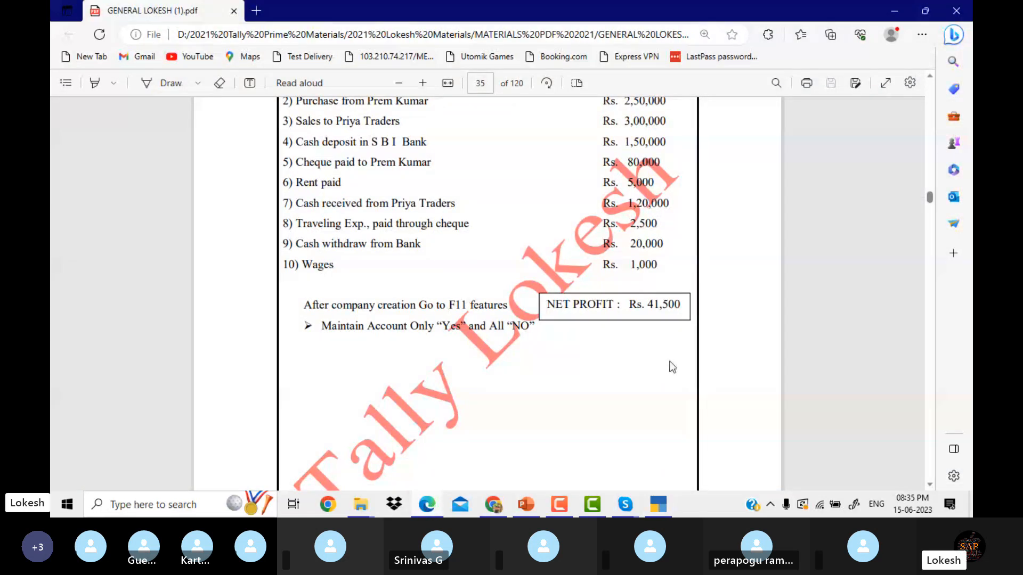
{"action": "left_click", "coordinate": [659, 505]}
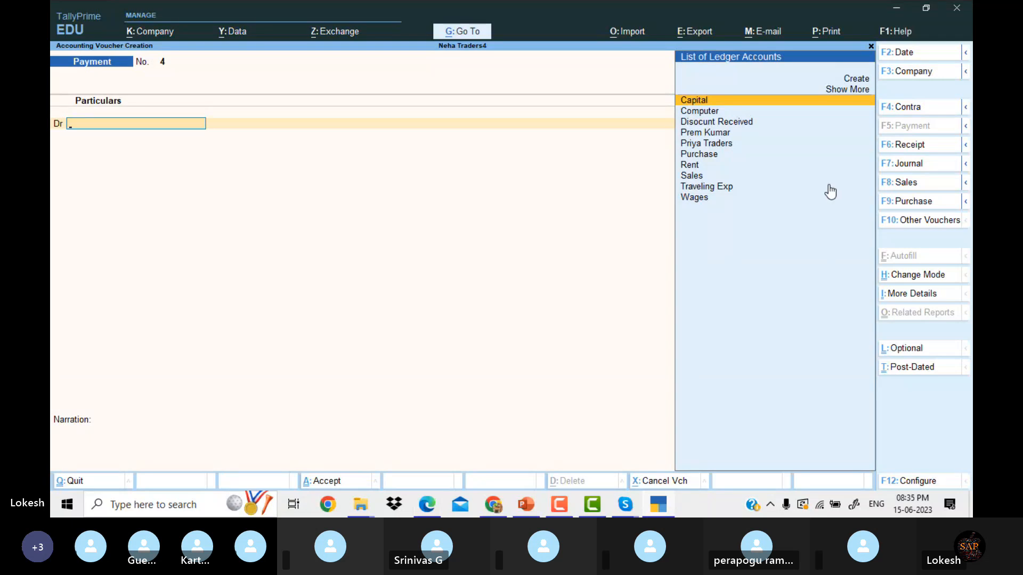
{"action": "left_click", "coordinate": [906, 108]}
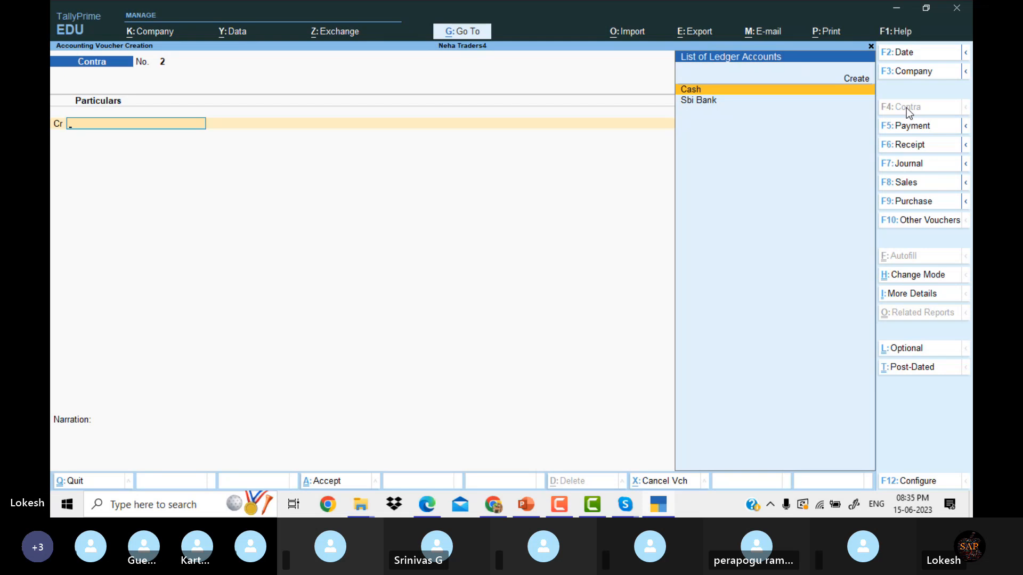
{"action": "key", "text": "Down"}
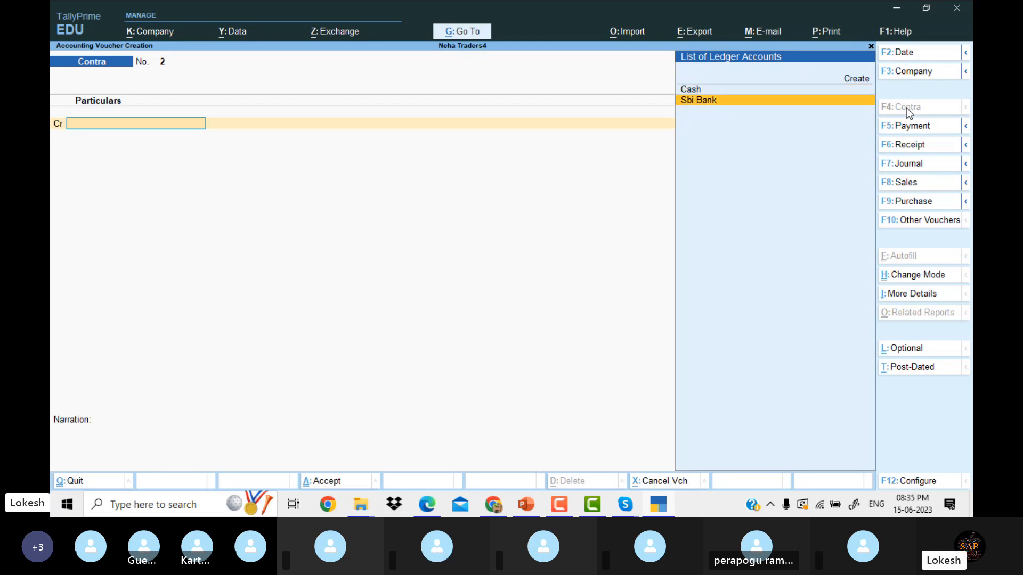
{"action": "key", "text": "Return"}
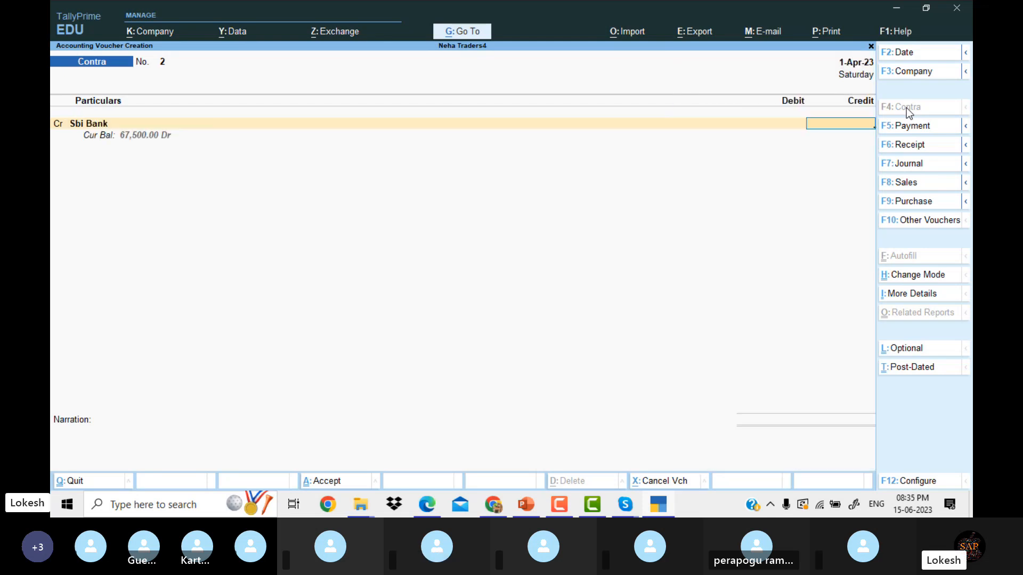
{"action": "left_click", "coordinate": [664, 508]}
{"action": "left_click", "coordinate": [665, 510]}
{"action": "type", "text": "20000"}
{"action": "key", "text": "Return"}
{"action": "key", "text": "Return"}
{"action": "key", "text": "Return"}
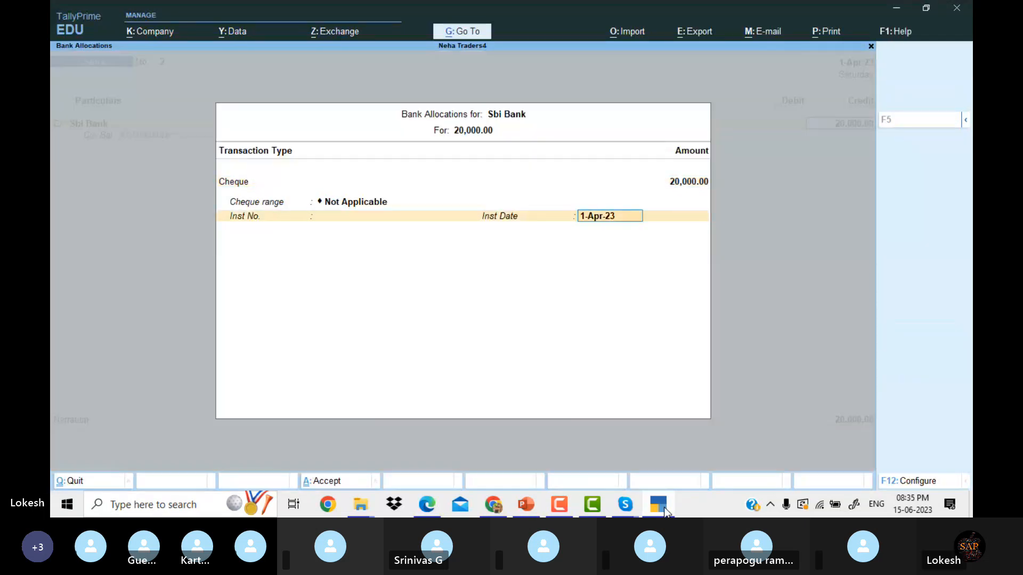
{"action": "key", "text": "Return"}
{"action": "key", "text": "Return"}
{"action": "key", "text": "Return"}
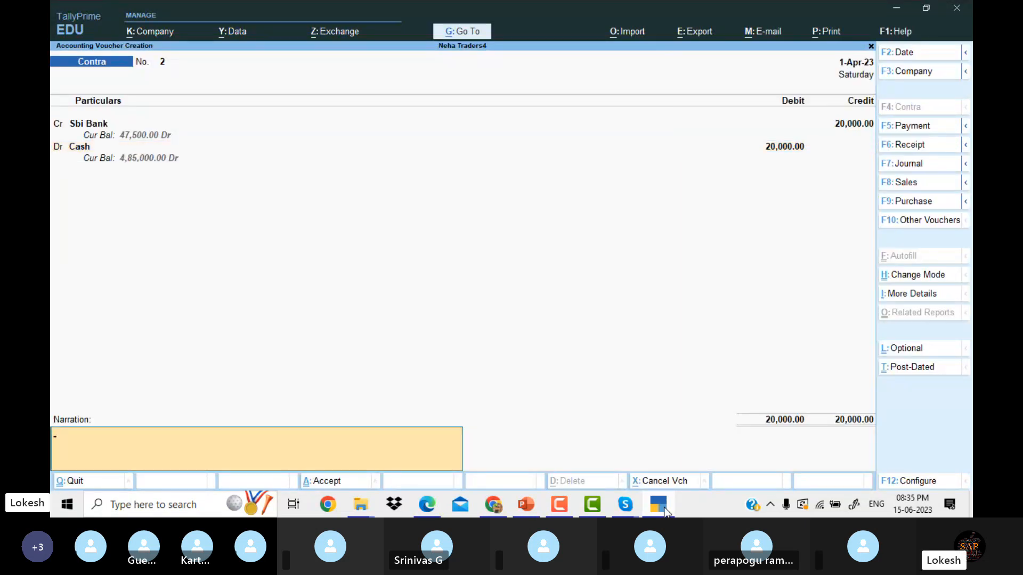
{"action": "key", "text": "Return"}
{"action": "key", "text": "Return"}
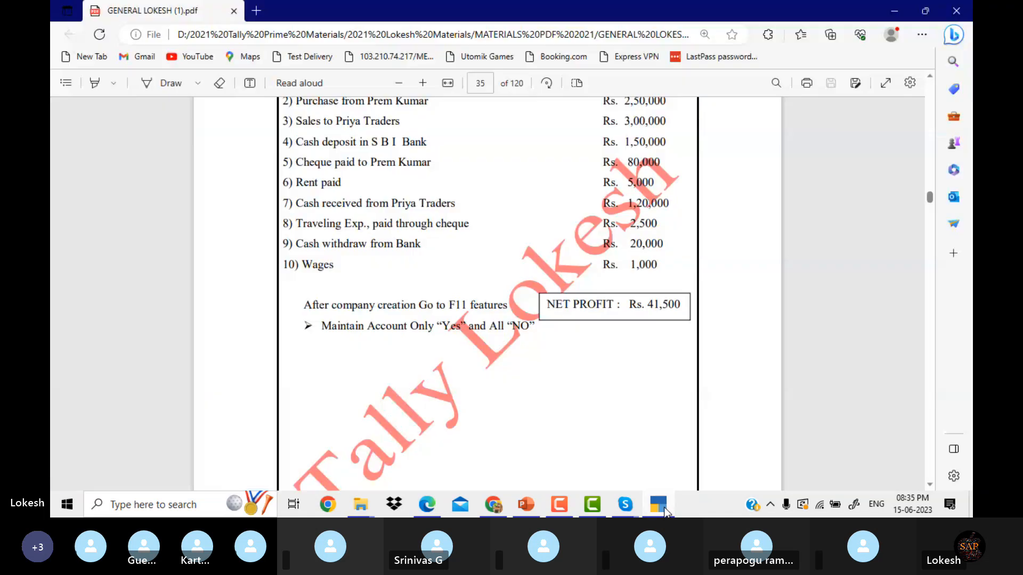
{"action": "left_click", "coordinate": [665, 512]}
{"action": "left_click", "coordinate": [665, 512]}
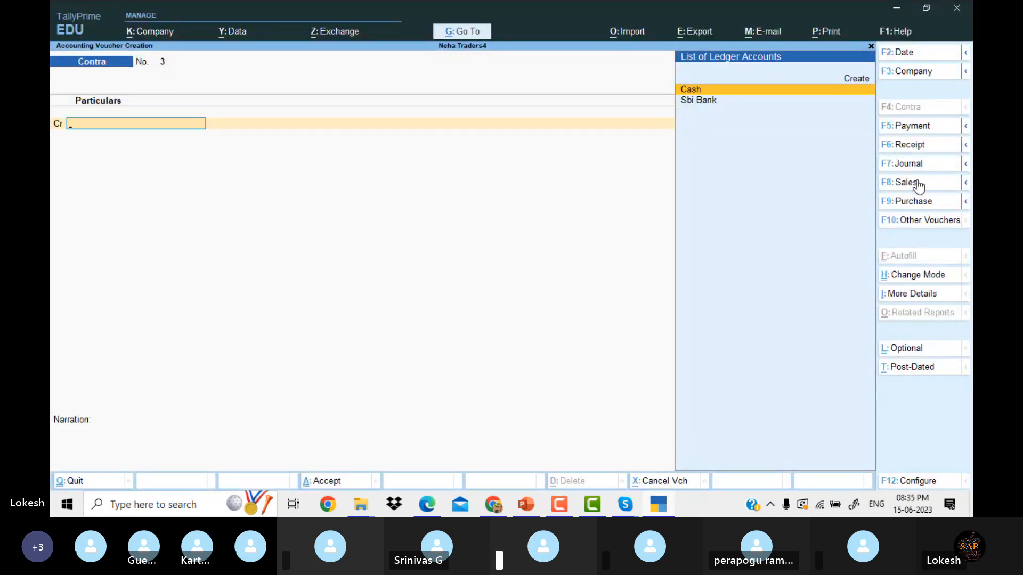
Enter payment No. 4 debiting Wages 5,000 from Cash, then quit the next voucher to Gateway of Tally.
{"action": "left_click", "coordinate": [925, 126]}
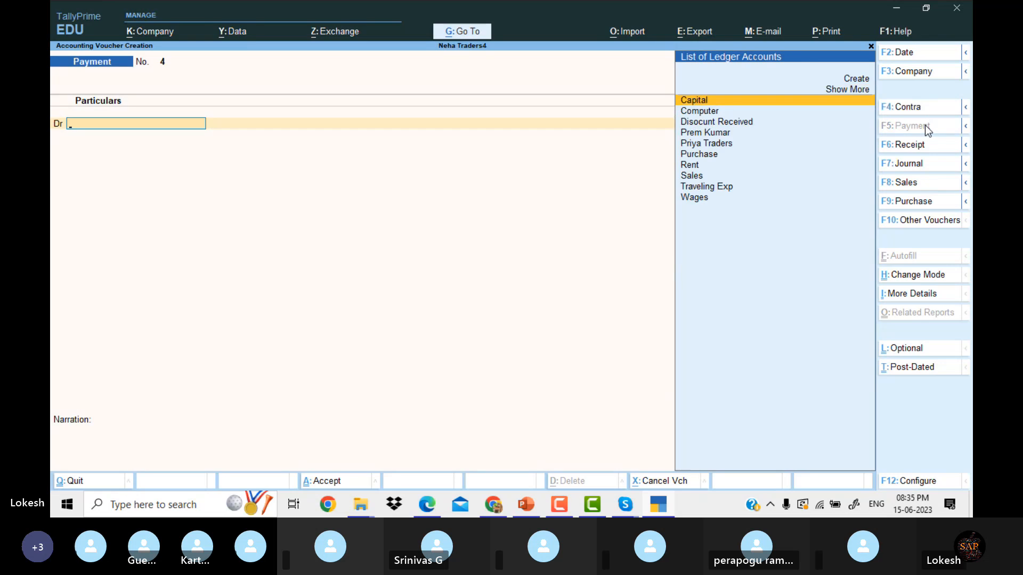
{"action": "key", "text": "Down"}
{"action": "key", "text": "Down"}
{"action": "key", "text": "Down"}
{"action": "key", "text": "Down"}
{"action": "key", "text": "Down"}
{"action": "key", "text": "Down"}
{"action": "key", "text": "Down"}
{"action": "key", "text": "Down"}
{"action": "key", "text": "Down"}
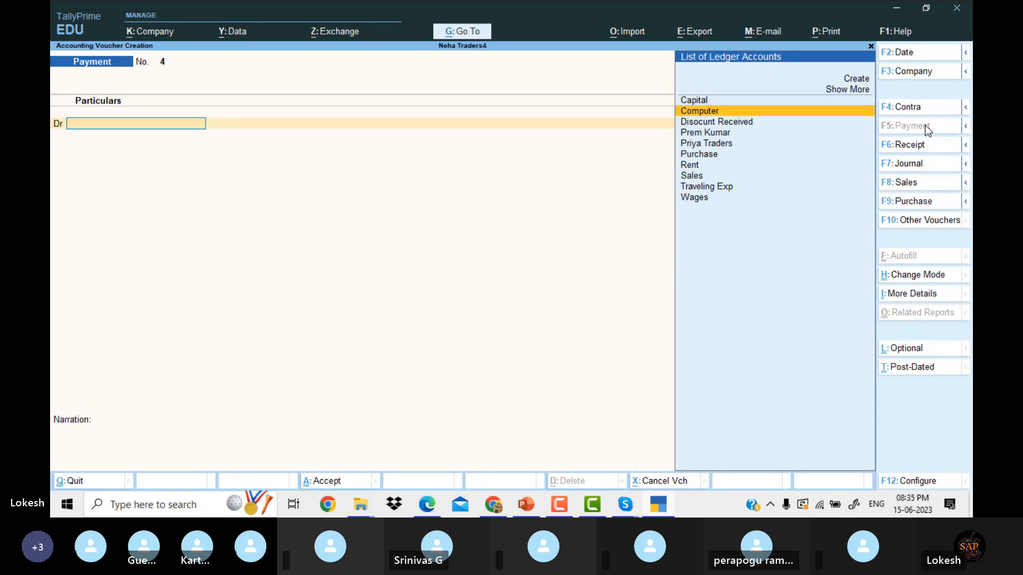
{"action": "key", "text": "Return"}
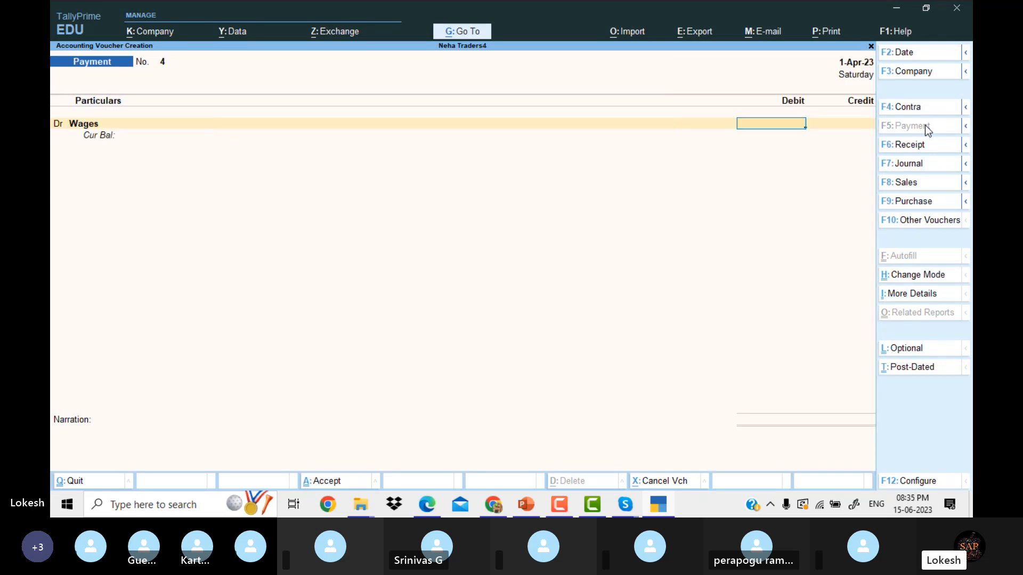
{"action": "type", "text": "5000"}
{"action": "key", "text": "Return"}
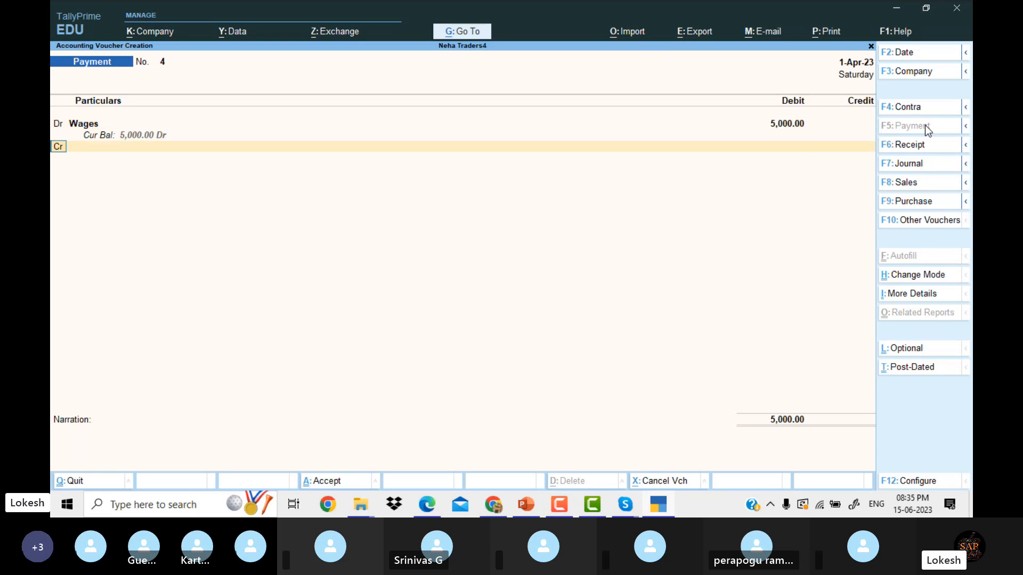
{"action": "key", "text": "Down"}
{"action": "key", "text": "Down"}
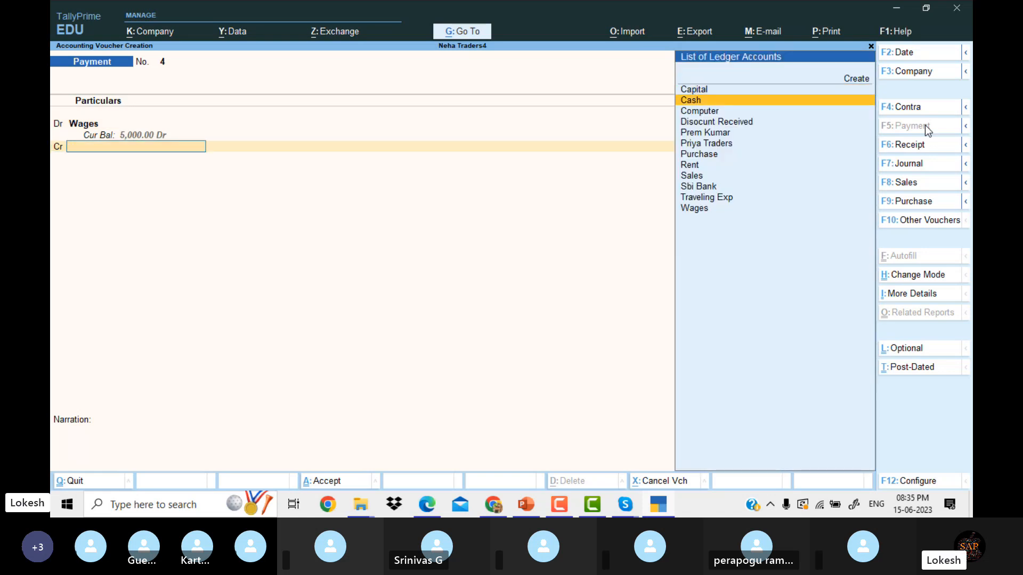
{"action": "key", "text": "Return"}
{"action": "key", "text": "Return"}
{"action": "key", "text": "Return"}
{"action": "key", "text": "Return"}
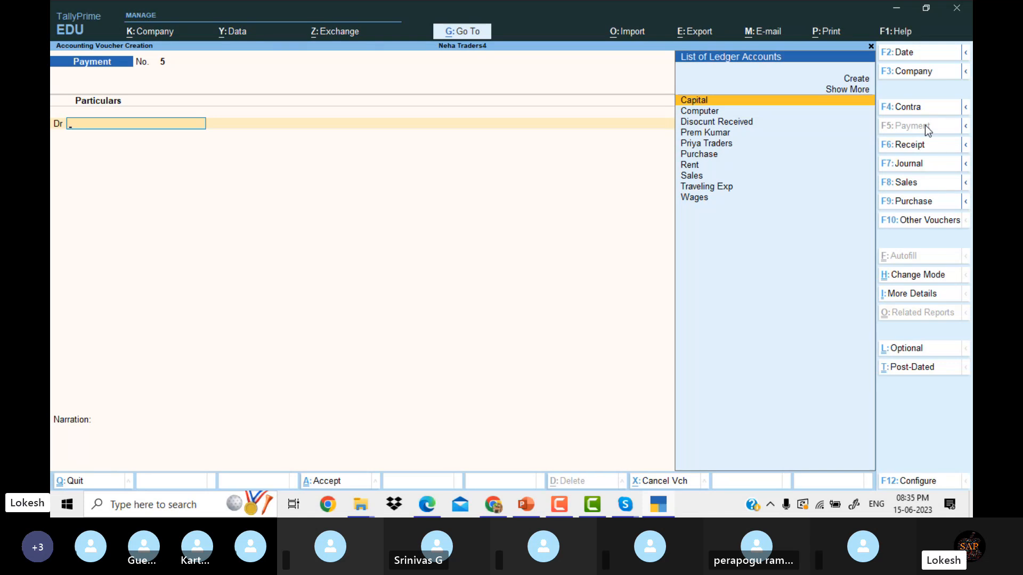
{"action": "key", "text": "Escape"}
{"action": "key", "text": "Return"}
{"action": "key", "text": "Up"}
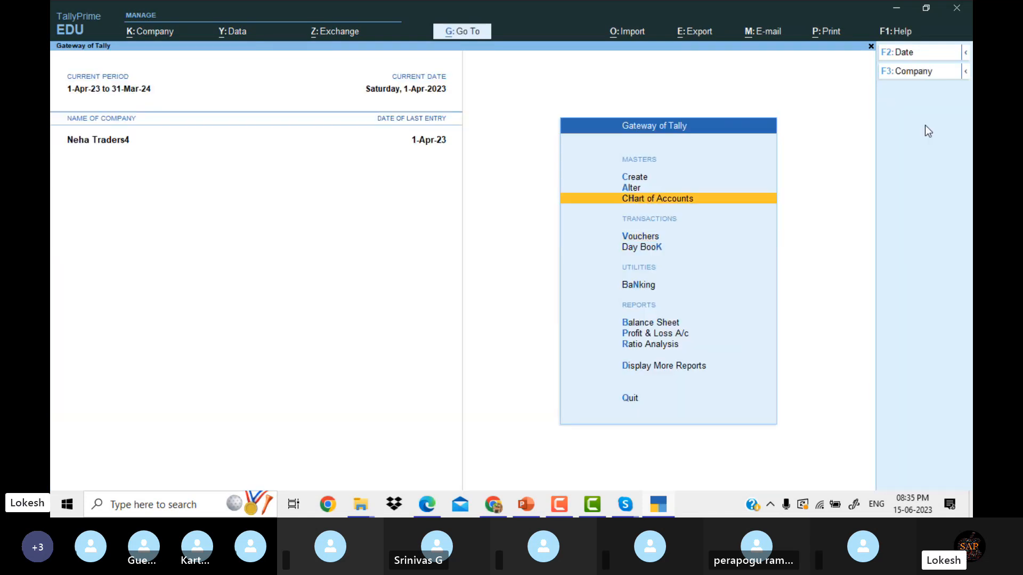
{"action": "key", "text": "Down"}
{"action": "key", "text": "Down"}
{"action": "key", "text": "Return"}
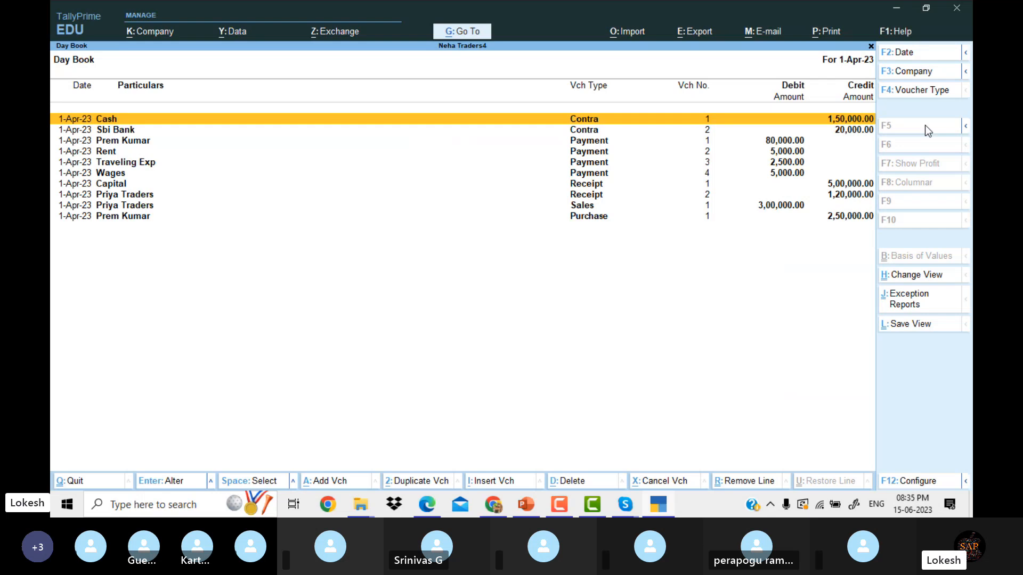
{"action": "key", "text": "Down"}
{"action": "key", "text": "Down"}
{"action": "key", "text": "Down"}
{"action": "key", "text": "Down"}
{"action": "key", "text": "Down"}
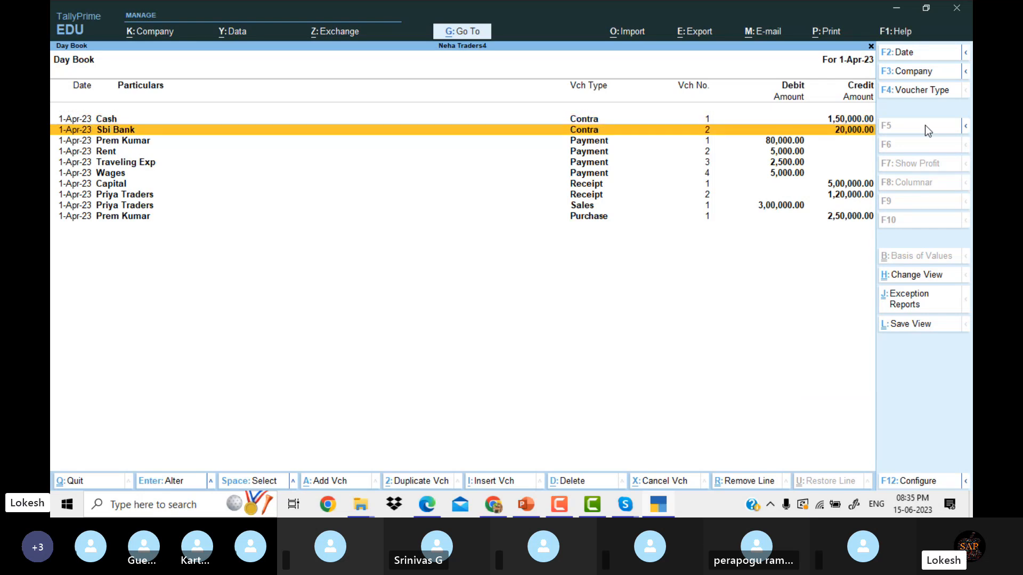
{"action": "key", "text": "Down"}
{"action": "key", "text": "Down"}
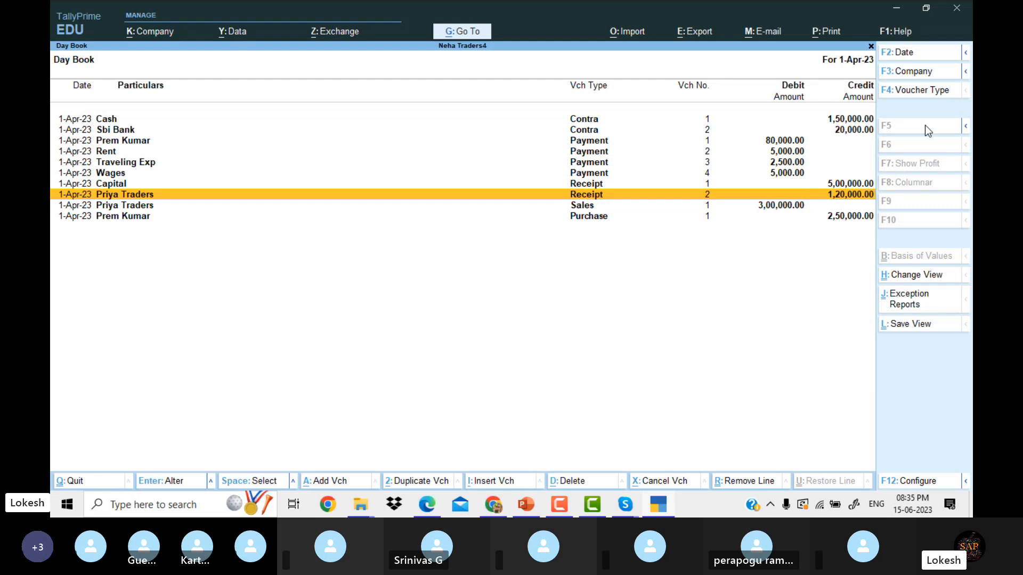
{"action": "key", "text": "Return"}
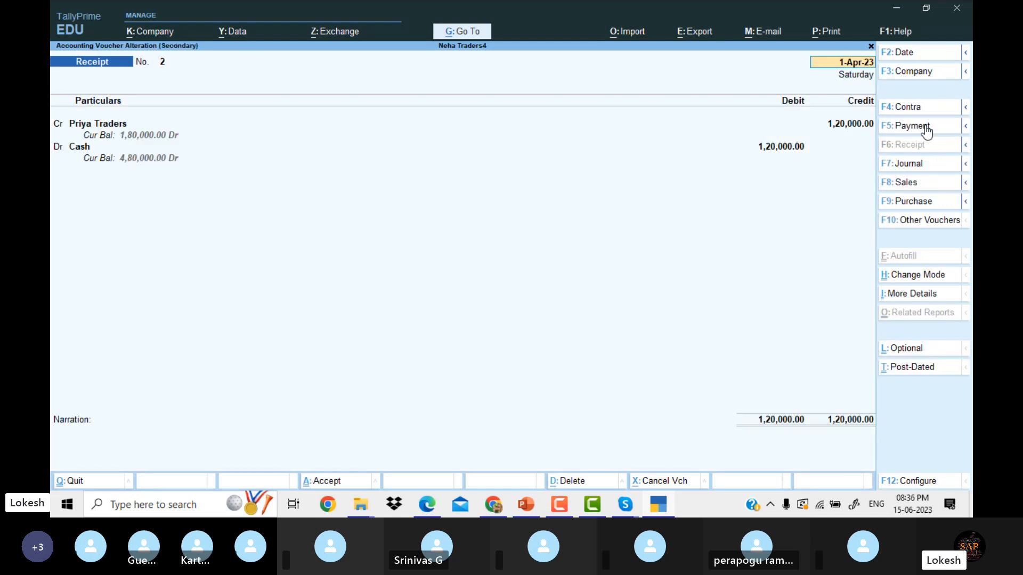
{"action": "key", "text": "BackSpace"}
{"action": "key", "text": "Escape"}
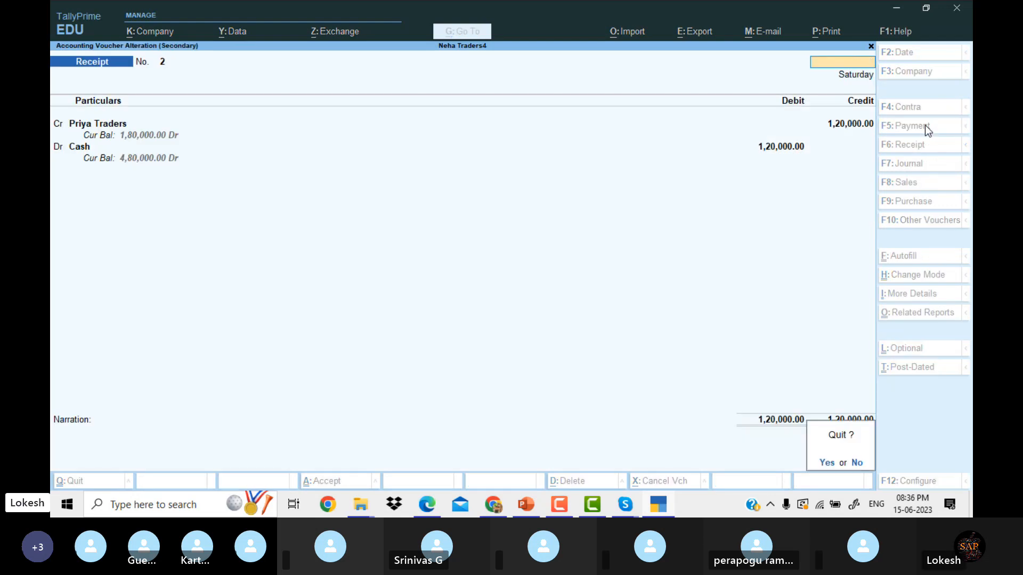
{"action": "key", "text": "y"}
{"action": "key", "text": "Escape"}
{"action": "key", "text": "Down"}
{"action": "key", "text": "Down"}
{"action": "key", "text": "Down"}
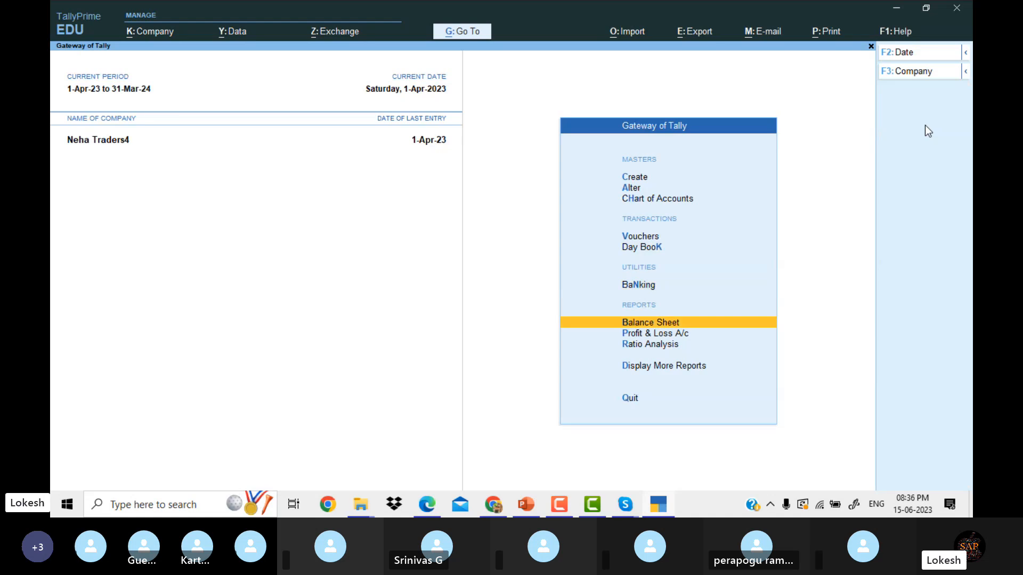
Open the Profit & Loss A/c in detailed view and compare it with the problem sheet.
{"action": "key", "text": "Return"}
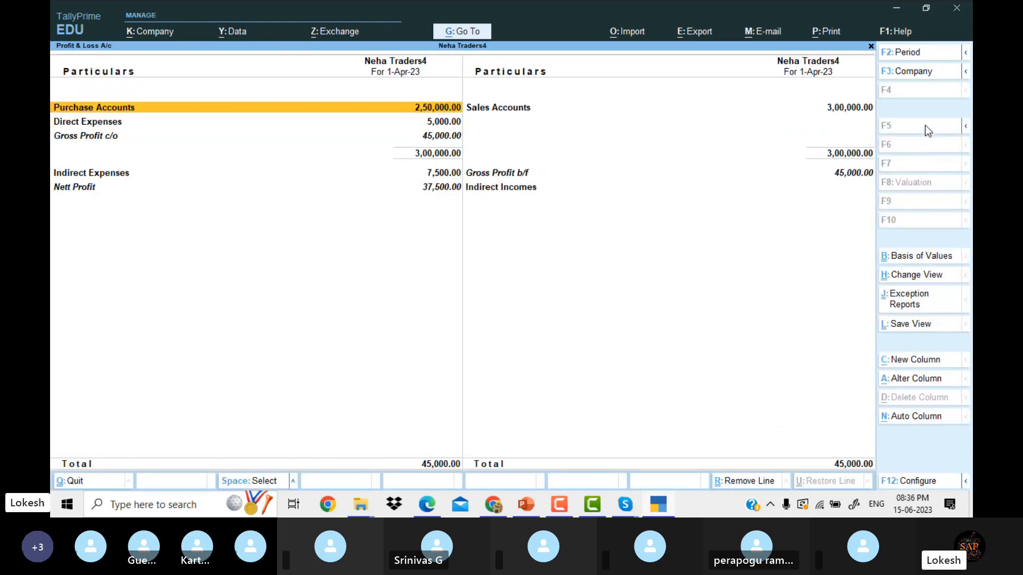
{"action": "key", "text": "alt+F5"}
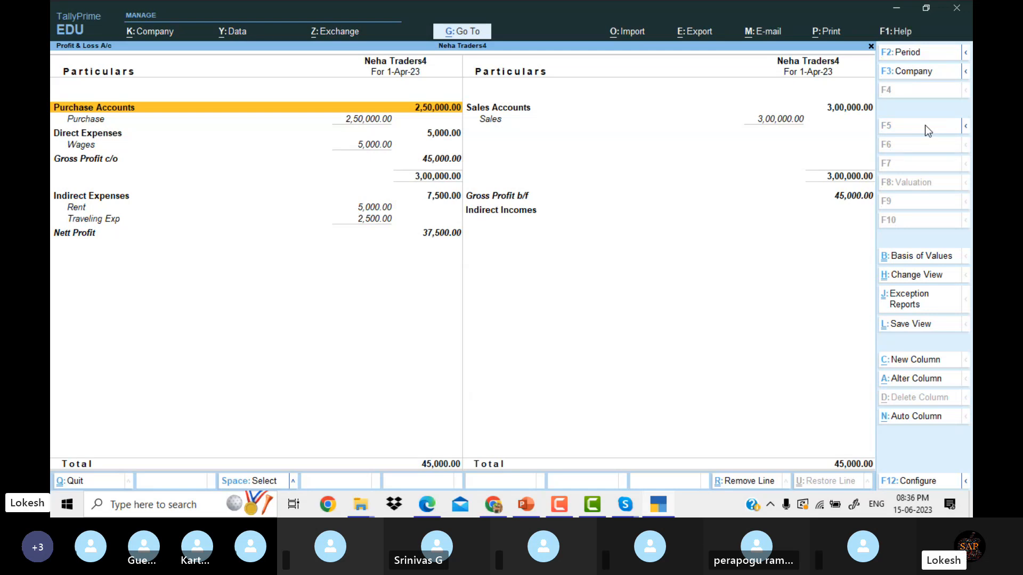
{"action": "key", "text": "Down"}
{"action": "key", "text": "Down"}
{"action": "key", "text": "Down"}
{"action": "key", "text": "Down"}
{"action": "key", "text": "Down"}
{"action": "key", "text": "Down"}
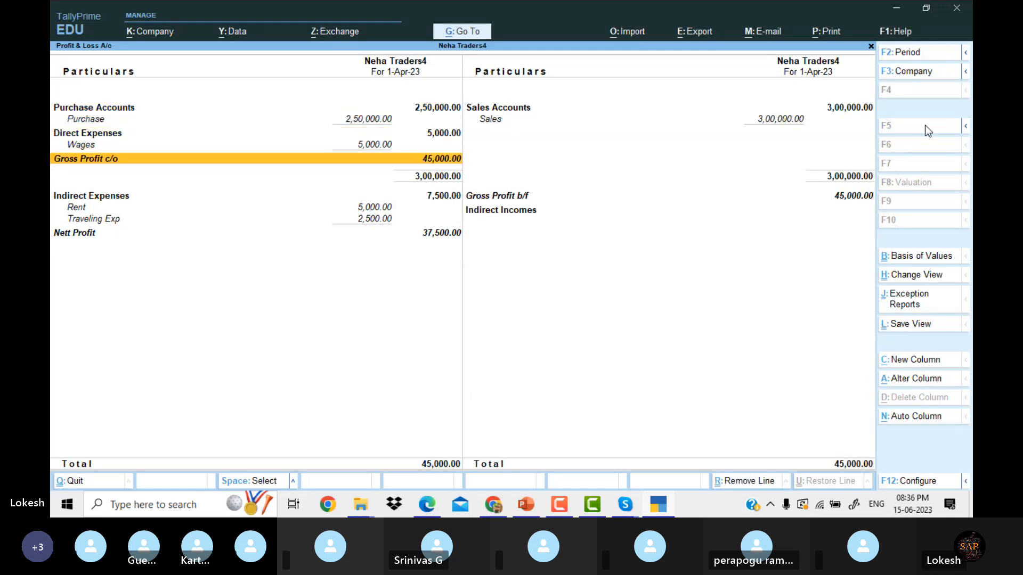
{"action": "key", "text": "Down"}
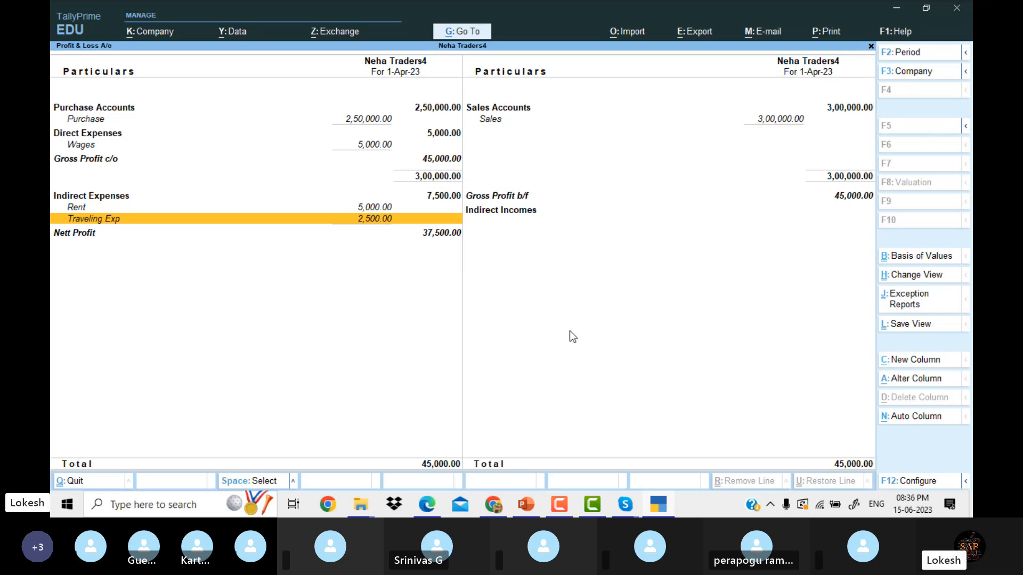
{"action": "left_click", "coordinate": [659, 502]}
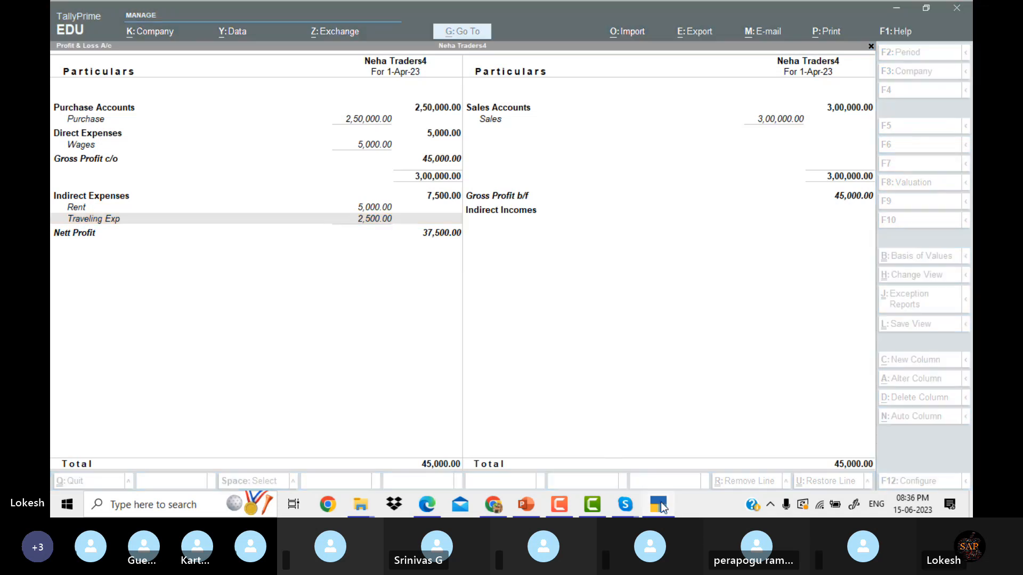
{"action": "key", "text": "Up"}
{"action": "key", "text": "Up"}
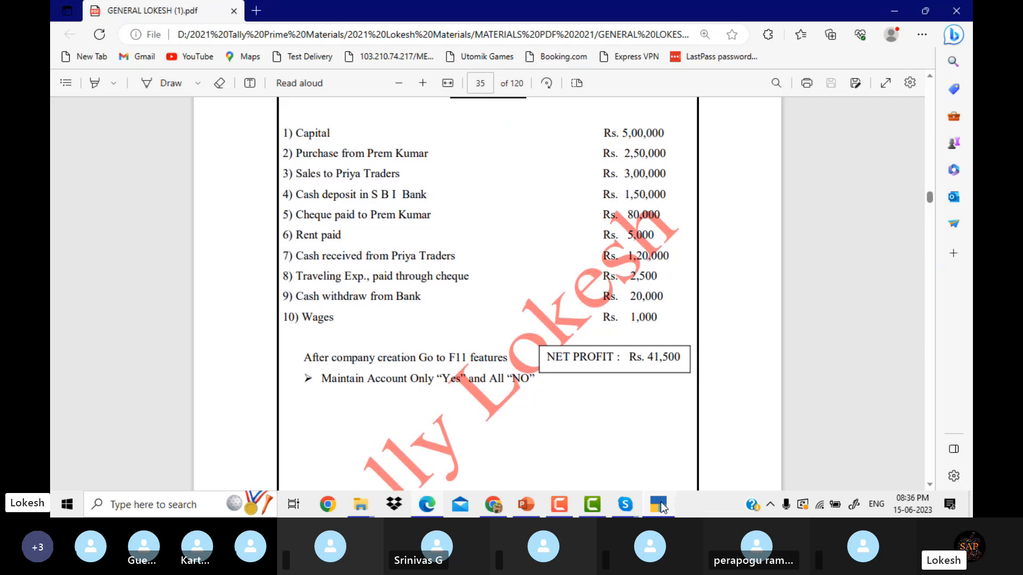
{"action": "key", "text": "Up"}
{"action": "key", "text": "Up"}
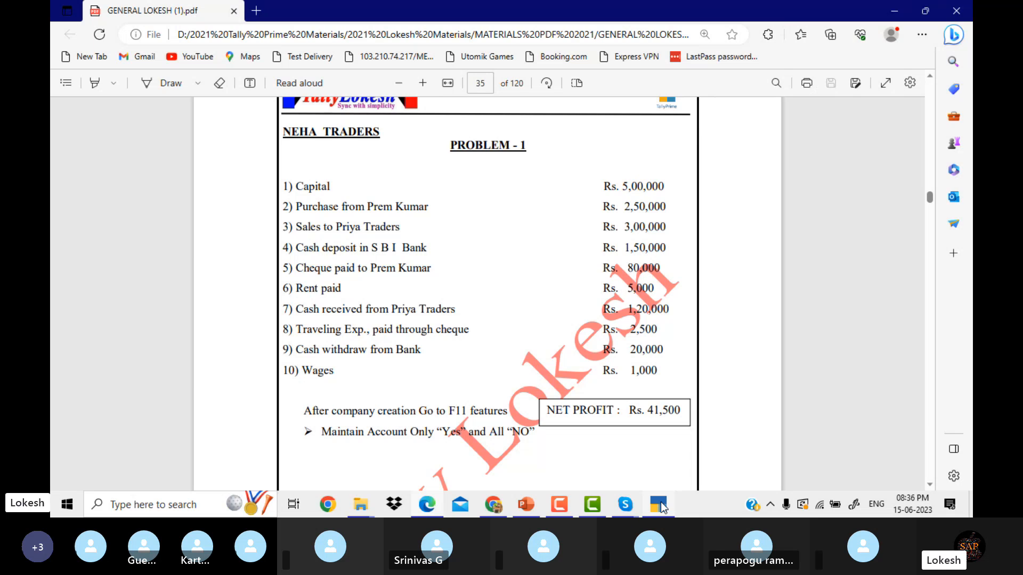
{"action": "left_click", "coordinate": [660, 503]}
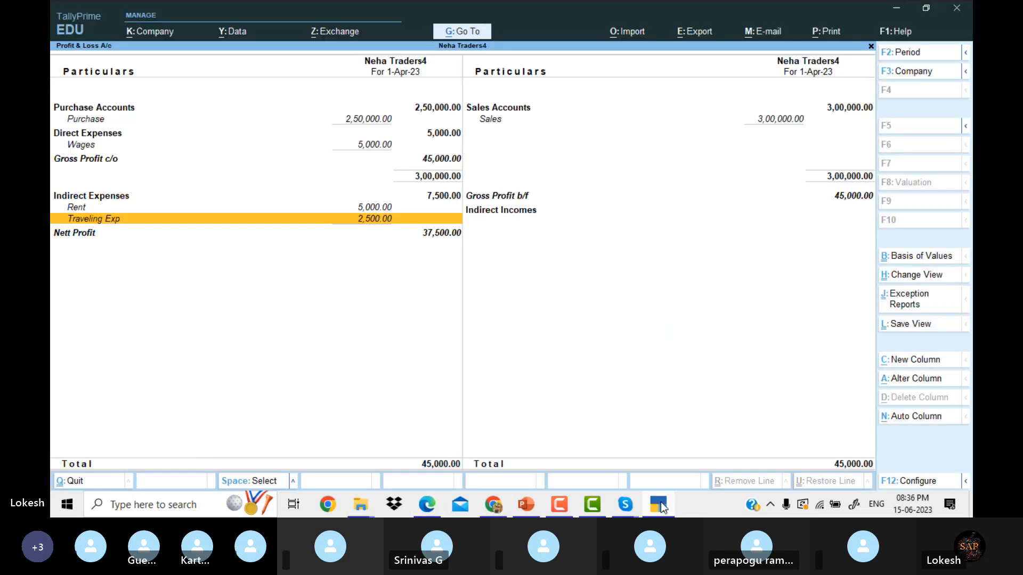
{"action": "left_click", "coordinate": [660, 504]}
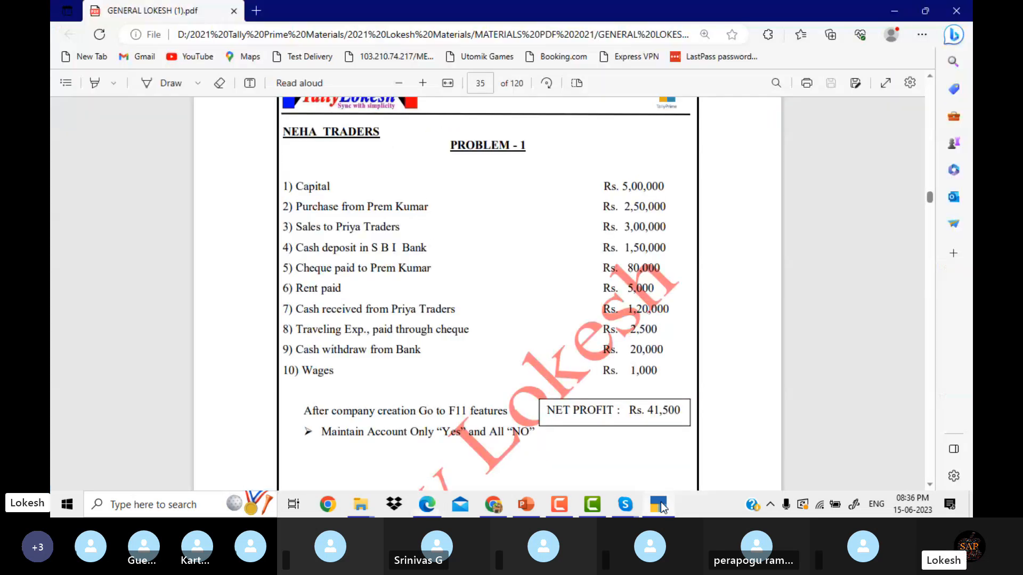
{"action": "left_click", "coordinate": [661, 504]}
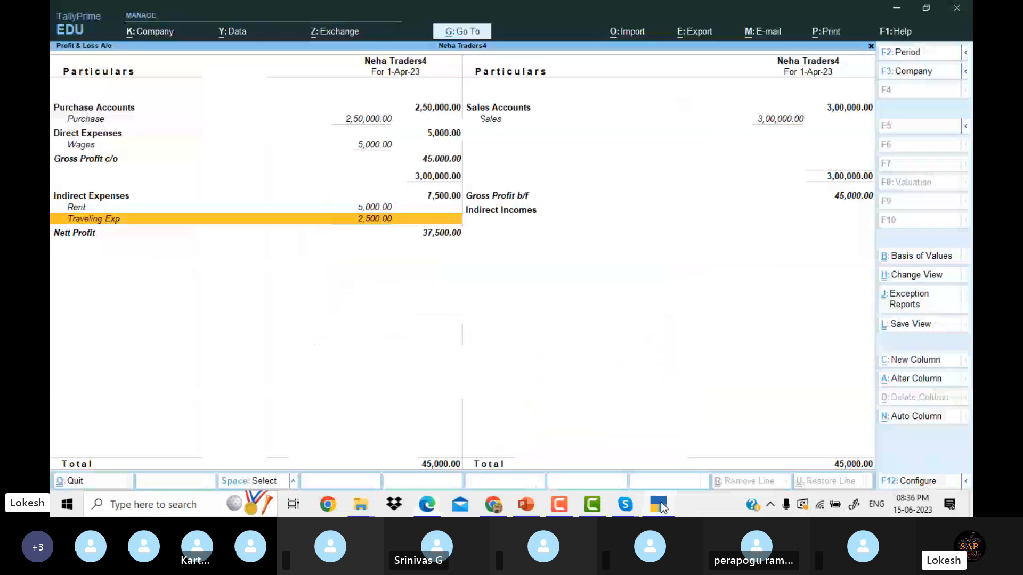
{"action": "left_click", "coordinate": [660, 504]}
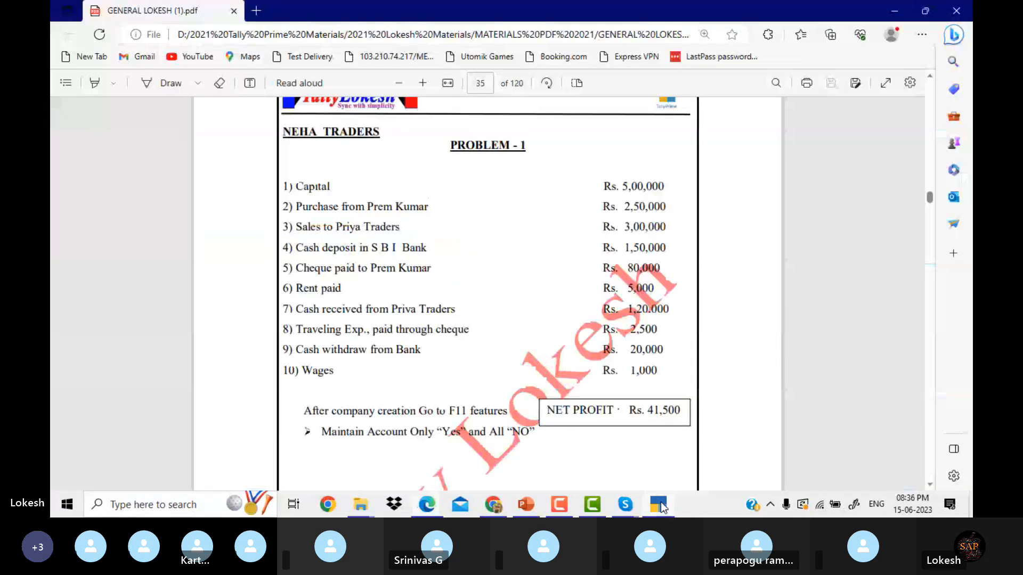
{"action": "left_click", "coordinate": [660, 504]}
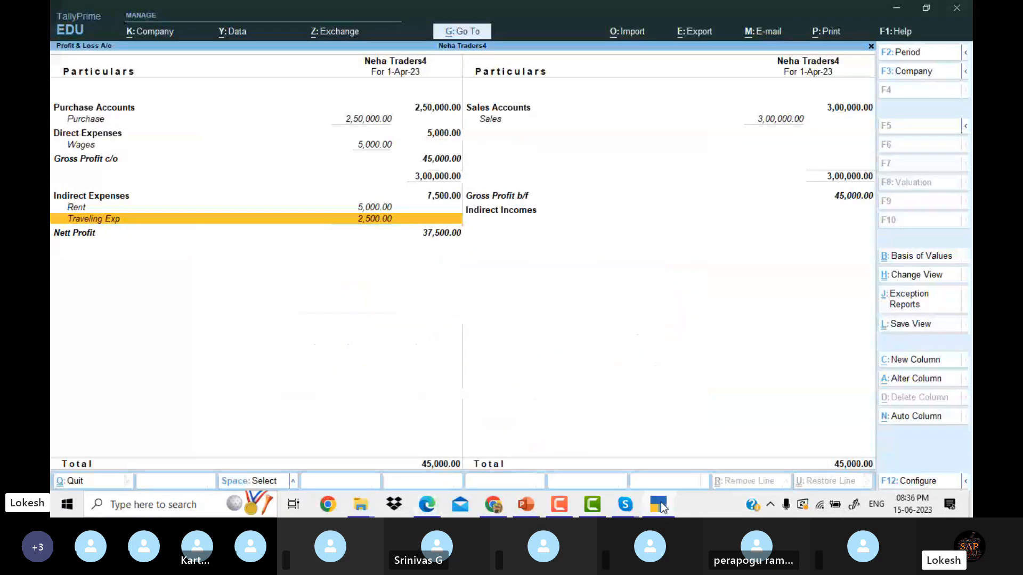
Drill into Wages and change payment No. 4 to 1,000.
{"action": "key", "text": "Up"}
{"action": "key", "text": "Up"}
{"action": "key", "text": "Up"}
{"action": "key", "text": "Up"}
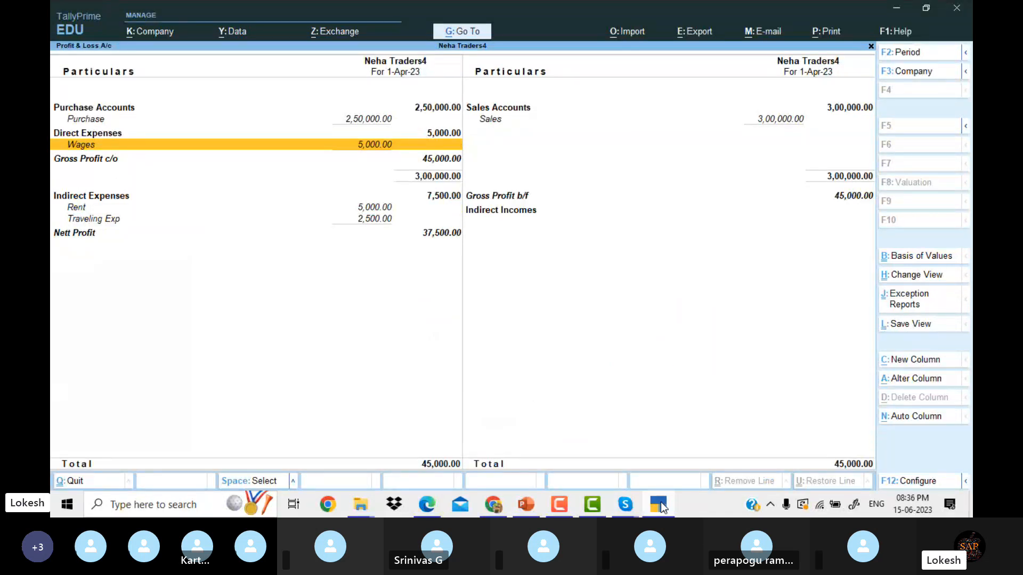
{"action": "key", "text": "Return"}
{"action": "key", "text": "Return"}
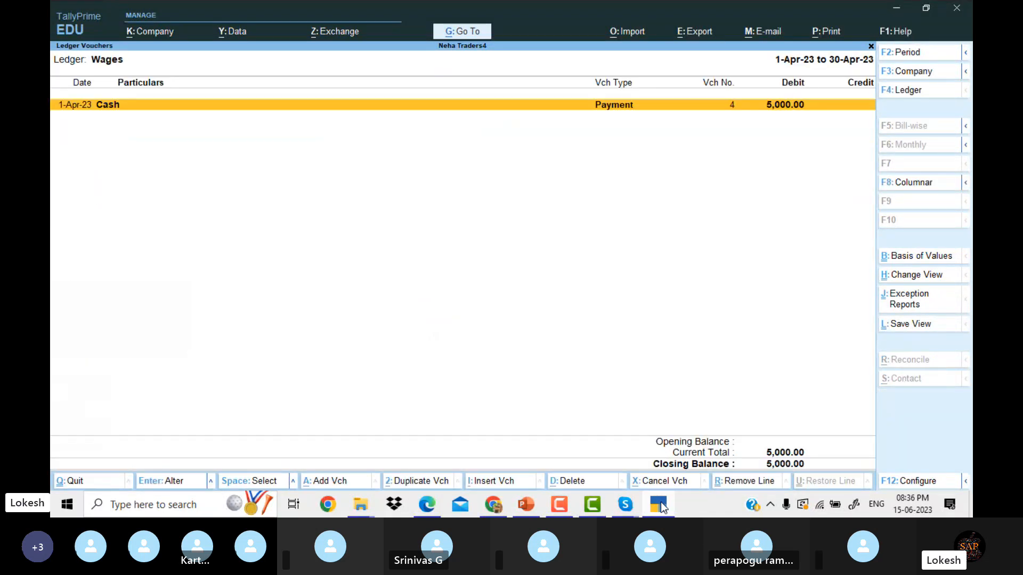
{"action": "key", "text": "Return"}
{"action": "key", "text": "Return"}
{"action": "key", "text": "Return"}
{"action": "type", "text": "1000"}
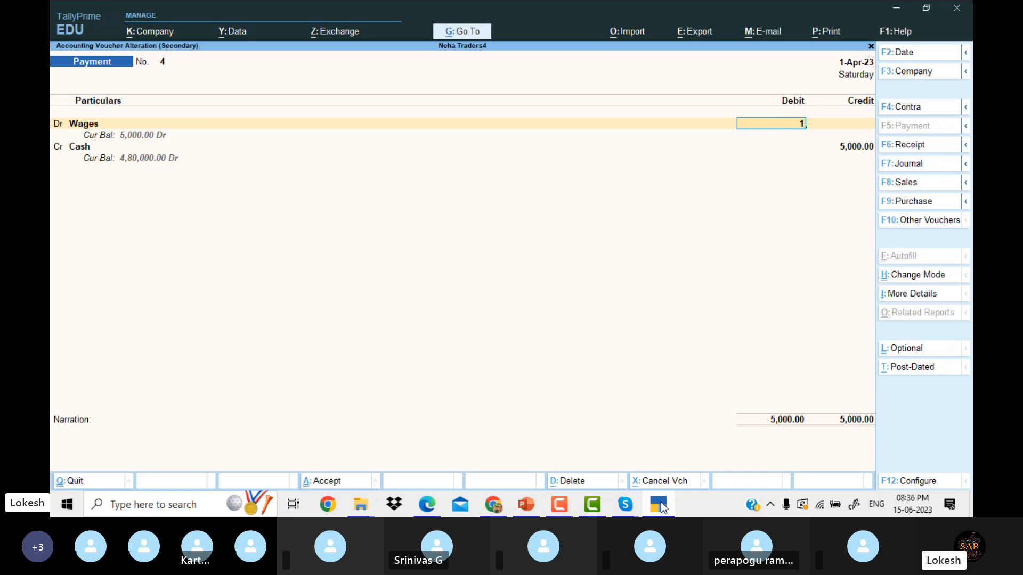
{"action": "key", "text": "Return"}
{"action": "key", "text": "Return"}
{"action": "key", "text": "Return"}
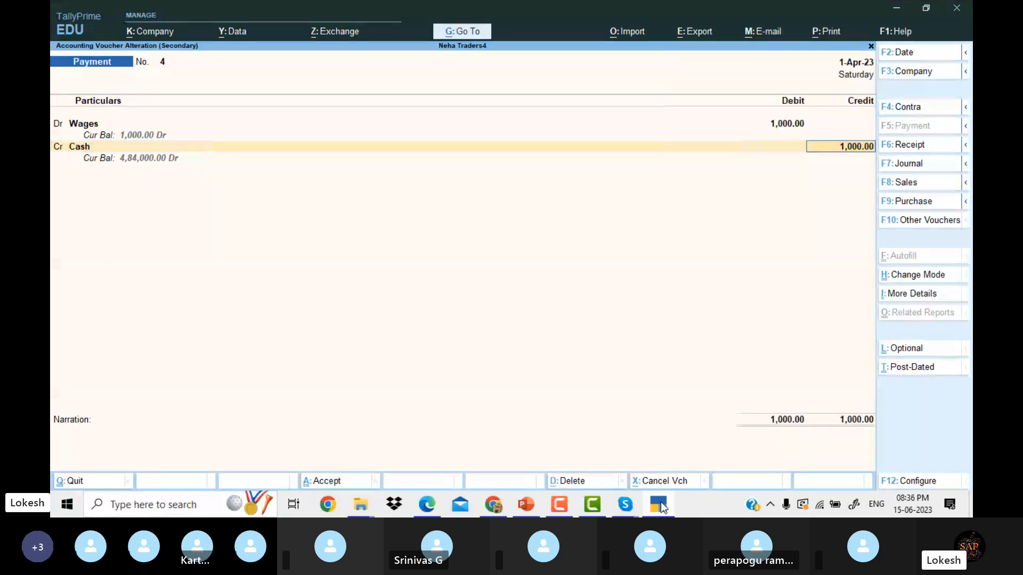
{"action": "key", "text": "Return"}
{"action": "key", "text": "Return"}
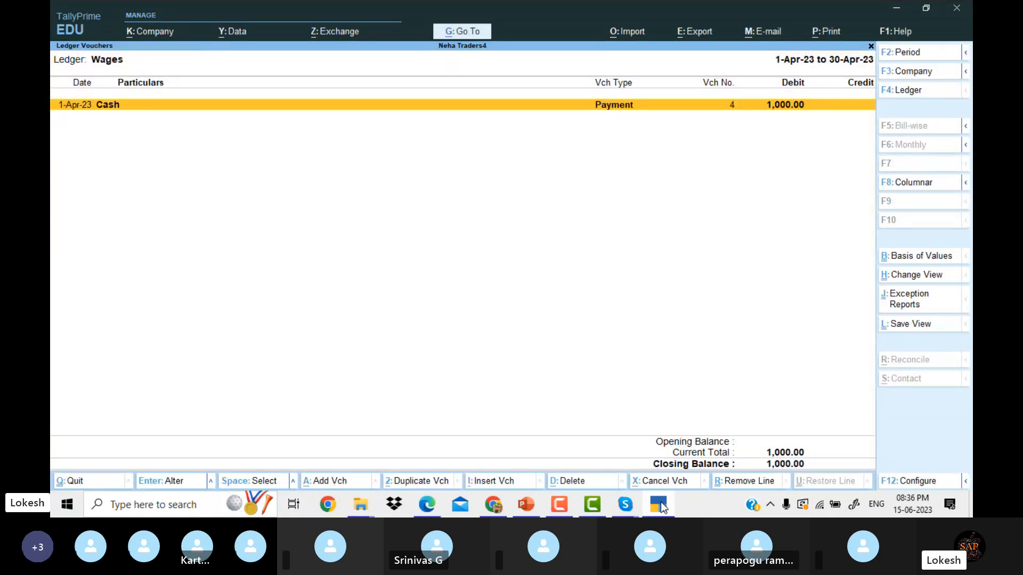
Review the updated Profit & Loss with Wages 1,000.00 and Nett Profit 41,500.00, then close it.
{"action": "key", "text": "Escape"}
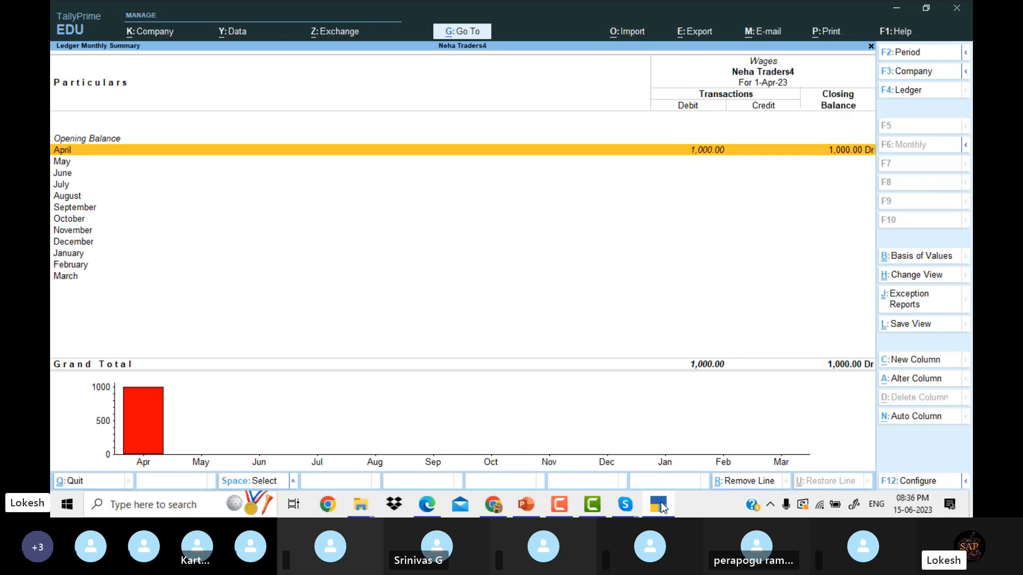
{"action": "key", "text": "Escape"}
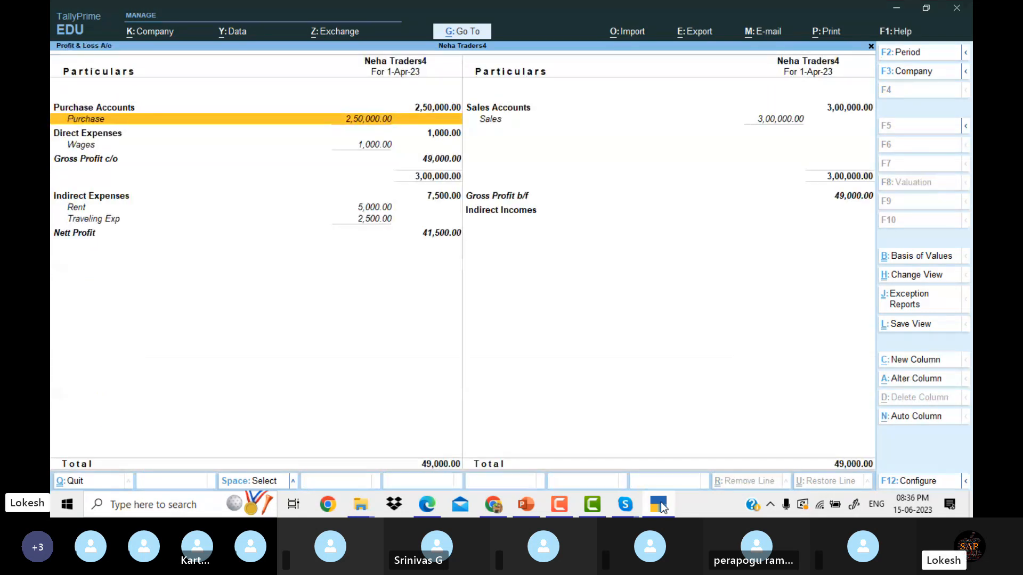
{"action": "key", "text": "End"}
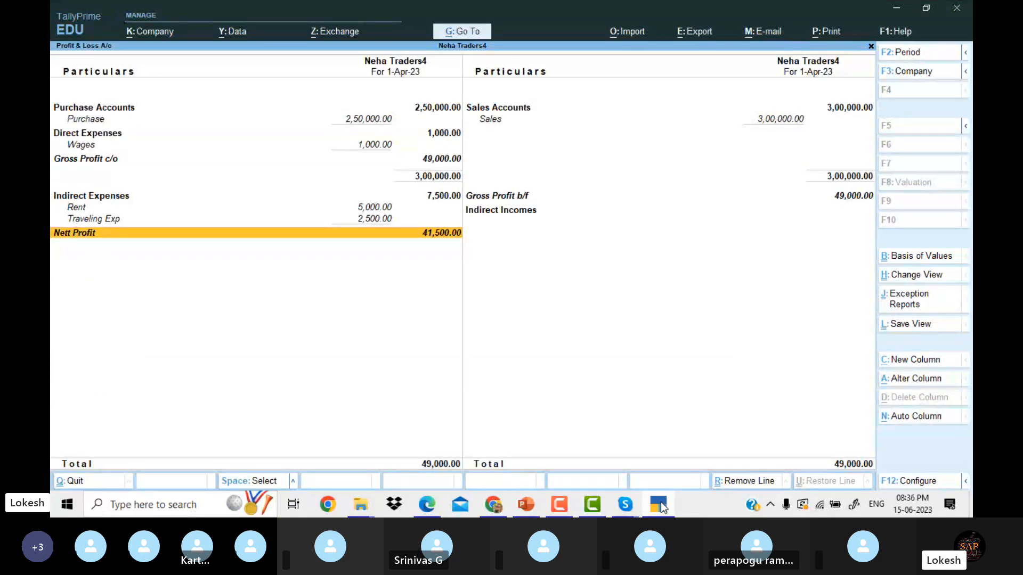
{"action": "key", "text": "Up"}
{"action": "key", "text": "Up"}
{"action": "key", "text": "Home"}
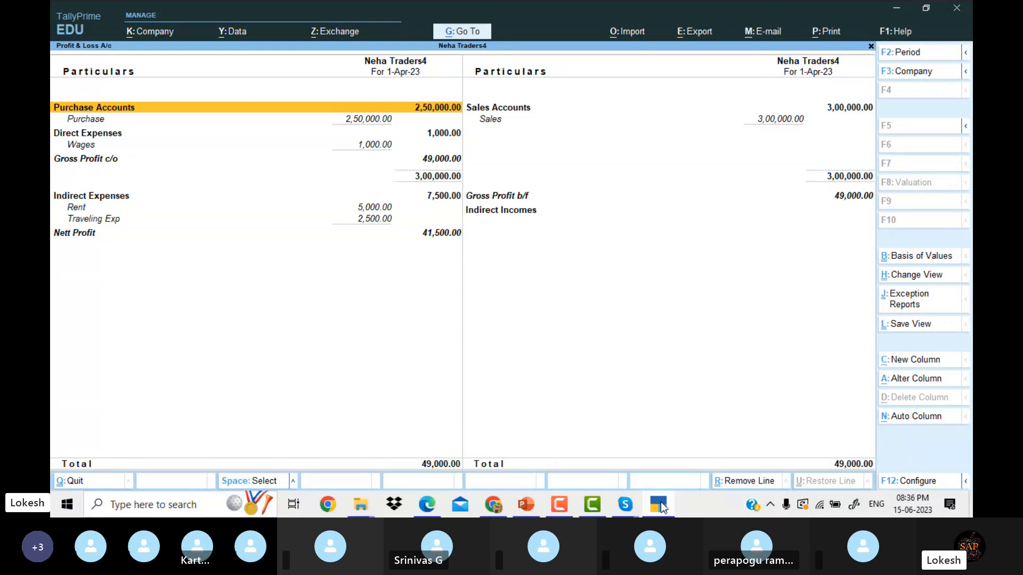
{"action": "key", "text": "Right"}
{"action": "key", "text": "Down"}
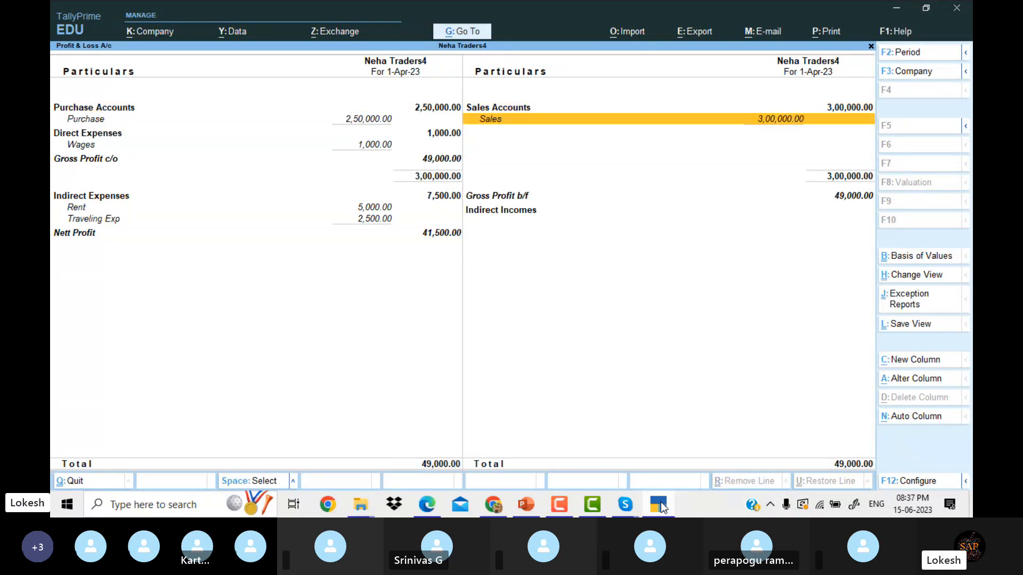
{"action": "key", "text": "Left"}
{"action": "key", "text": "Down"}
{"action": "key", "text": "Down"}
{"action": "key", "text": "Up"}
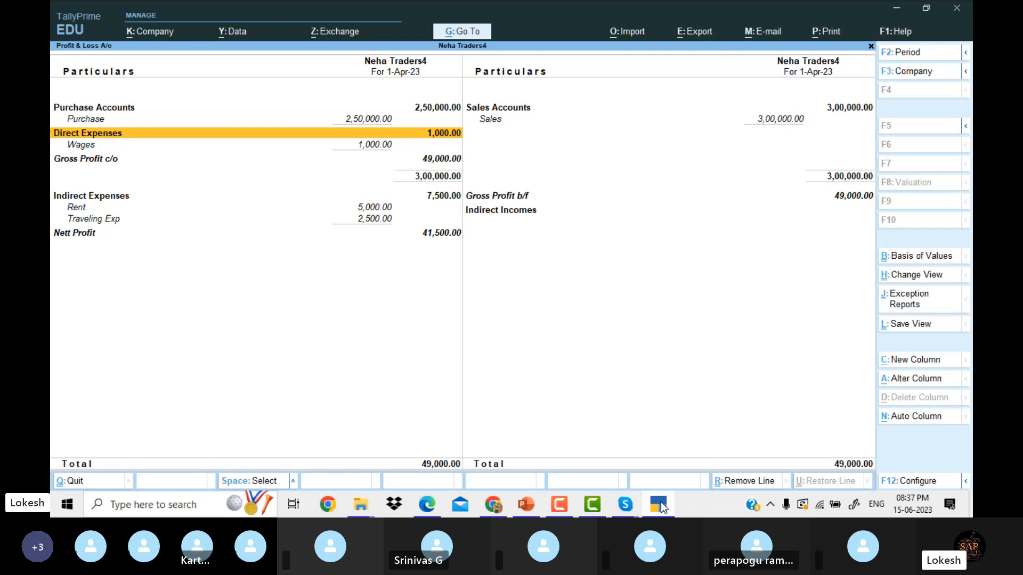
{"action": "key", "text": "Down"}
{"action": "key", "text": "Down"}
{"action": "key", "text": "Down"}
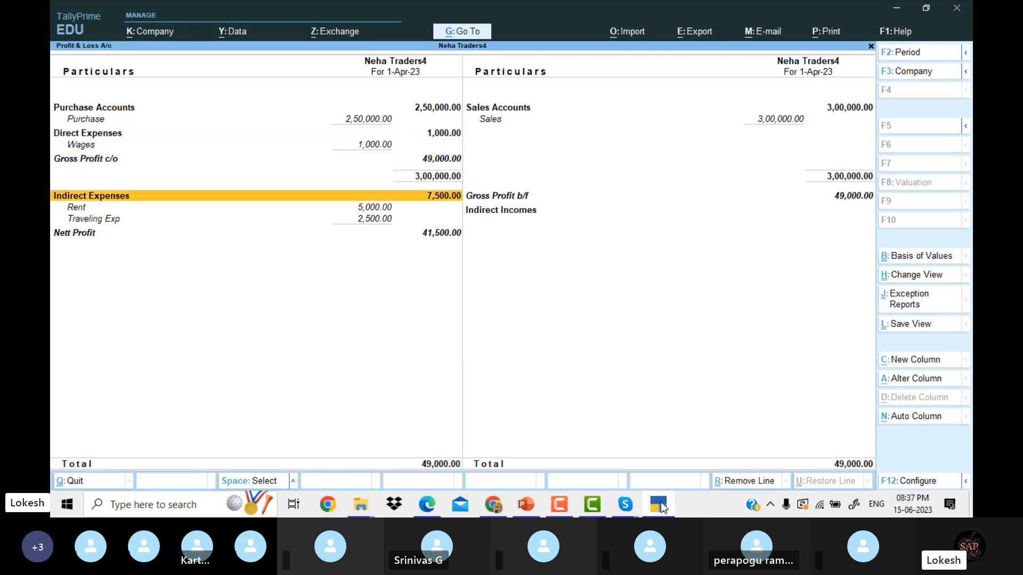
{"action": "key", "text": "Down"}
{"action": "key", "text": "Down"}
{"action": "key", "text": "Down"}
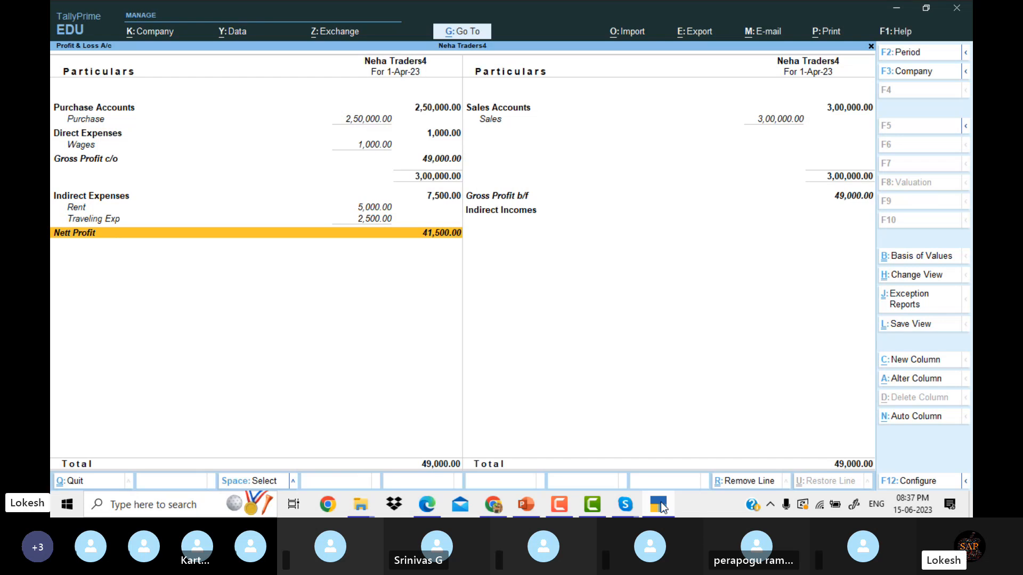
{"action": "key", "text": "Escape"}
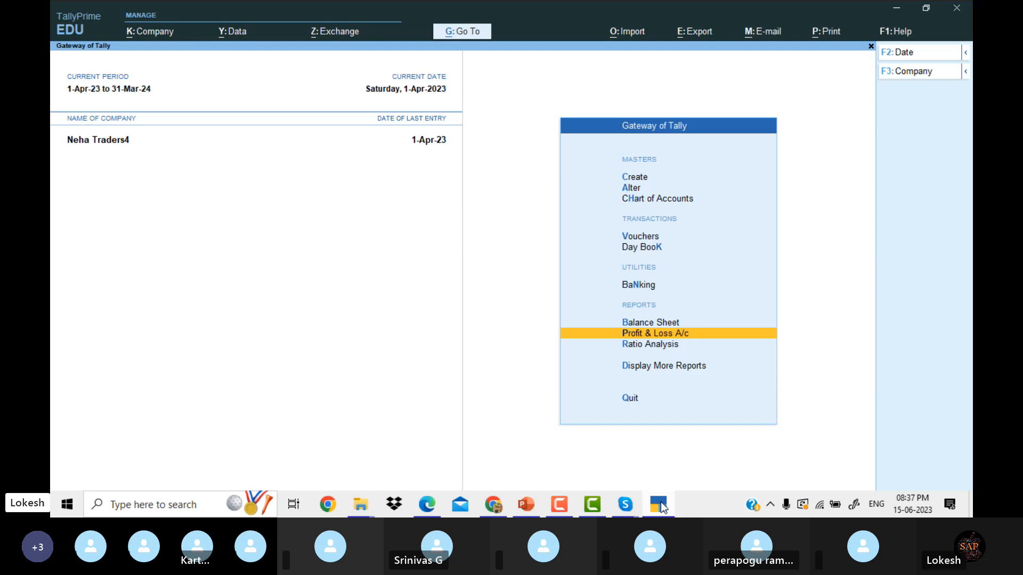
Start creating a new company and look up its details in the exercise PDF.
{"action": "left_click", "coordinate": [171, 34]}
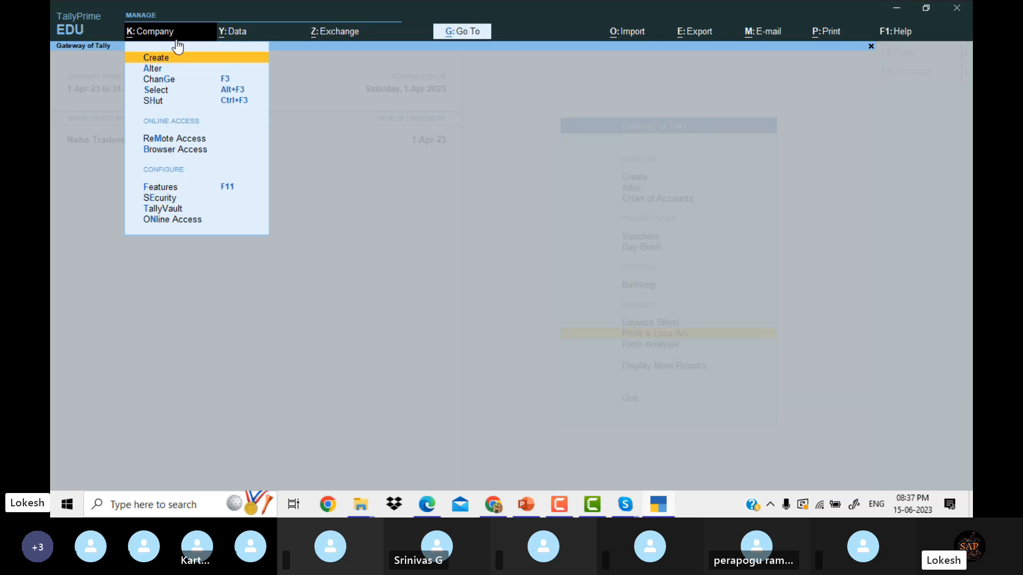
{"action": "left_click", "coordinate": [189, 59]}
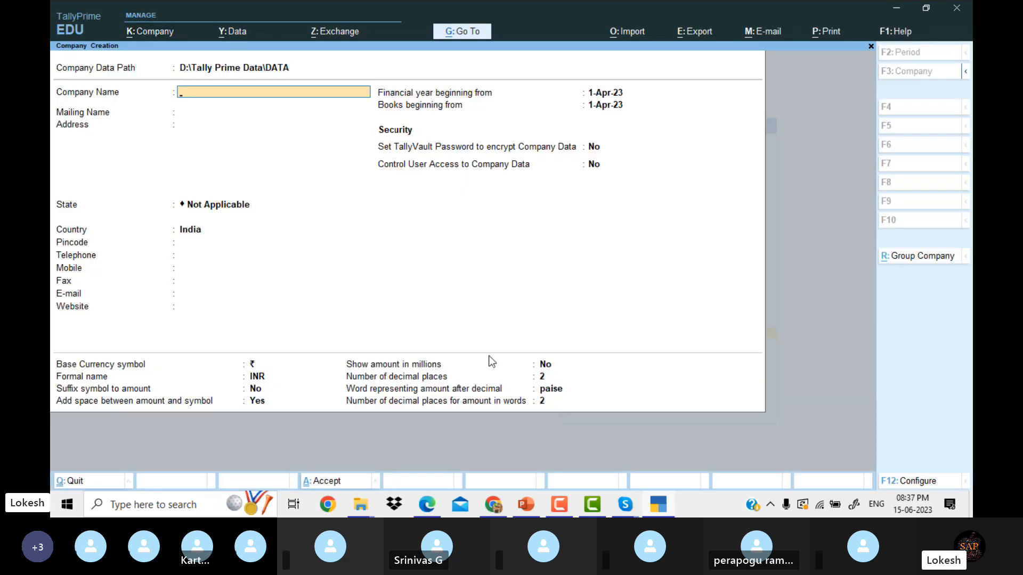
{"action": "left_click", "coordinate": [416, 509]}
{"action": "scroll", "coordinate": [416, 509], "scroll_direction": "down", "scroll_amount": 8}
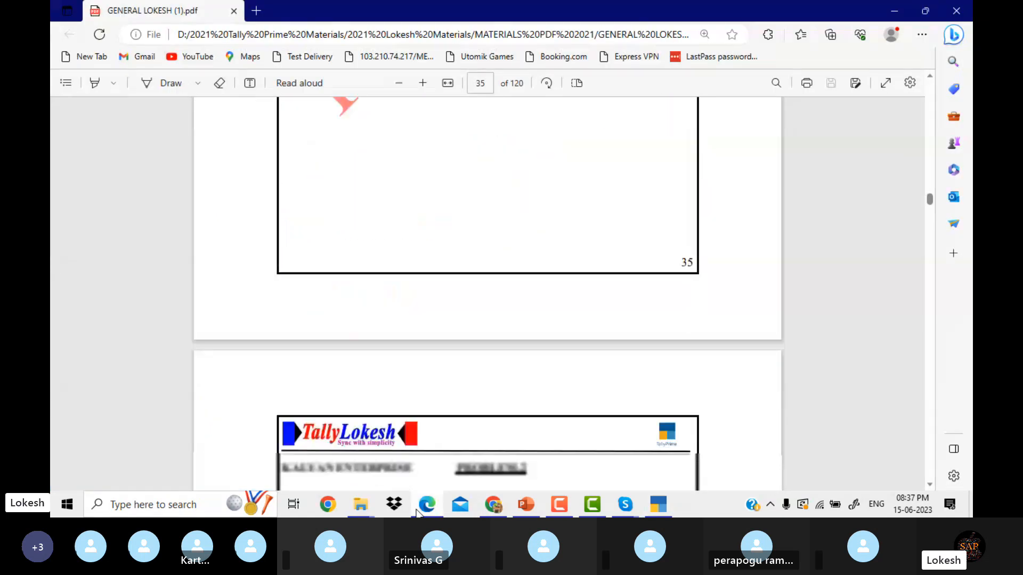
{"action": "scroll", "coordinate": [416, 514], "scroll_direction": "down", "scroll_amount": 3}
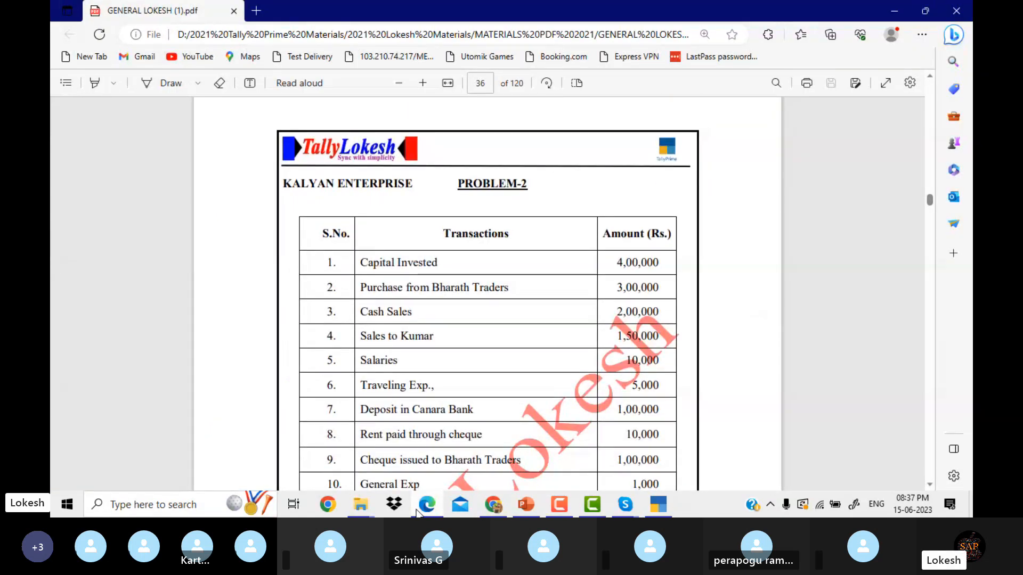
{"action": "left_click", "coordinate": [416, 513]}
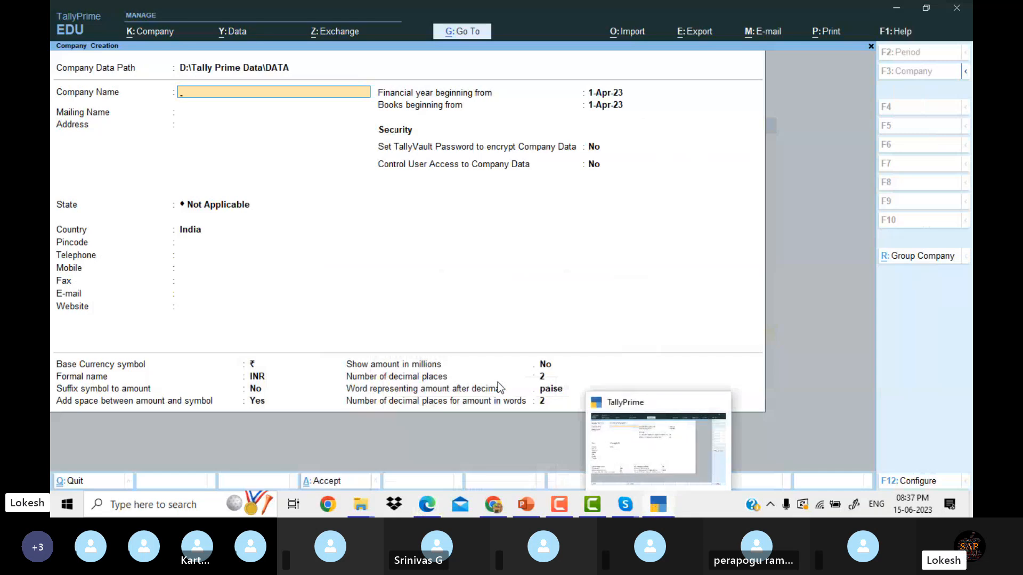
Name the company Kalyan Enterprises, choose state Andhra Pradesh, and accept the default year and currency fields.
{"action": "type", "text": "Kalyan"}
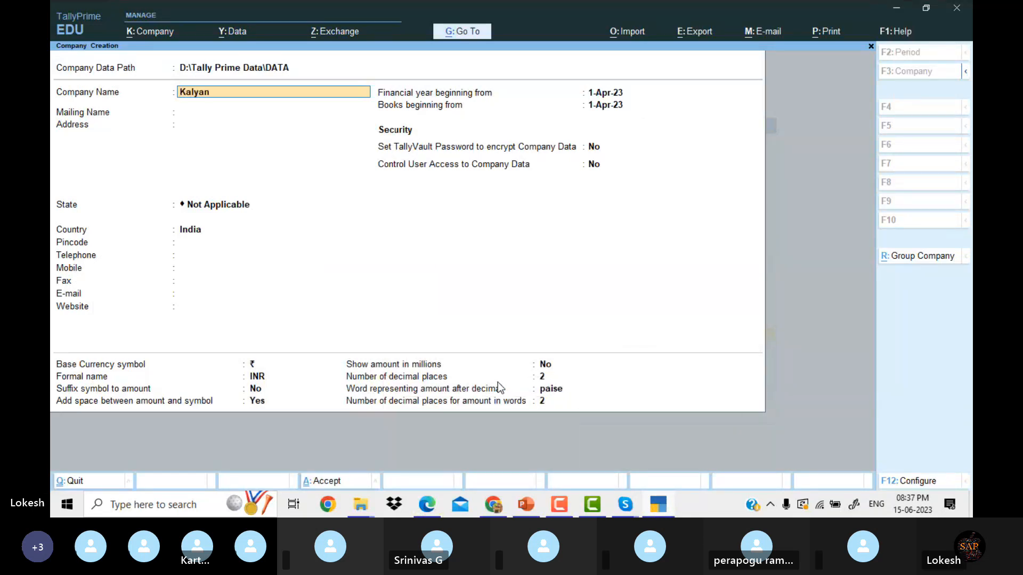
{"action": "type", "text": " Entep"}
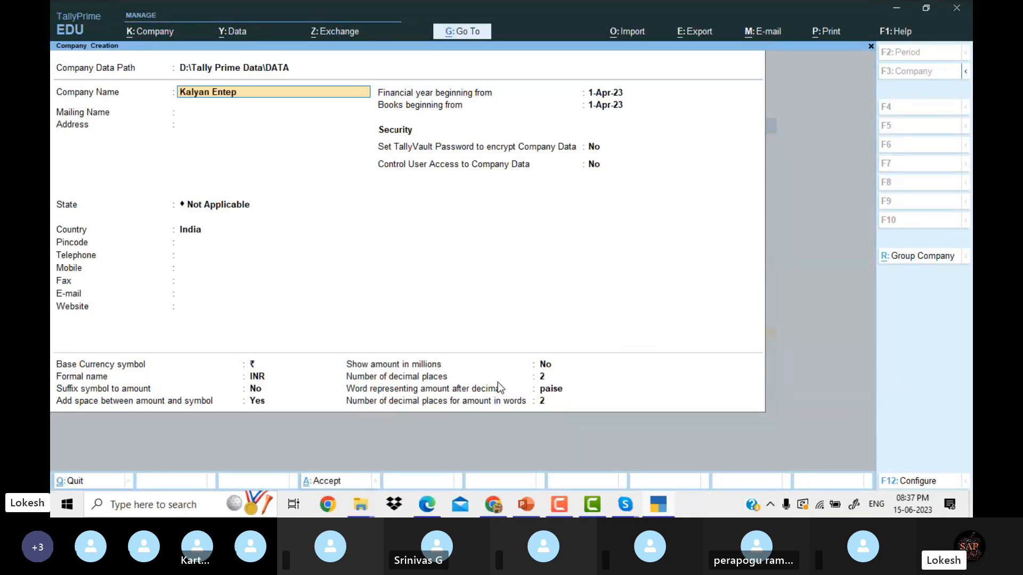
{"action": "key", "text": "BackSpace"}
{"action": "type", "text": "rprises"}
{"action": "key", "text": "Return"}
{"action": "key", "text": "Return"}
{"action": "key", "text": "Return"}
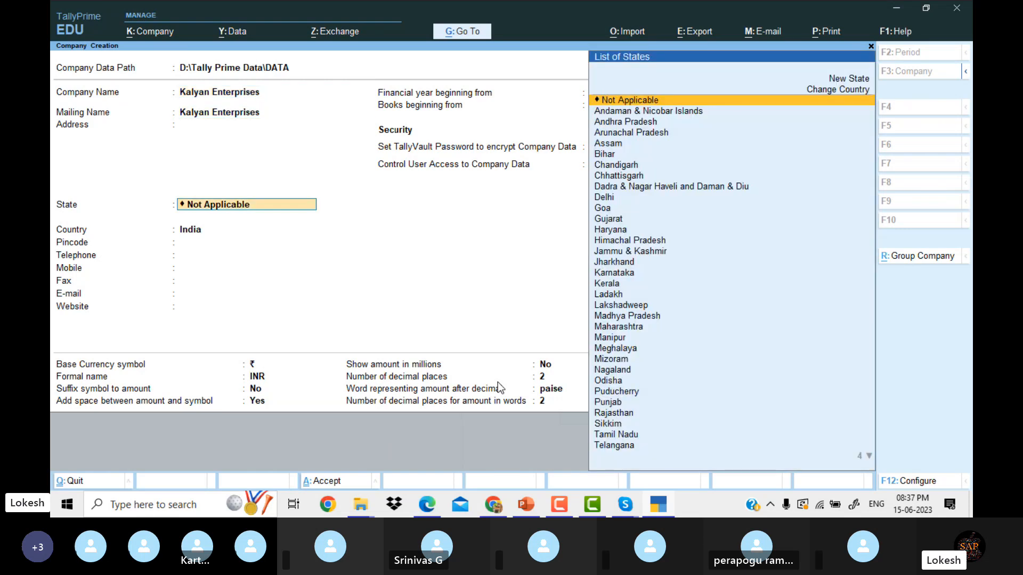
{"action": "key", "text": "Down"}
{"action": "key", "text": "Down"}
{"action": "key", "text": "Return"}
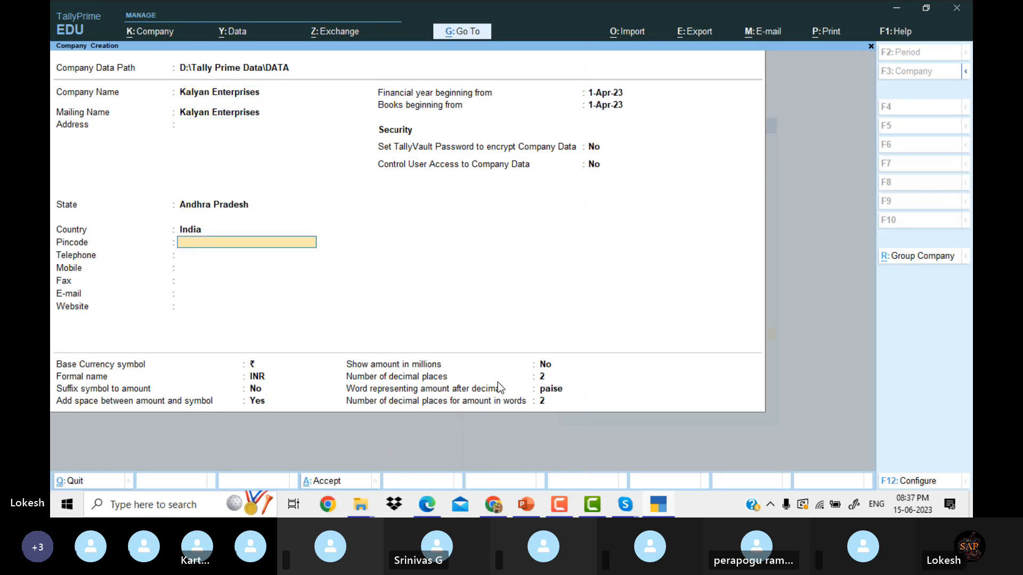
{"action": "key", "text": "Return"}
{"action": "key", "text": "Return"}
{"action": "key", "text": "Return"}
{"action": "key", "text": "Return"}
{"action": "key", "text": "Return"}
{"action": "key", "text": "Return"}
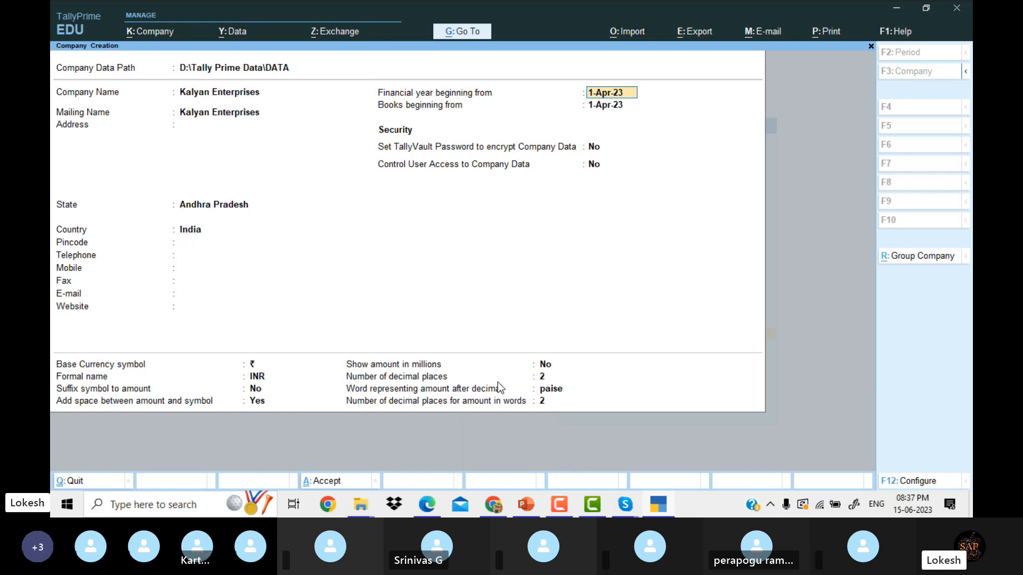
{"action": "key", "text": "Return"}
{"action": "key", "text": "Return"}
{"action": "key", "text": "Return"}
{"action": "key", "text": "Return"}
{"action": "key", "text": "Return"}
{"action": "key", "text": "Return"}
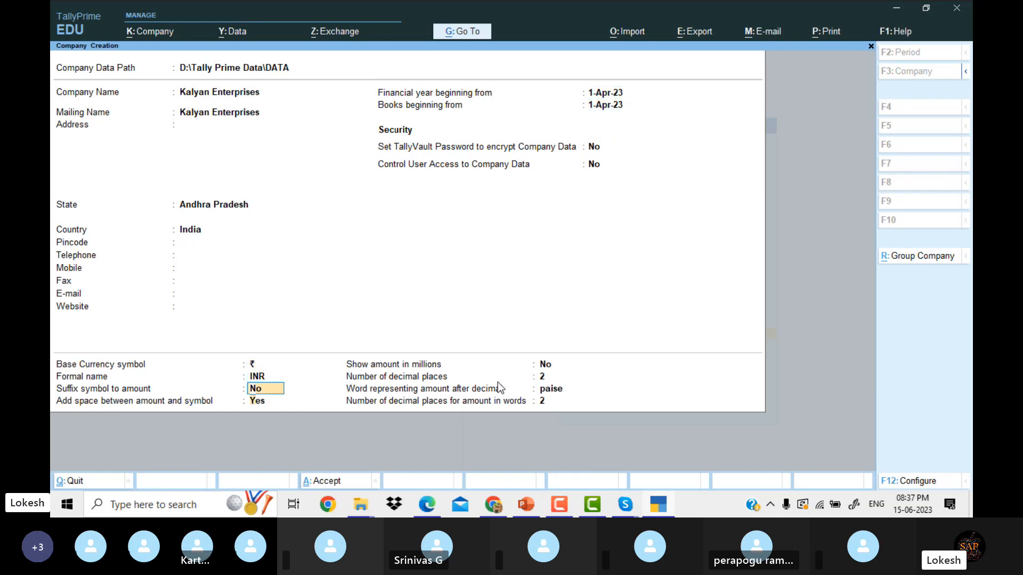
{"action": "key", "text": "Return"}
{"action": "key", "text": "Return"}
{"action": "key", "text": "Return"}
{"action": "key", "text": "Return"}
{"action": "key", "text": "Return"}
{"action": "key", "text": "Return"}
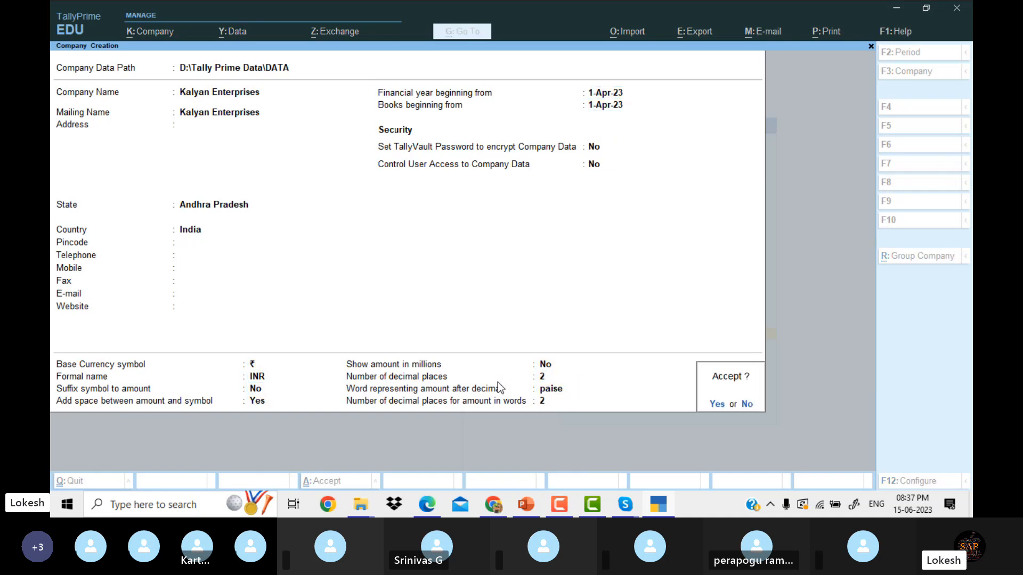
Confirm the company and set Bill-wise entry, Maintain Inventory, GST and browser access to No.
{"action": "key", "text": "Return"}
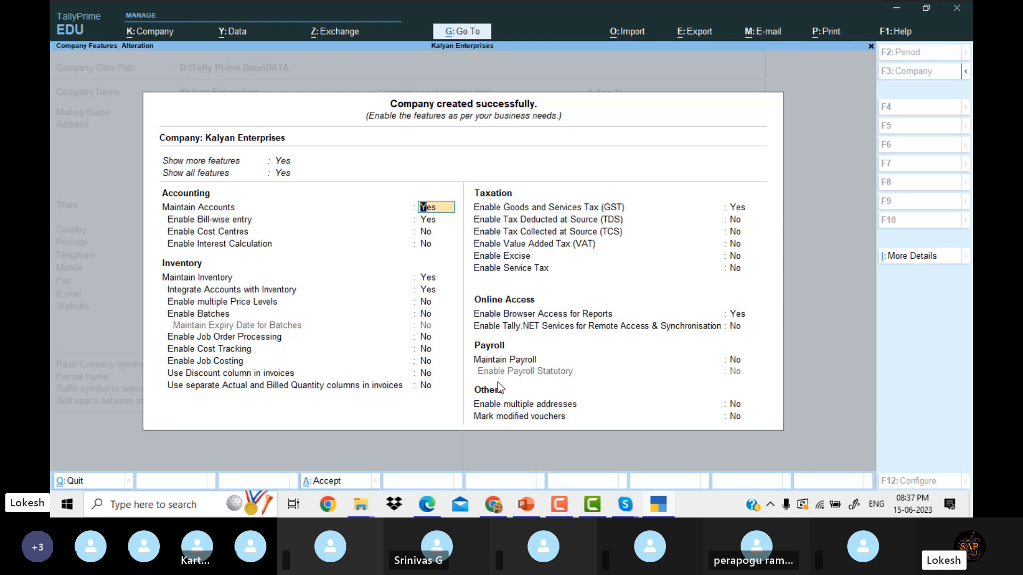
{"action": "key", "text": "Return"}
{"action": "type", "text": "n"}
{"action": "key", "text": "Return"}
{"action": "key", "text": "Return"}
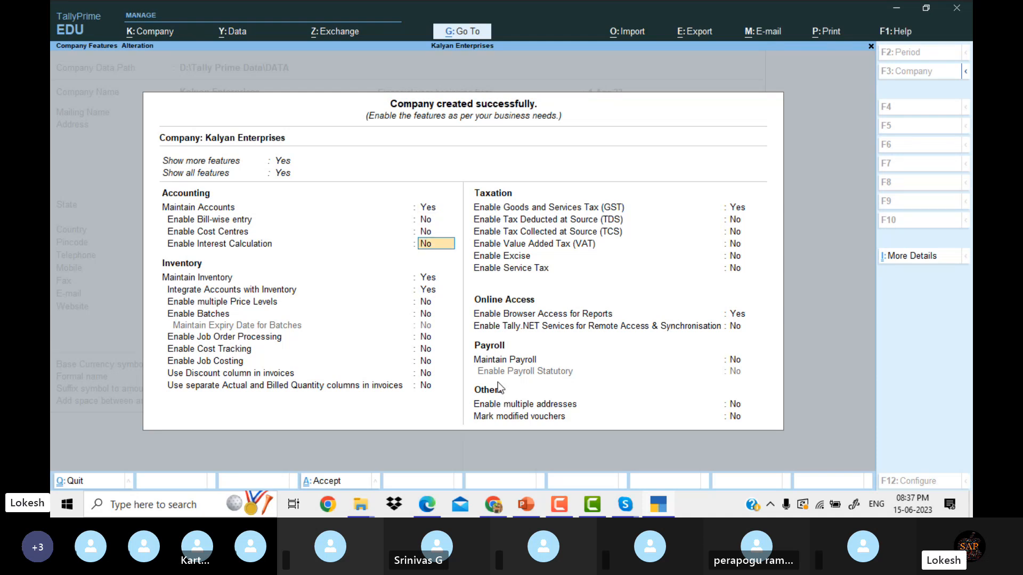
{"action": "key", "text": "Return"}
{"action": "type", "text": "n"}
{"action": "key", "text": "Return"}
{"action": "type", "text": "n"}
{"action": "key", "text": "Return"}
{"action": "key", "text": "Return"}
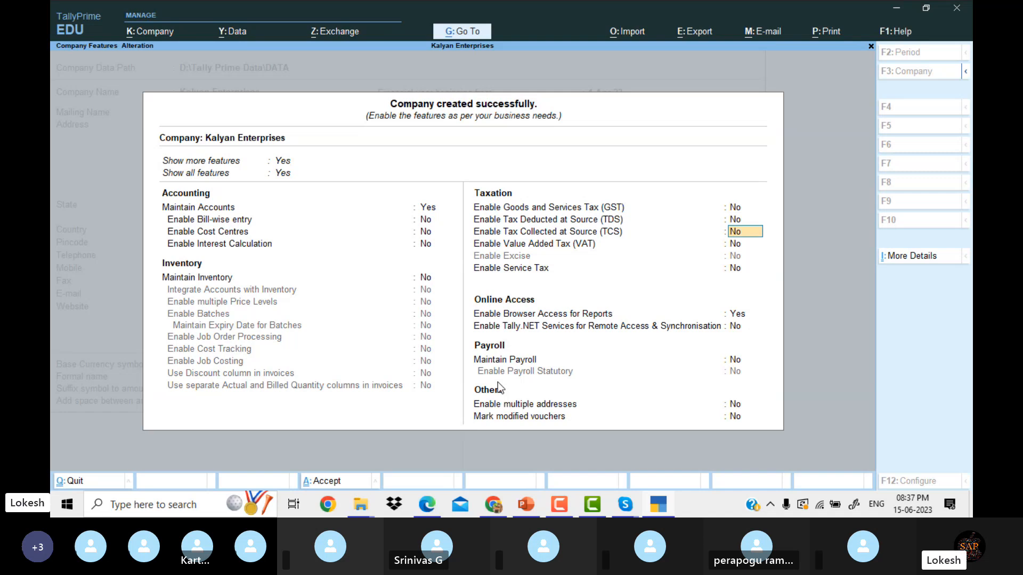
{"action": "key", "text": "Return"}
{"action": "key", "text": "Return"}
{"action": "key", "text": "Return"}
{"action": "type", "text": "n"}
{"action": "key", "text": "Return"}
{"action": "key", "text": "Return"}
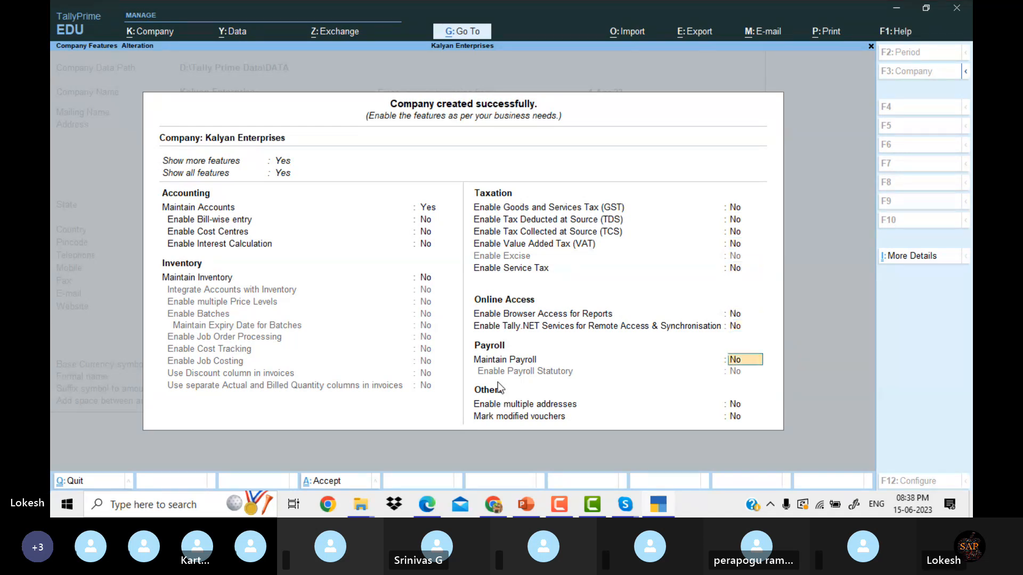
{"action": "key", "text": "Return"}
{"action": "key", "text": "Return"}
{"action": "key", "text": "Return"}
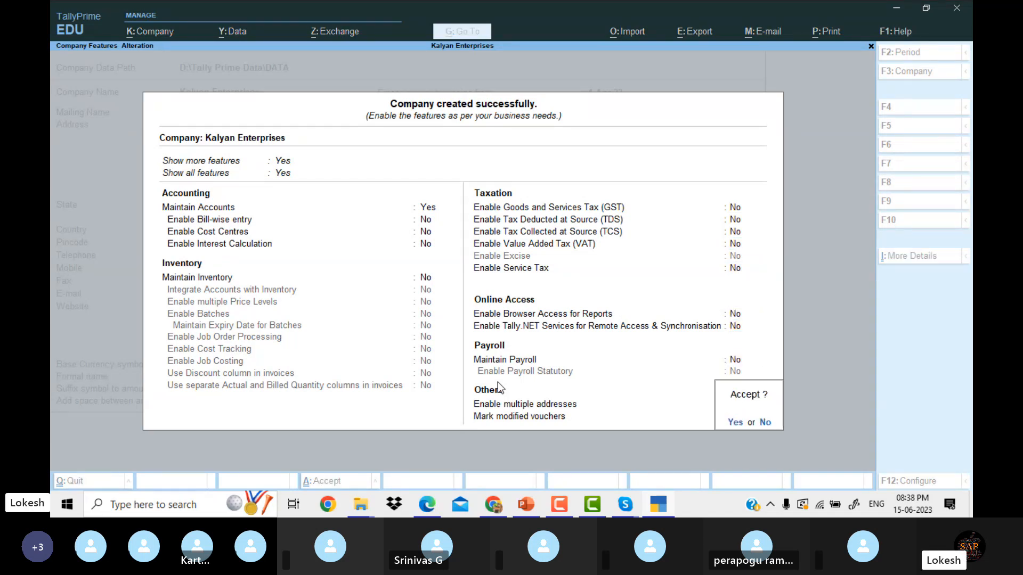
{"action": "key", "text": "y"}
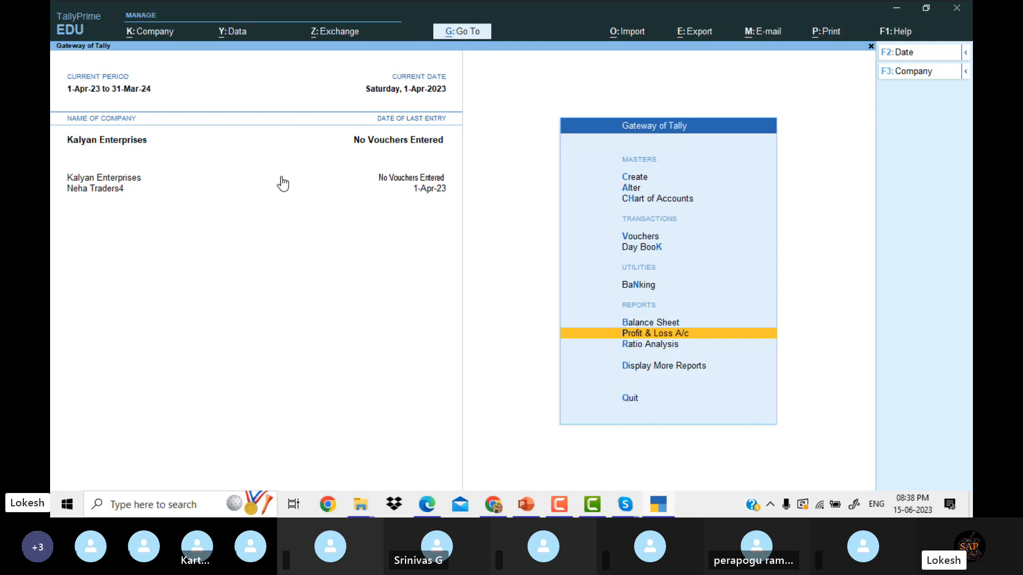
Switch to Neha Traders4 and back to Kalyan Enterprises, then view the group masters.
{"action": "left_click", "coordinate": [117, 190]}
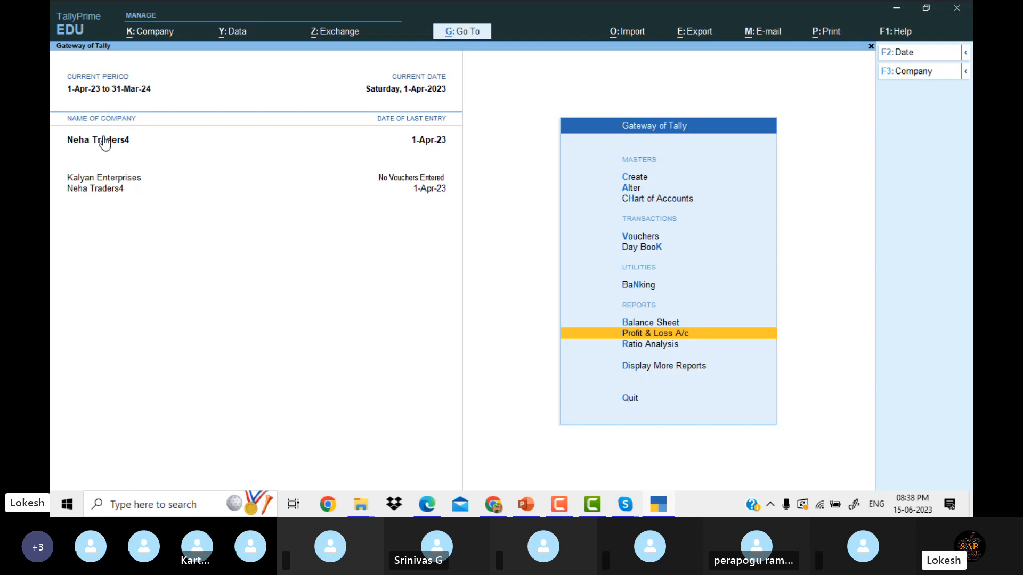
{"action": "left_click", "coordinate": [114, 178]}
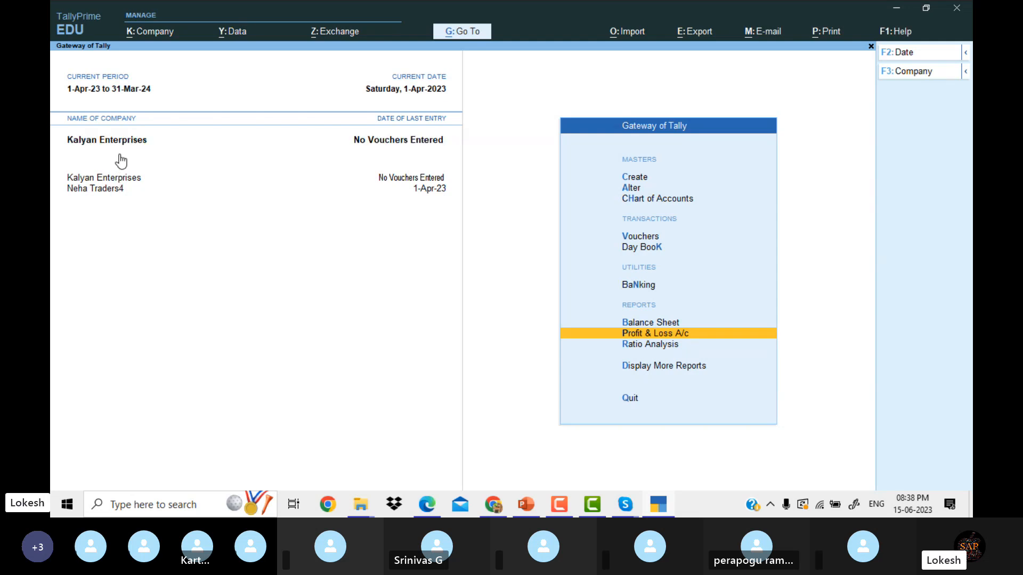
{"action": "key", "text": "Down"}
{"action": "key", "text": "Down"}
{"action": "key", "text": "Down"}
{"action": "key", "text": "Down"}
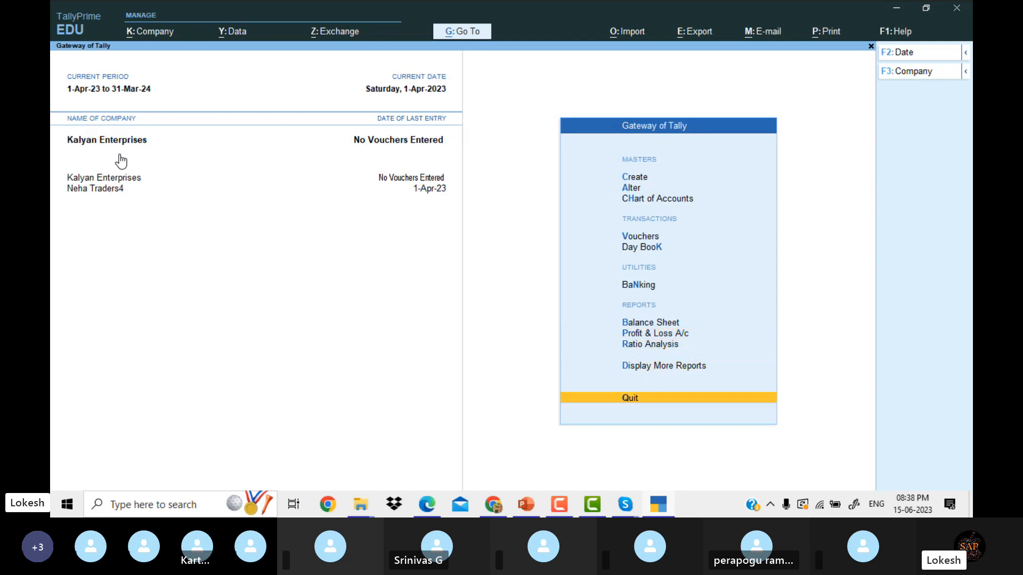
{"action": "key", "text": "Down"}
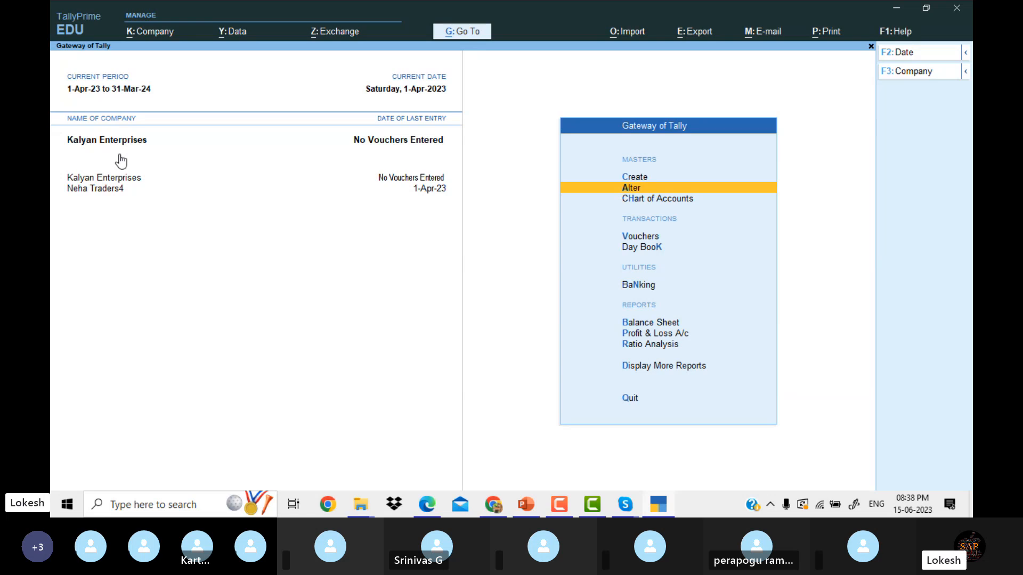
{"action": "key", "text": "Return"}
{"action": "key", "text": "Down"}
{"action": "key", "text": "Up"}
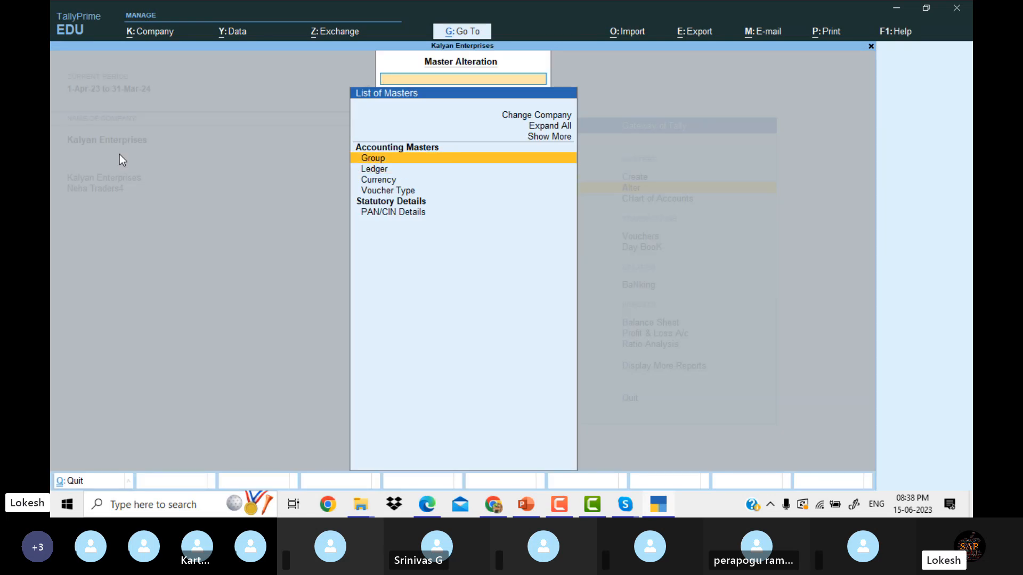
{"action": "key", "text": "Return"}
Browse the ledger and voucher type lists, then open a blank Ledger Creation form.
{"action": "key", "text": "Escape"}
{"action": "key", "text": "Down"}
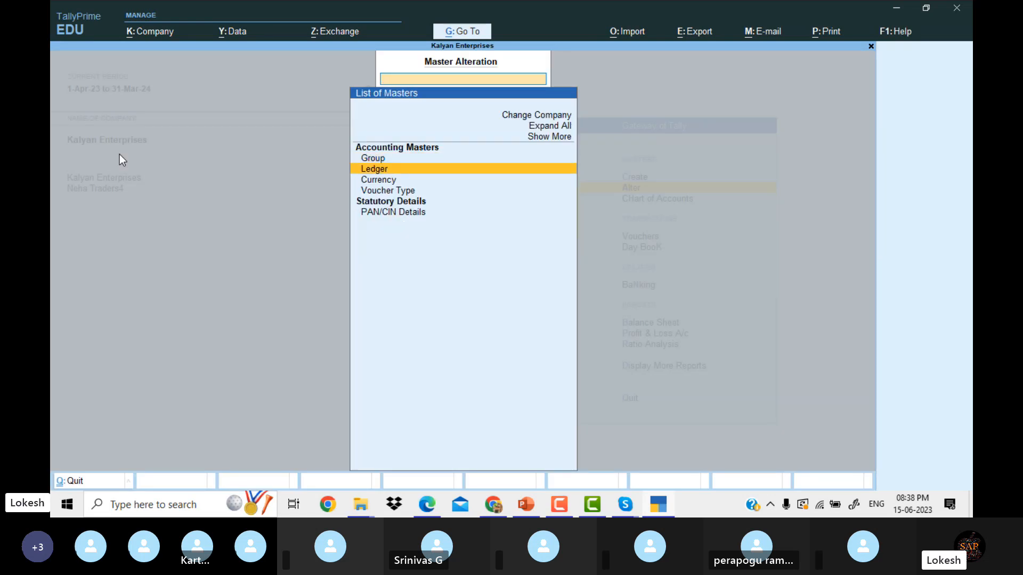
{"action": "key", "text": "Return"}
{"action": "key", "text": "Escape"}
{"action": "key", "text": "Down"}
{"action": "key", "text": "Down"}
{"action": "key", "text": "Return"}
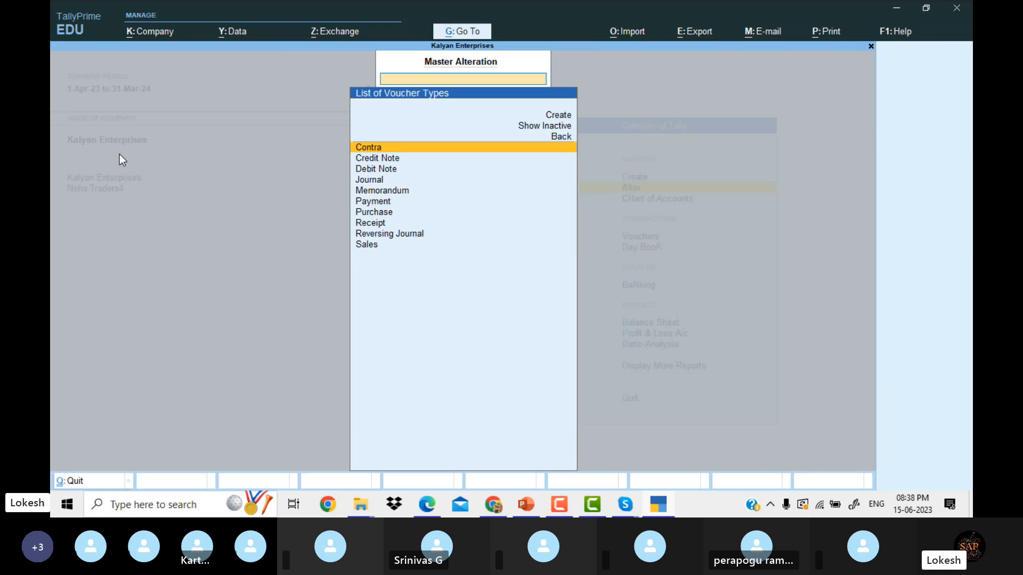
{"action": "key", "text": "Up"}
{"action": "key", "text": "Up"}
{"action": "key", "text": "Return"}
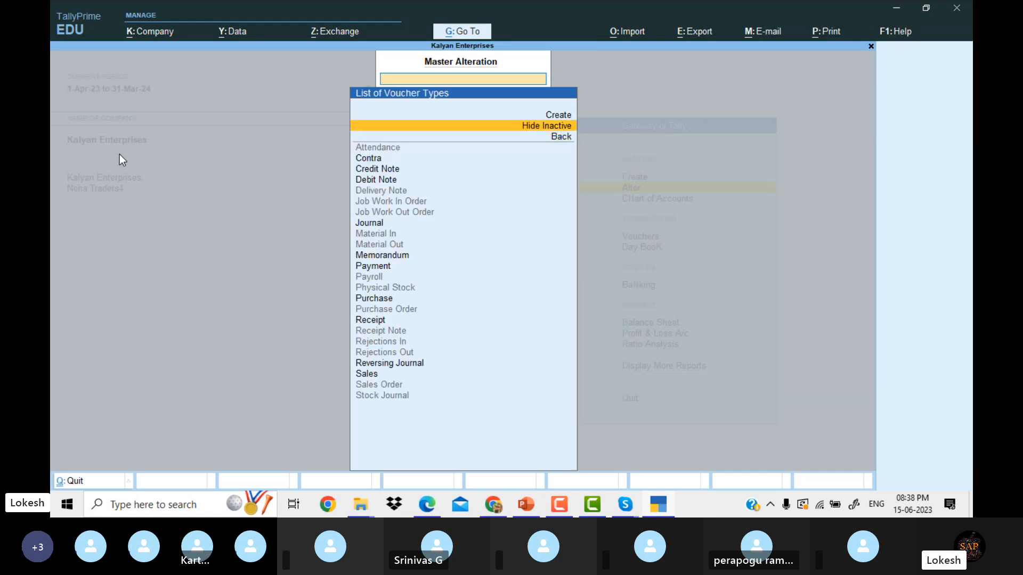
{"action": "key", "text": "Escape"}
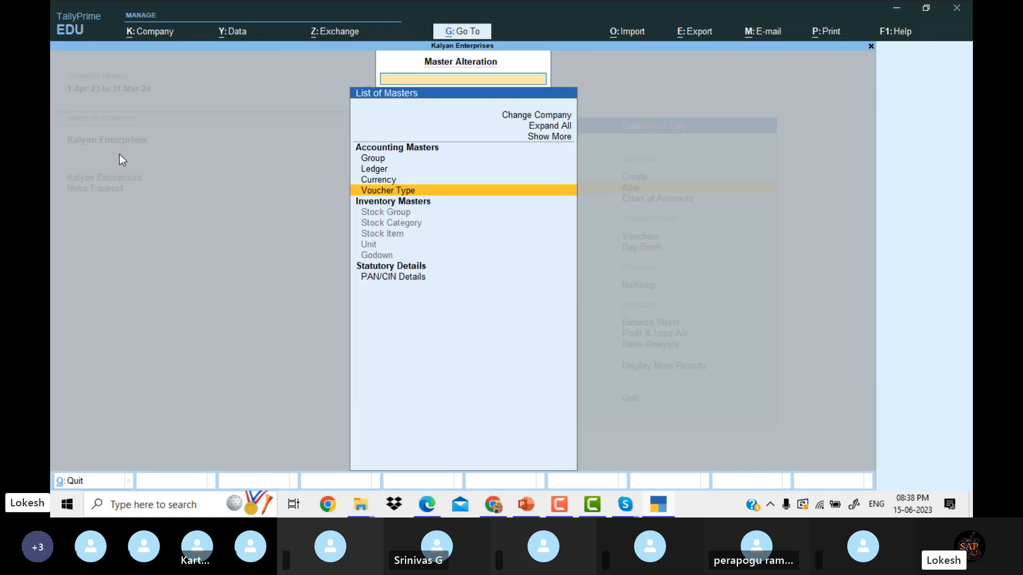
{"action": "key", "text": "Escape"}
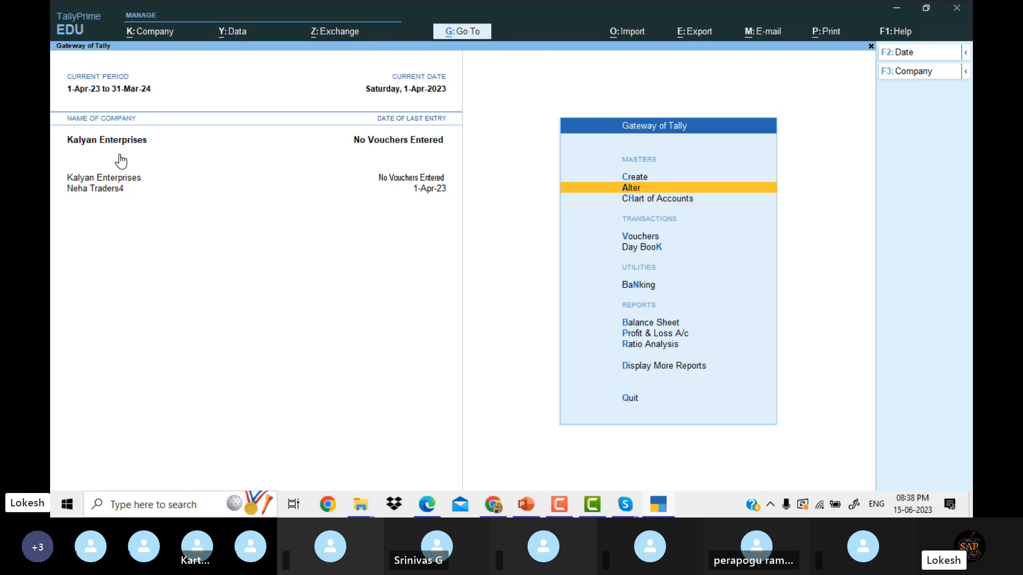
{"action": "key", "text": "Up"}
{"action": "key", "text": "Return"}
{"action": "key", "text": "Return"}
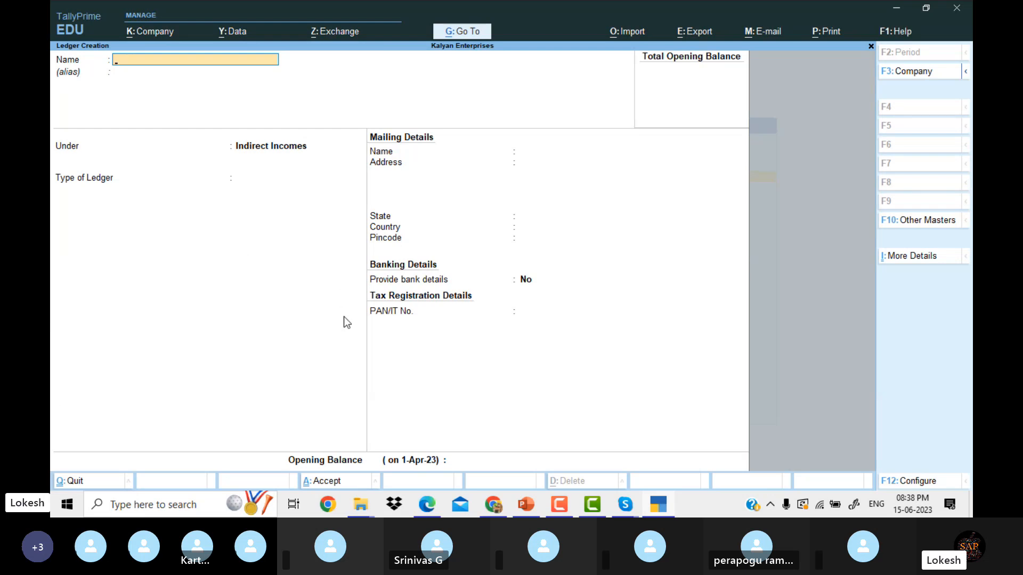
Read items 10–20 of the Kalyan Enterprise Problem-2 sheet, then return to TallyPrime.
{"action": "left_click", "coordinate": [432, 509]}
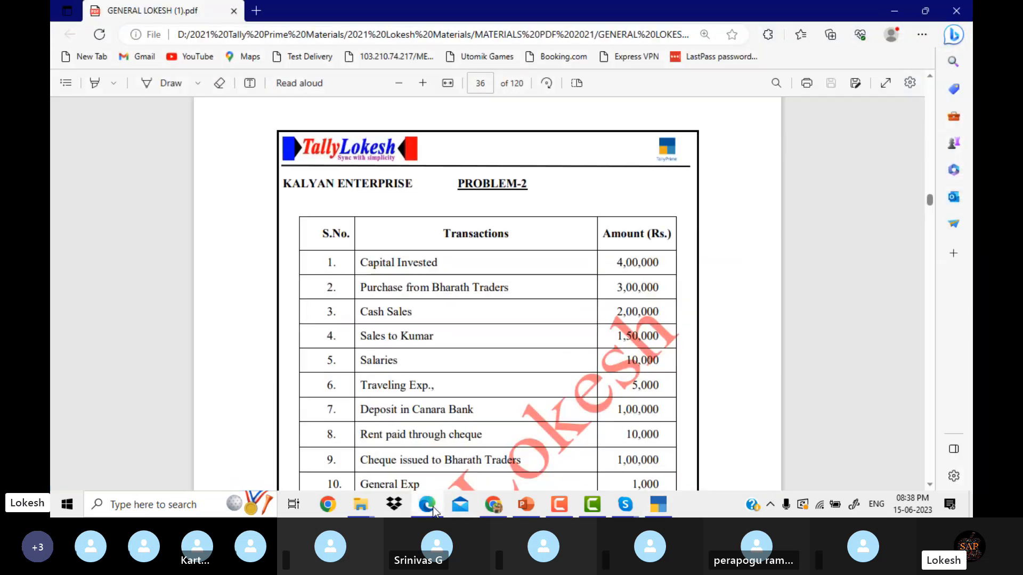
{"action": "key", "text": "Down"}
{"action": "key", "text": "Down"}
{"action": "key", "text": "Down"}
{"action": "key", "text": "Down"}
{"action": "key", "text": "Down"}
{"action": "key", "text": "Down"}
{"action": "key", "text": "Down"}
{"action": "key", "text": "Down"}
{"action": "key", "text": "Down"}
{"action": "key", "text": "Down"}
{"action": "key", "text": "Down"}
{"action": "key", "text": "Down"}
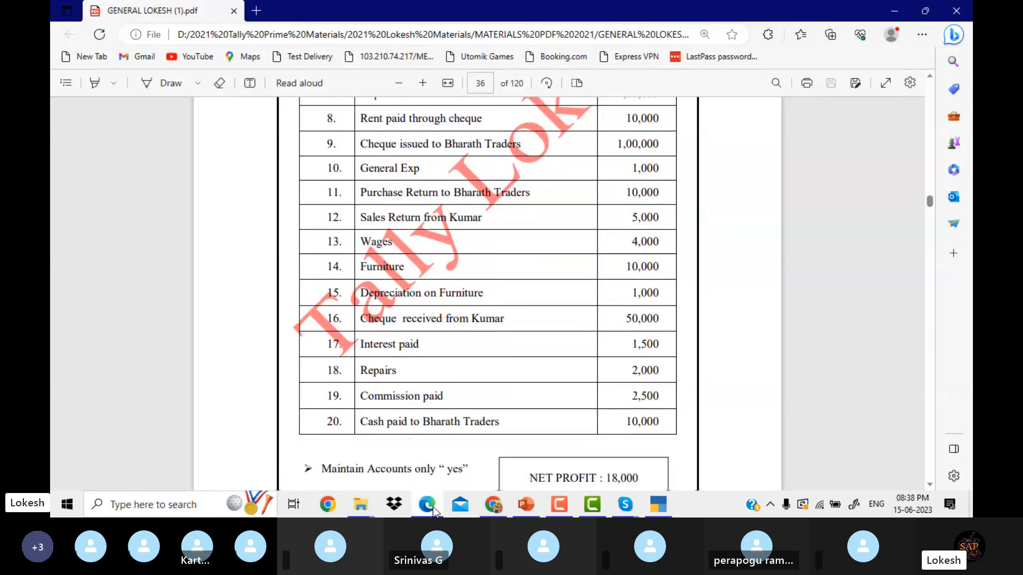
{"action": "key", "text": "Down"}
{"action": "key", "text": "Down"}
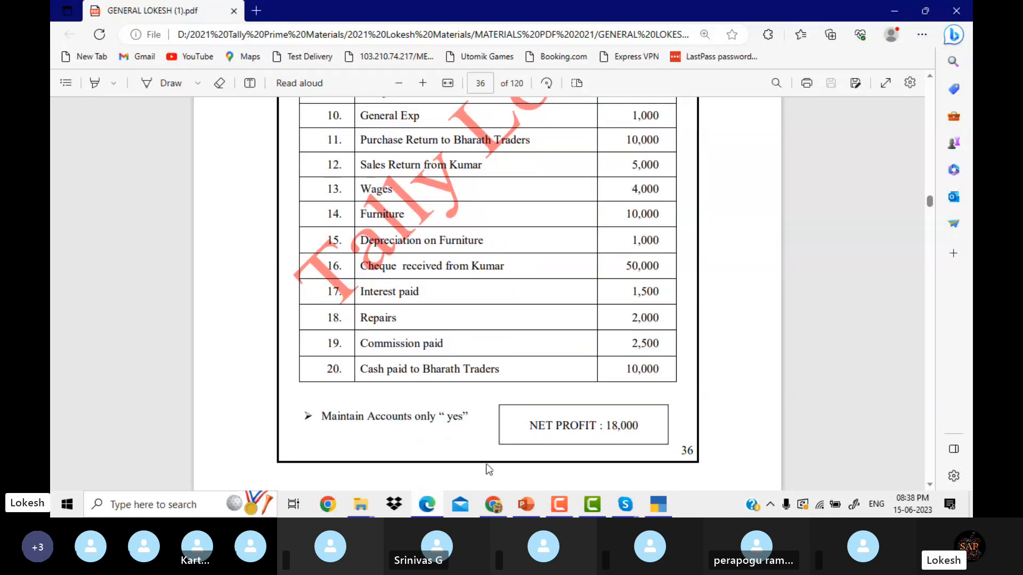
{"action": "mouse_move", "coordinate": [495, 504]}
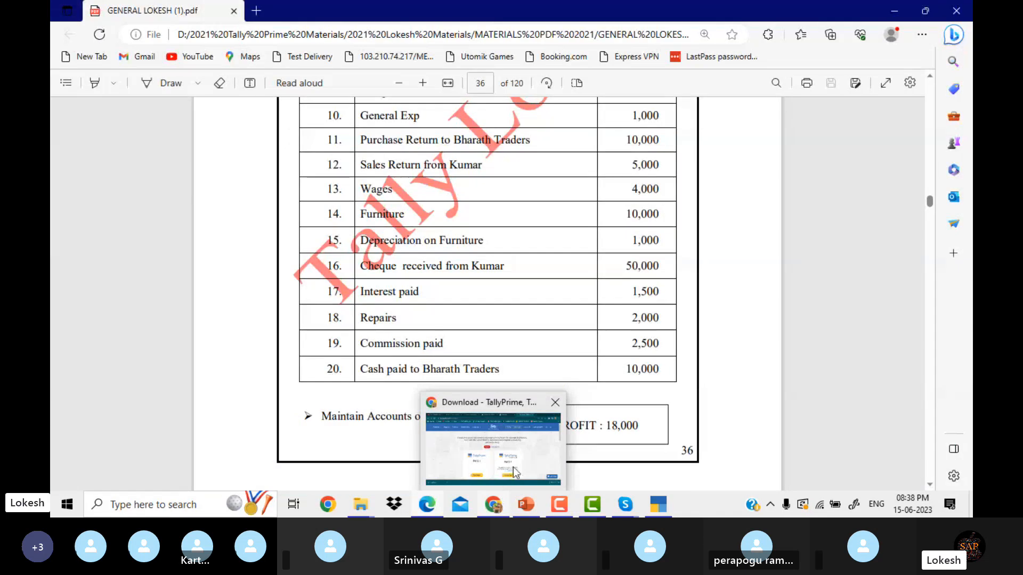
{"action": "left_click", "coordinate": [657, 505]}
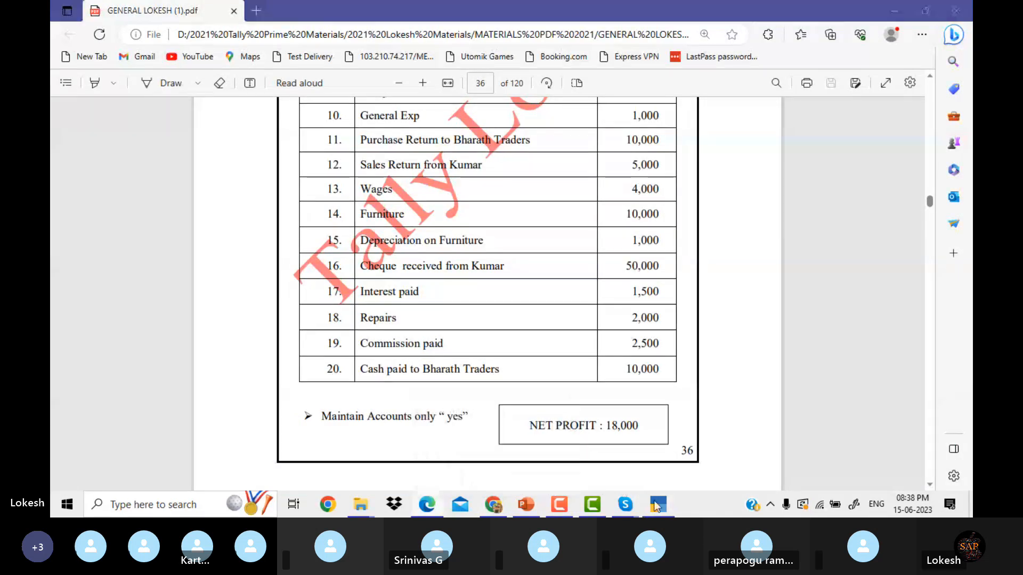
Switch to the Neha Traders4 company and open voucher entry.
{"action": "key", "text": "Escape"}
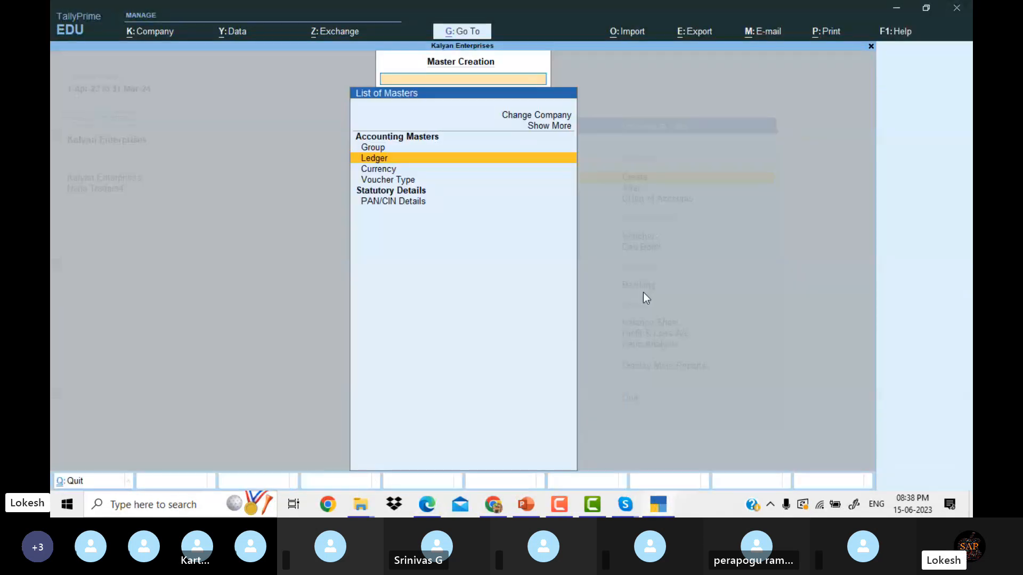
{"action": "key", "text": "Escape"}
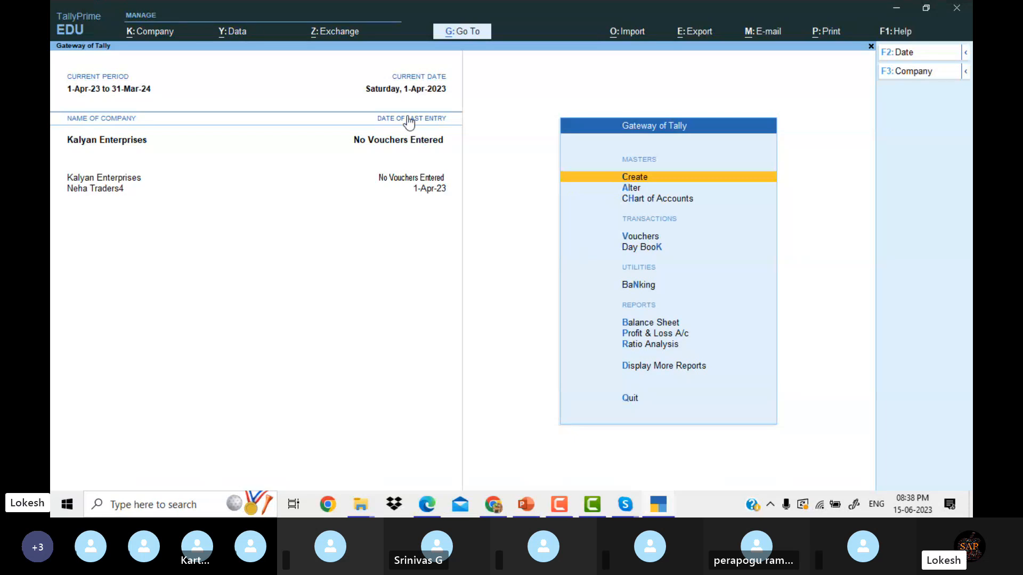
{"action": "left_click", "coordinate": [112, 187]}
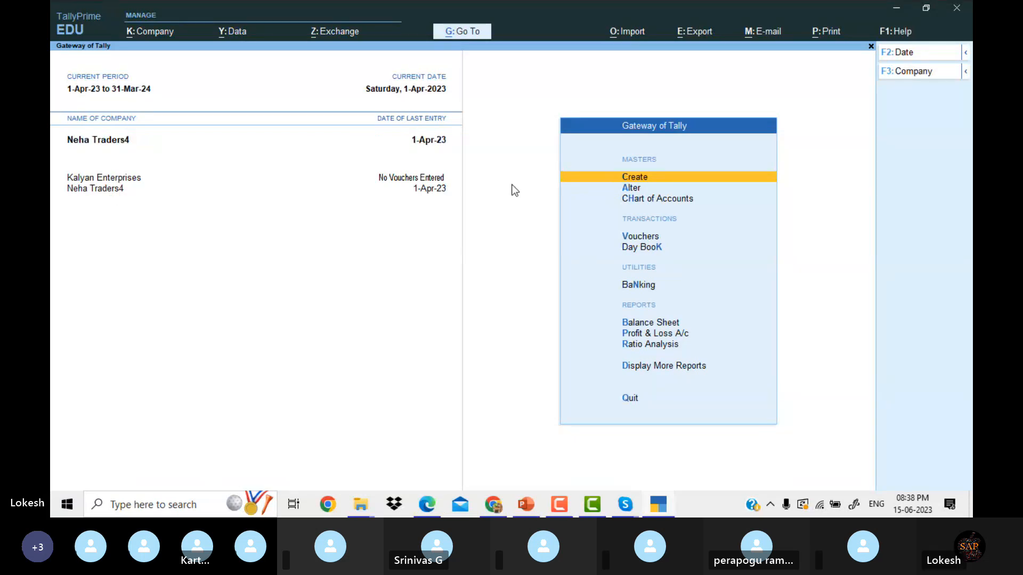
{"action": "key", "text": "Down"}
{"action": "key", "text": "Down"}
{"action": "key", "text": "Down"}
{"action": "key", "text": "Return"}
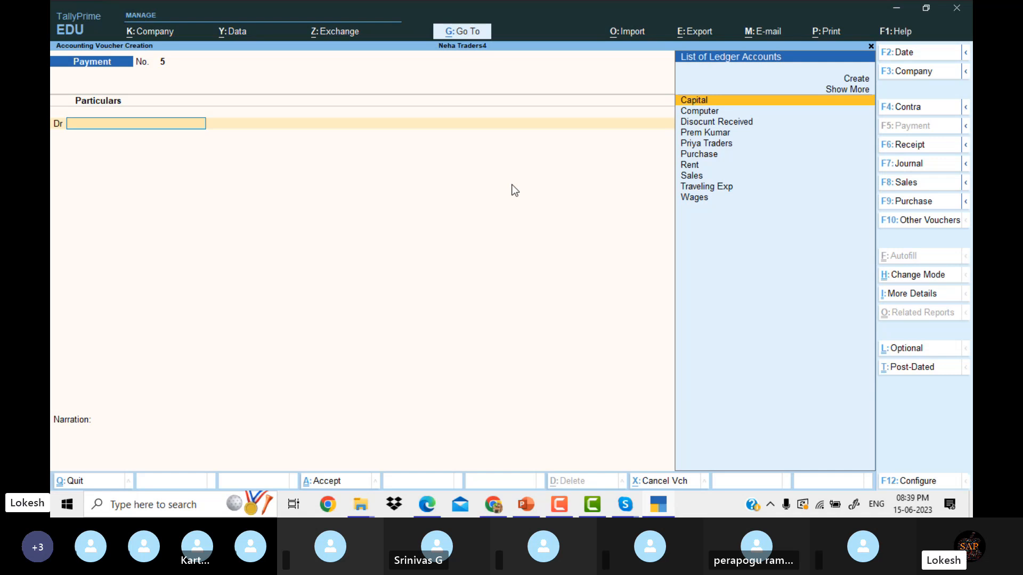
Record payment voucher 5 debiting Computer and crediting Cash for 35,000.
{"action": "key", "text": "Down"}
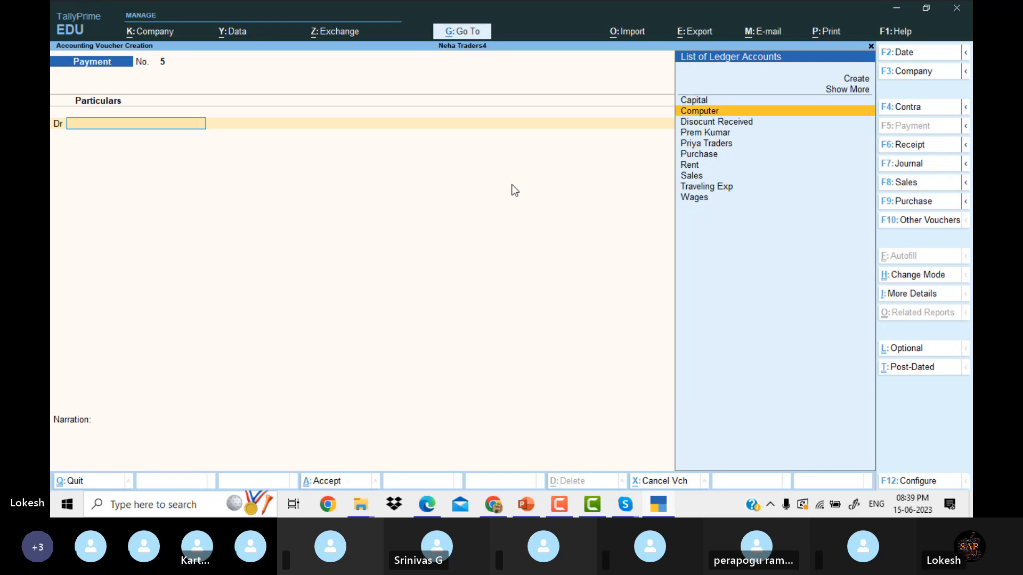
{"action": "key", "text": "Return"}
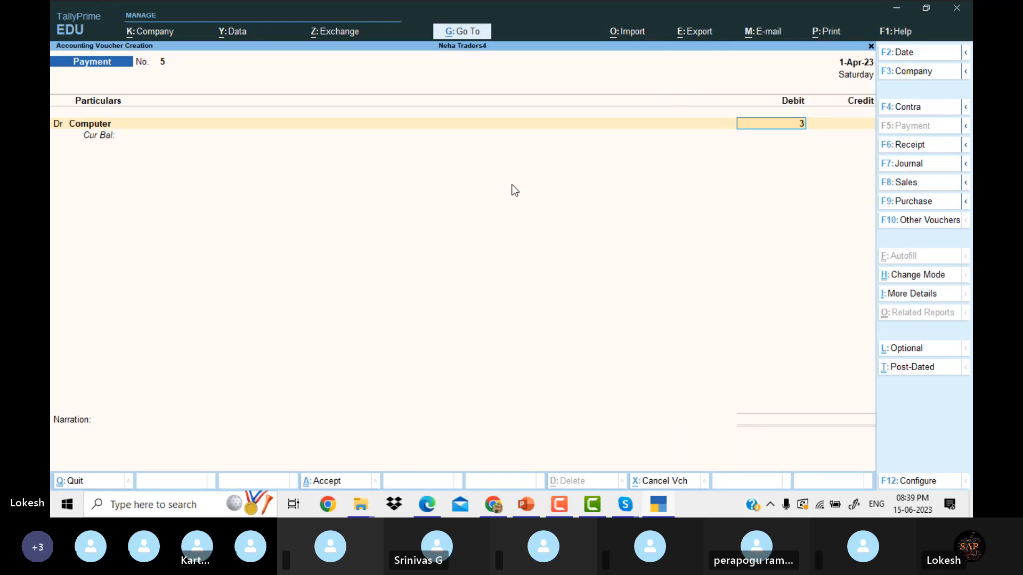
{"action": "type", "text": "35000"}
{"action": "key", "text": "Return"}
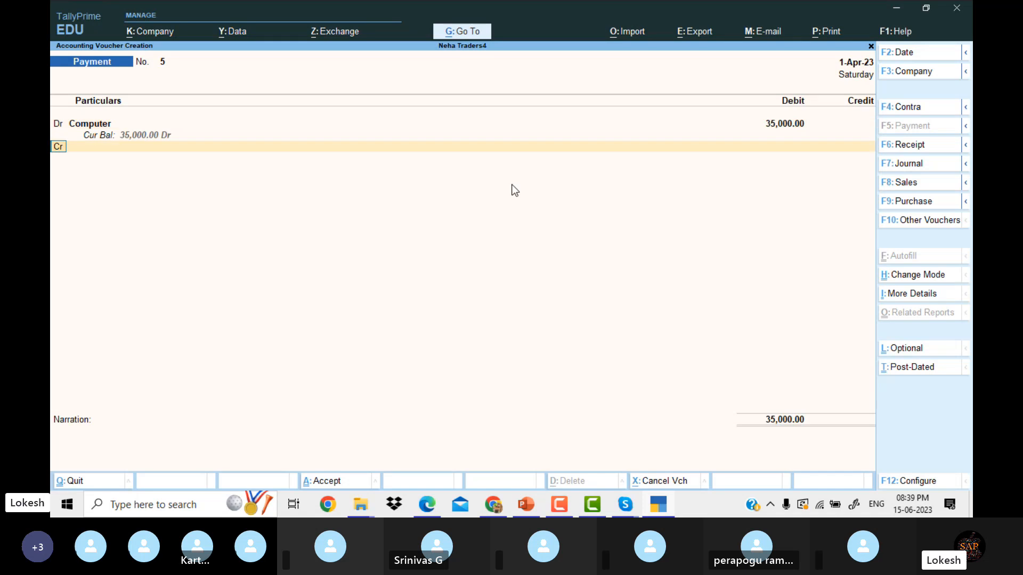
{"action": "key", "text": "Down"}
{"action": "key", "text": "Return"}
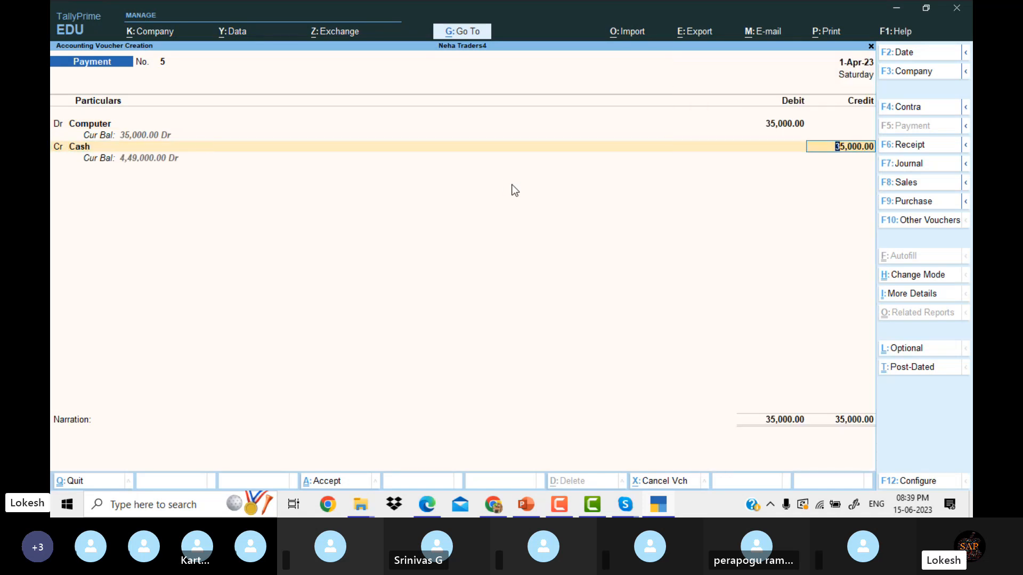
{"action": "key", "text": "Return"}
{"action": "key", "text": "Return"}
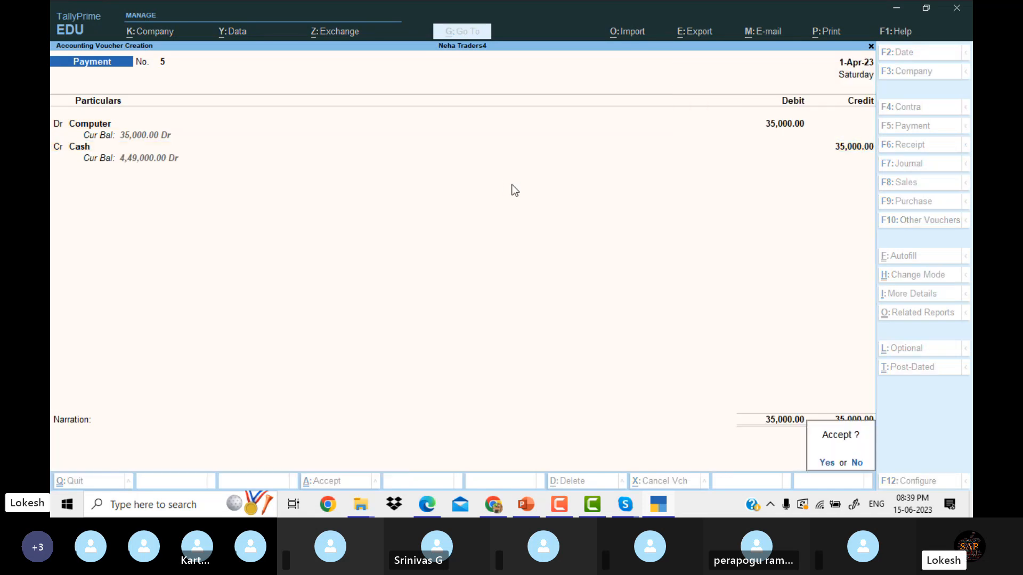
{"action": "key", "text": "Return"}
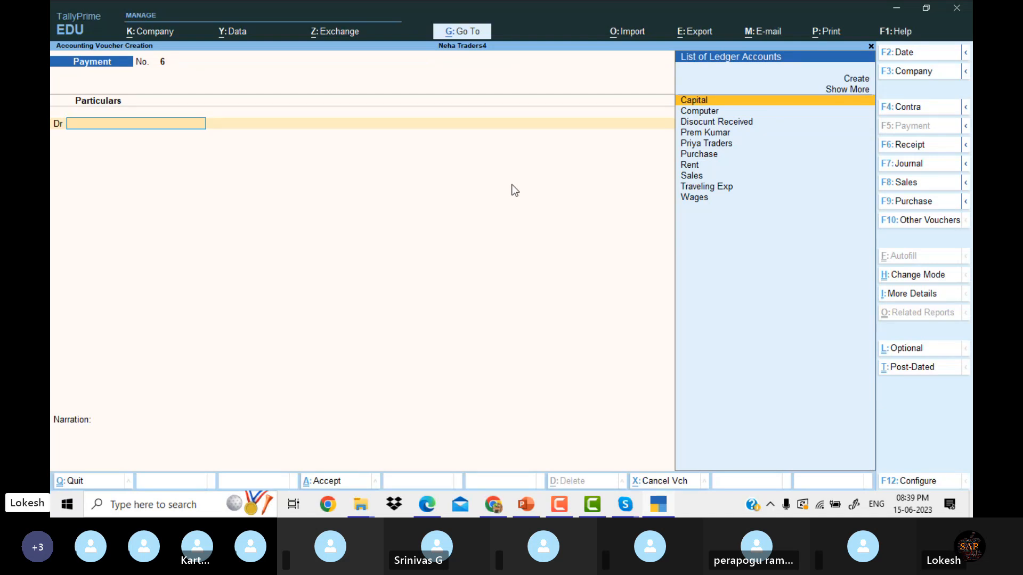
Create the Purchase Return ledger under Purchase Accounts.
{"action": "key", "text": "Escape"}
{"action": "key", "text": "Up"}
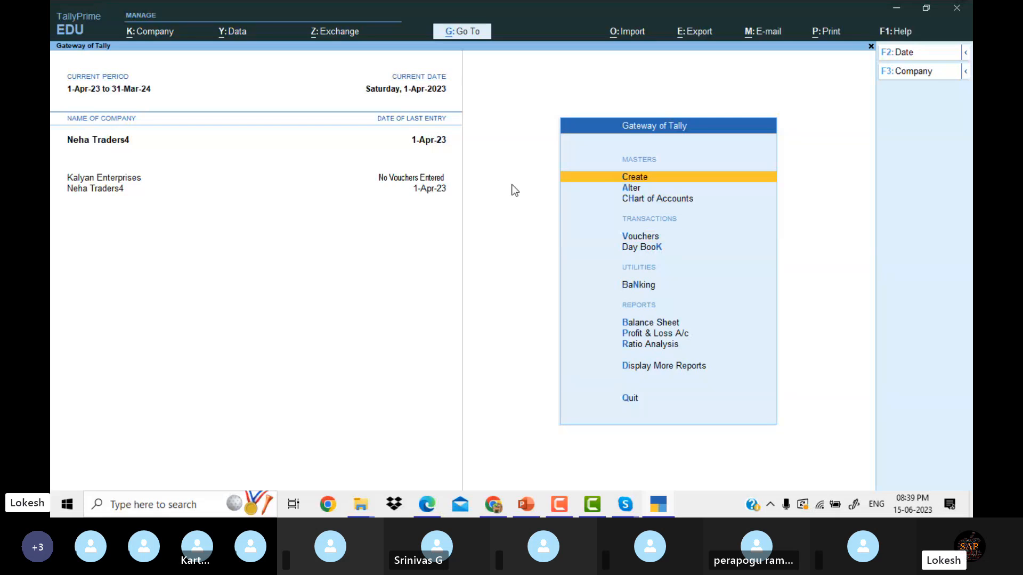
{"action": "key", "text": "Return"}
{"action": "key", "text": "Down"}
{"action": "key", "text": "Return"}
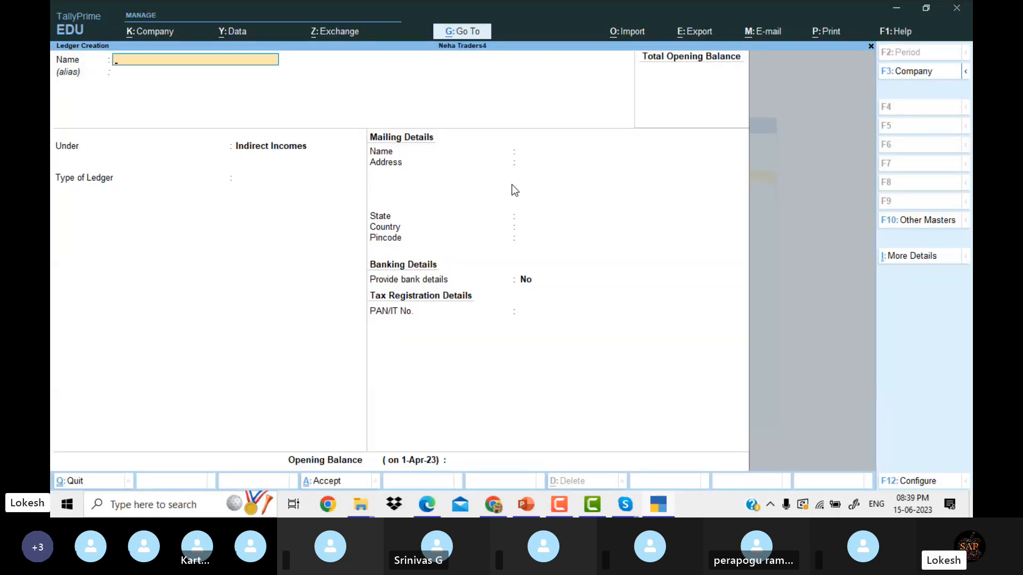
{"action": "type", "text": "Purchase Return"}
{"action": "key", "text": "Return"}
{"action": "key", "text": "Return"}
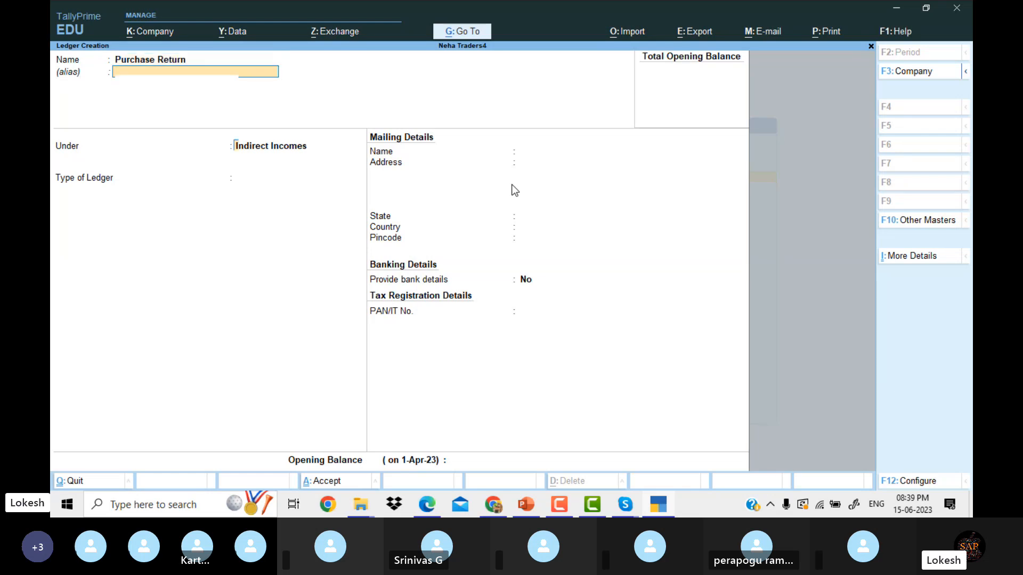
{"action": "type", "text": "Pu"}
{"action": "key", "text": "Return"}
{"action": "key", "text": "Return"}
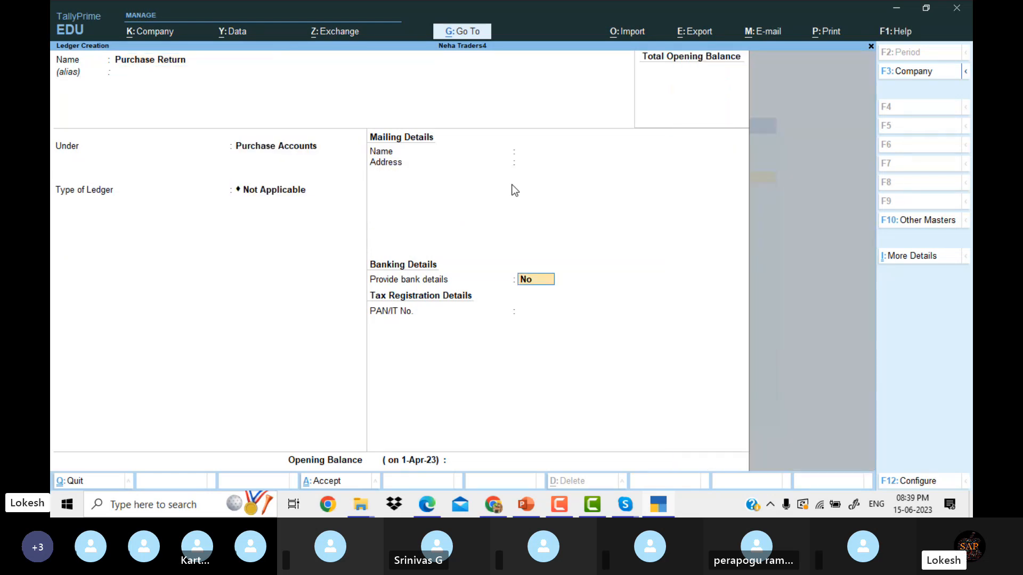
{"action": "key", "text": "Return"}
Create the Sales Return ledger under Sales Accounts.
{"action": "key", "text": "Return"}
{"action": "key", "text": "Return"}
{"action": "type", "text": "Sal"}
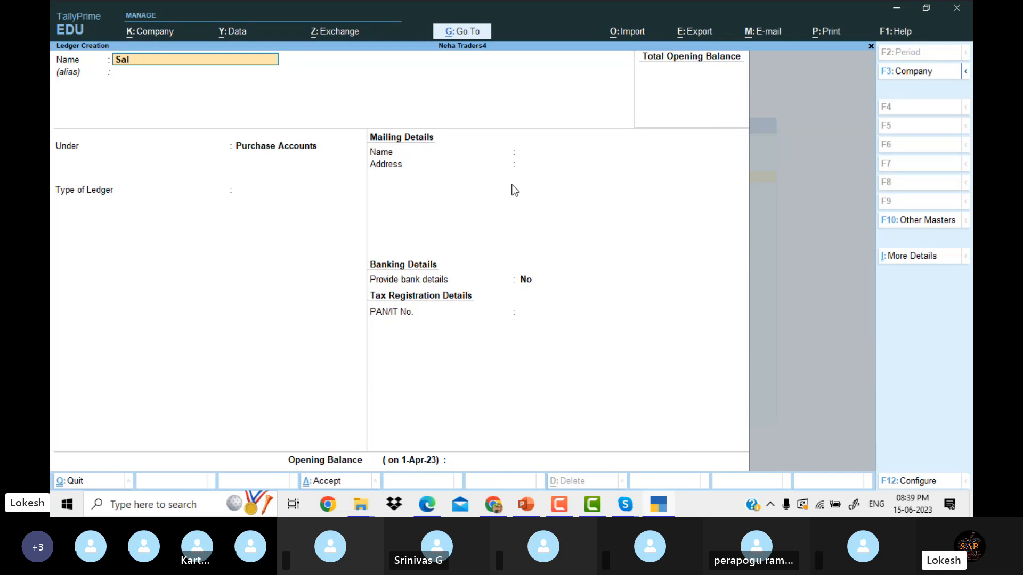
{"action": "type", "text": "es Return"}
{"action": "key", "text": "Return"}
{"action": "key", "text": "Return"}
{"action": "type", "text": "Sa"}
{"action": "key", "text": "Return"}
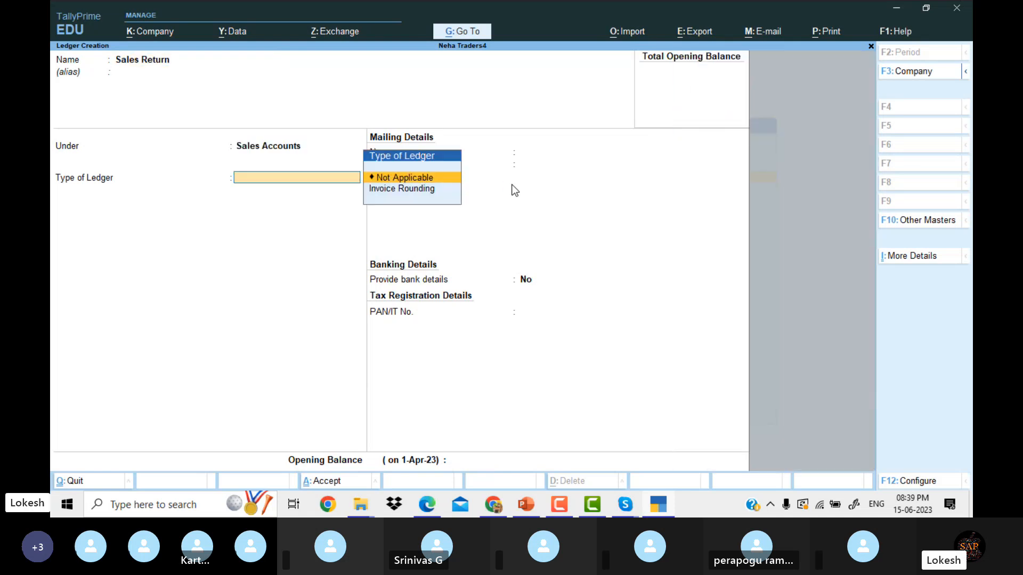
{"action": "key", "text": "Return"}
Create the Depreciation ledger under Indirect Expenses.
{"action": "key", "text": "Return"}
{"action": "key", "text": "Return"}
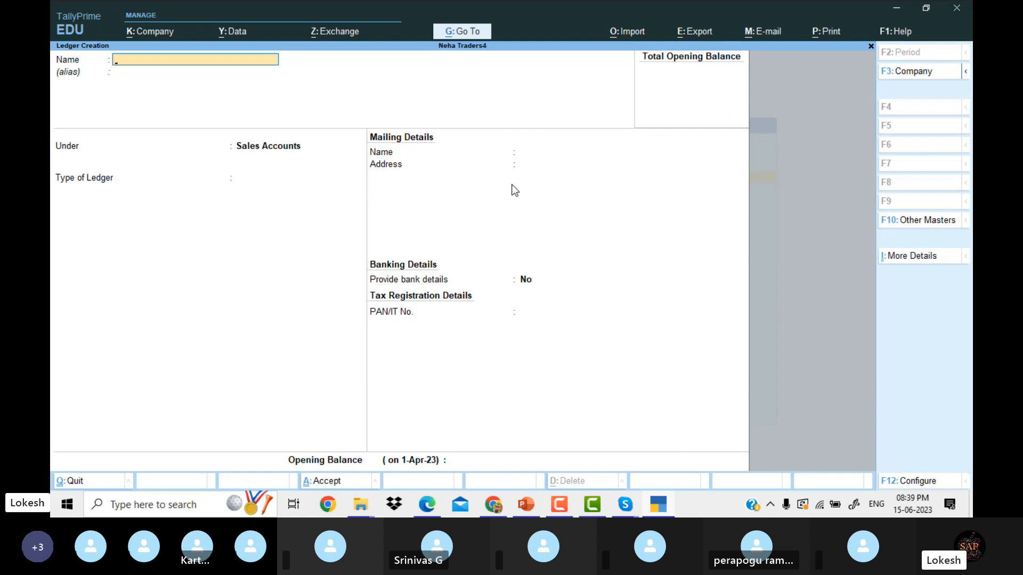
{"action": "type", "text": "Depreciation"}
{"action": "key", "text": "Return"}
{"action": "key", "text": "Return"}
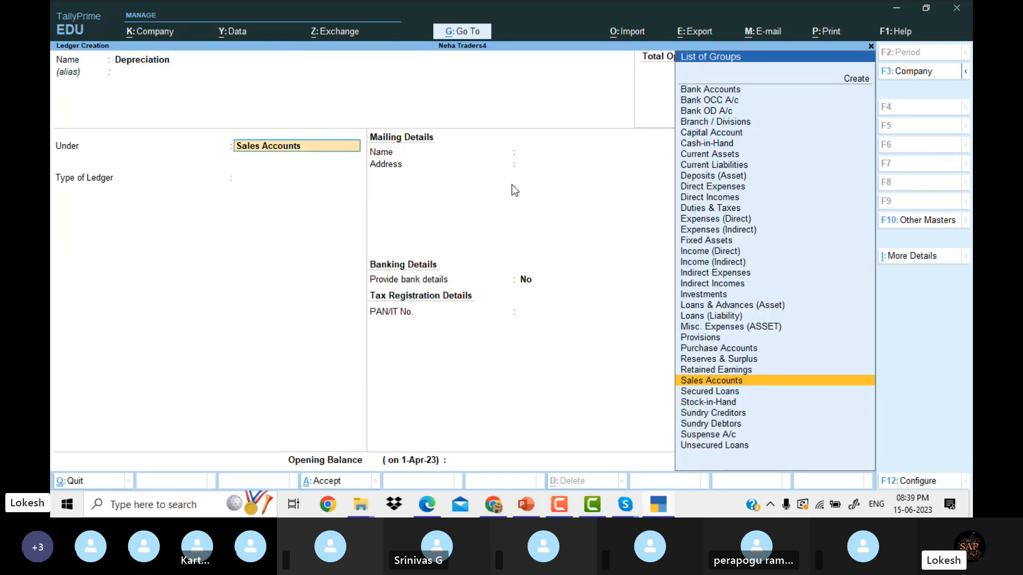
{"action": "type", "text": "Ind"}
{"action": "key", "text": "Down"}
{"action": "key", "text": "Down"}
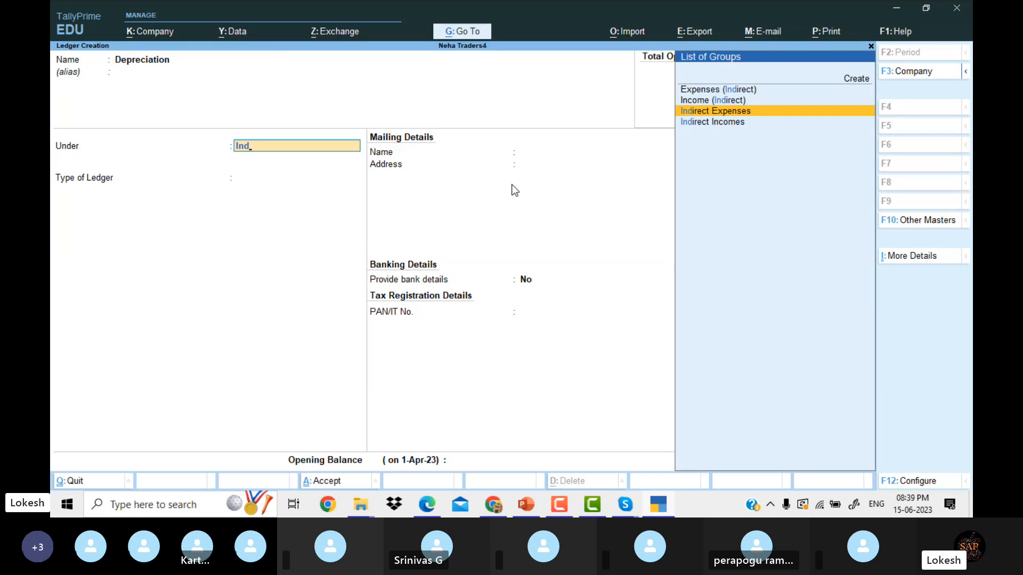
{"action": "key", "text": "Return"}
{"action": "key", "text": "Return"}
{"action": "key", "text": "Return"}
{"action": "key", "text": "Return"}
{"action": "key", "text": "Return"}
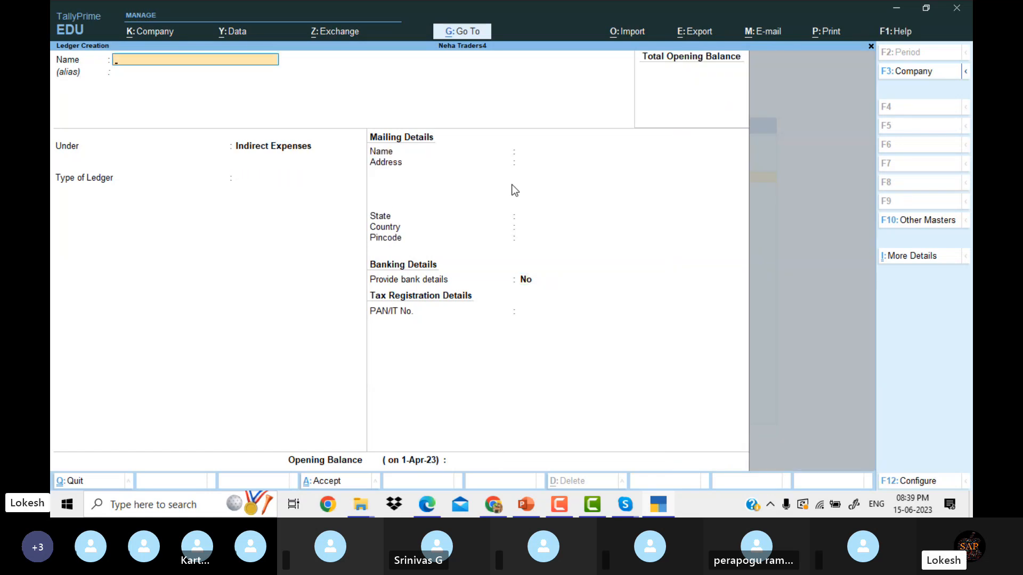
Quit ledger creation and reopen voucher entry from the Gateway of Tally.
{"action": "key", "text": "Escape"}
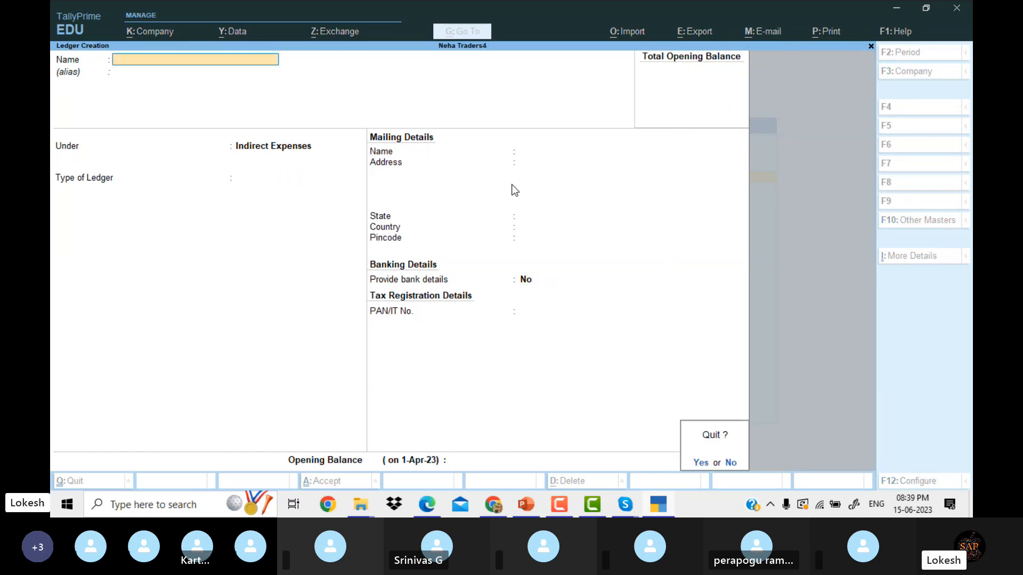
{"action": "key", "text": "Return"}
{"action": "key", "text": "Escape"}
{"action": "key", "text": "Down"}
{"action": "key", "text": "Down"}
{"action": "key", "text": "Down"}
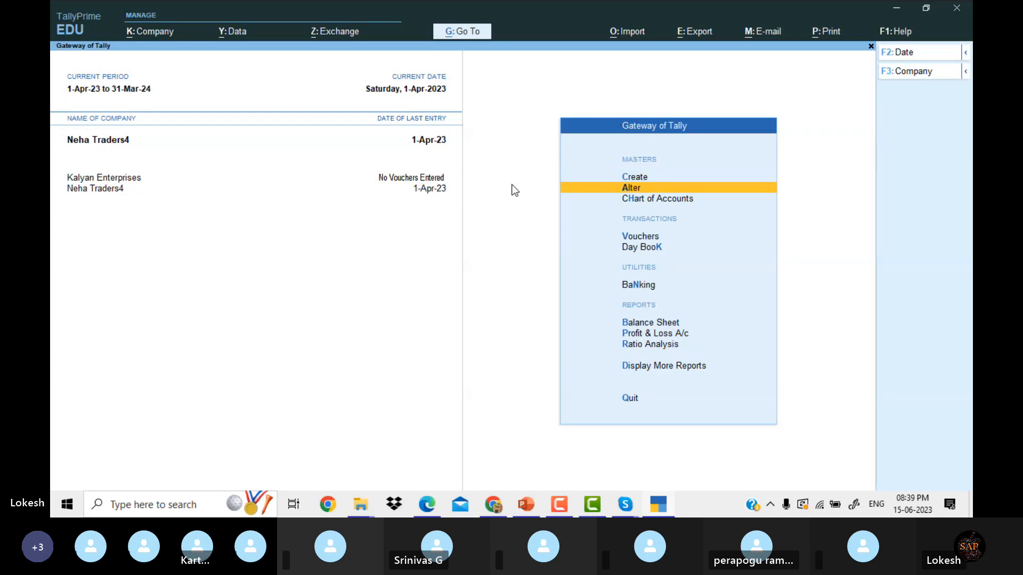
{"action": "key", "text": "Return"}
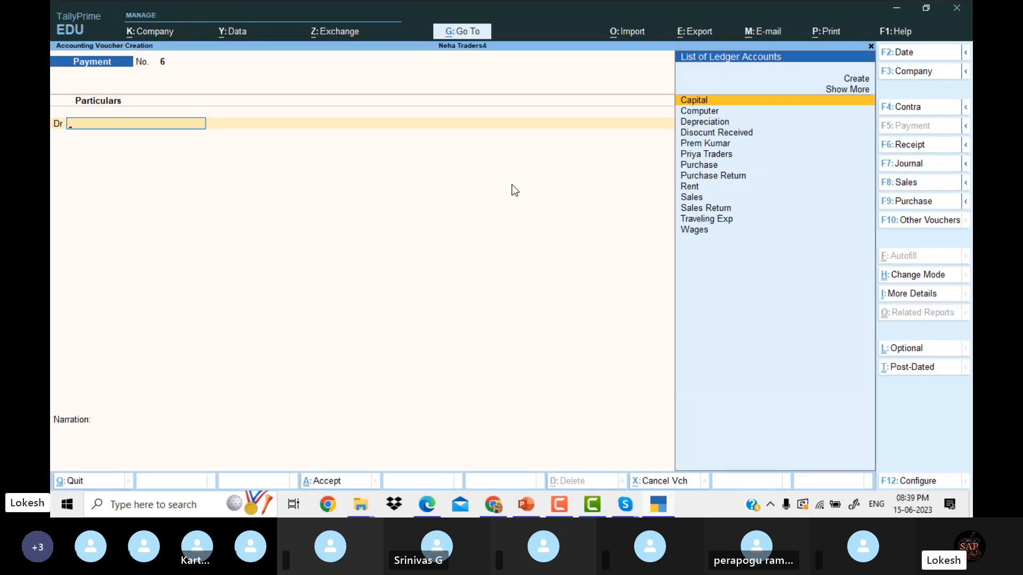
Start Journal 1 for 2,000 with Purchase Return debited and the supplier's account credited.
{"action": "left_click", "coordinate": [928, 173]}
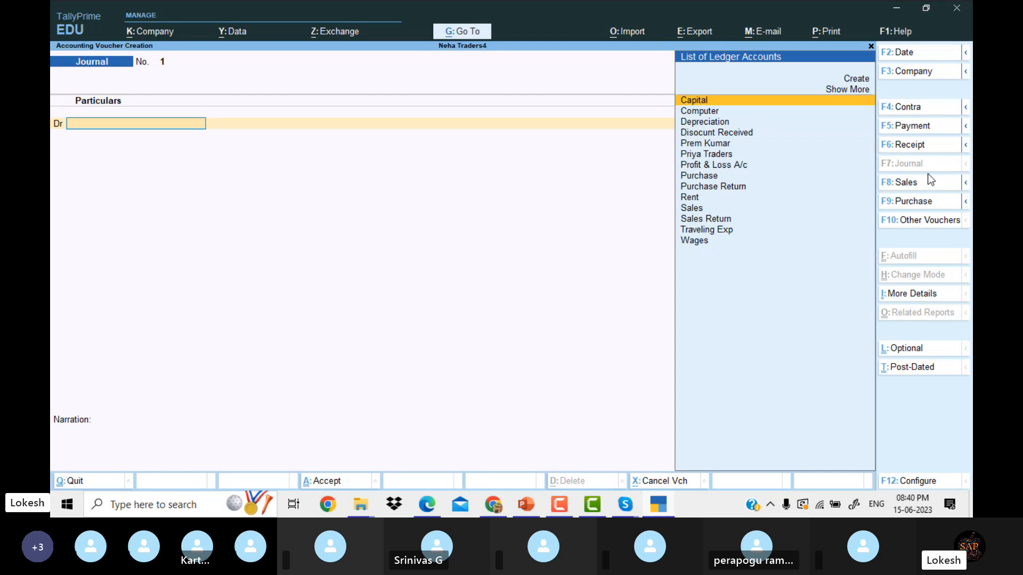
{"action": "type", "text": "s"}
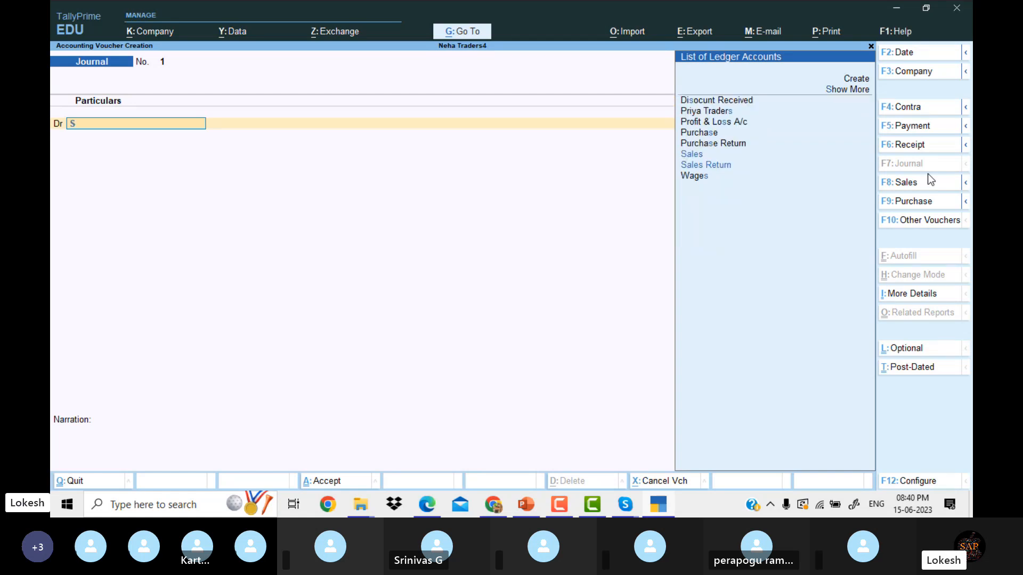
{"action": "key", "text": "BackSpace"}
{"action": "type", "text": "P"}
{"action": "key", "text": "Down"}
{"action": "key", "text": "Down"}
{"action": "key", "text": "Down"}
{"action": "key", "text": "Down"}
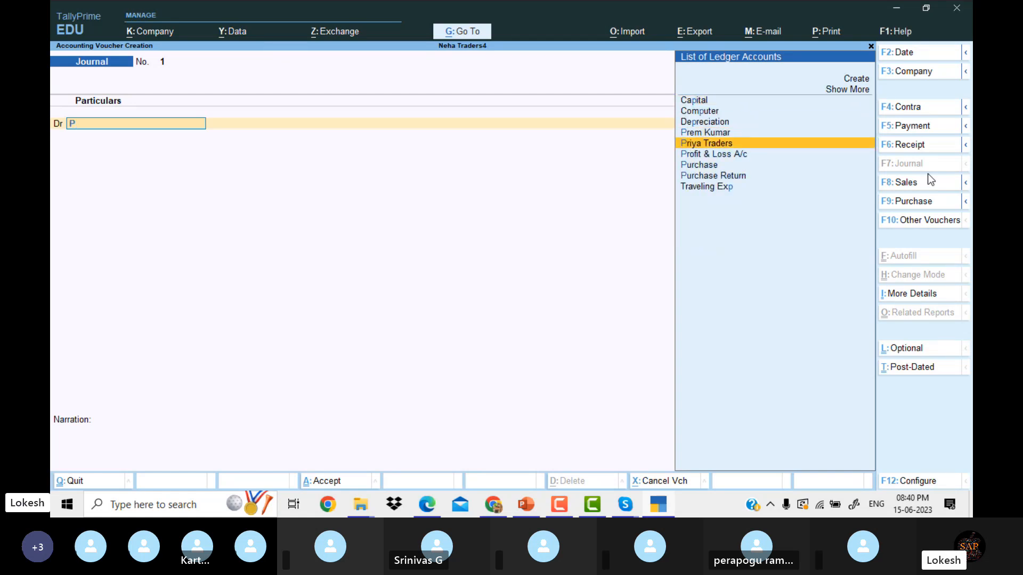
{"action": "key", "text": "Return"}
{"action": "type", "text": "2000"}
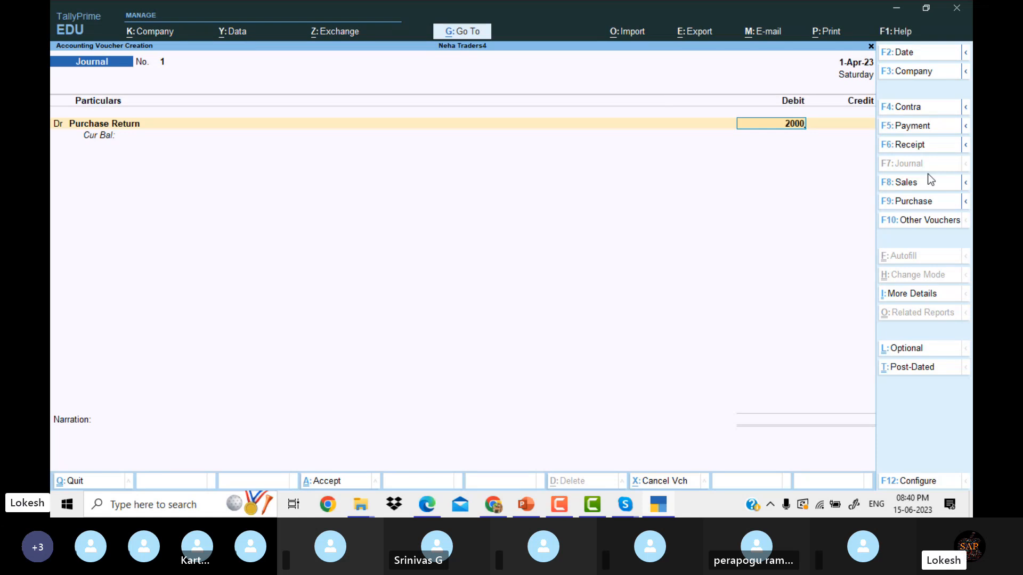
{"action": "key", "text": "Return"}
{"action": "key", "text": "Return"}
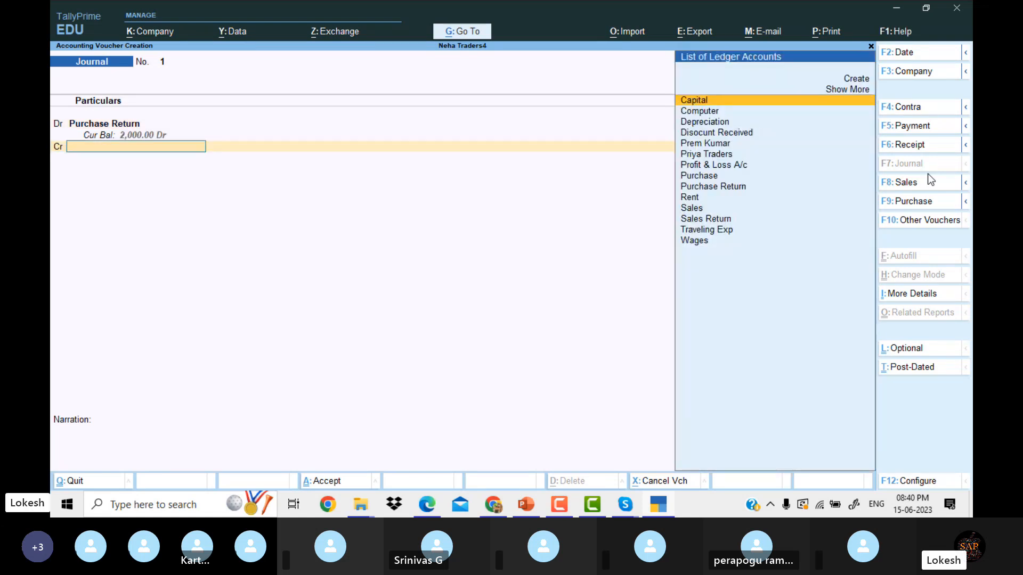
{"action": "type", "text": "pr"}
{"action": "key", "text": "Return"}
{"action": "key", "text": "Return"}
{"action": "key", "text": "Return"}
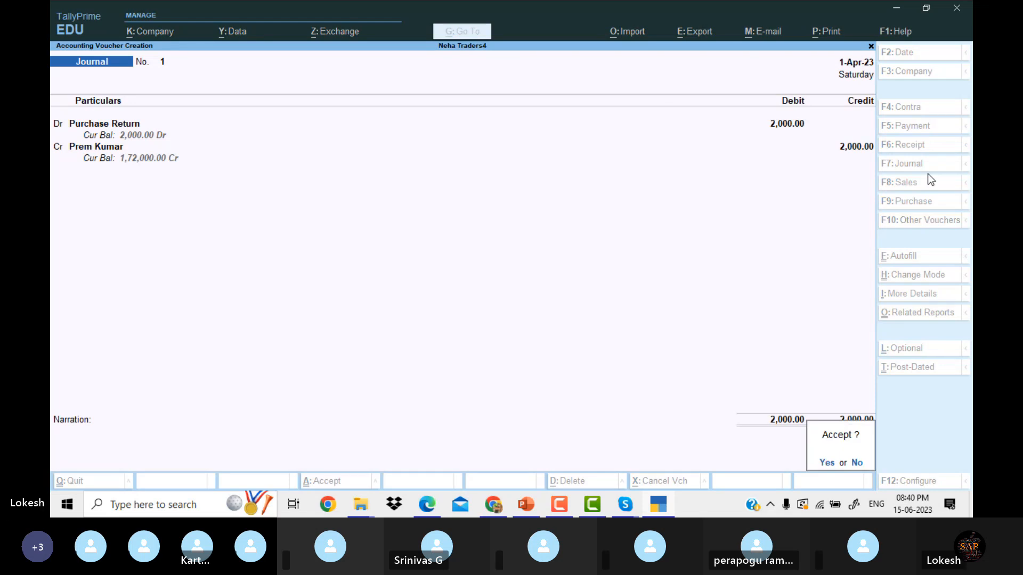
Correct the swapped lines so the supplier is debited and Purchase Return credited 2,000.
{"action": "key", "text": "n"}
{"action": "key", "text": "BackSpace"}
{"action": "key", "text": "BackSpace"}
{"action": "key", "text": "BackSpace"}
{"action": "key", "text": "BackSpace"}
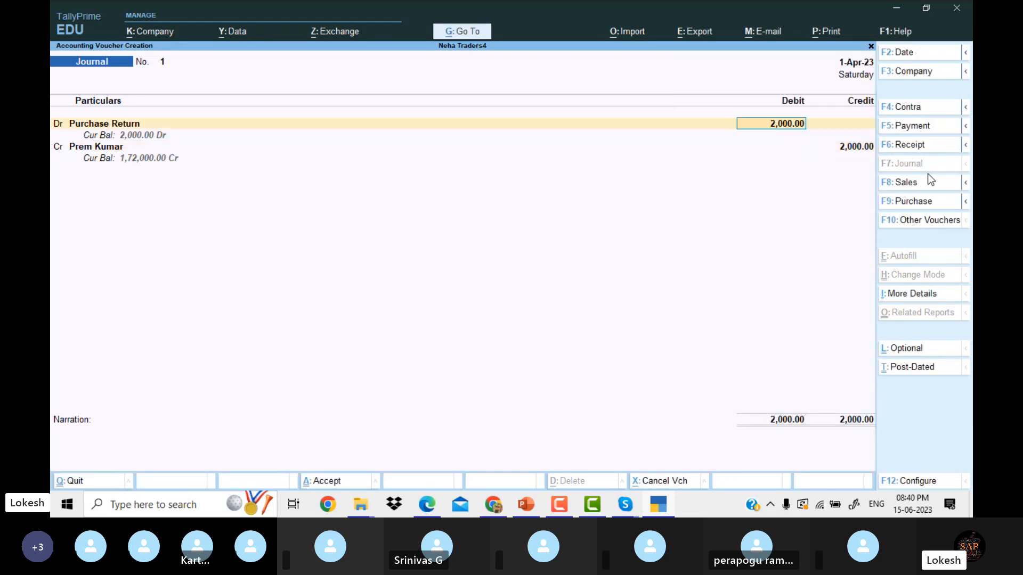
{"action": "key", "text": "BackSpace"}
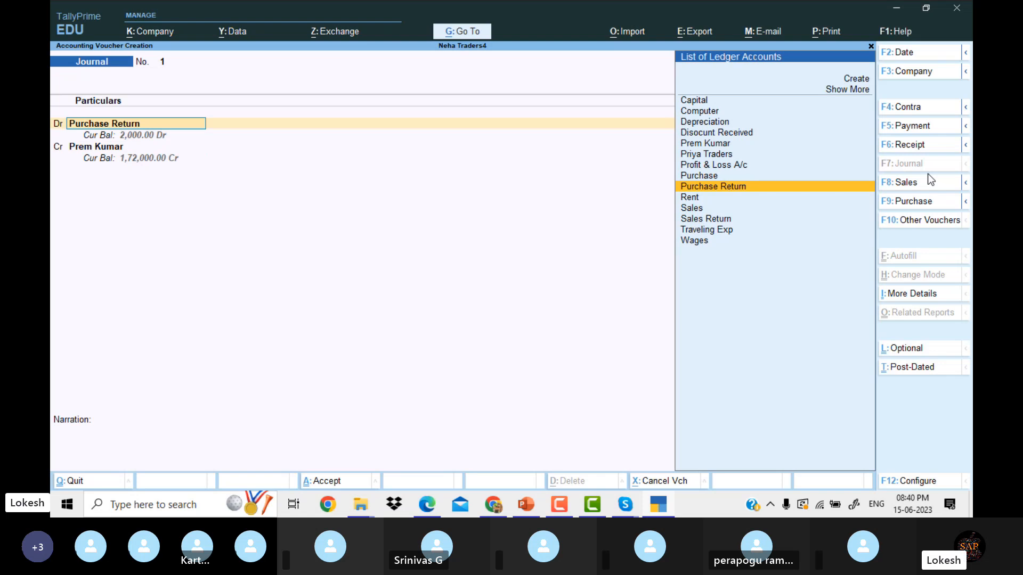
{"action": "type", "text": "Pr"}
{"action": "key", "text": "Down"}
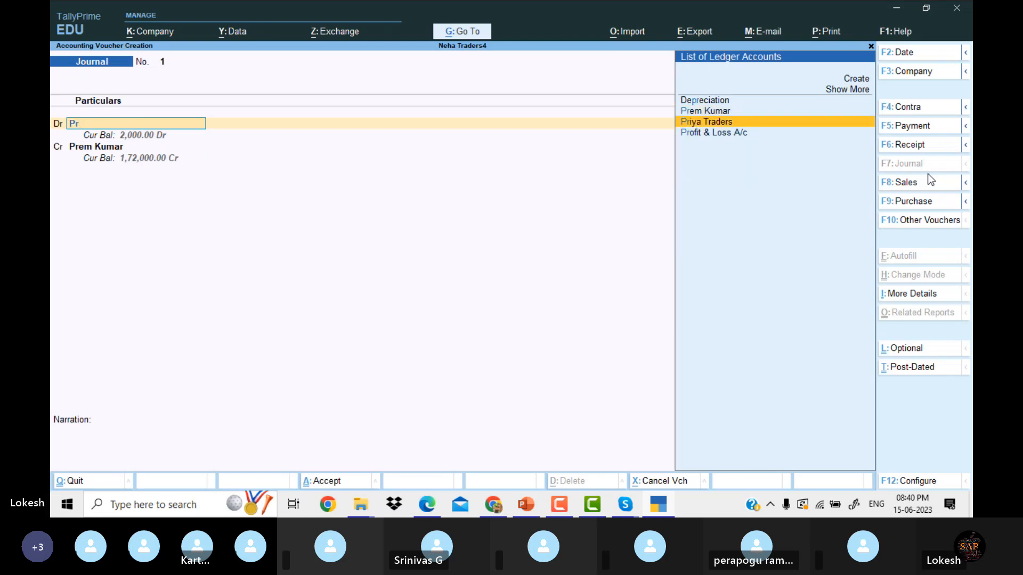
{"action": "key", "text": "Up"}
{"action": "key", "text": "Return"}
{"action": "key", "text": "Return"}
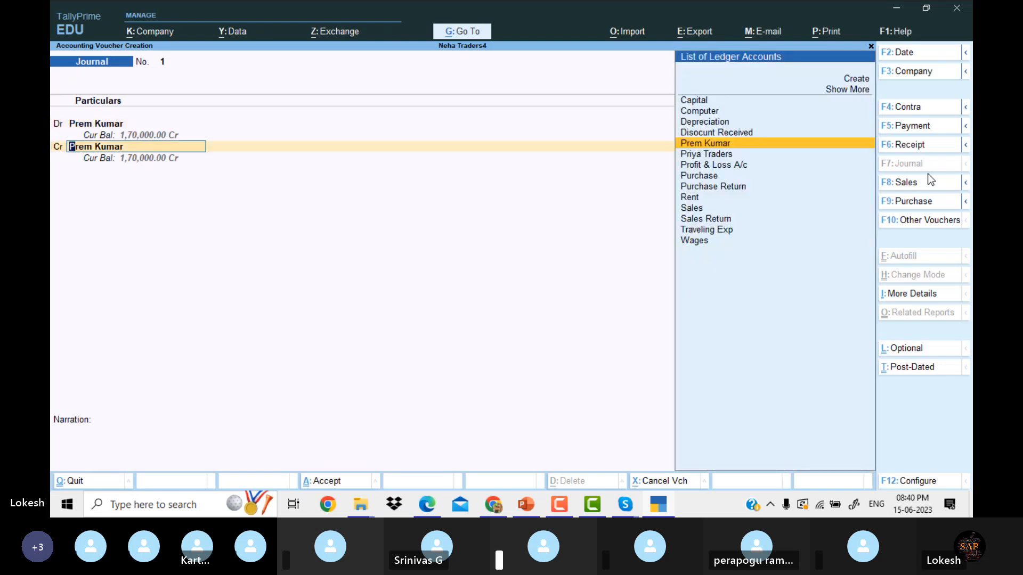
{"action": "type", "text": "Pu"}
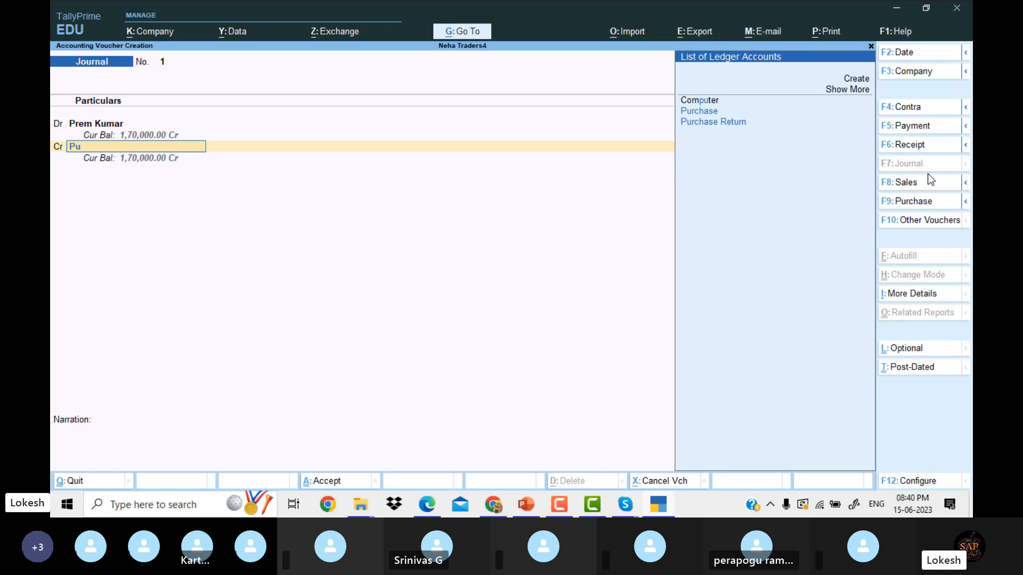
{"action": "key", "text": "Down"}
{"action": "key", "text": "Down"}
{"action": "key", "text": "Return"}
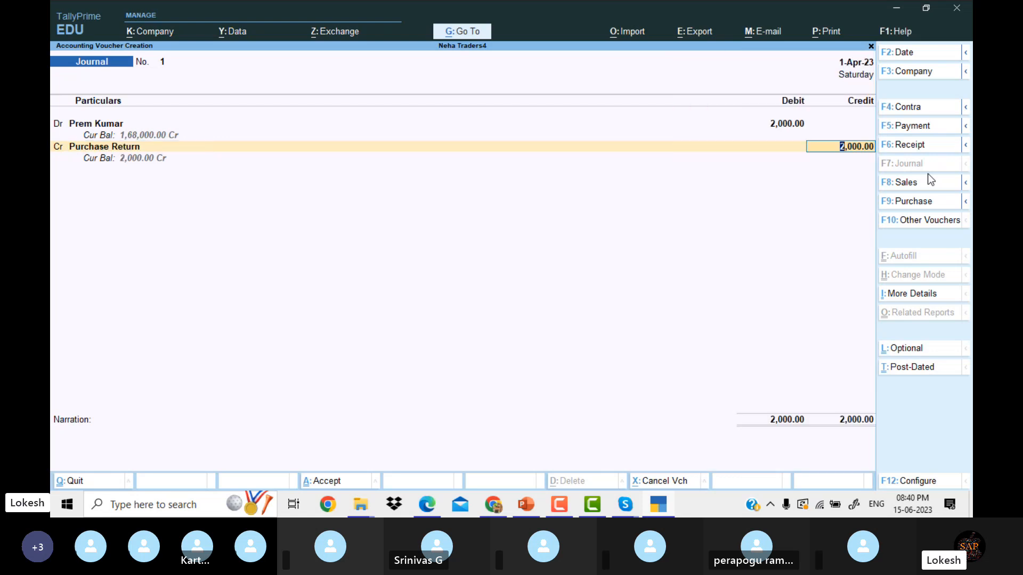
{"action": "key", "text": "Return"}
{"action": "key", "text": "Return"}
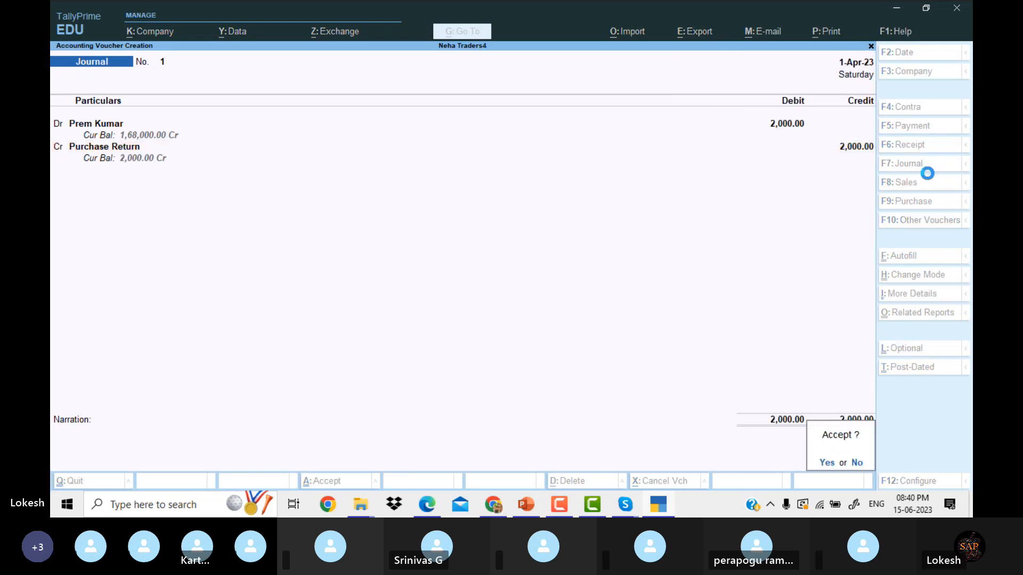
{"action": "key", "text": "Return"}
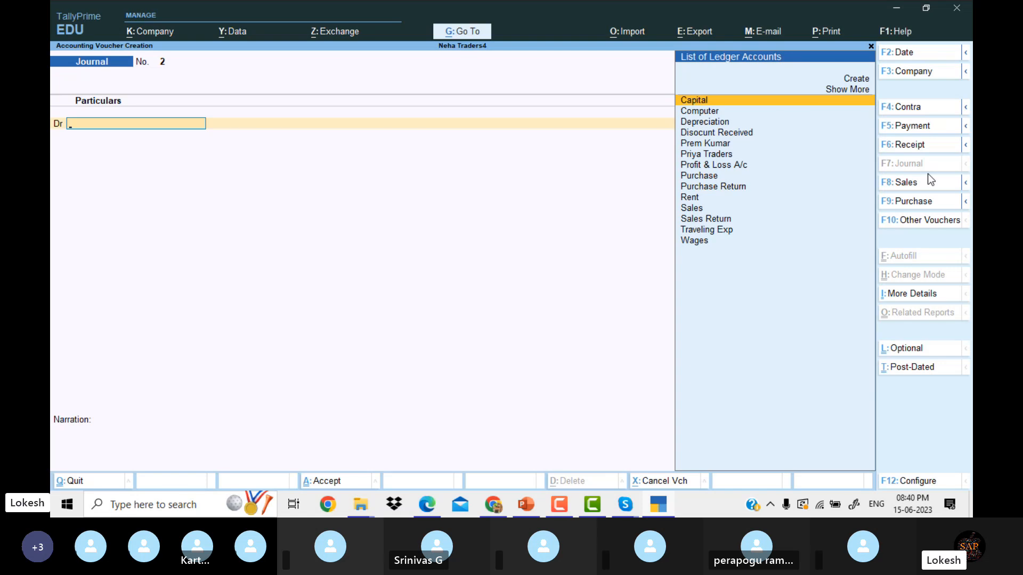
Record Journal 2 debiting Sales Return and crediting Priya Traders 2,000.
{"action": "type", "text": "Sal"}
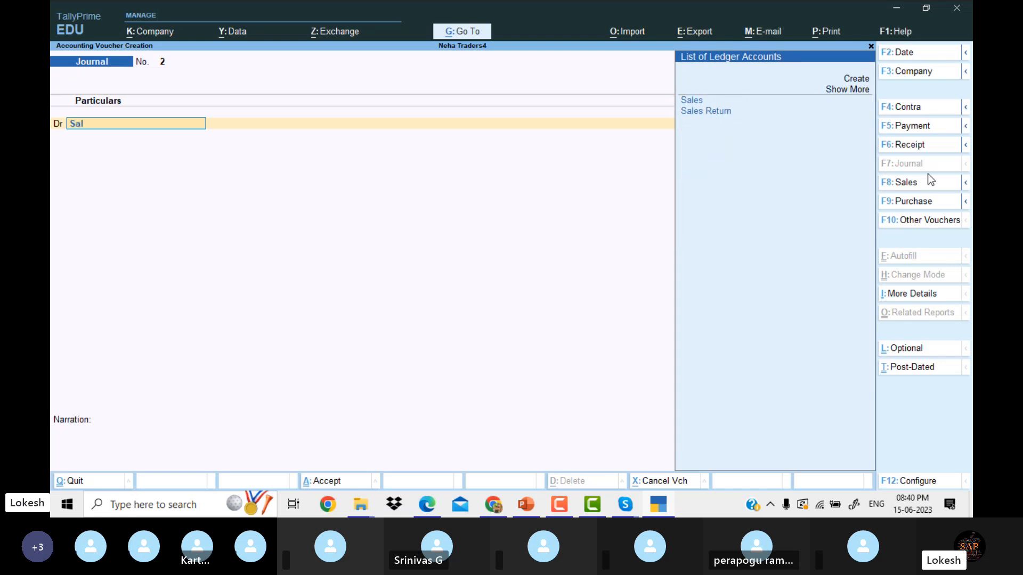
{"action": "key", "text": "Down"}
{"action": "key", "text": "Return"}
{"action": "type", "text": "2000"}
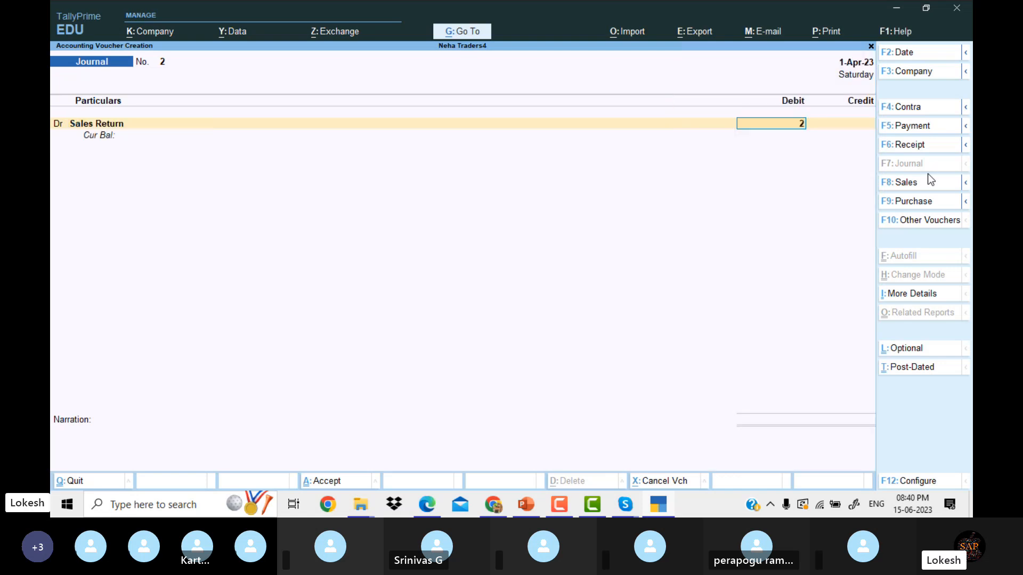
{"action": "key", "text": "Return"}
{"action": "key", "text": "Return"}
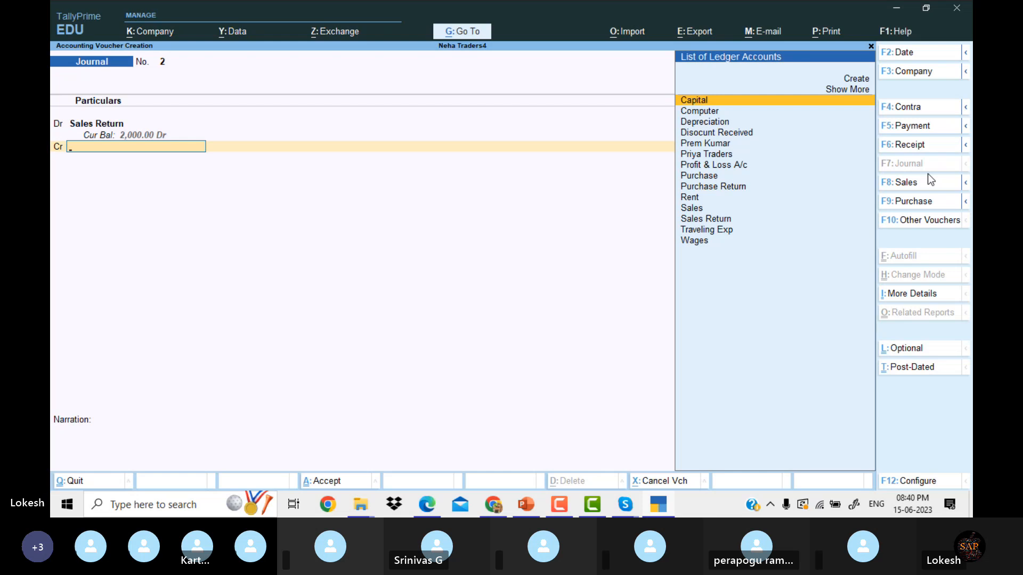
{"action": "type", "text": "Pr"}
{"action": "key", "text": "Down"}
{"action": "key", "text": "Down"}
{"action": "key", "text": "Return"}
{"action": "key", "text": "Return"}
{"action": "key", "text": "Return"}
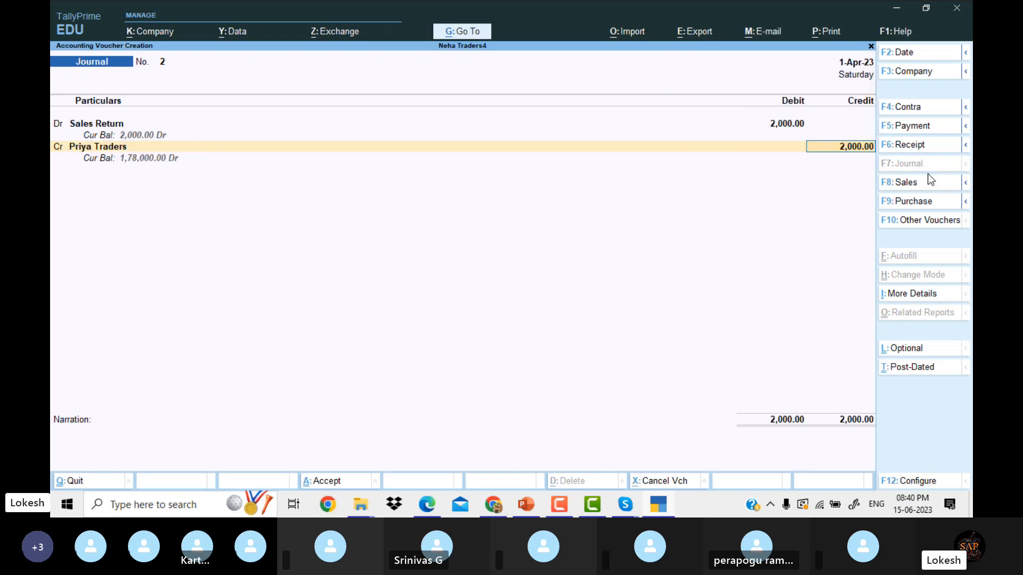
Record Journal 3 debiting Depreciation and crediting Computer 2,000, then leave the blank journal.
{"action": "key", "text": "Return"}
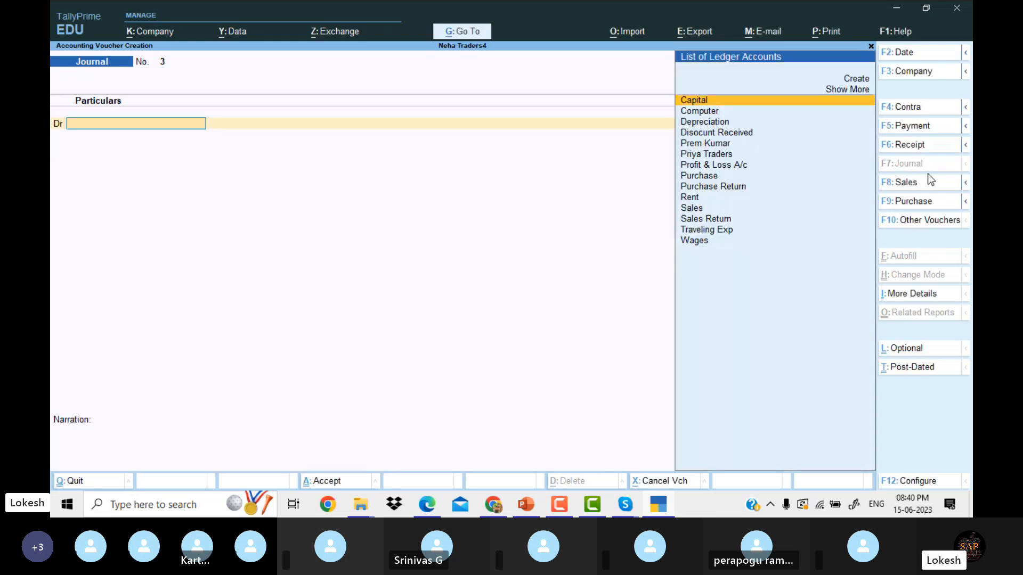
{"action": "type", "text": "De"}
{"action": "key", "text": "Return"}
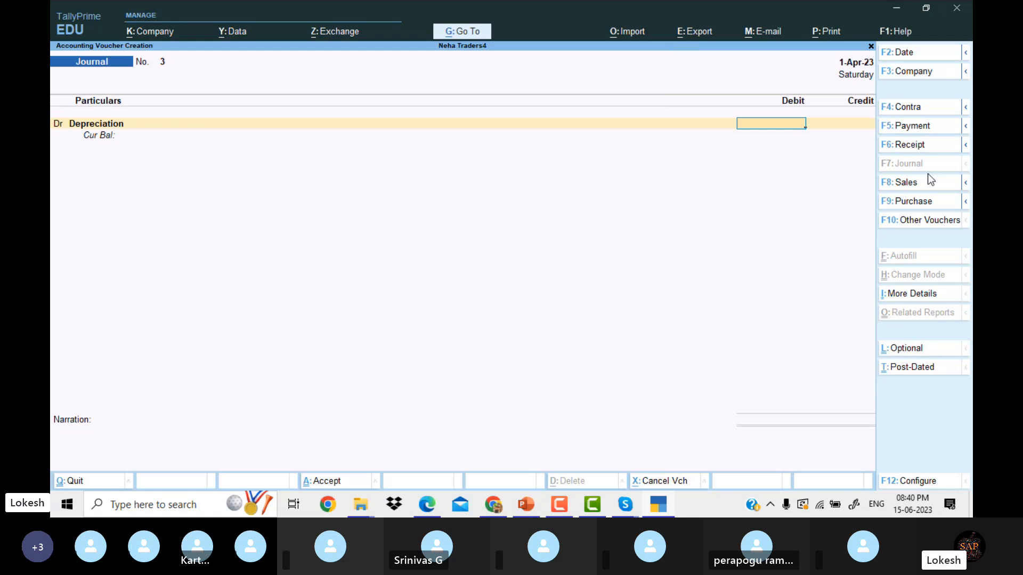
{"action": "type", "text": "2000"}
{"action": "key", "text": "Return"}
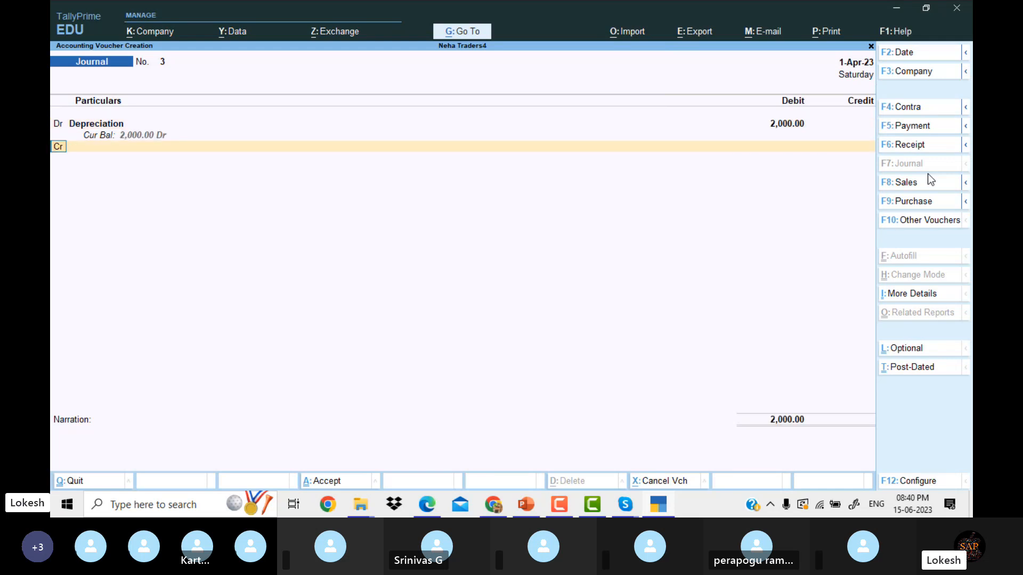
{"action": "type", "text": "Co"}
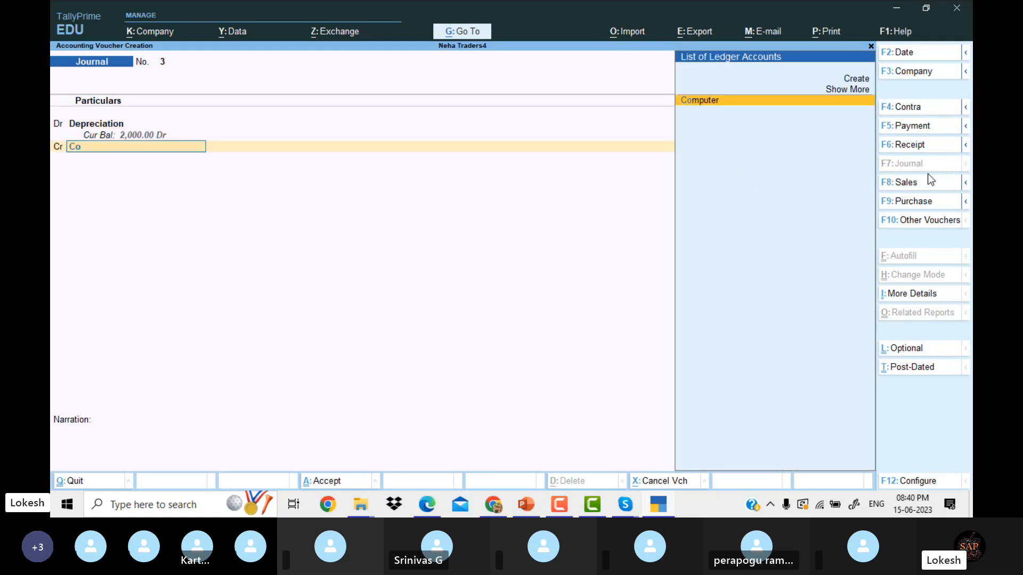
{"action": "key", "text": "Return"}
{"action": "key", "text": "Return"}
{"action": "key", "text": "Return"}
{"action": "key", "text": "Return"}
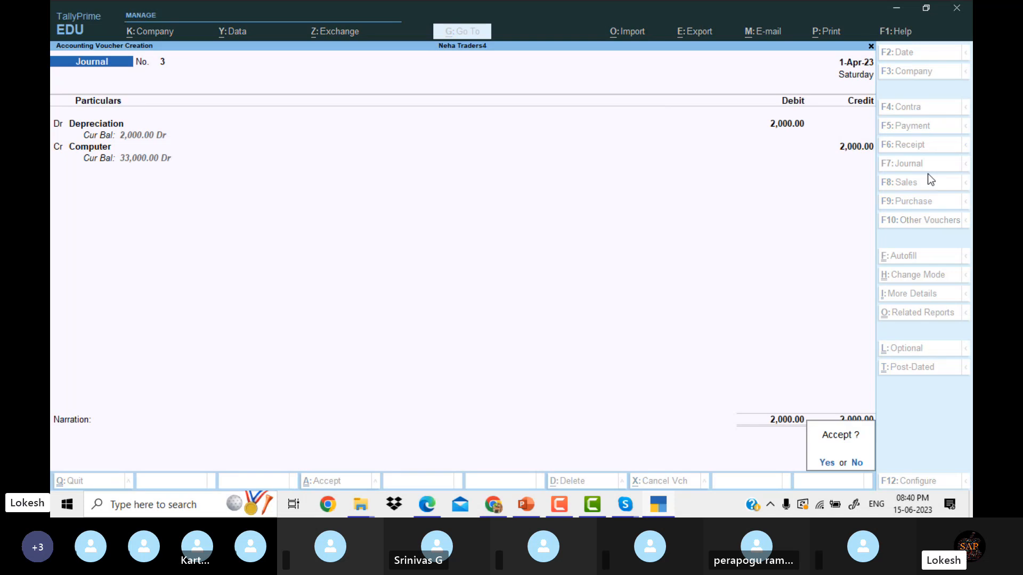
{"action": "key", "text": "Return"}
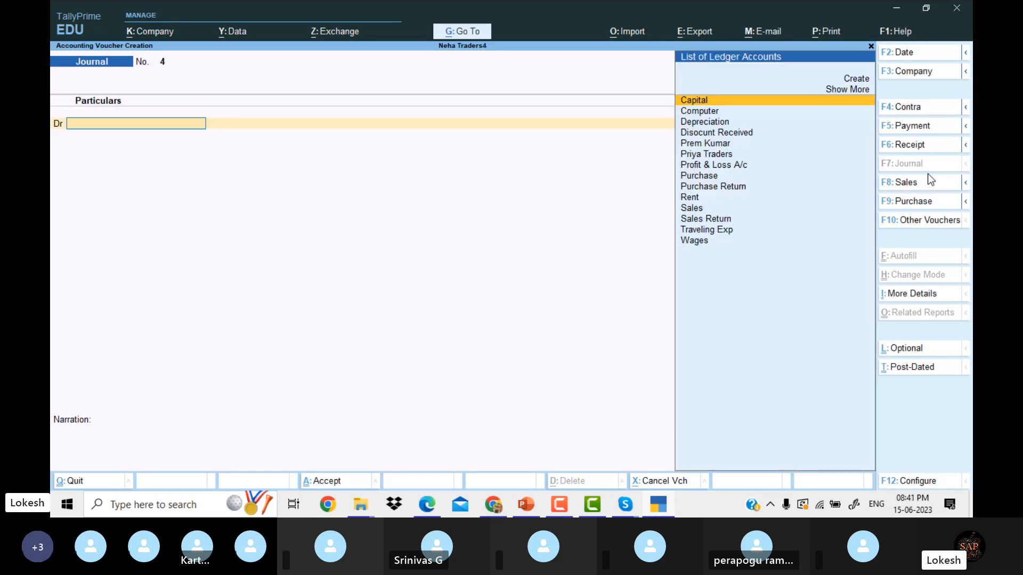
{"action": "key", "text": "Escape"}
Confirm quitting voucher entry to return to the Gateway of Tally.
{"action": "key", "text": "Return"}
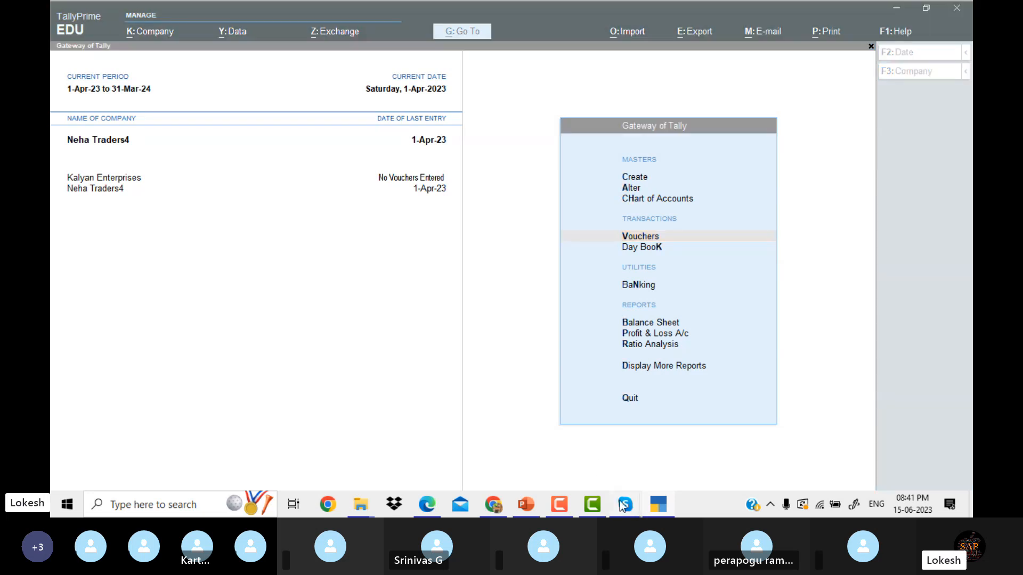
Bring the Skype call window forward and stop the screen share.
{"action": "mouse_move", "coordinate": [623, 501]}
{"action": "left_click", "coordinate": [589, 451]}
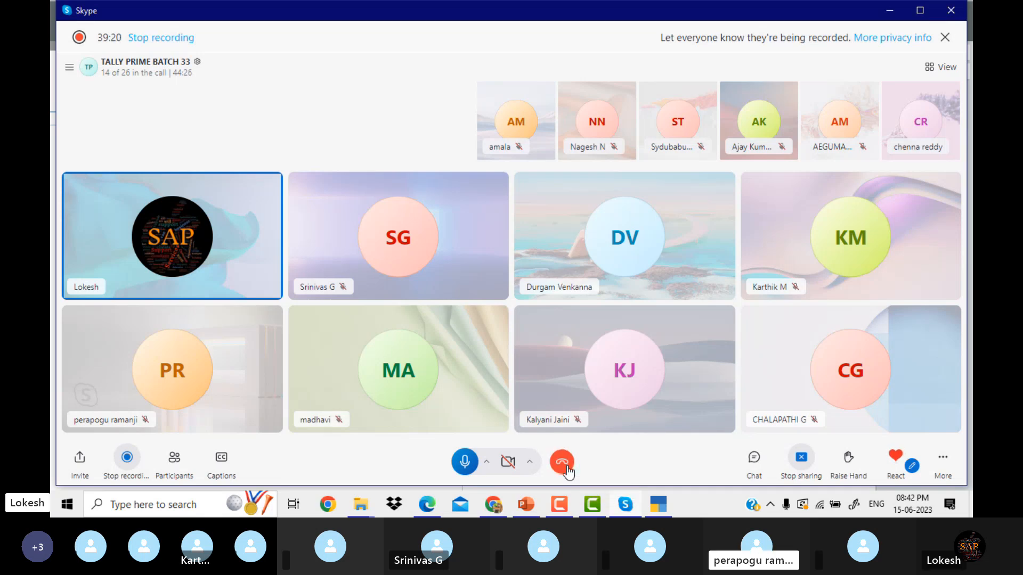
{"action": "left_click", "coordinate": [564, 463]}
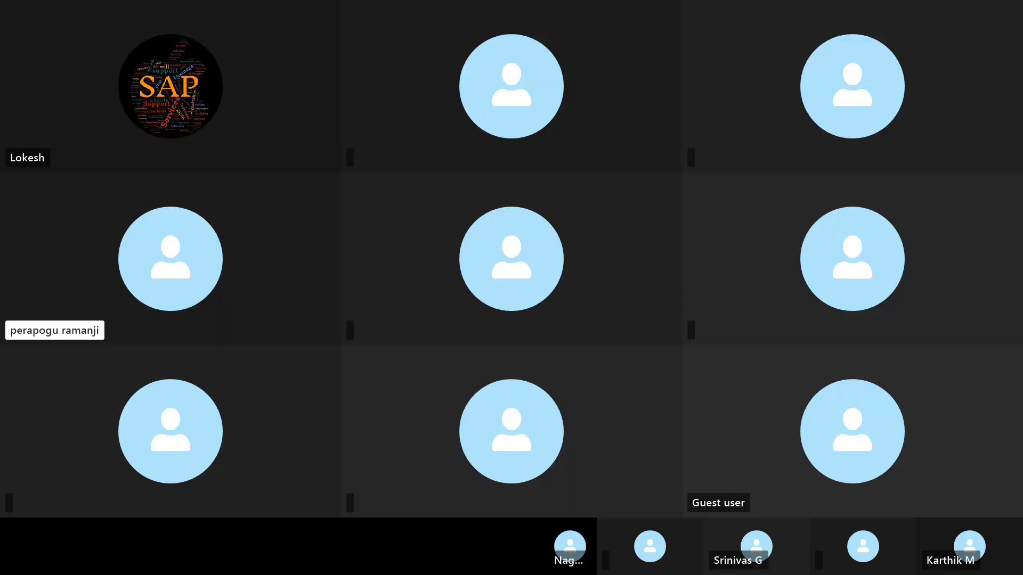